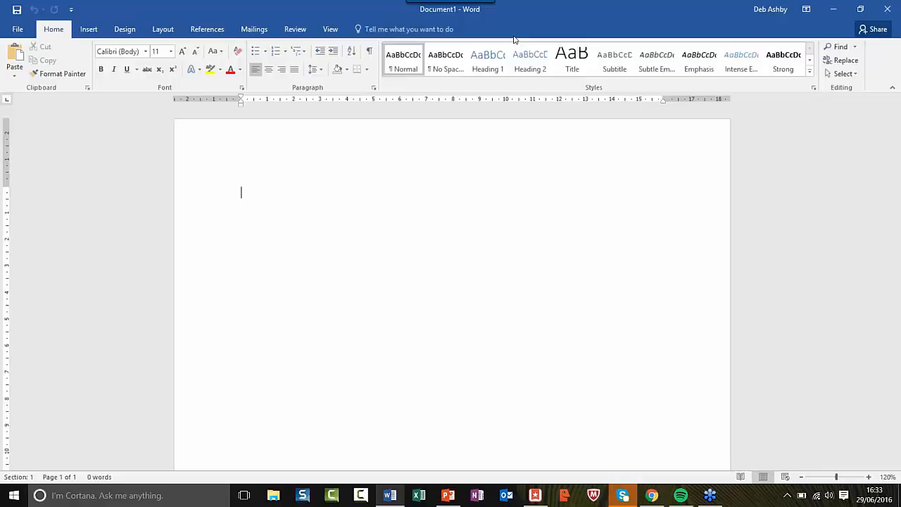
pyautogui.press('alt')
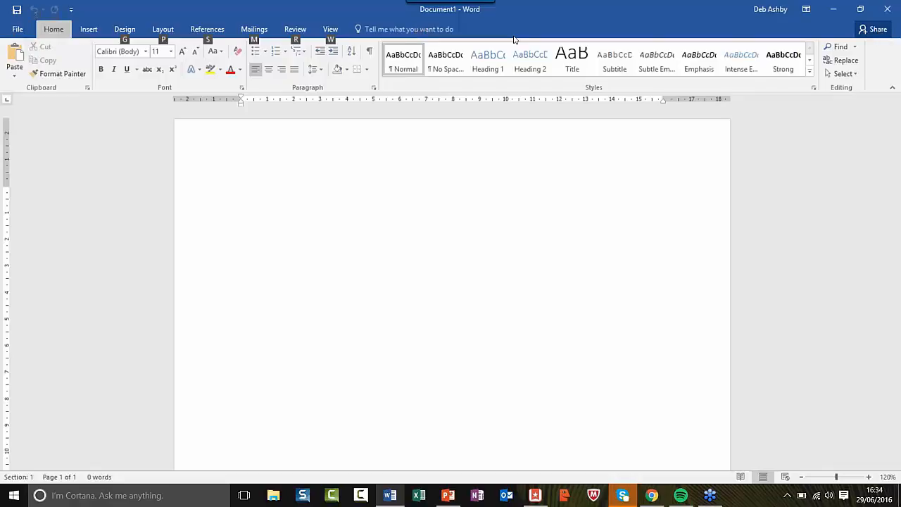
pyautogui.press('n')
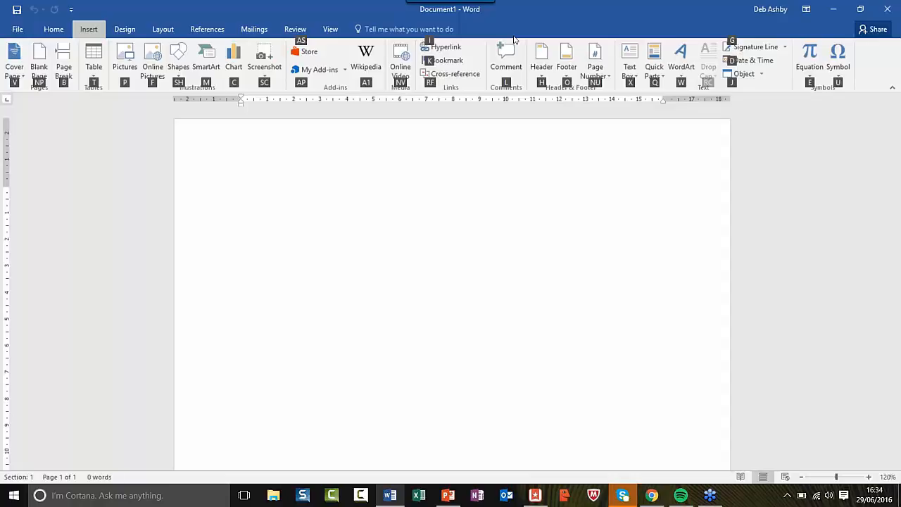
pyautogui.press('t')
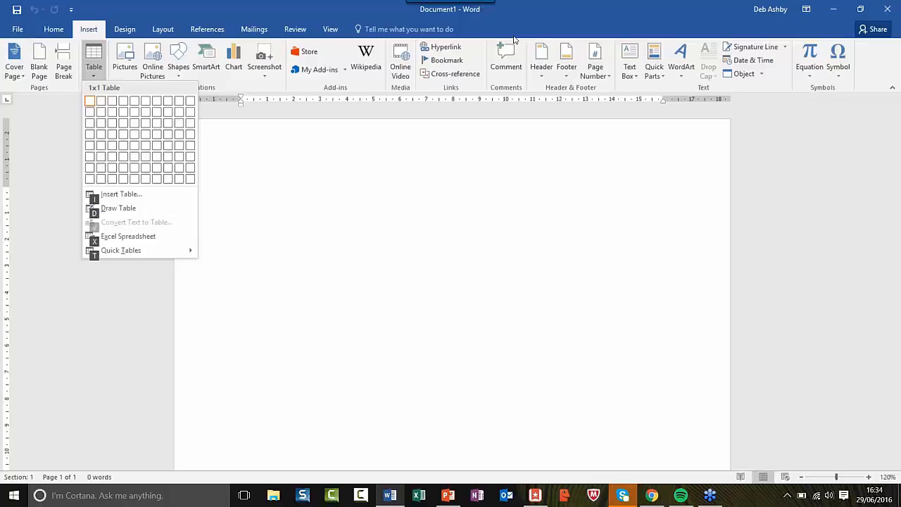
pyautogui.press('Down')
pyautogui.press('Down')
pyautogui.press('Right')
pyautogui.press('Right')
pyautogui.press('Down')
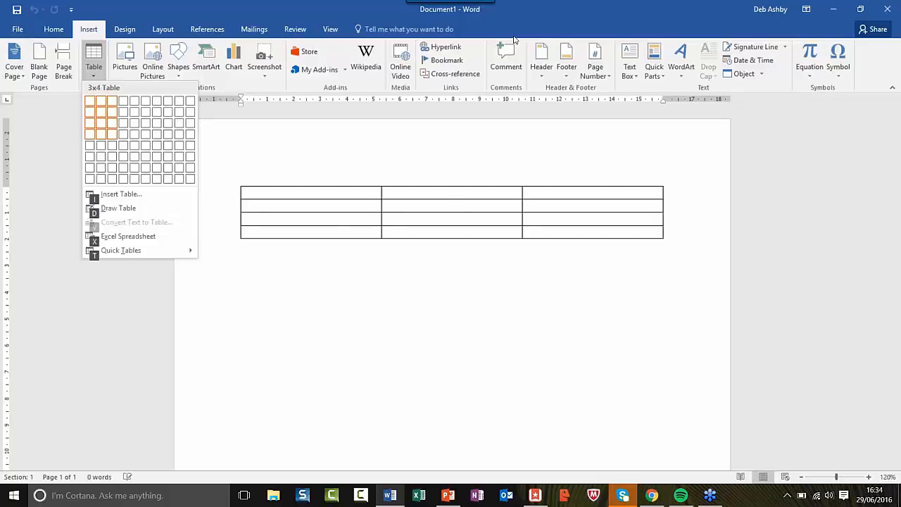
pyautogui.press('Right')
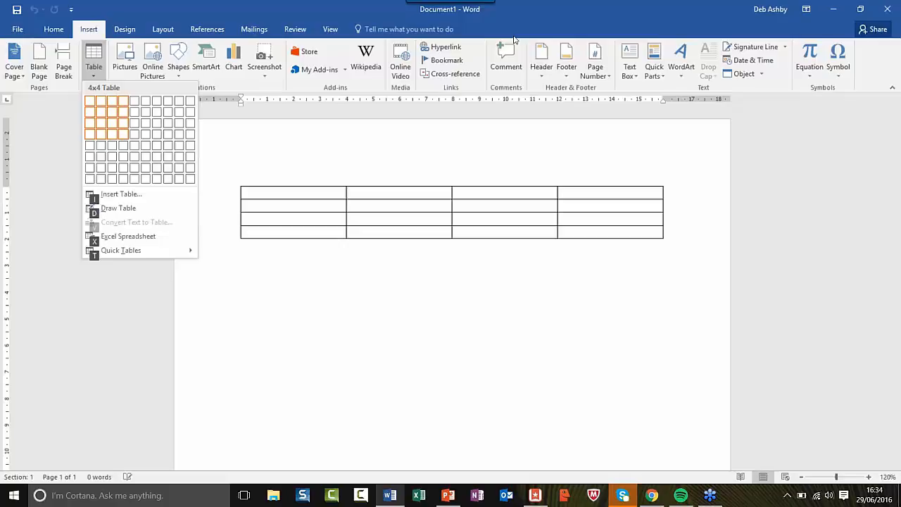
pyautogui.click(382, 279)
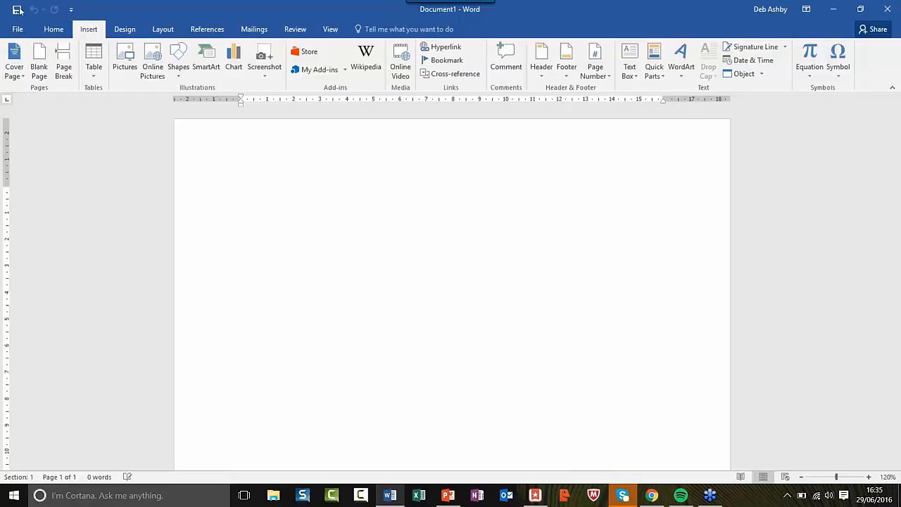
# Add the Print Preview and Print command to the Quick Access Toolbar
pyautogui.click(71, 11)
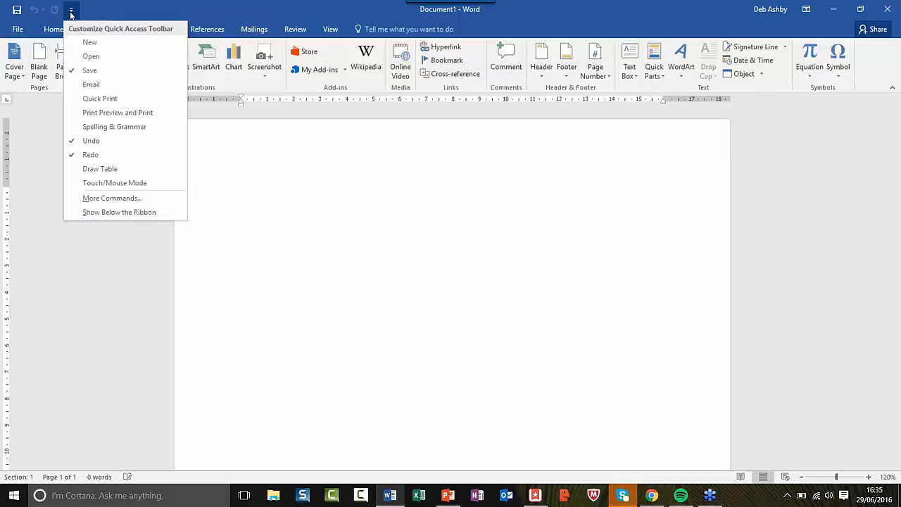
pyautogui.click(121, 112)
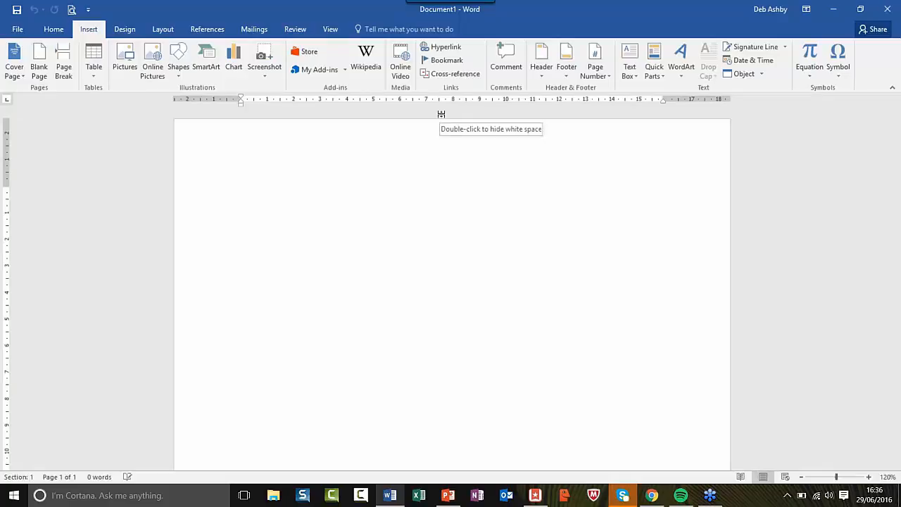
pyautogui.click(87, 11)
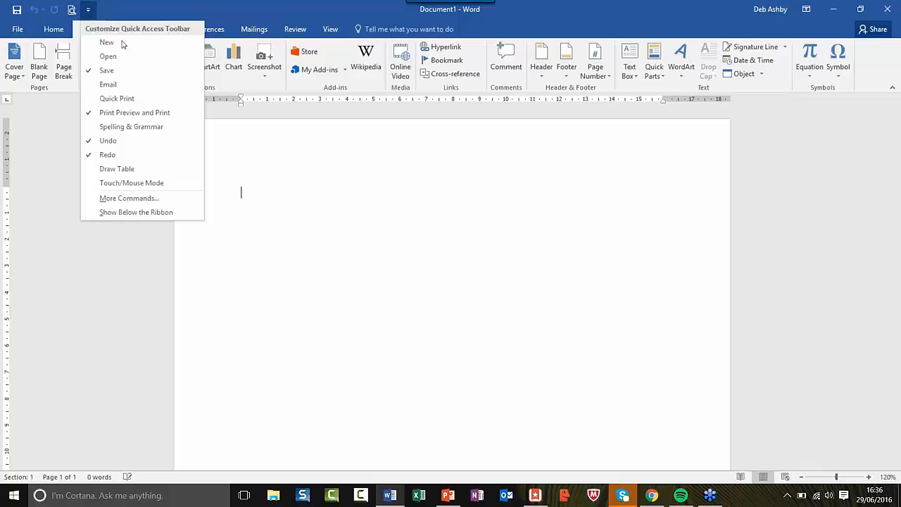
pyautogui.click(337, 181)
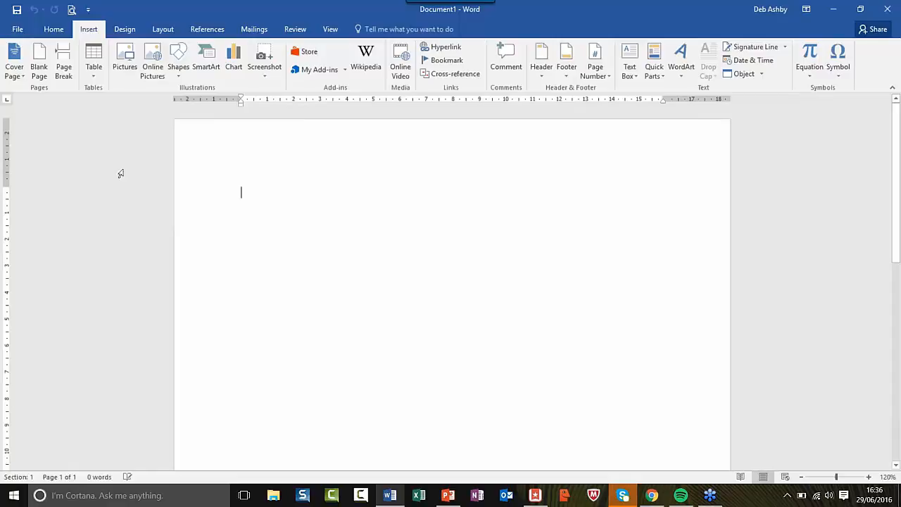
# Add the Format Painter command from the ribbon to the Quick Access Toolbar
pyautogui.click(54, 30)
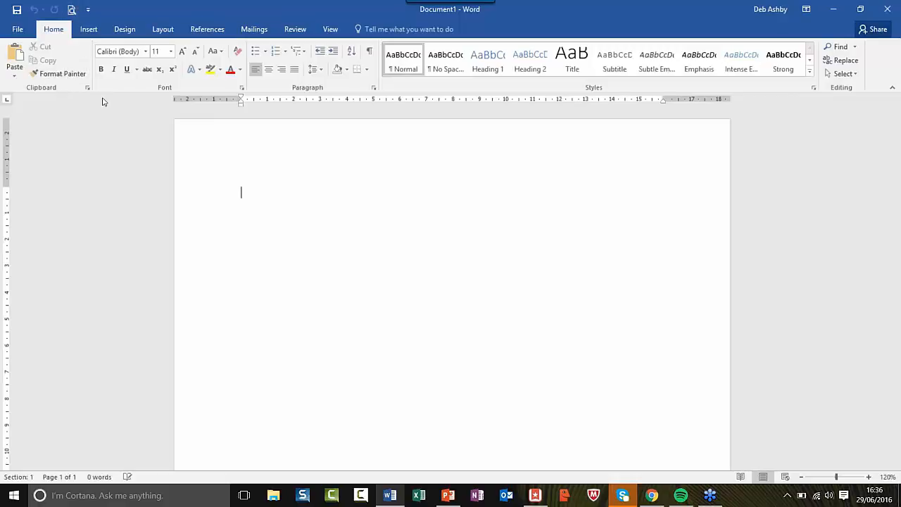
pyautogui.rightClick(63, 75)
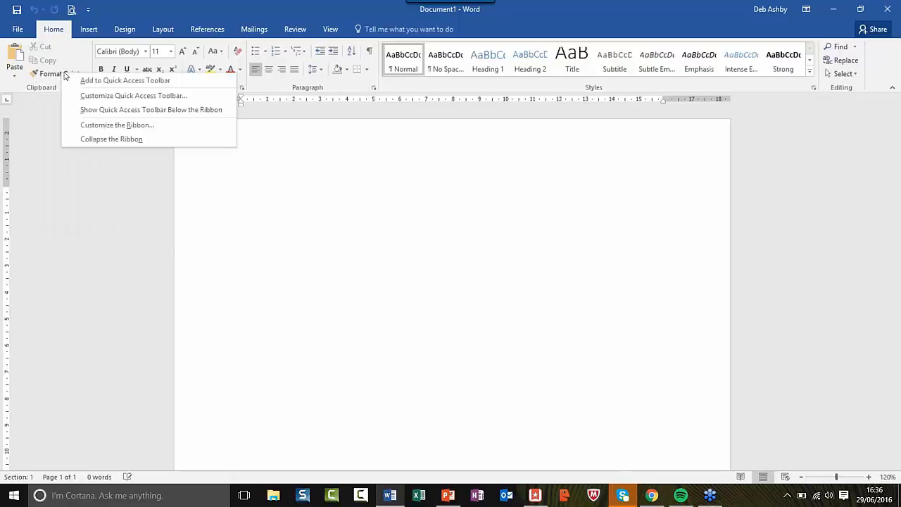
pyautogui.click(212, 81)
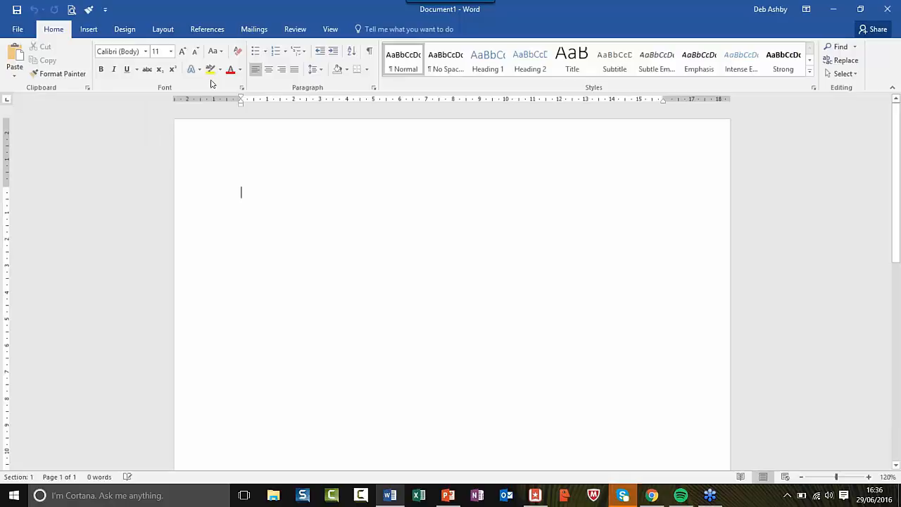
pyautogui.rightClick(89, 11)
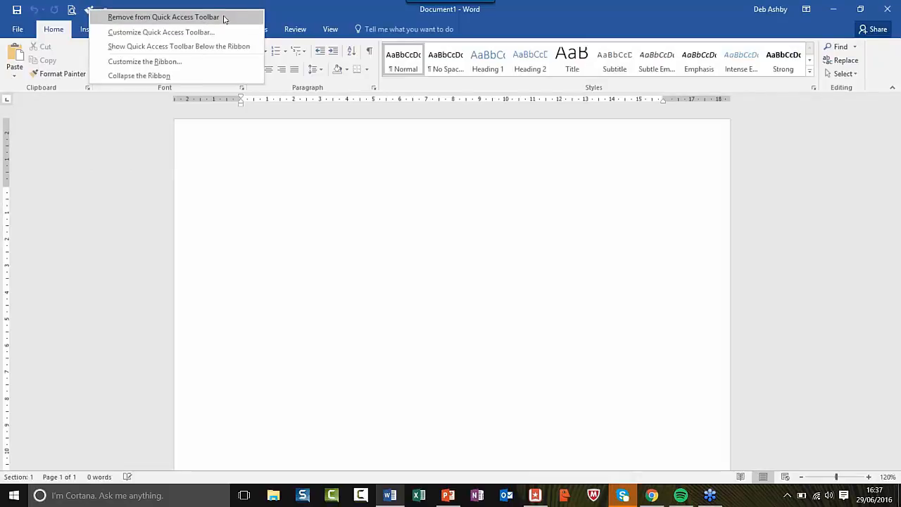
pyautogui.click(299, 281)
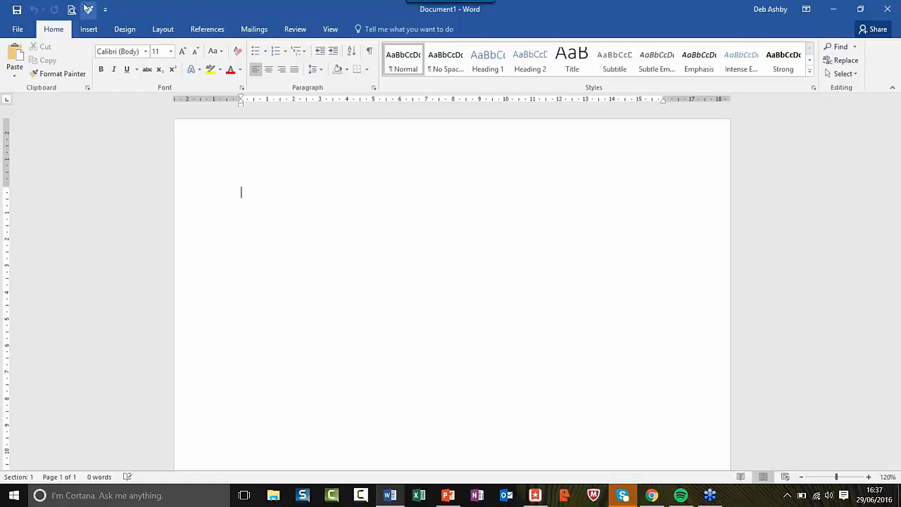
# Examine the All Commands list in the Quick Access Toolbar customization options
pyautogui.click(105, 10)
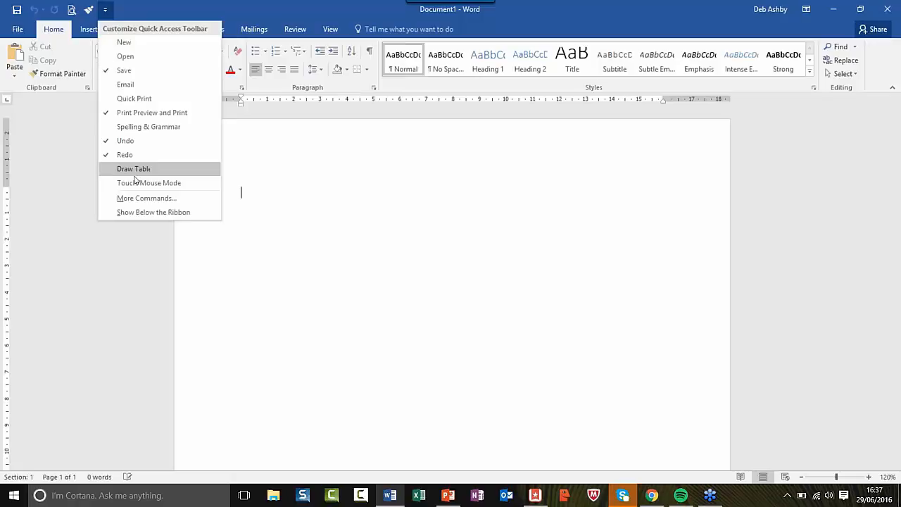
pyautogui.click(189, 200)
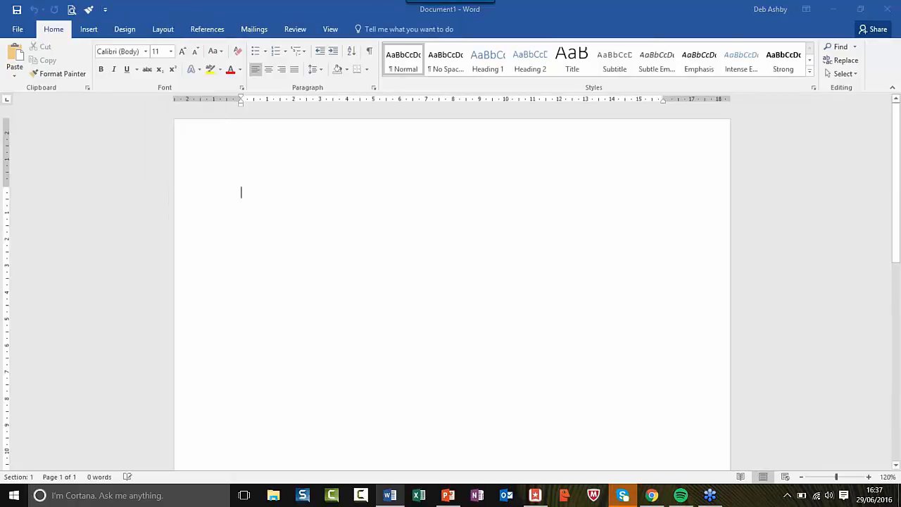
pyautogui.moveTo(417, 93); pyautogui.dragTo(297, 48)
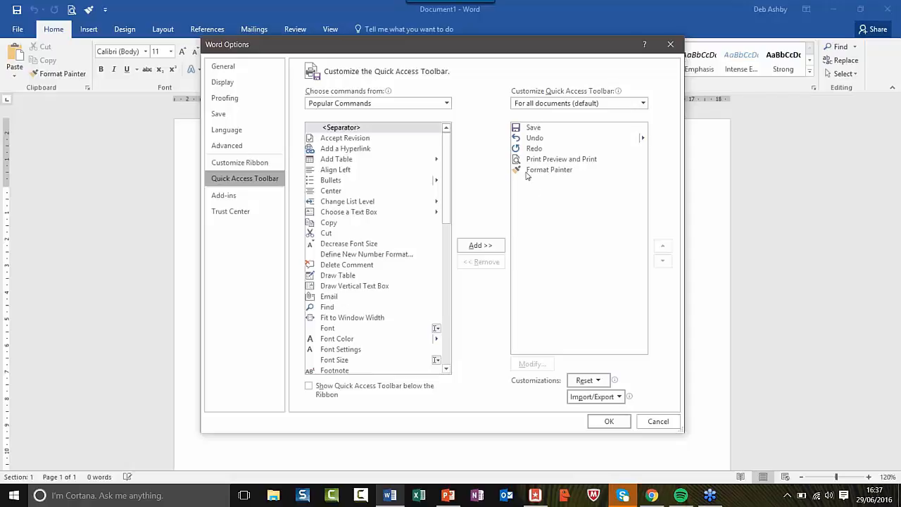
pyautogui.click(446, 102)
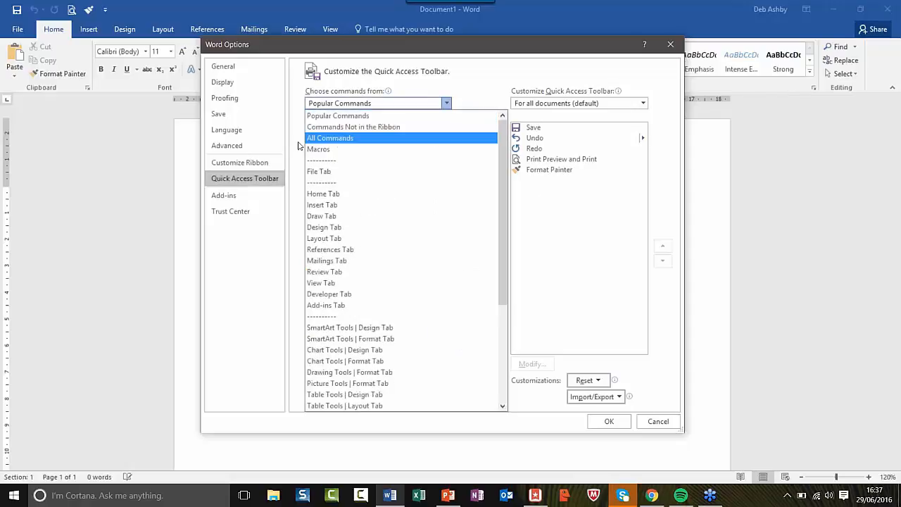
pyautogui.click(343, 139)
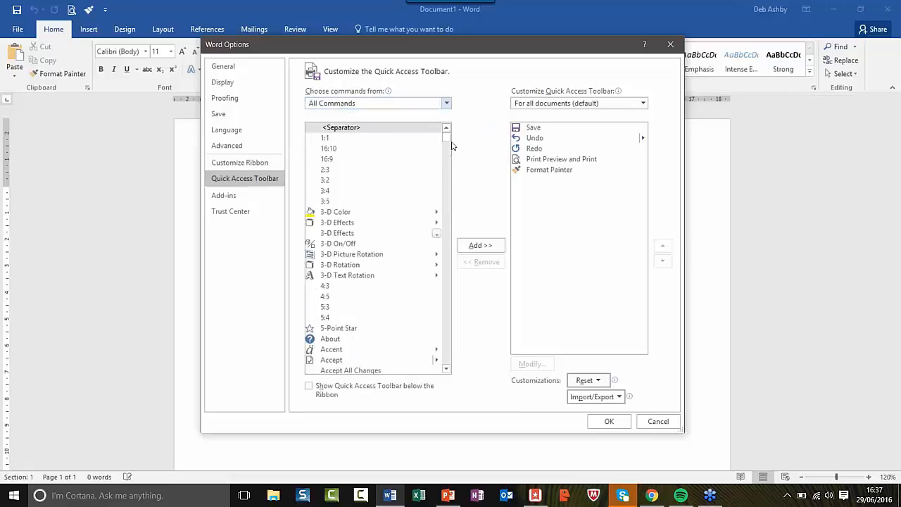
pyautogui.moveTo(446, 136); pyautogui.dragTo(452, 167)
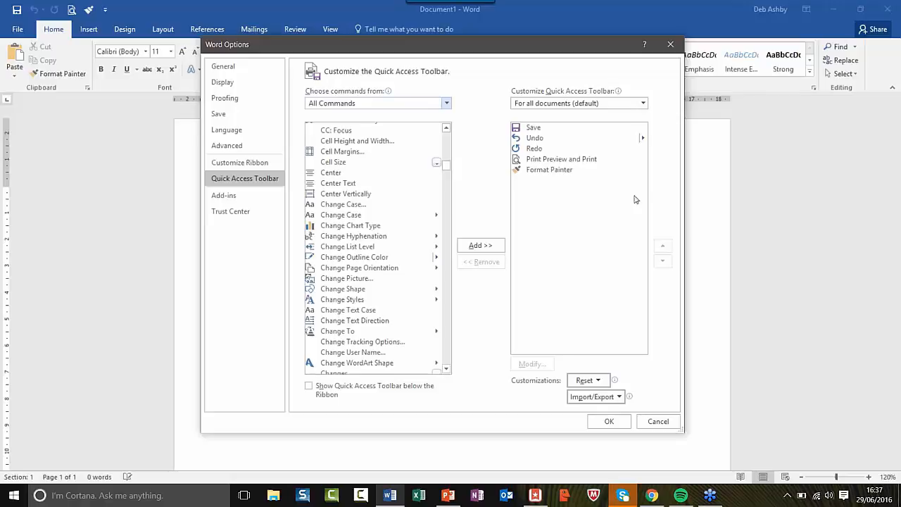
pyautogui.click(661, 425)
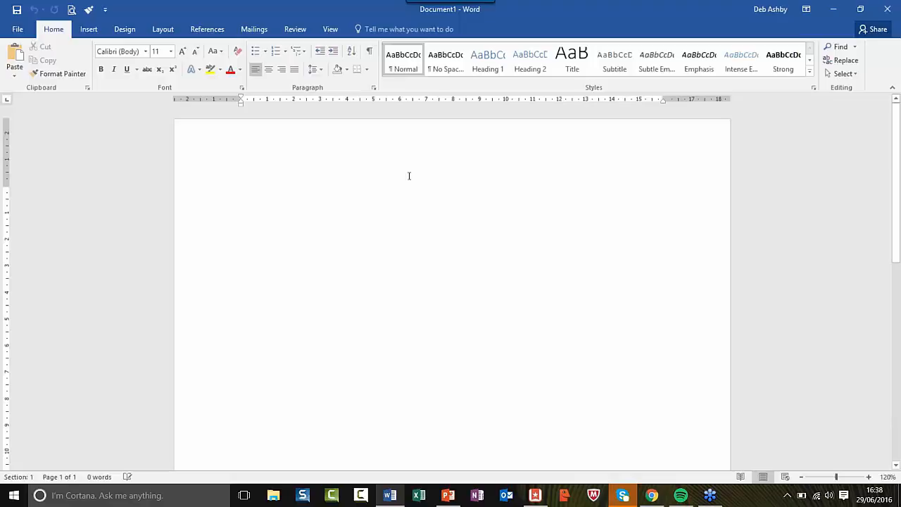
# Add the Touch/Mouse Mode command to the Quick Access Toolbar
pyautogui.click(106, 11)
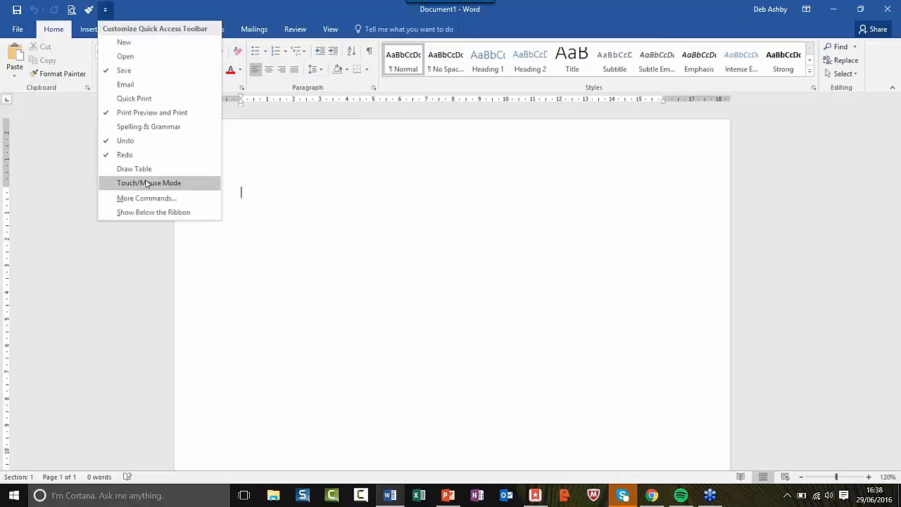
pyautogui.click(196, 184)
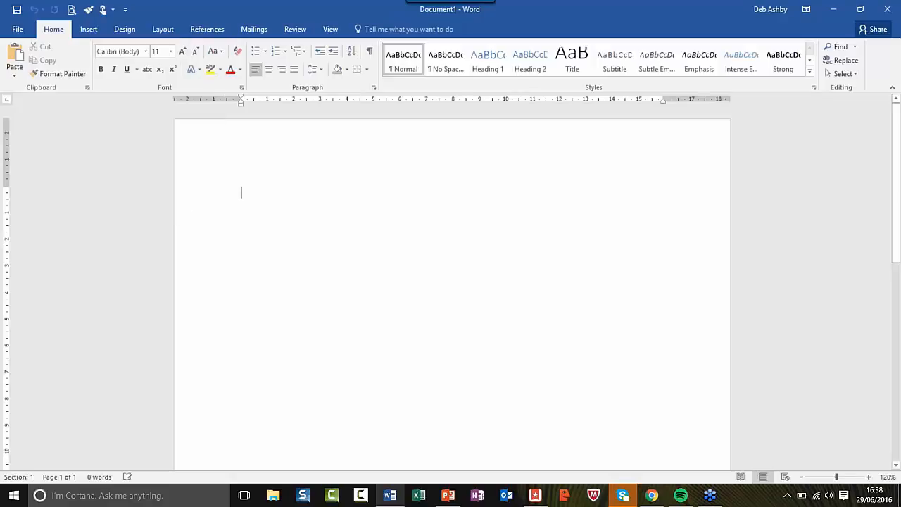
# Switch the ribbon's command spacing to Touch mode, and return it to Mouse mode
pyautogui.click(104, 12)
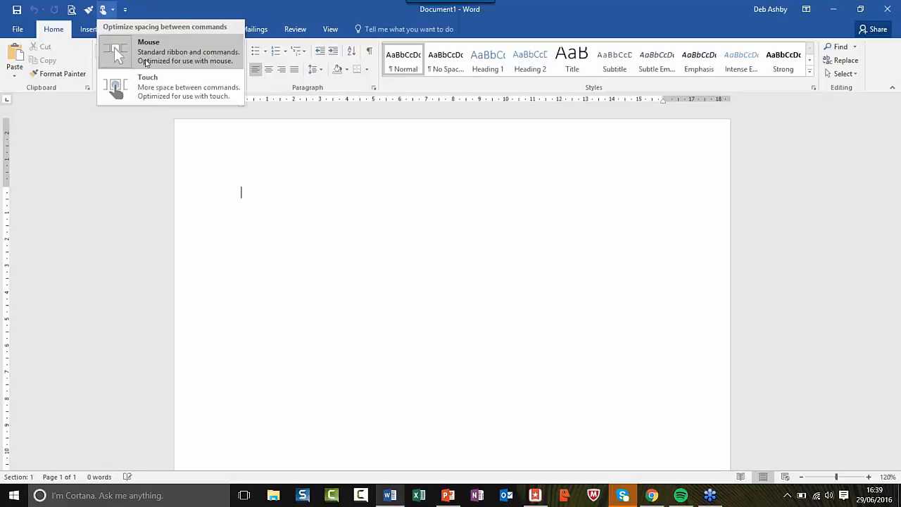
pyautogui.click(163, 90)
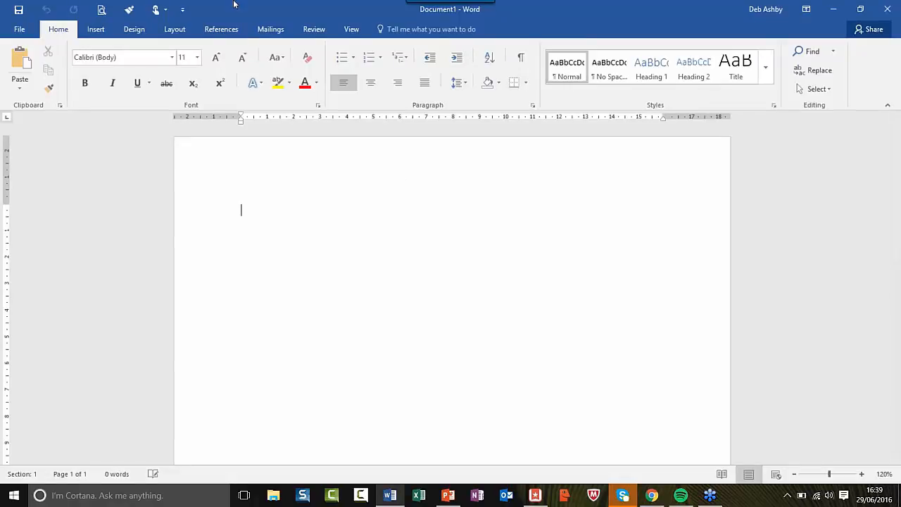
pyautogui.click(163, 12)
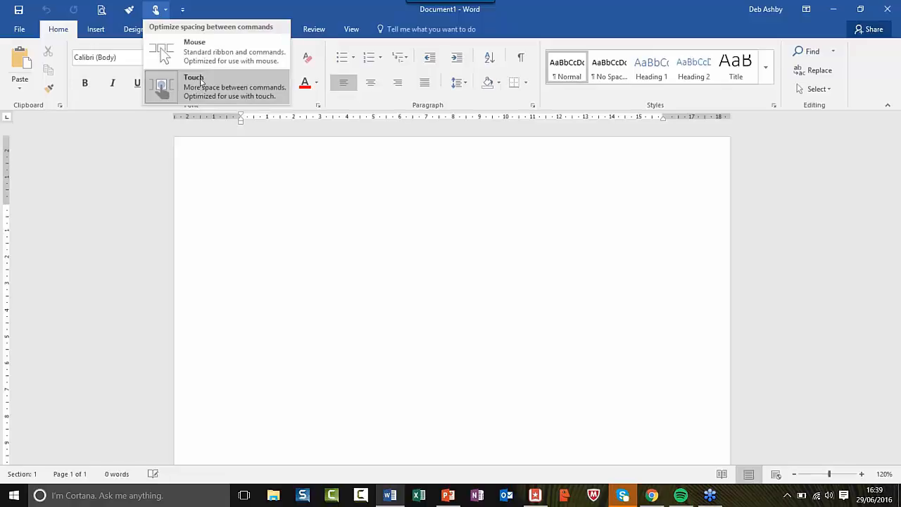
pyautogui.click(218, 50)
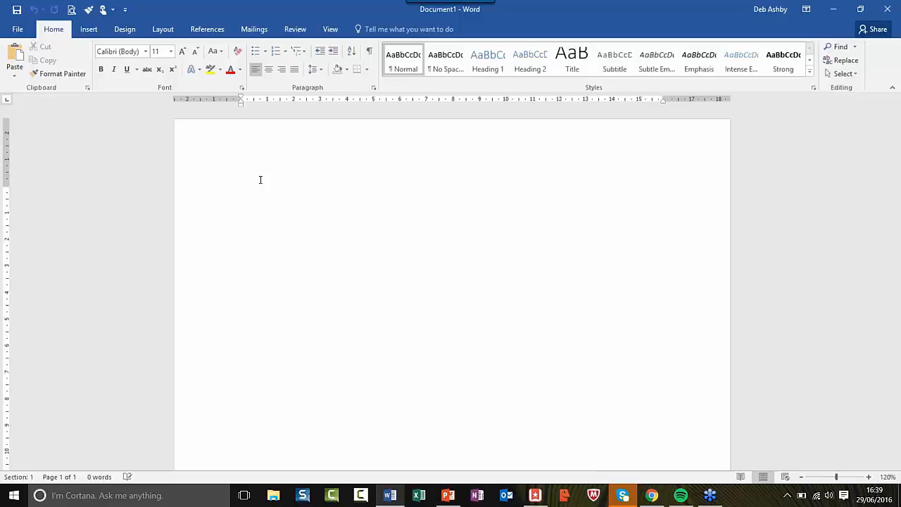
# Close Word and pin the Trainers Notes document and both Course Outline documents in Word's taskbar list of recent files
pyautogui.click(889, 8)
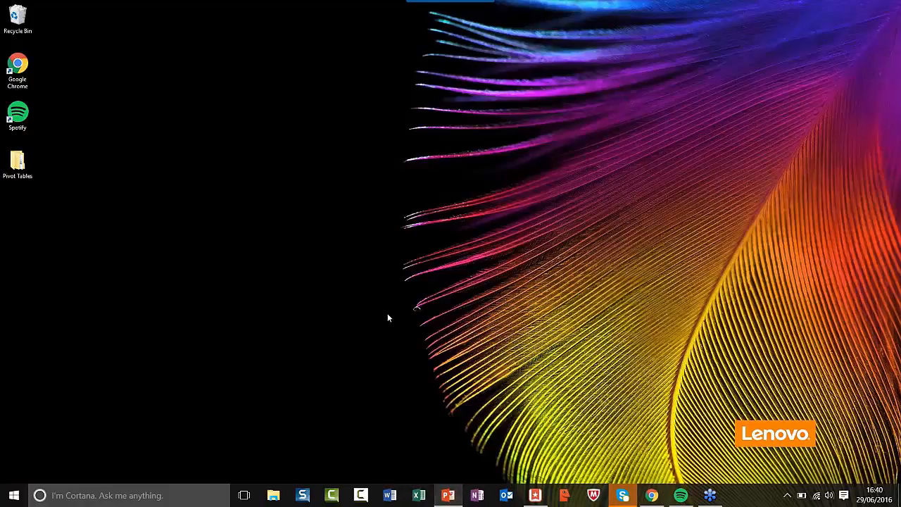
pyautogui.rightClick(393, 497)
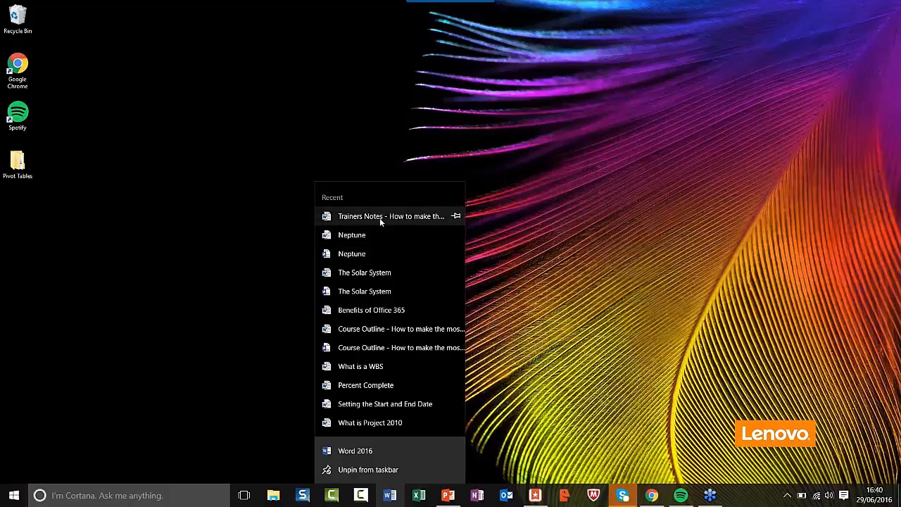
pyautogui.click(458, 215)
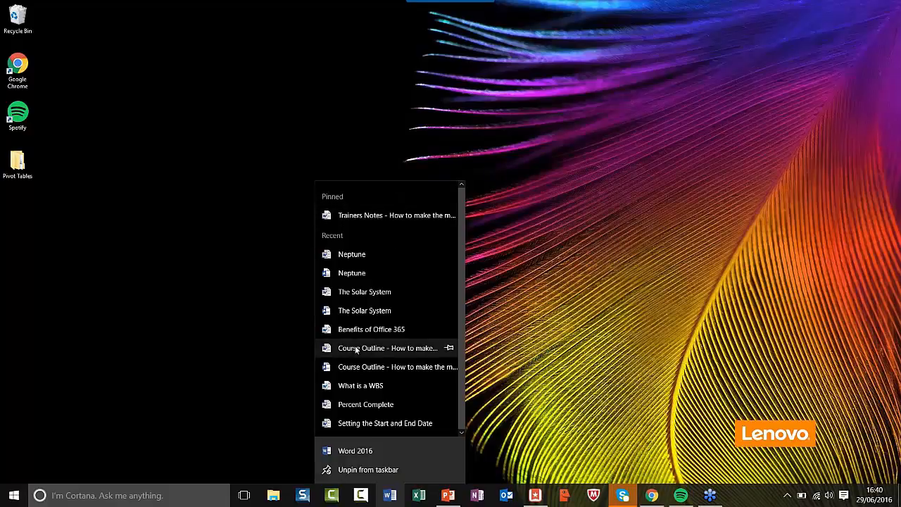
pyautogui.click(449, 347)
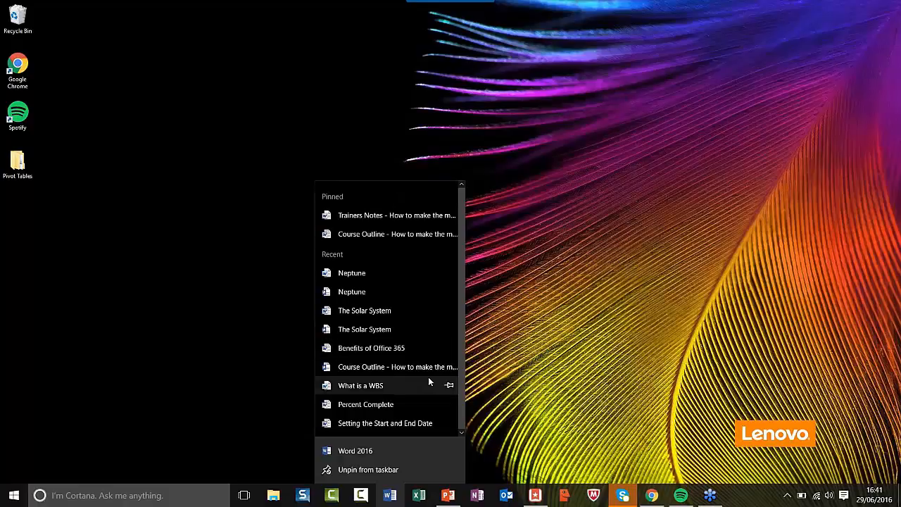
pyautogui.click(448, 367)
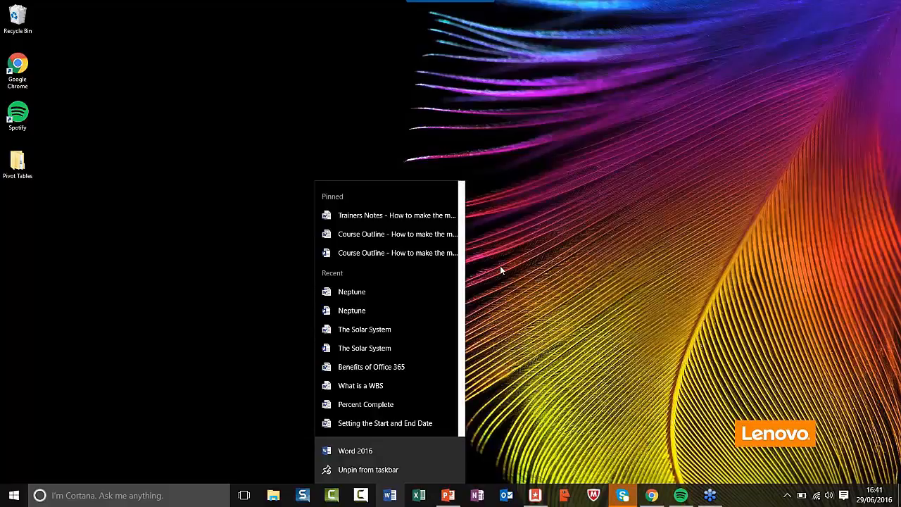
pyautogui.click(596, 225)
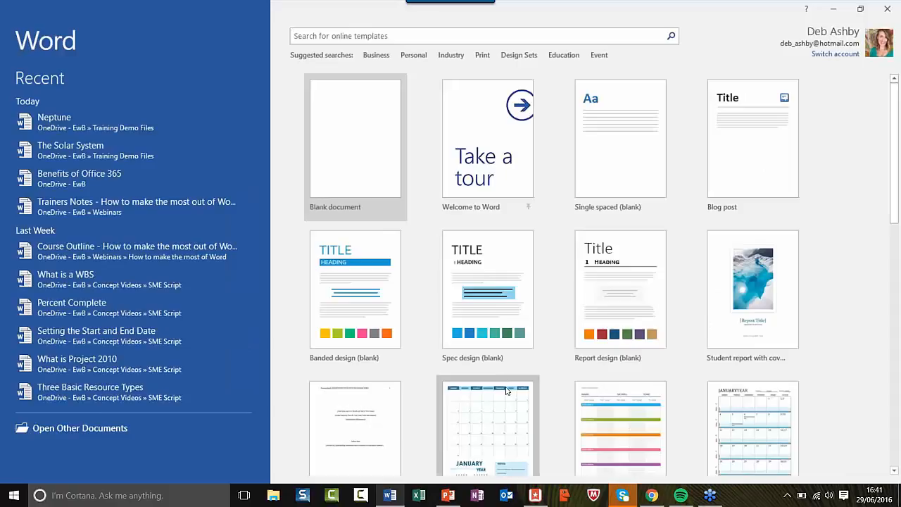
# Create a new blank document in Word
pyautogui.click(355, 144)
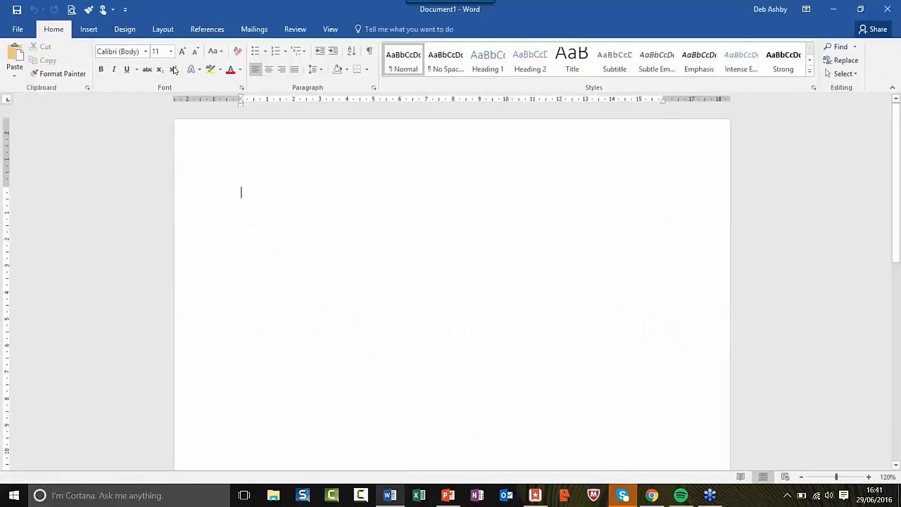
# Pin the Benefits of Office 365 and Neptune documents in Word's list of recent files, and return to the blank document
pyautogui.click(20, 29)
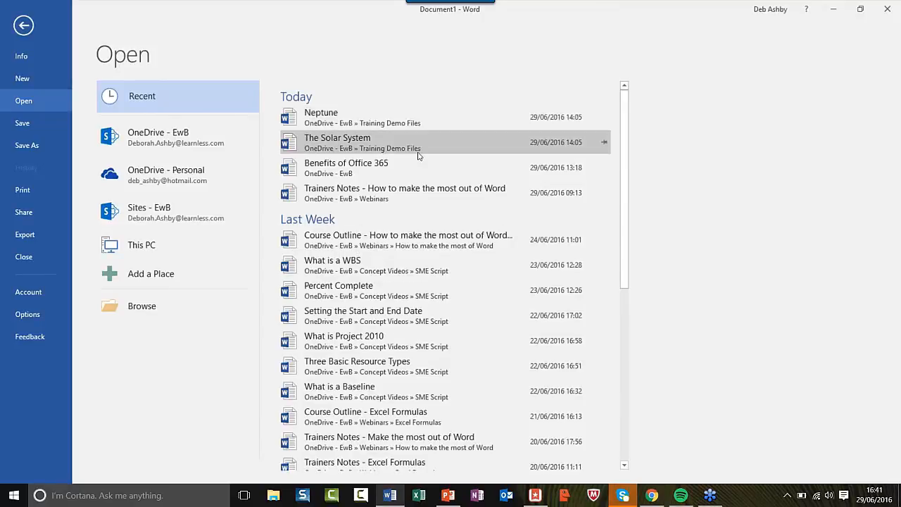
pyautogui.click(605, 167)
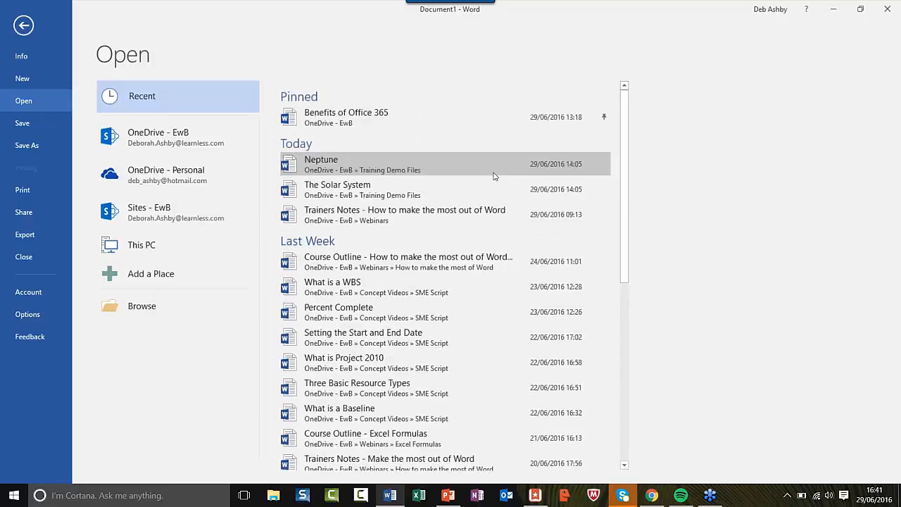
pyautogui.click(605, 167)
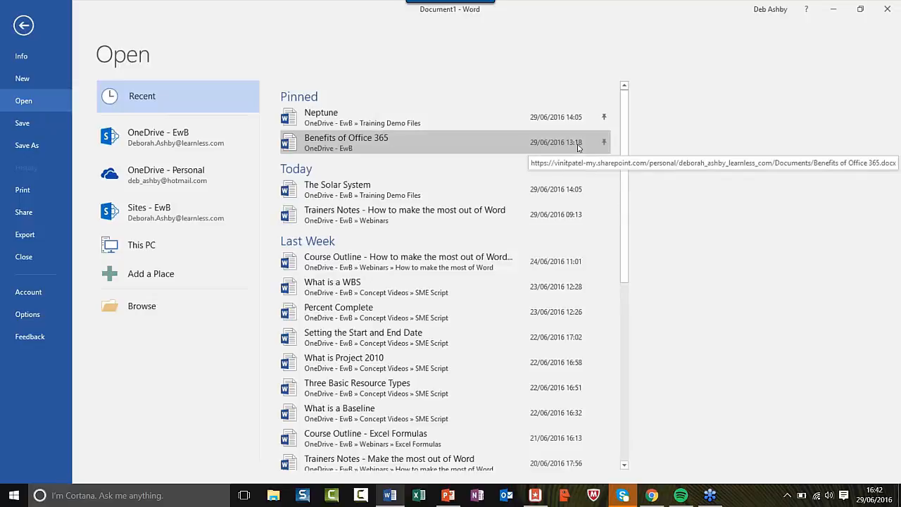
pyautogui.click(24, 26)
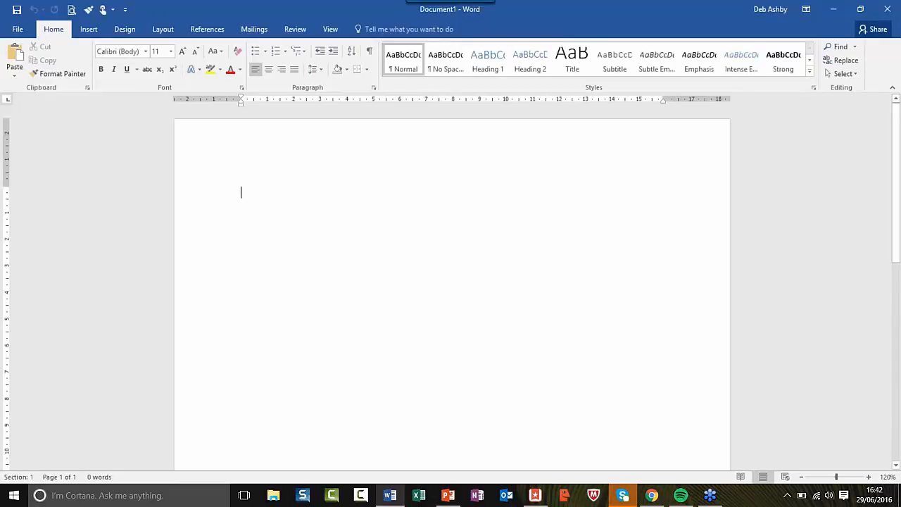
# Fill the blank document with 20 paragraphs of sample text using =rand(20)
pyautogui.click(868, 477)
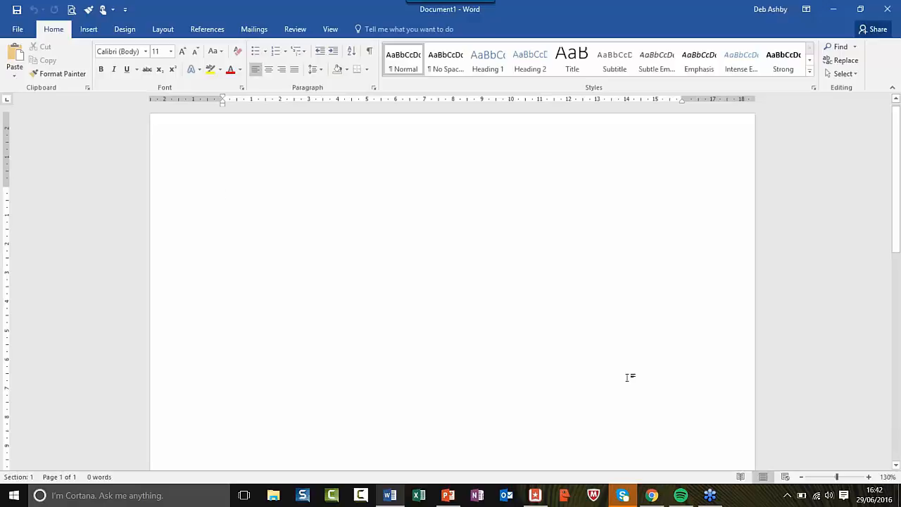
pyautogui.write('=rand')
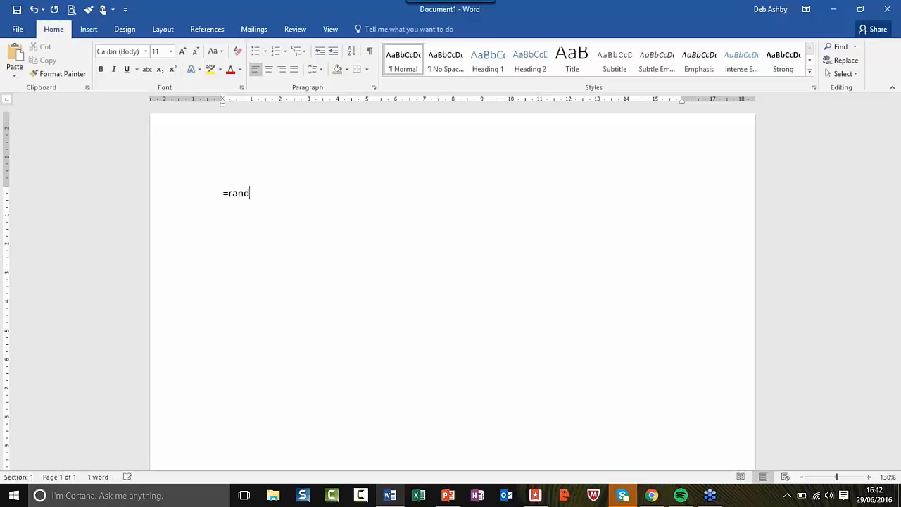
pyautogui.write('(20)')
pyautogui.press('Return')
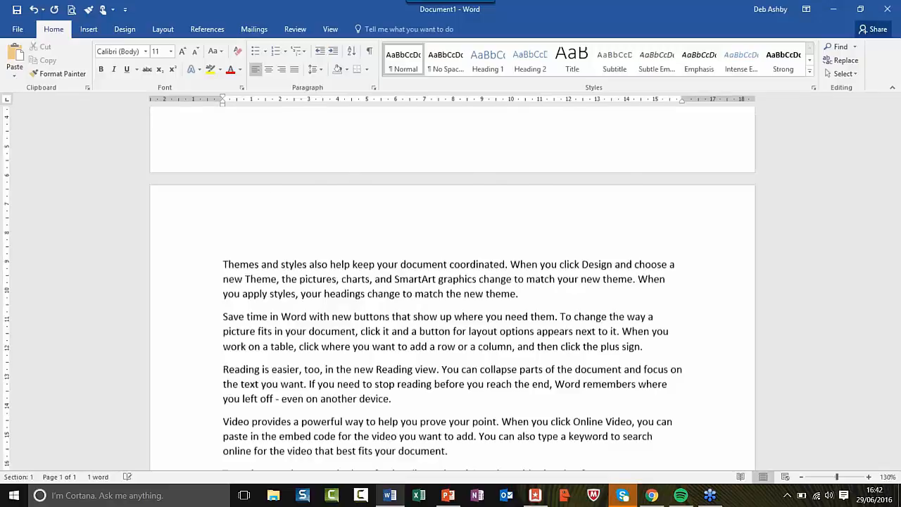
pyautogui.click(527, 321)
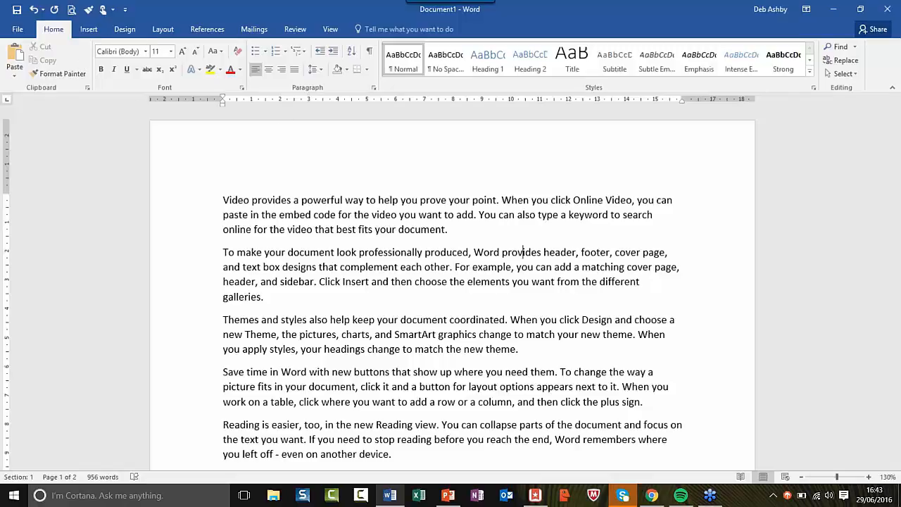
pyautogui.click(332, 199)
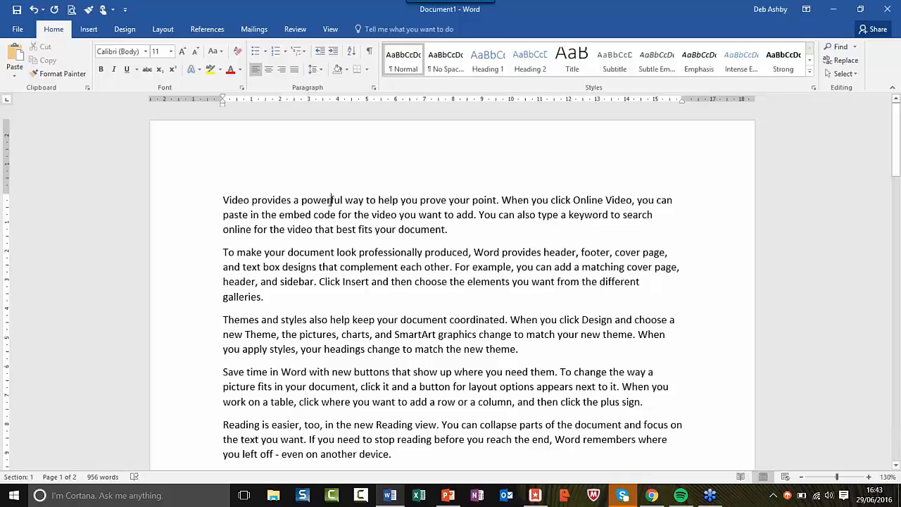
# Create a second document from the Banded design (blank) template
pyautogui.click(18, 31)
pyautogui.click(26, 79)
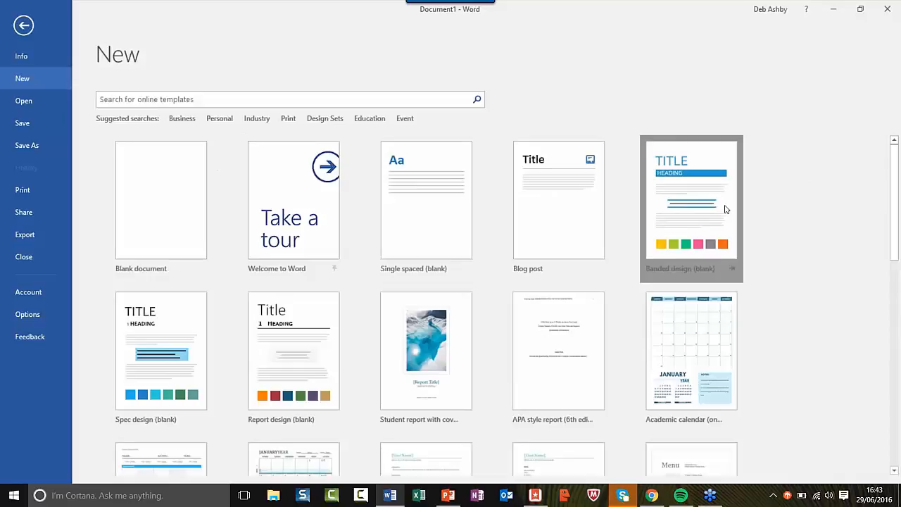
pyautogui.click(726, 209)
pyautogui.click(534, 305)
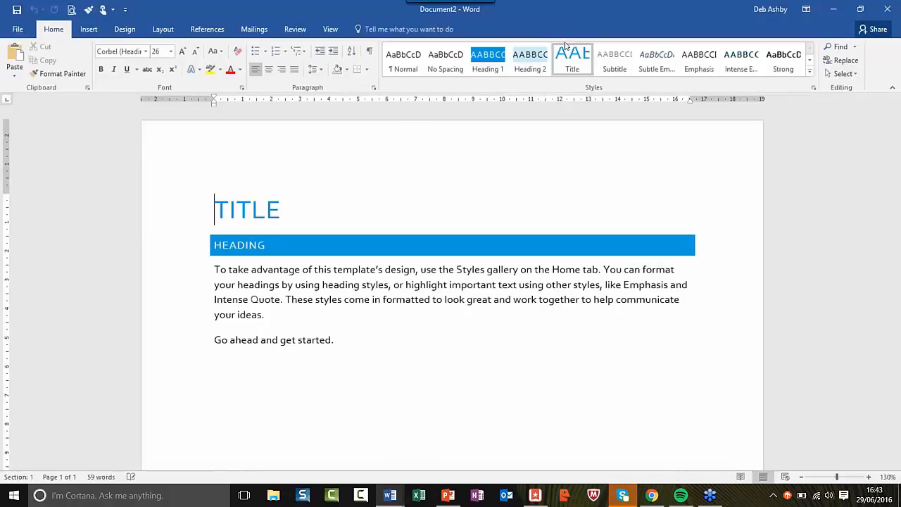
# Arrange the two documents side by side, with Document2 filling the right half of the screen and Document1 the left half
pyautogui.doubleClick(577, 14)
pyautogui.moveTo(577, 10); pyautogui.dragTo(329, 105)
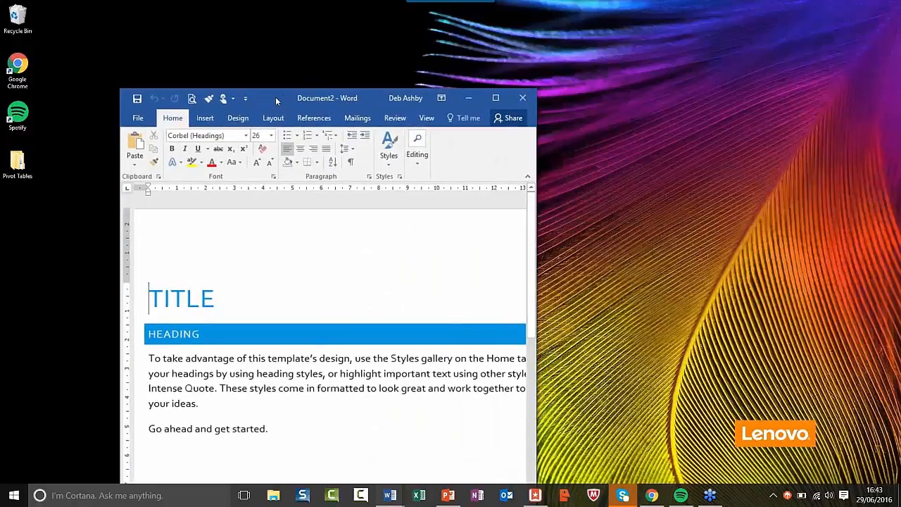
pyautogui.moveTo(276, 97); pyautogui.dragTo(900, 27)
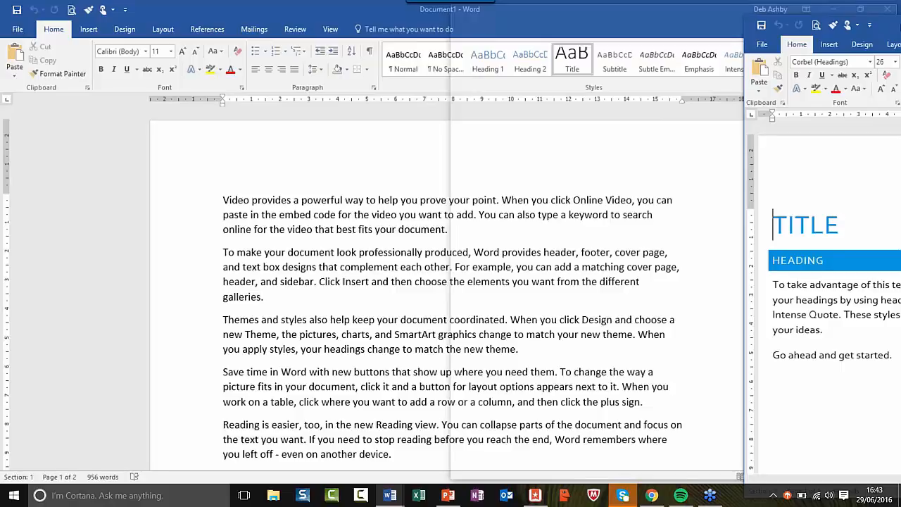
pyautogui.moveTo(900, 27); pyautogui.dragTo(900, 26)
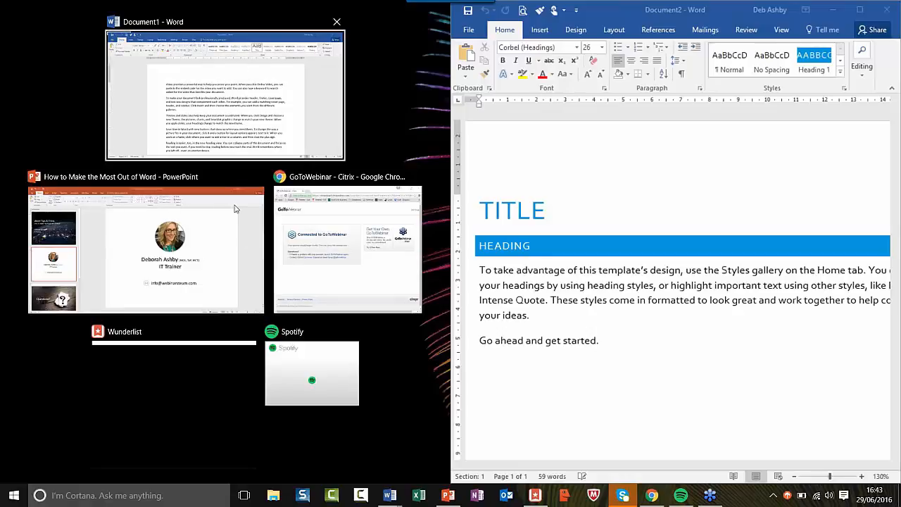
pyautogui.click(221, 73)
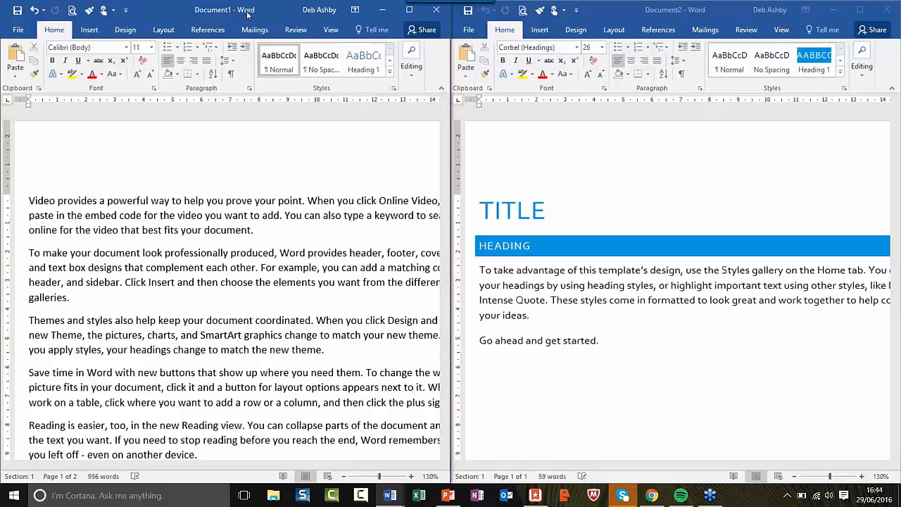
# Try Document1 in the upper-left quarter of the screen and at full size, and return it to the left half
pyautogui.moveTo(245, 8); pyautogui.dragTo(444, 39)
pyautogui.press('super+Left')
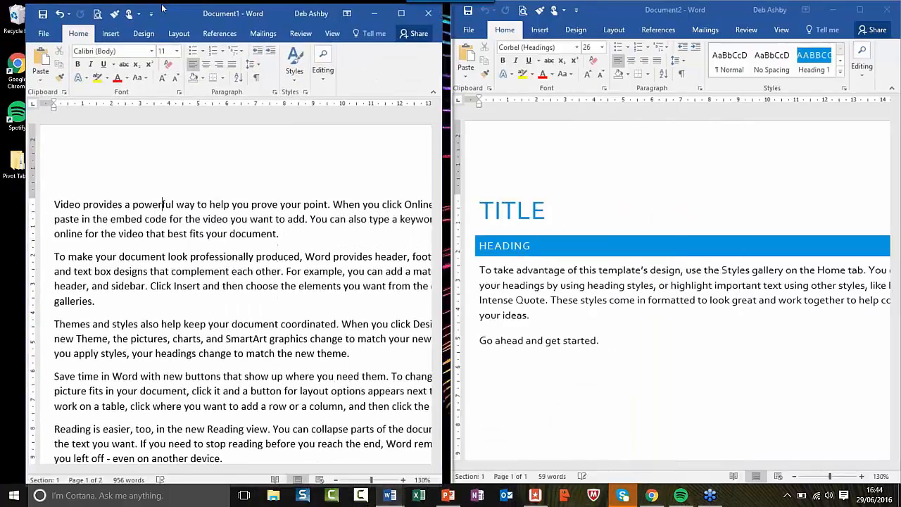
pyautogui.press('super+Up')
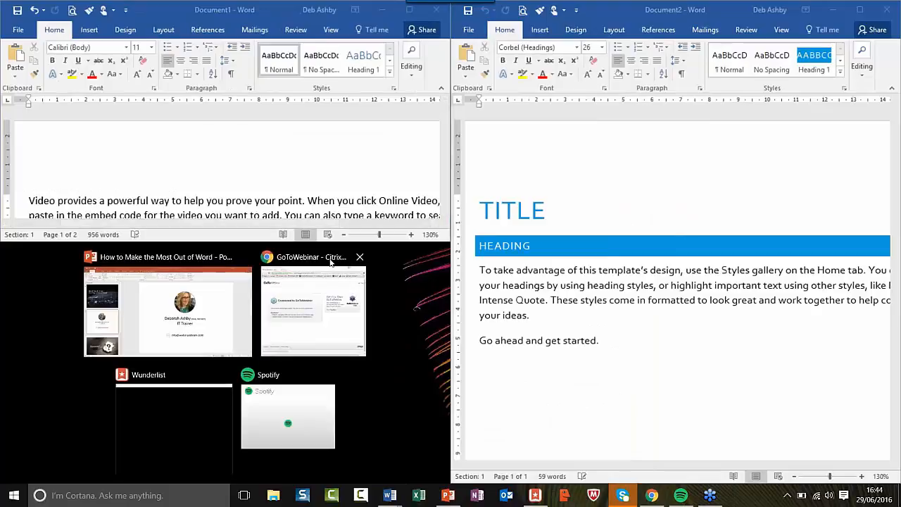
pyautogui.click(410, 10)
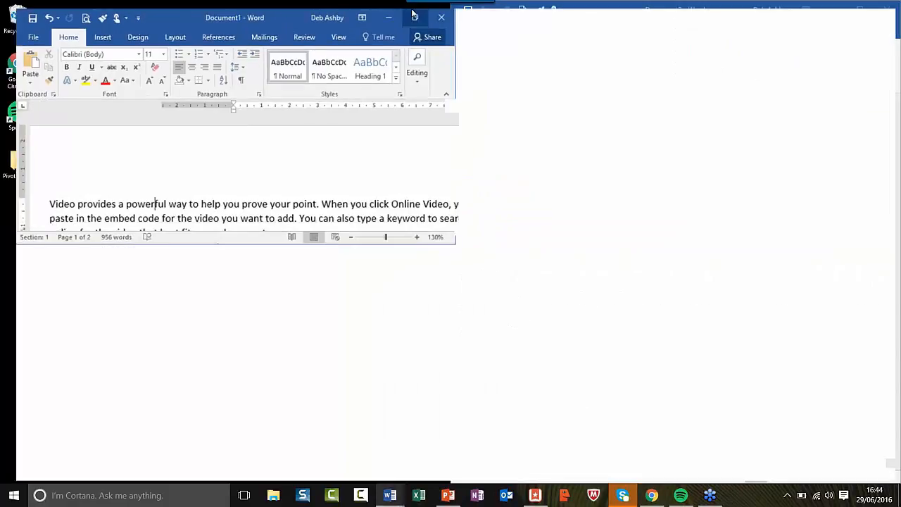
pyautogui.press('super+Right')
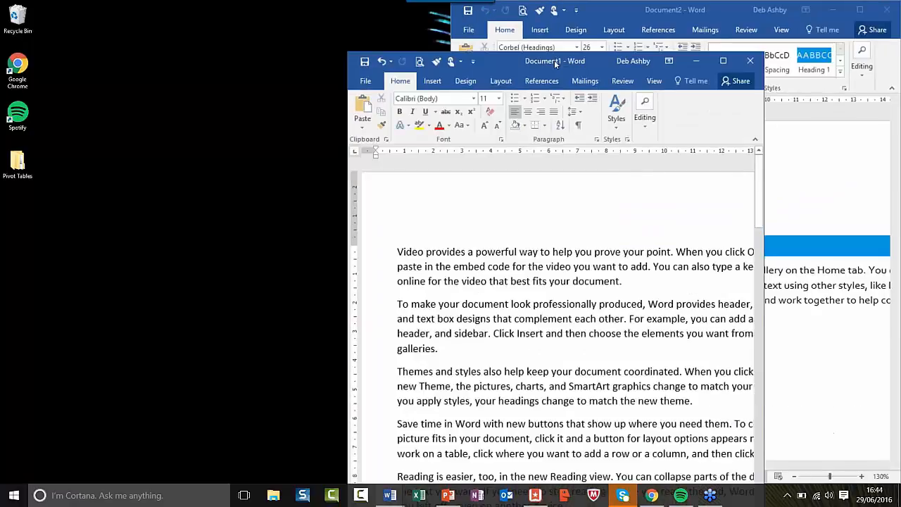
pyautogui.moveTo(554, 60); pyautogui.dragTo(2, 14)
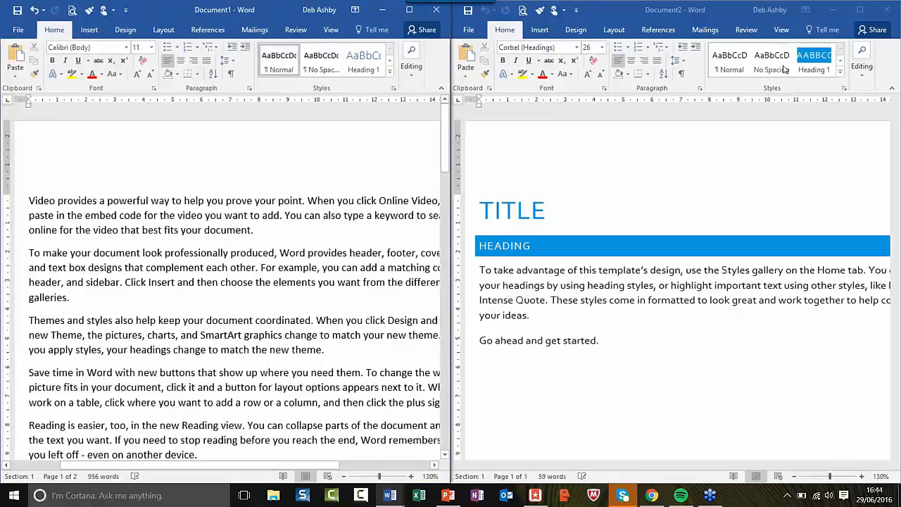
# Shake the Document2 window to minimize all other windows, repeating the gesture to restore them and minimize them again
pyautogui.click(541, 359)
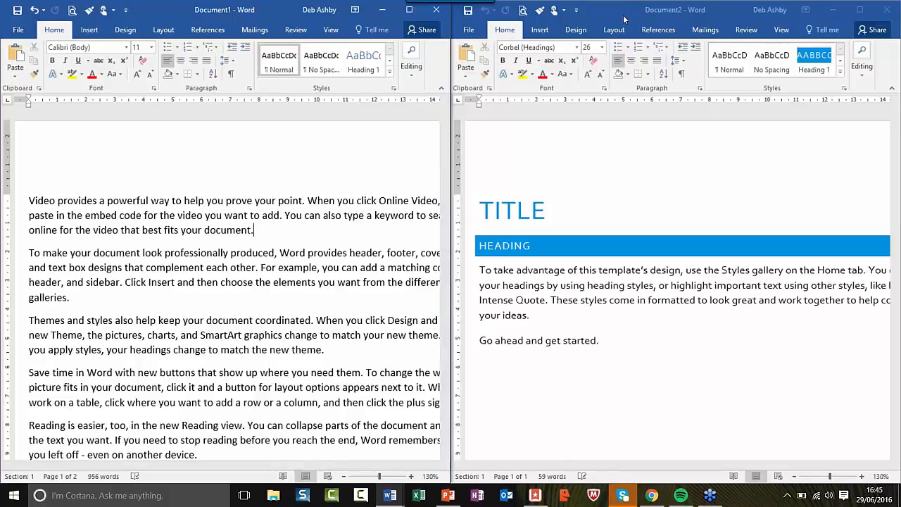
pyautogui.moveTo(636, 8); pyautogui.dragTo(342, 29)
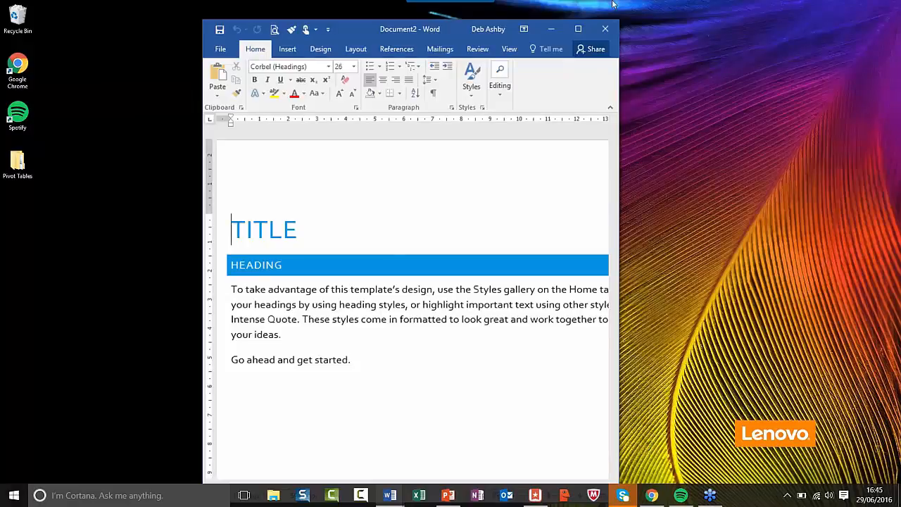
pyautogui.moveTo(381, 33); pyautogui.dragTo(464, 49)
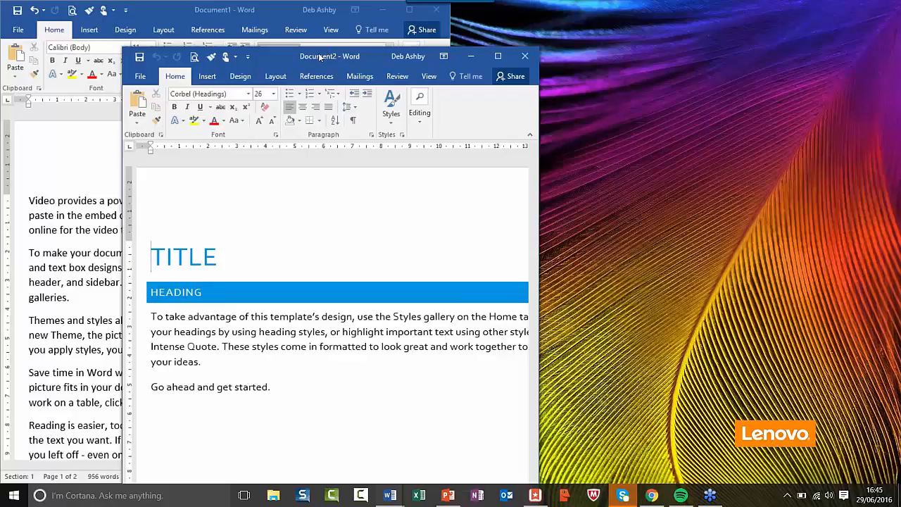
pyautogui.moveTo(318, 57); pyautogui.dragTo(463, 69)
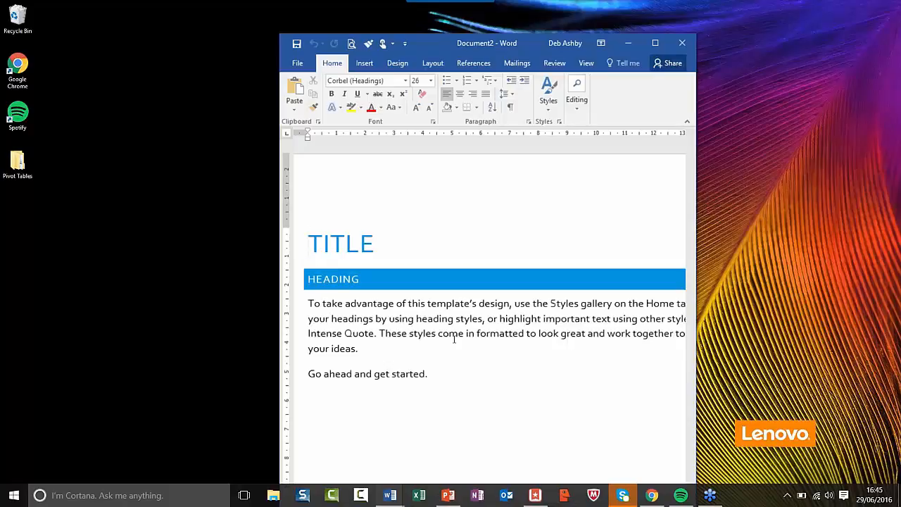
# Maximize Document2 and close it
pyautogui.click(660, 44)
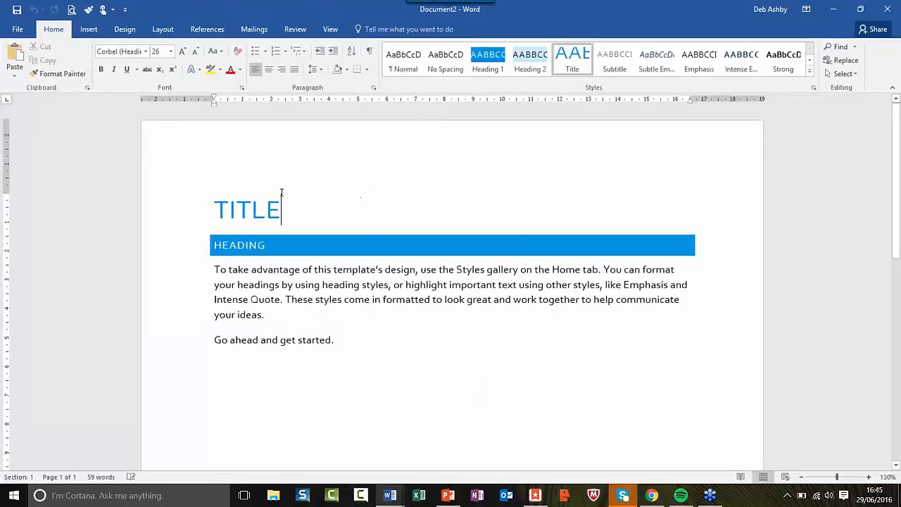
pyautogui.click(19, 30)
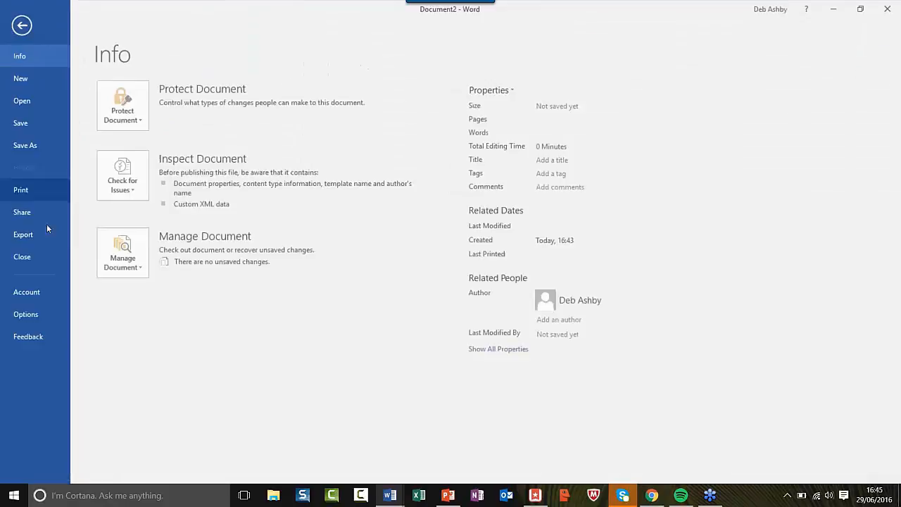
pyautogui.click(24, 257)
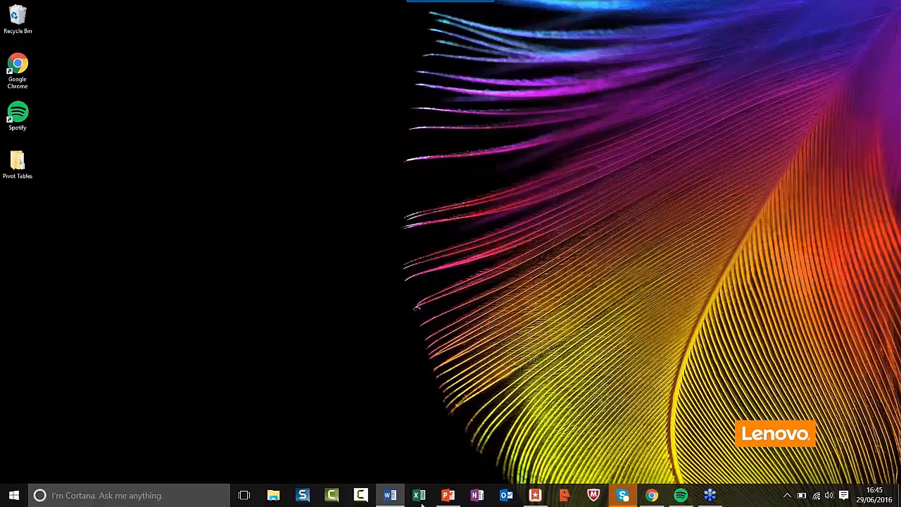
# Bring Document1 back from the taskbar and maximize its window
pyautogui.click(389, 497)
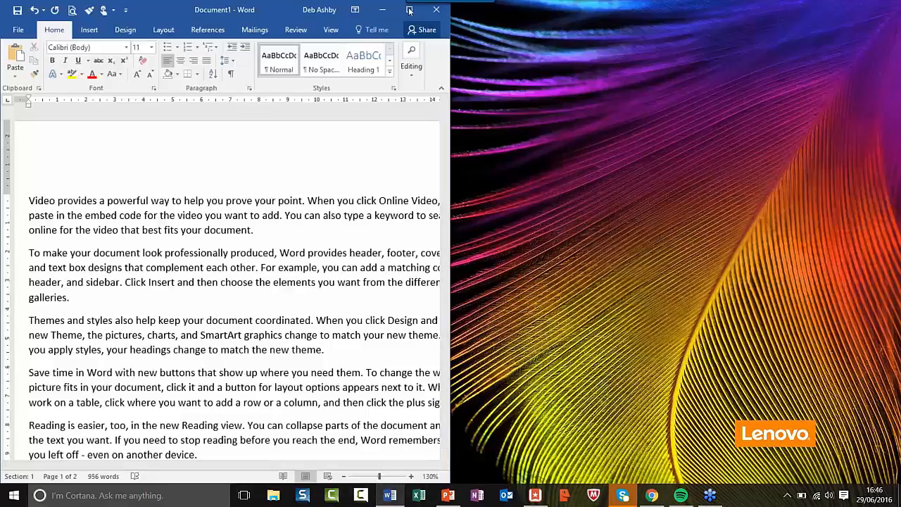
pyautogui.click(409, 10)
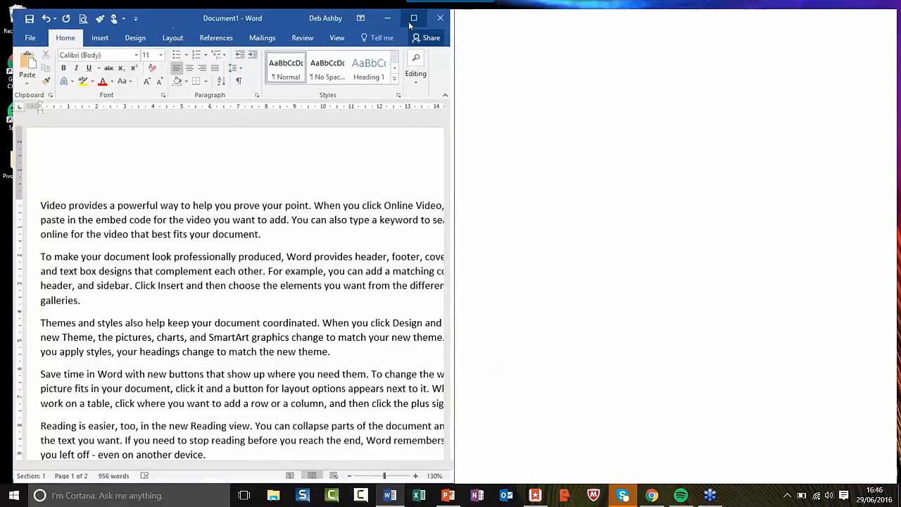
pyautogui.click(400, 207)
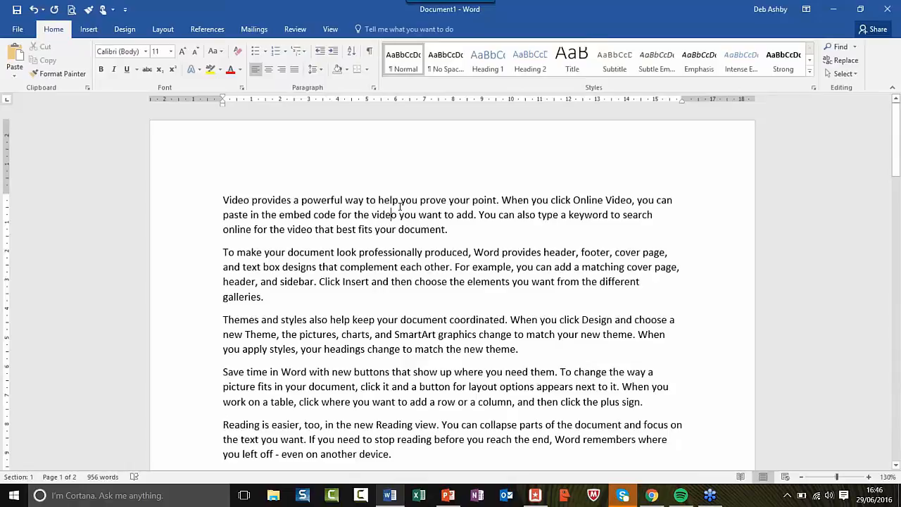
pyautogui.click(593, 132)
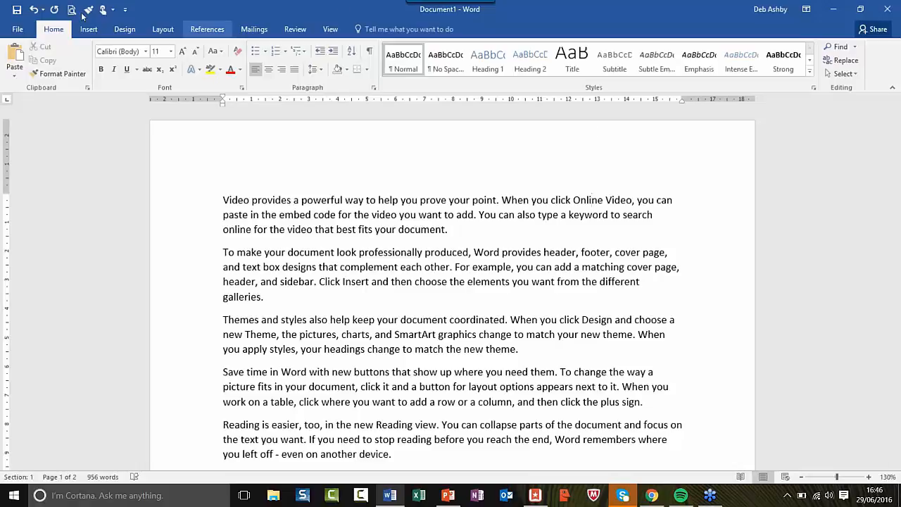
# Search Word's online templates for "letter"
pyautogui.click(21, 31)
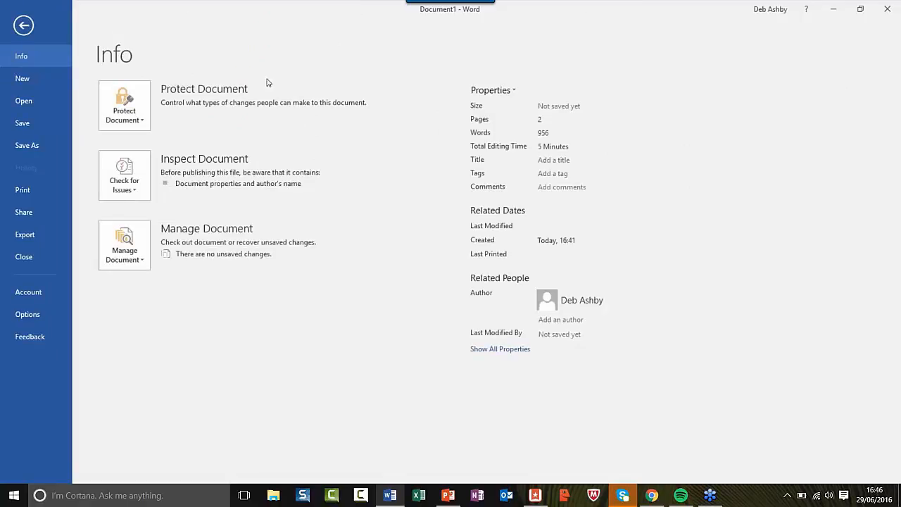
pyautogui.click(22, 80)
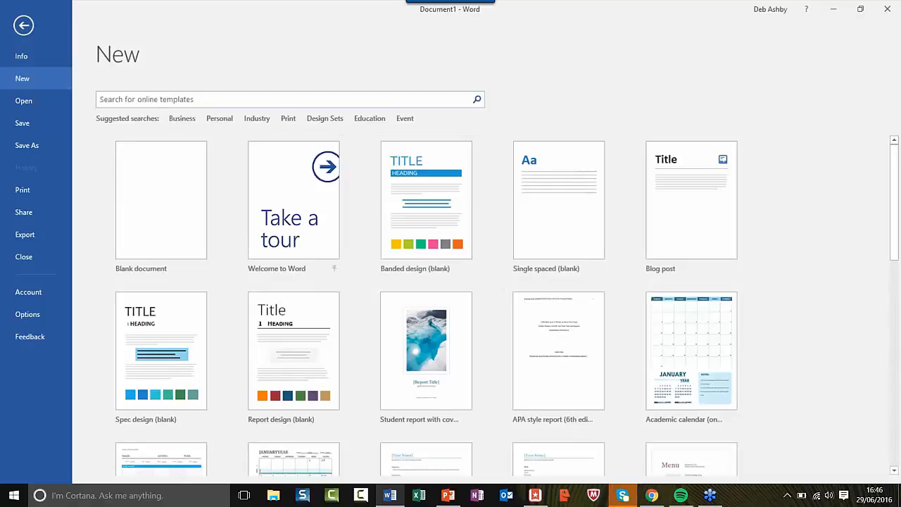
pyautogui.click(135, 98)
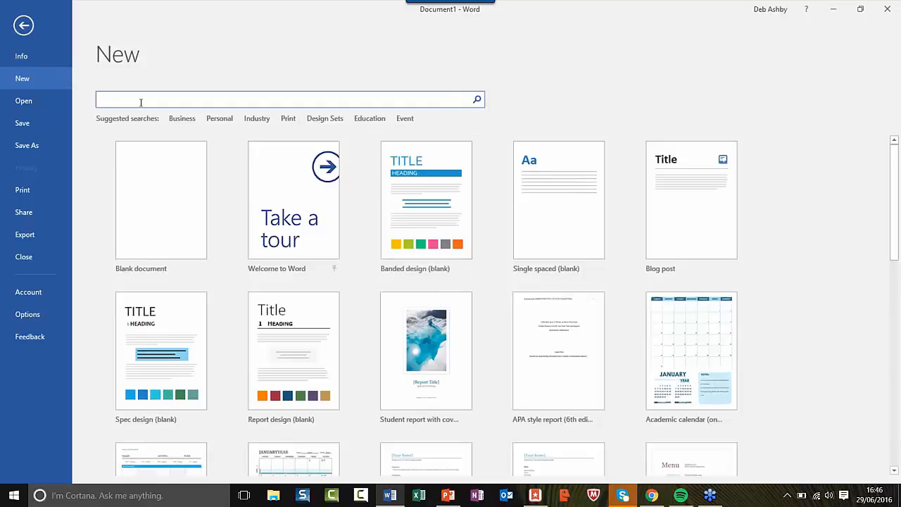
pyautogui.write('letter')
pyautogui.click(477, 99)
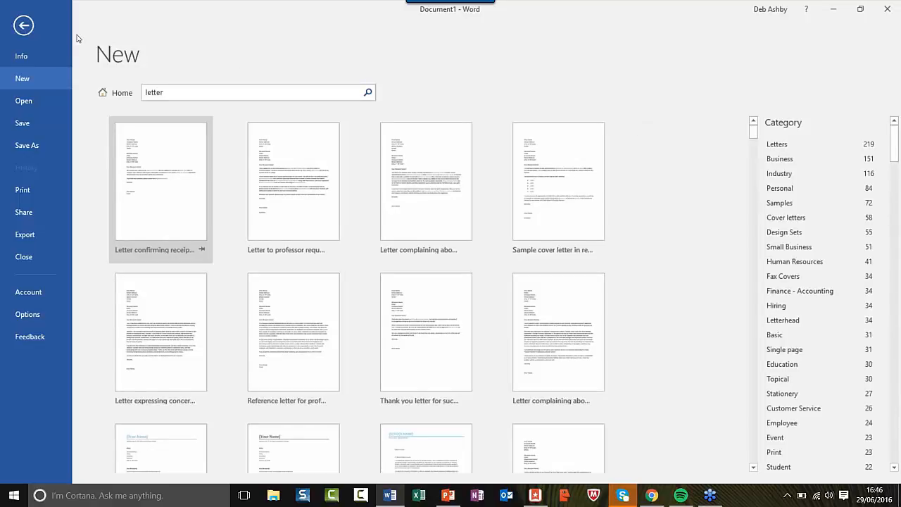
# Create a new blank document and fill it with sample paragraphs using =rand(20)
pyautogui.click(24, 26)
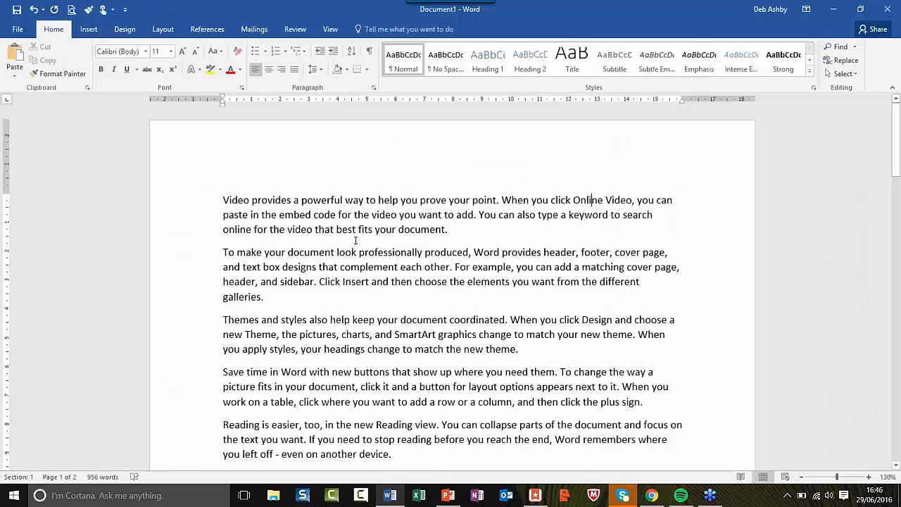
pyautogui.click(334, 195)
pyautogui.click(354, 200)
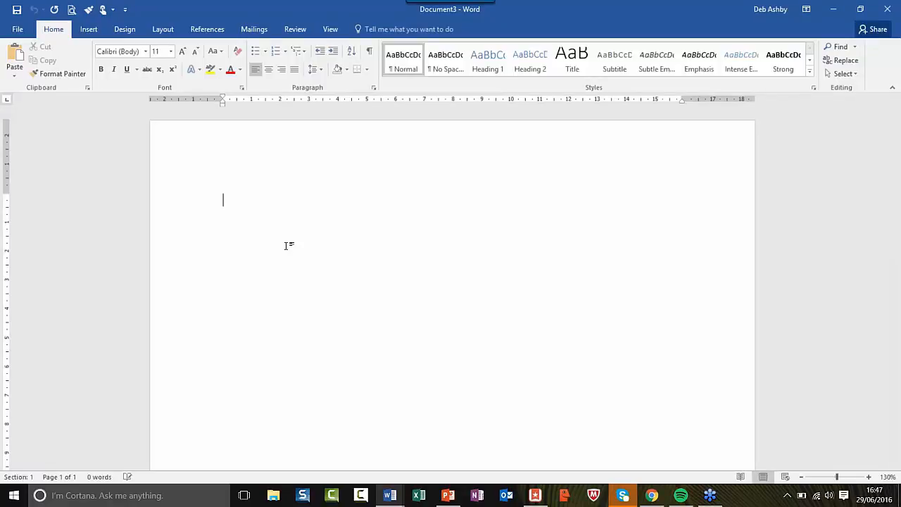
pyautogui.write('=rand(20)')
pyautogui.press('Return')
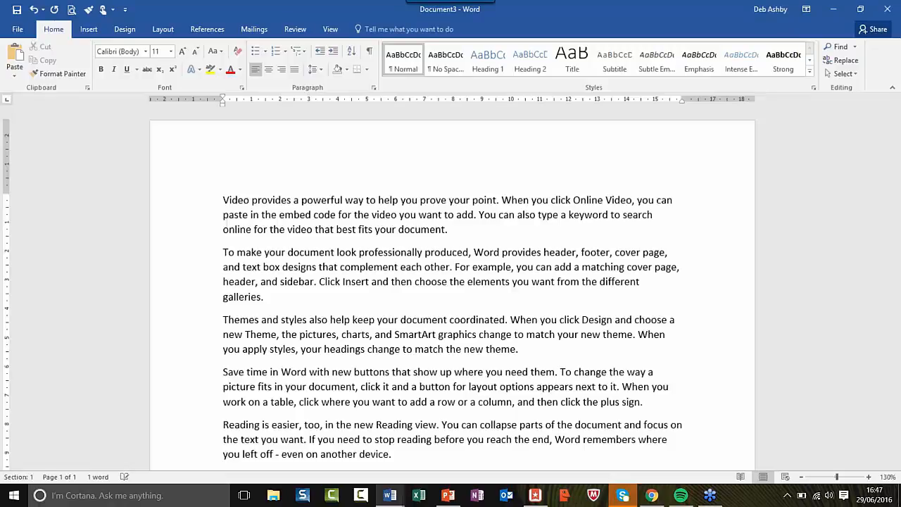
pyautogui.scroll(-8, 544, 329)
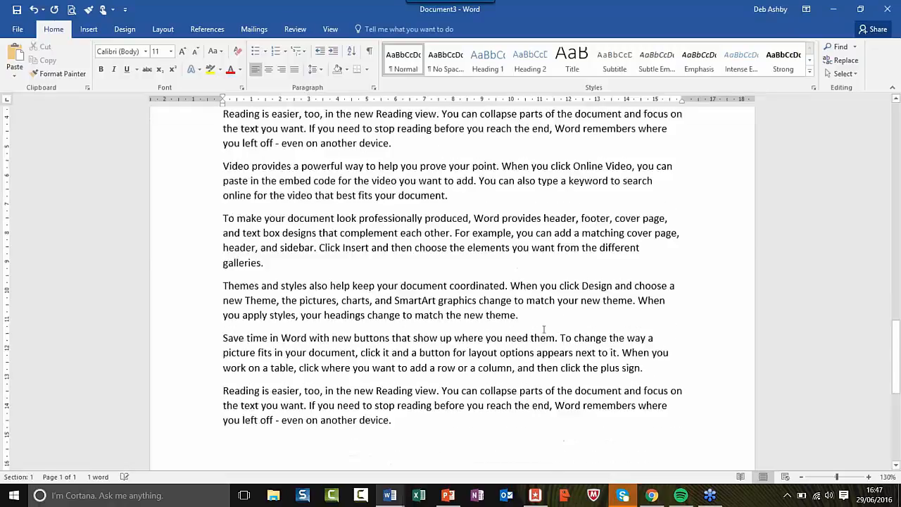
pyautogui.scroll(10, 543, 315)
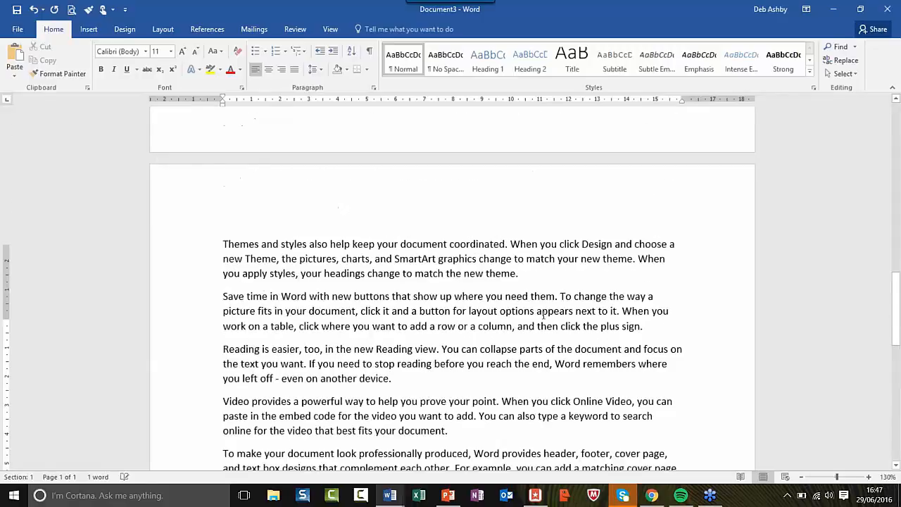
pyautogui.scroll(5, 538, 308)
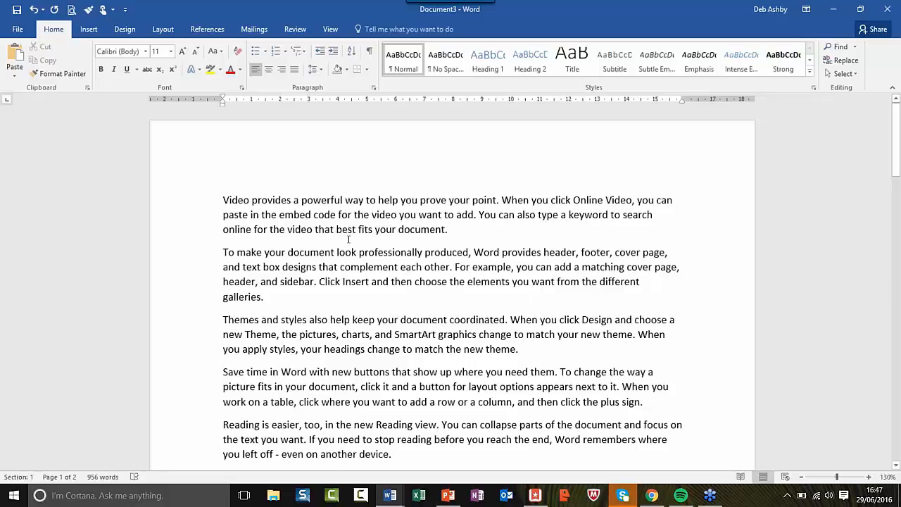
# Insert a new line above the first paragraph with the title "The Solar System"
pyautogui.click(368, 214)
pyautogui.click(339, 215)
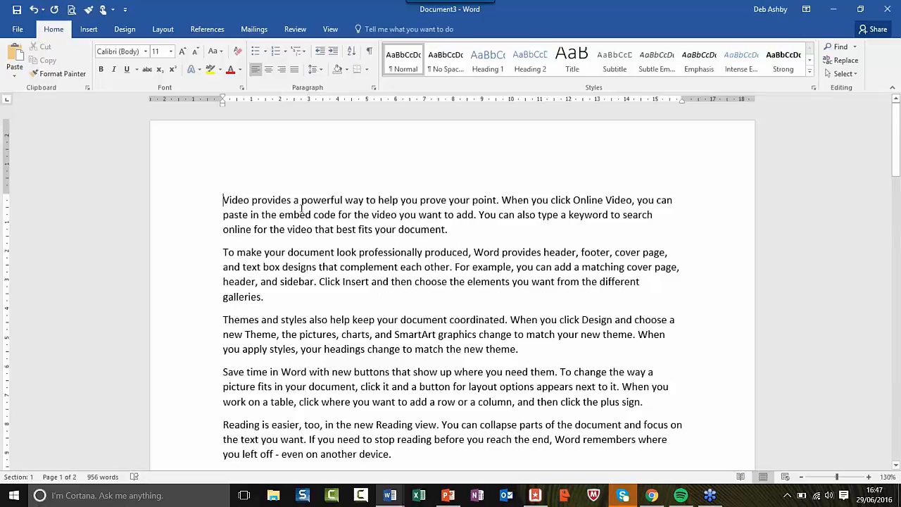
pyautogui.press('Return')
pyautogui.press('Up')
pyautogui.write('The Solar System')
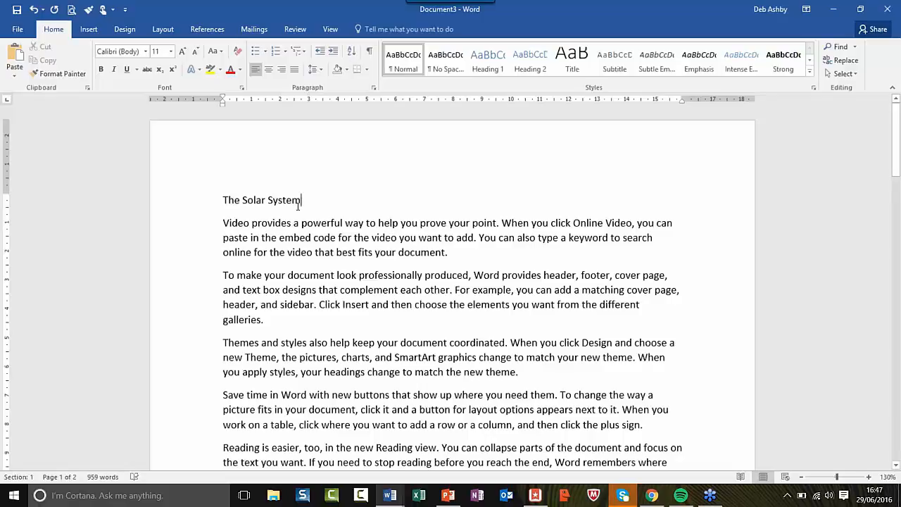
# Run Smart Lookup on the title "The Solar System" and browse the Explore results
pyautogui.moveTo(302, 201); pyautogui.dragTo(224, 203)
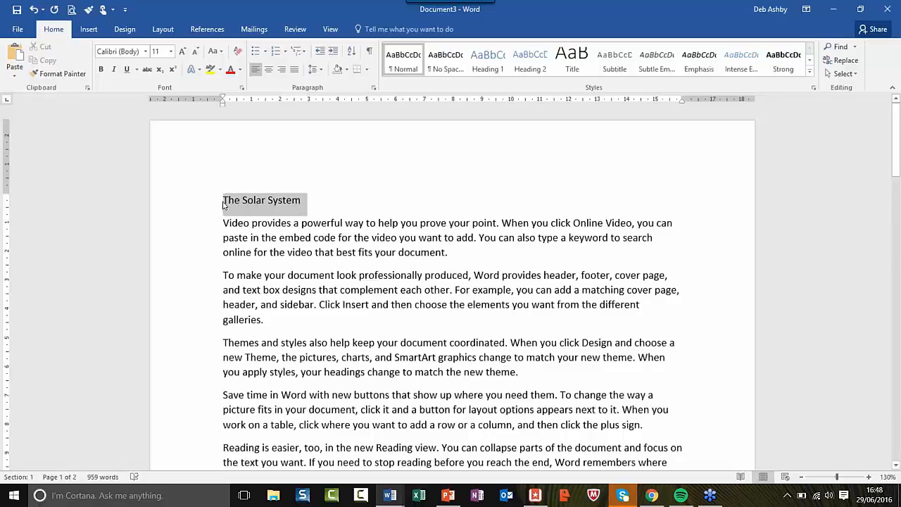
pyautogui.rightClick(259, 201)
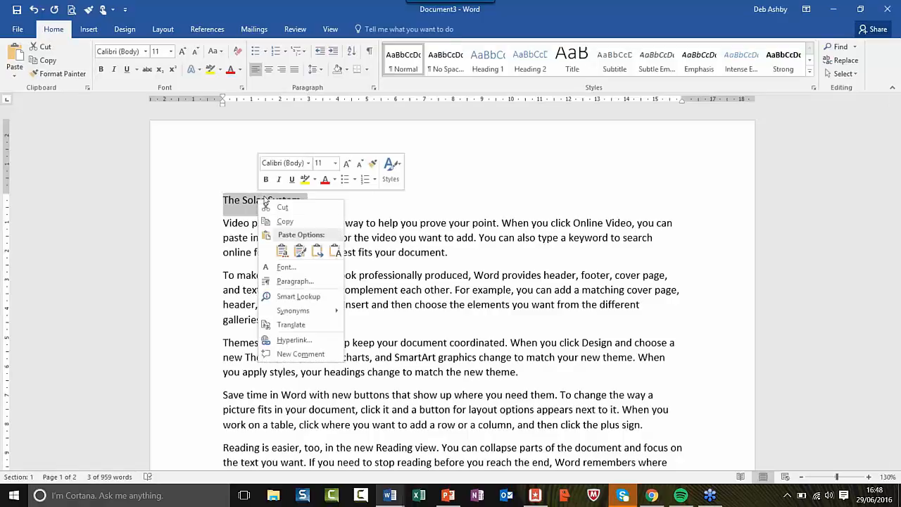
pyautogui.click(326, 296)
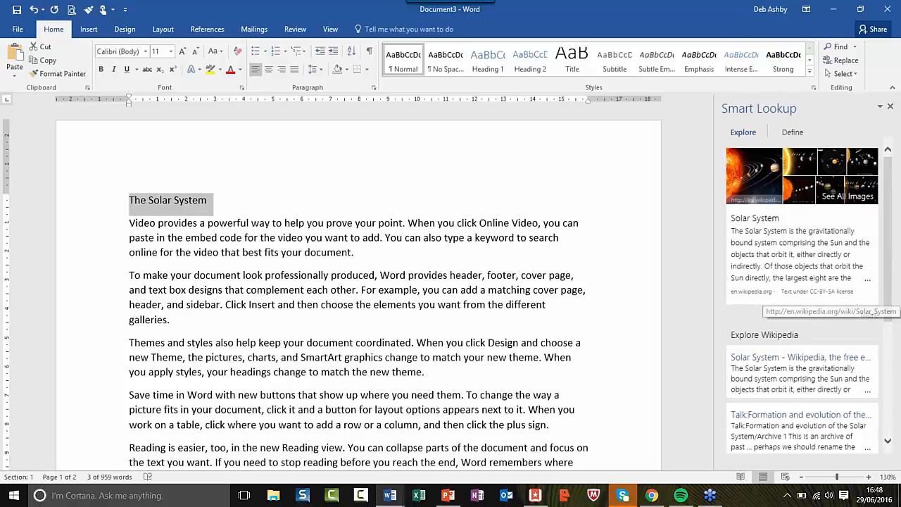
pyautogui.moveTo(890, 246); pyautogui.dragTo(896, 345)
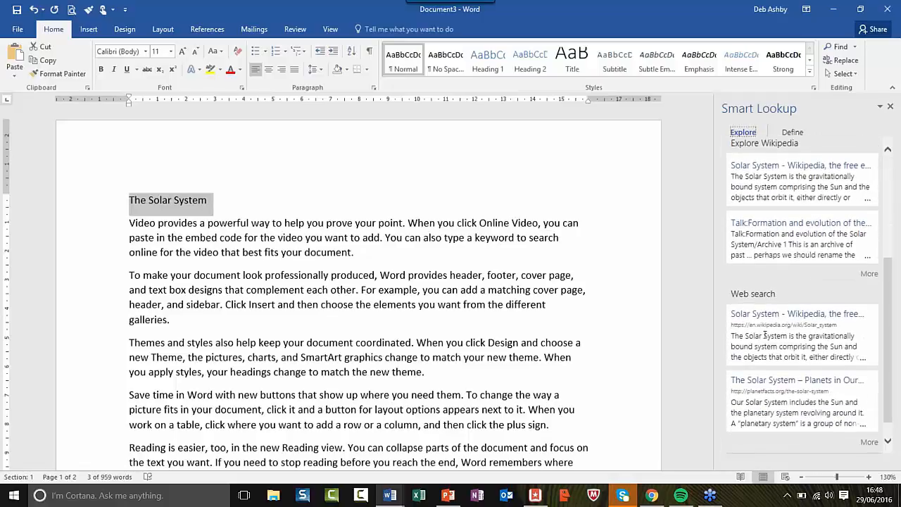
pyautogui.moveTo(893, 306); pyautogui.dragTo(890, 196)
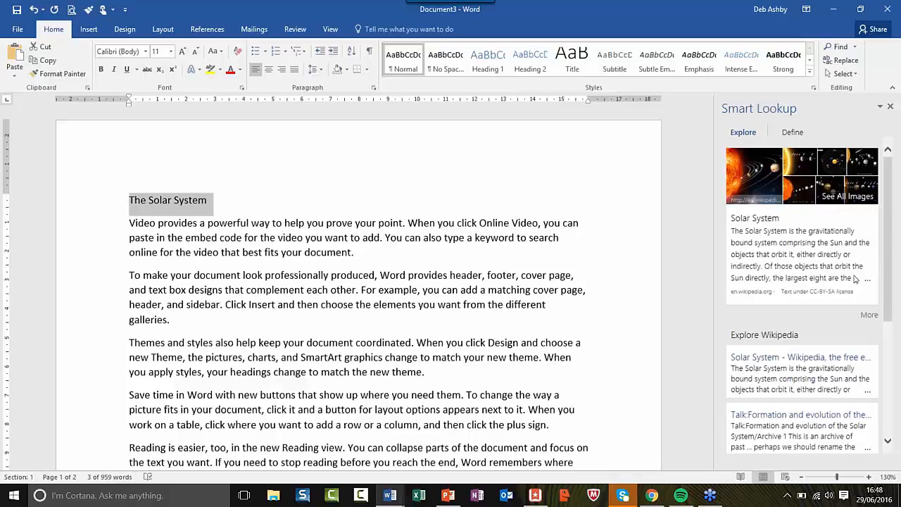
# Close the Smart Lookup results and return the Document3 window to its maximized size
pyautogui.click(202, 201)
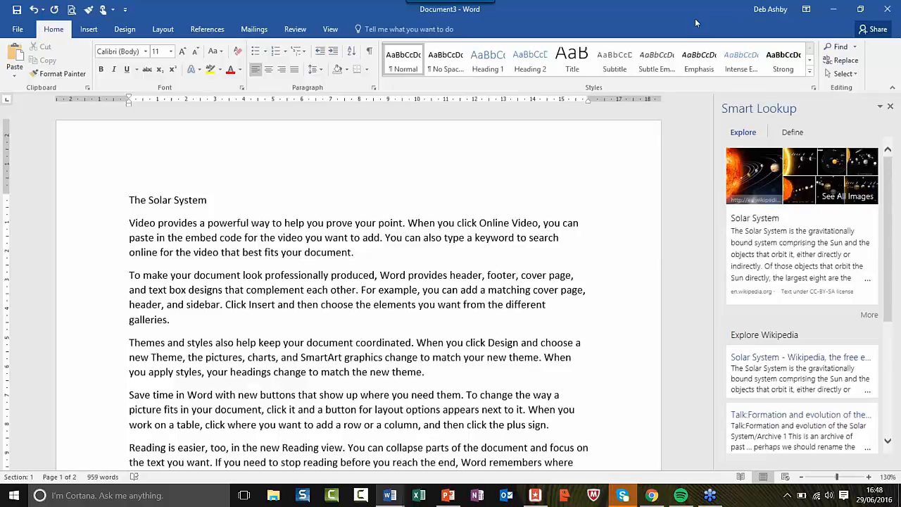
pyautogui.press('super+Right')
pyautogui.press('super+Left')
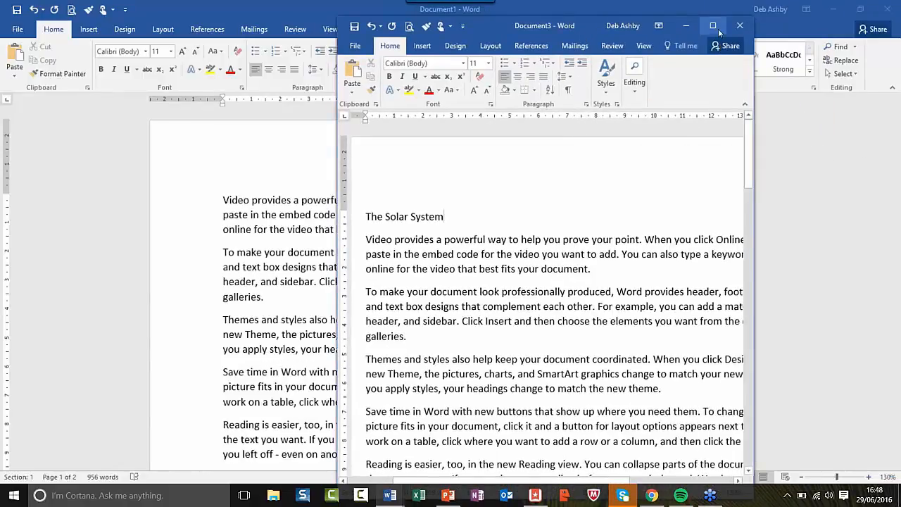
pyautogui.click(718, 29)
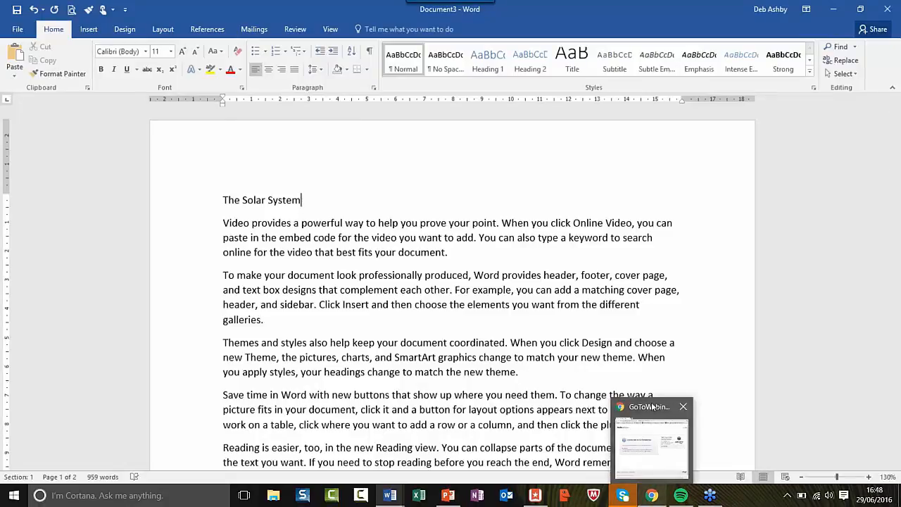
pyautogui.click(455, 255)
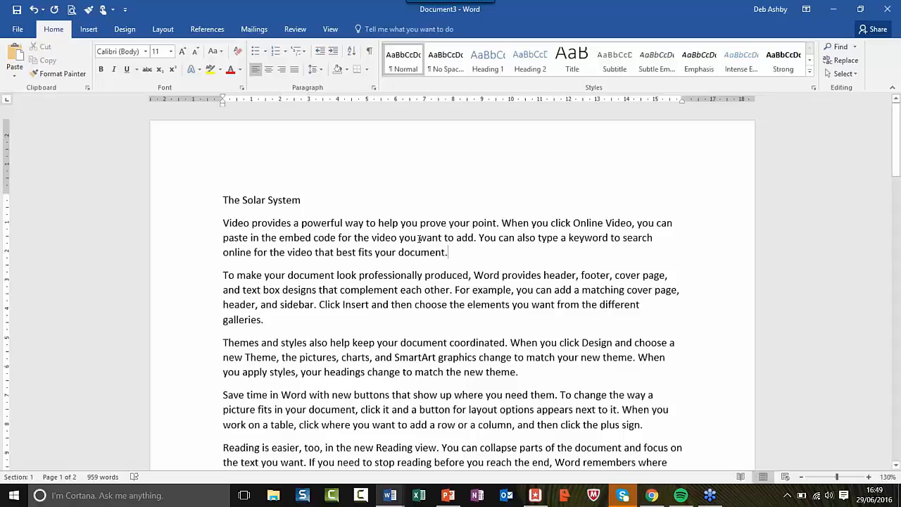
# Add the comment "Please review this text" to the words "keyword to search" in the first paragraph
pyautogui.click(432, 237)
pyautogui.moveTo(569, 238); pyautogui.dragTo(654, 241)
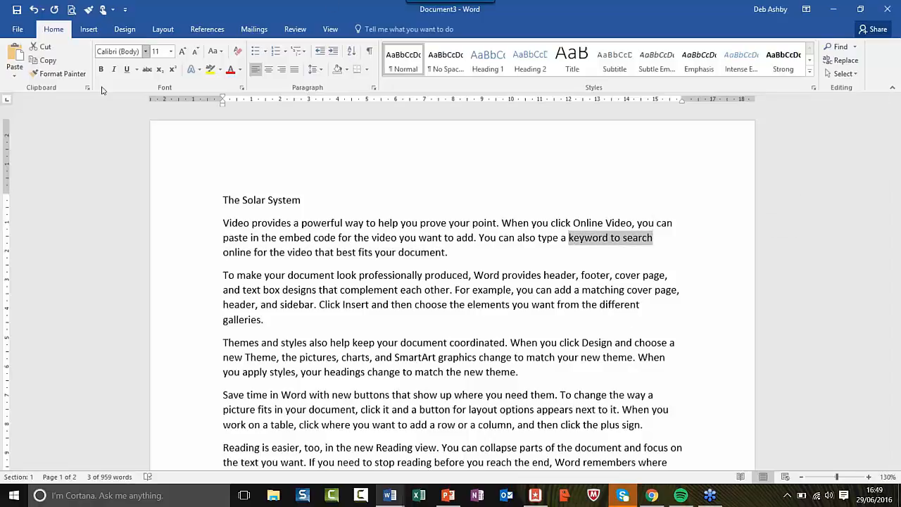
pyautogui.click(90, 29)
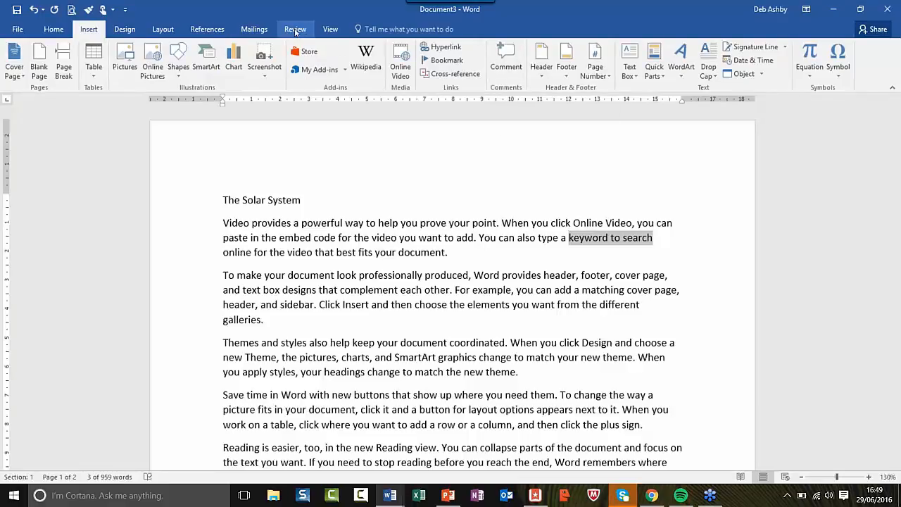
pyautogui.click(296, 30)
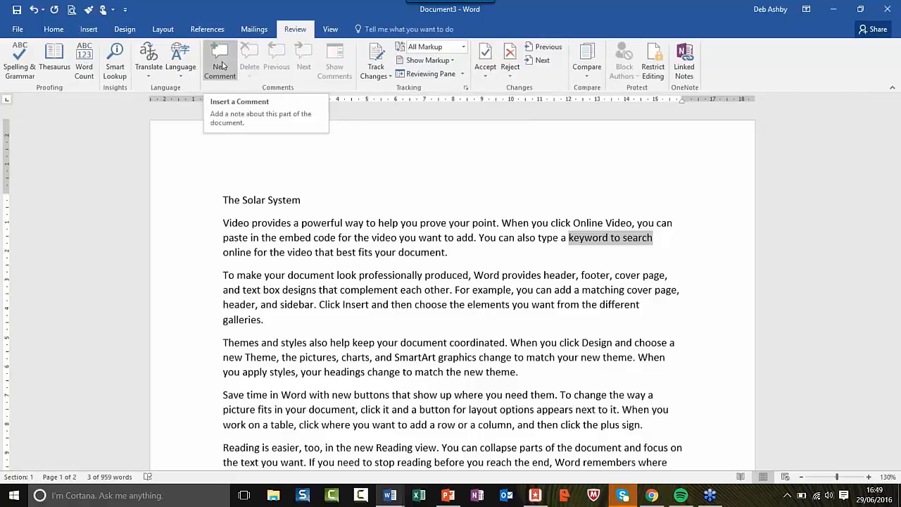
pyautogui.rightClick(617, 239)
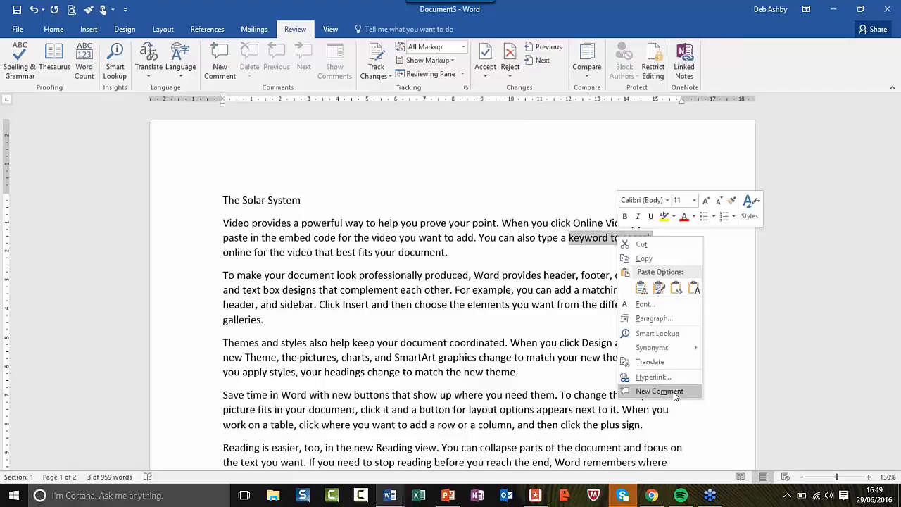
pyautogui.click(697, 396)
pyautogui.hotkey('ctrl', 'alt', 'm')
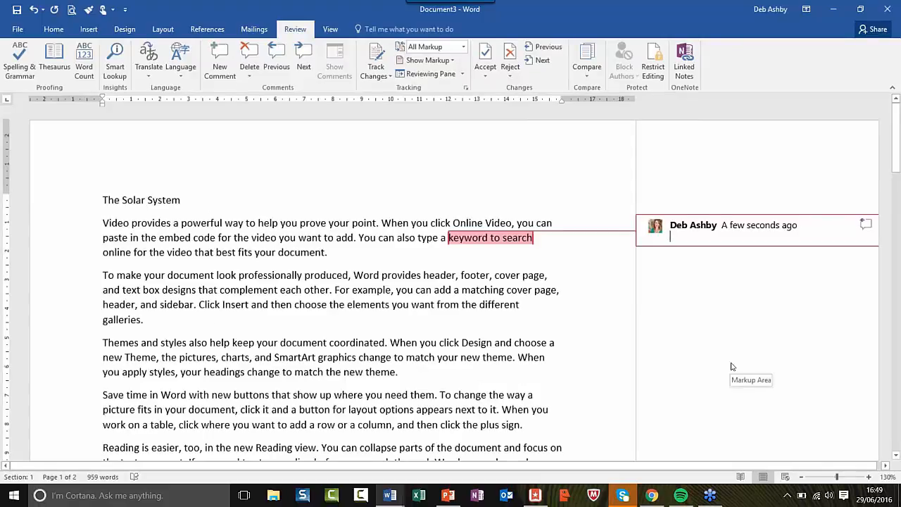
pyautogui.write('Please ')
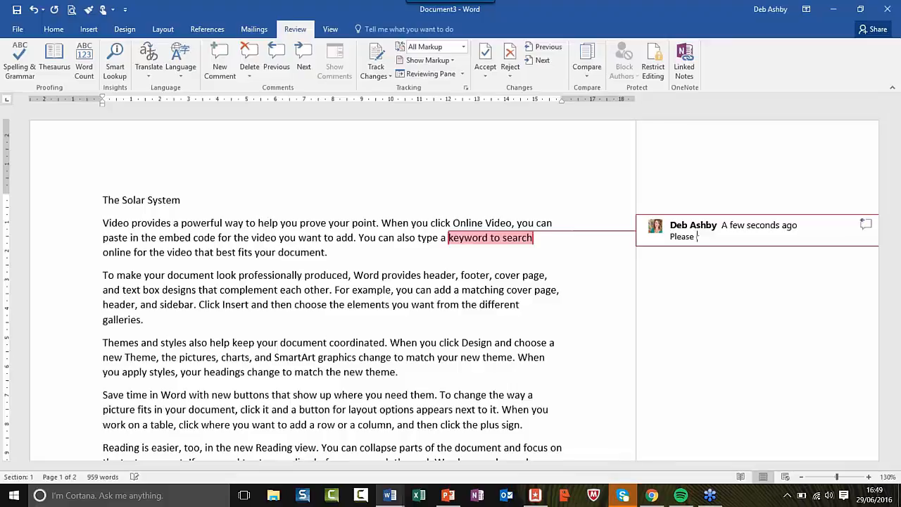
pyautogui.write('review this text')
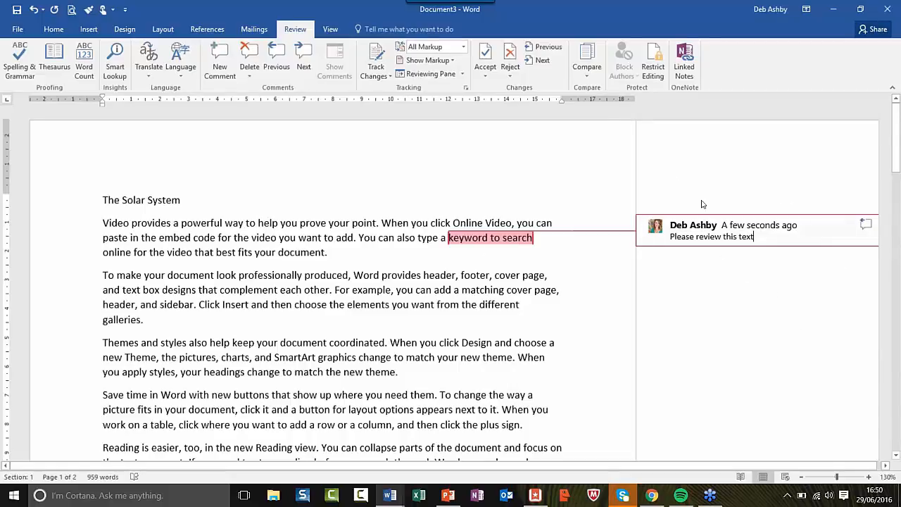
# Reply to the comment with "This has been reviewed and fixed"
pyautogui.click(865, 225)
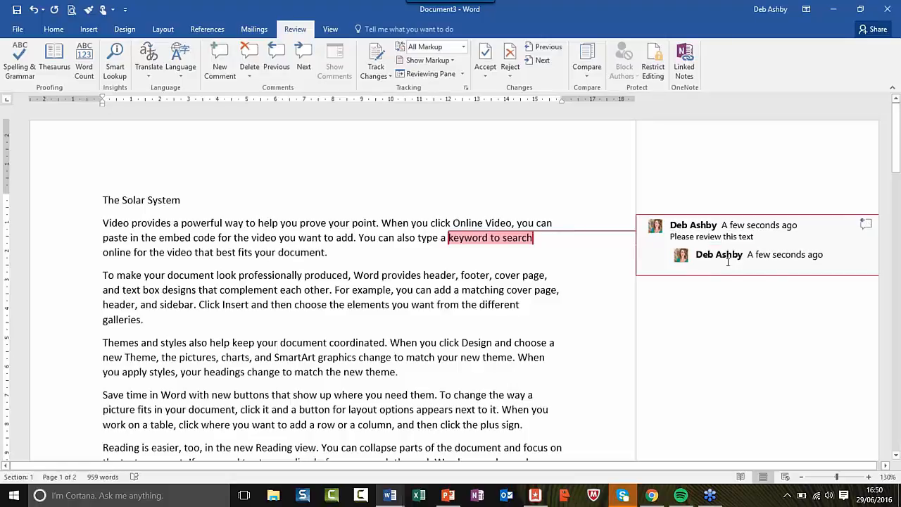
pyautogui.write('his')
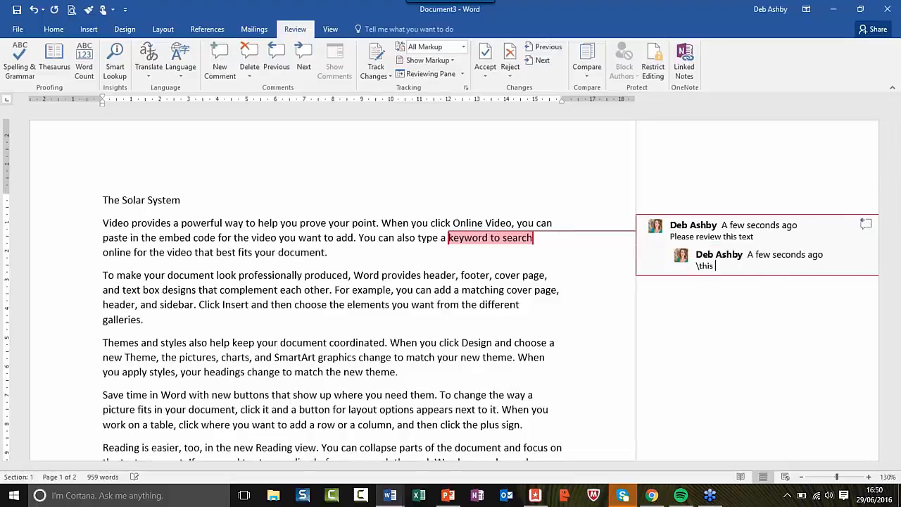
pyautogui.press('BackSpace')
pyautogui.press('BackSpace')
pyautogui.press('BackSpace')
pyautogui.press('BackSpace')
pyautogui.press('BackSpace')
pyautogui.write('This has been')
pyautogui.write('reviewed and ')
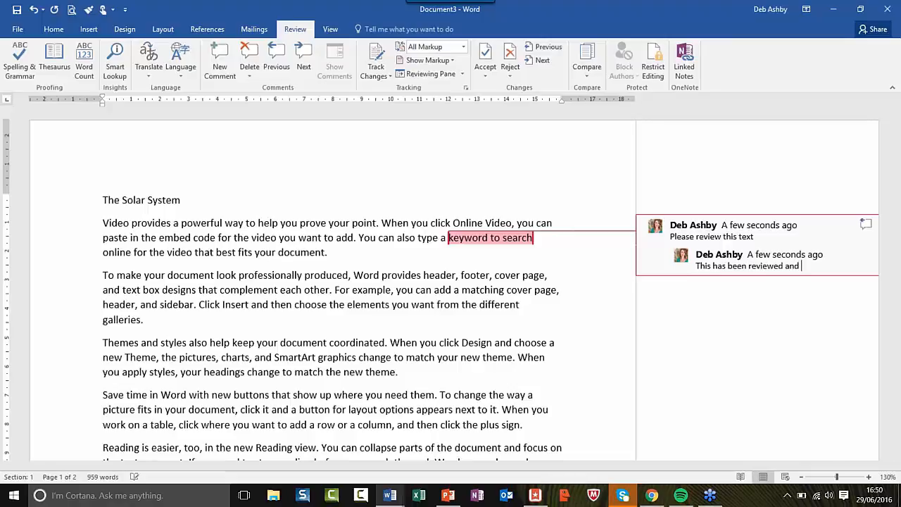
pyautogui.write('fixed')
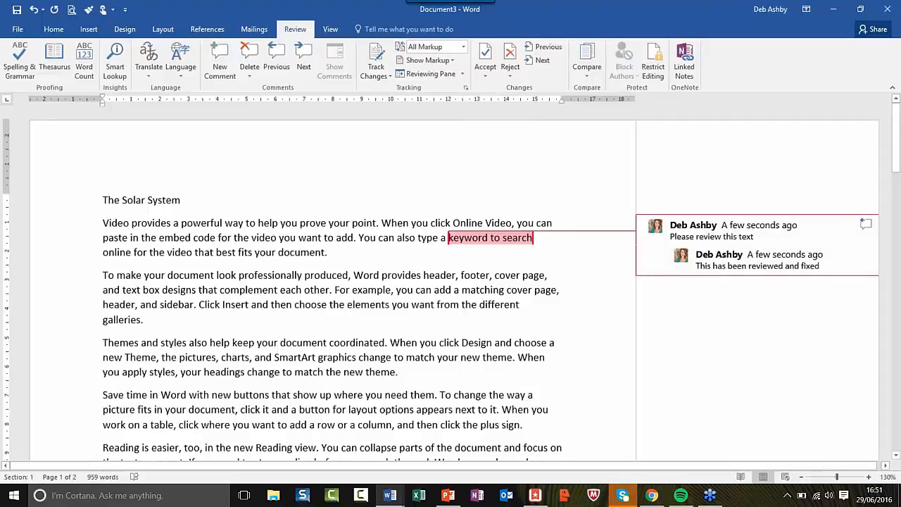
# View the comment thread from its balloon in Simple Markup, then return the markup display to All Markup
pyautogui.click(463, 48)
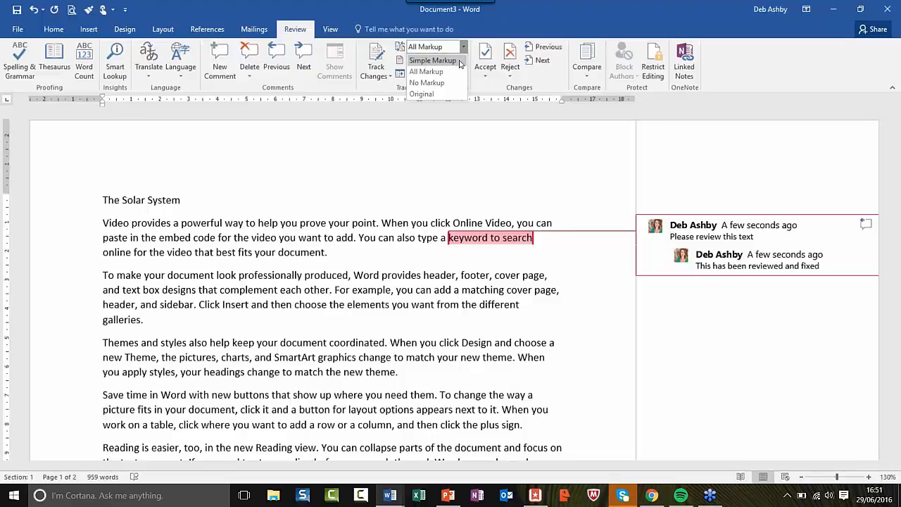
pyautogui.click(436, 63)
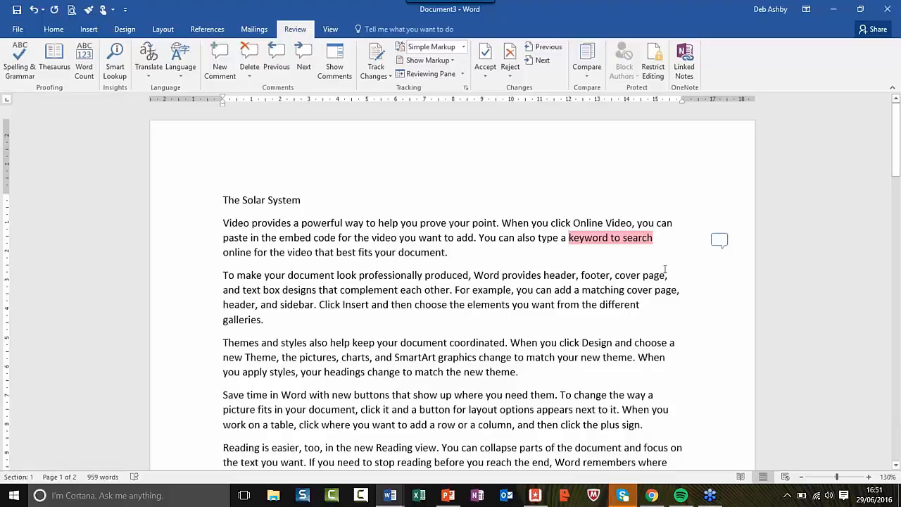
pyautogui.click(719, 240)
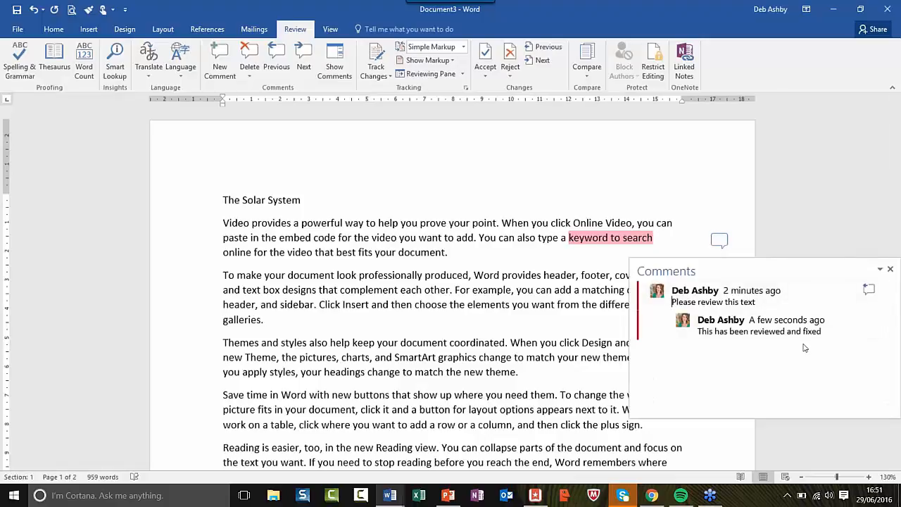
pyautogui.click(889, 268)
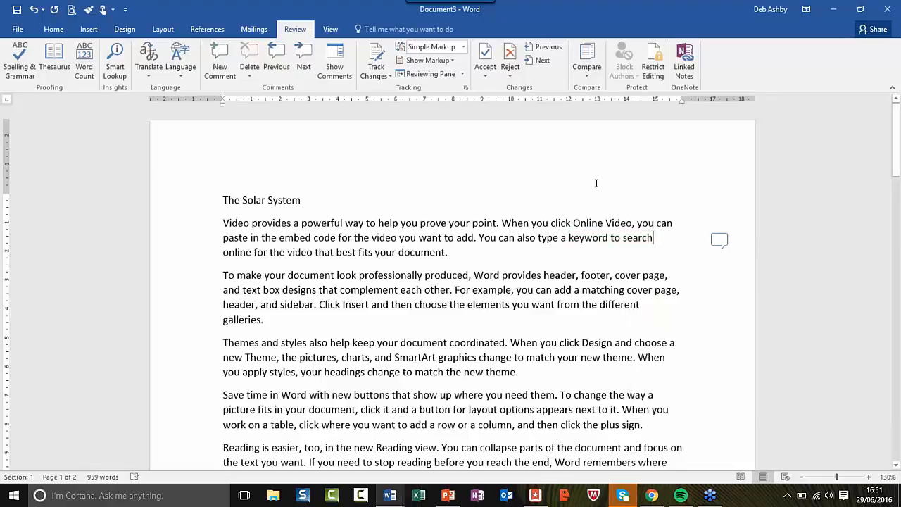
pyautogui.click(463, 46)
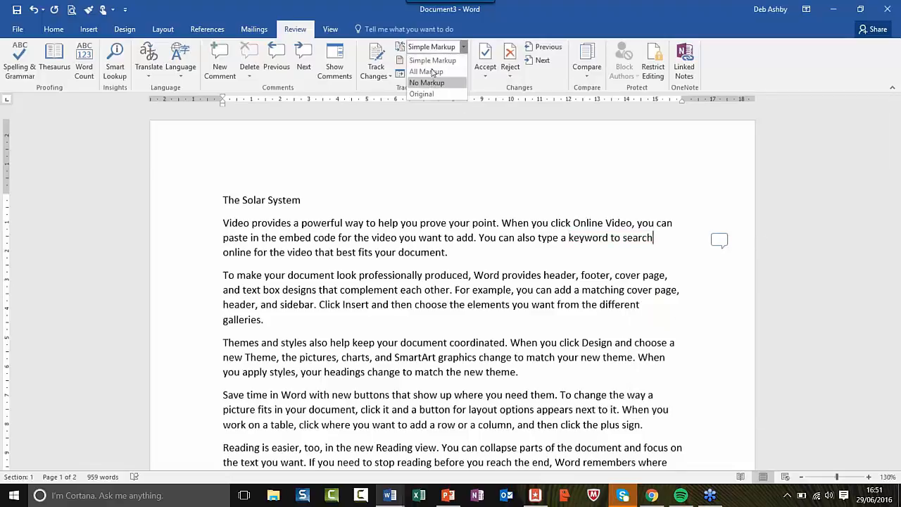
pyautogui.click(439, 73)
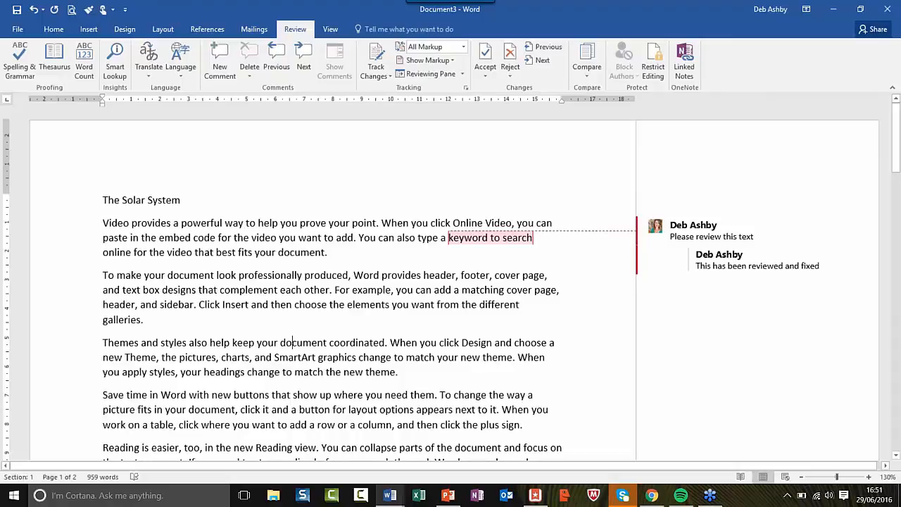
# Delete all comments in the document
pyautogui.click(249, 70)
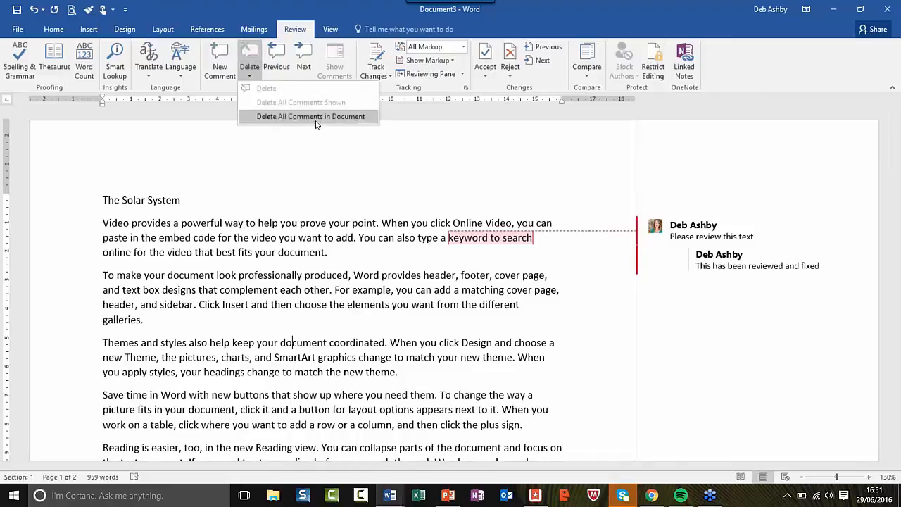
pyautogui.click(283, 121)
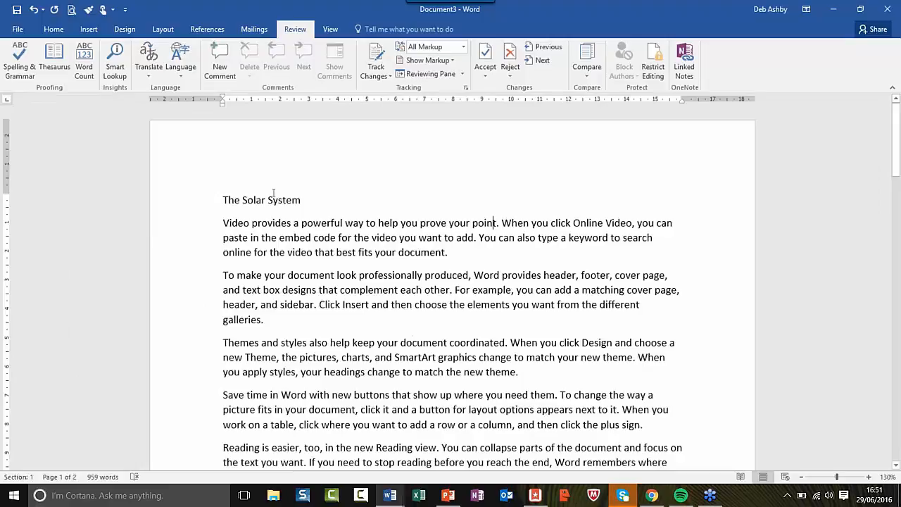
# Add the line "Mercury" directly below the title "The Solar System" and the line "Venus" after the second body paragraph
pyautogui.click(320, 201)
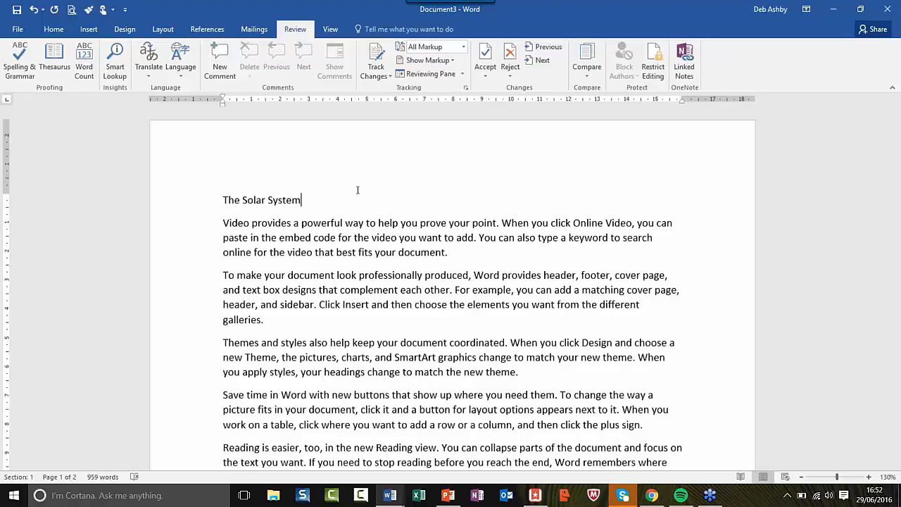
pyautogui.click(54, 29)
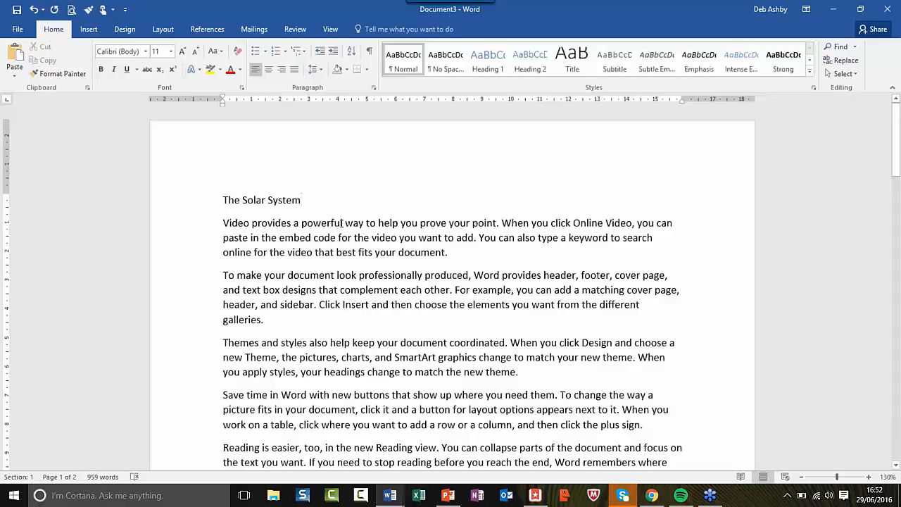
pyautogui.press('Return')
pyautogui.write('Mercury')
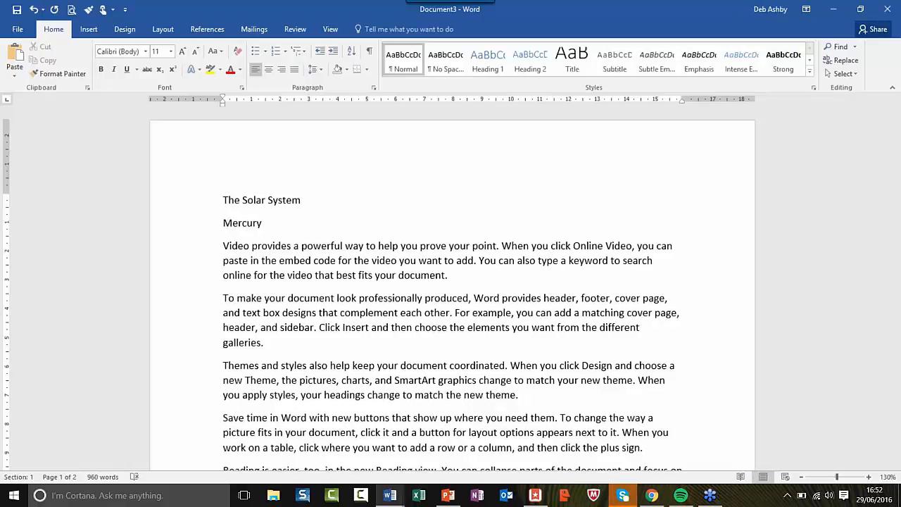
pyautogui.click(309, 344)
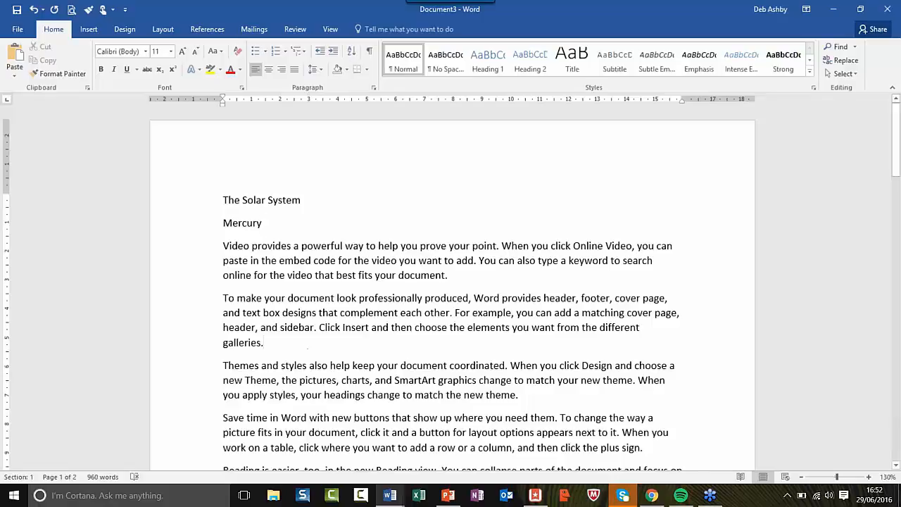
pyautogui.press('Return')
pyautogui.write('Venus')
# Add the line "Saturn" after the fourth body paragraph and the line "Mars" after the sixth
pyautogui.scroll(-1, 359, 320)
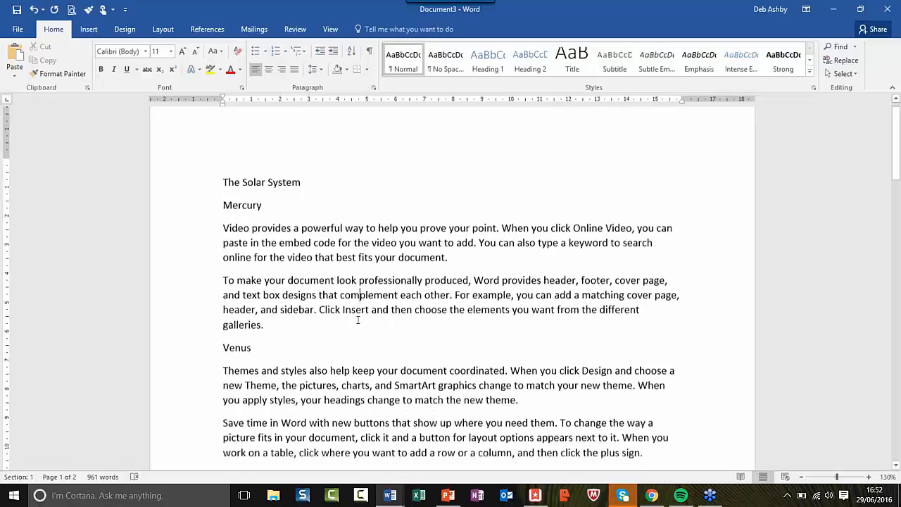
pyautogui.scroll(-4, 358, 320)
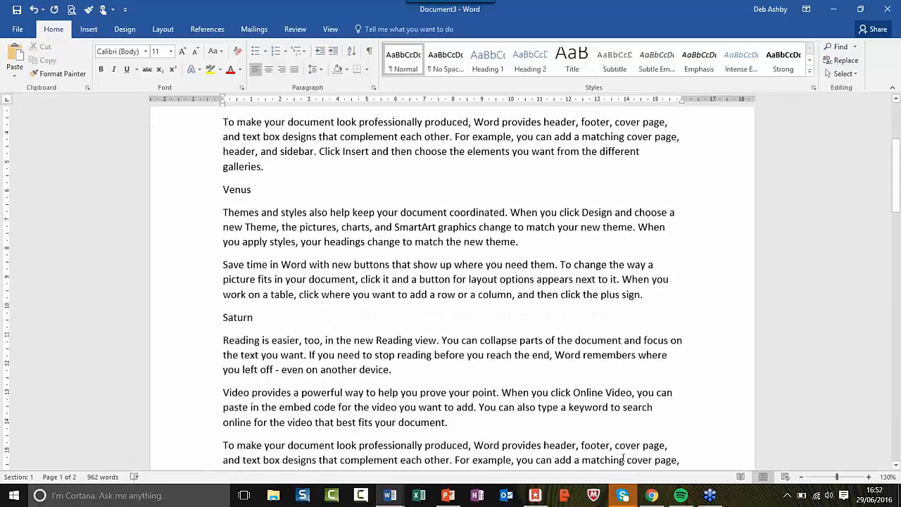
pyautogui.click(510, 425)
pyautogui.press('Return')
pyautogui.write('Mars')
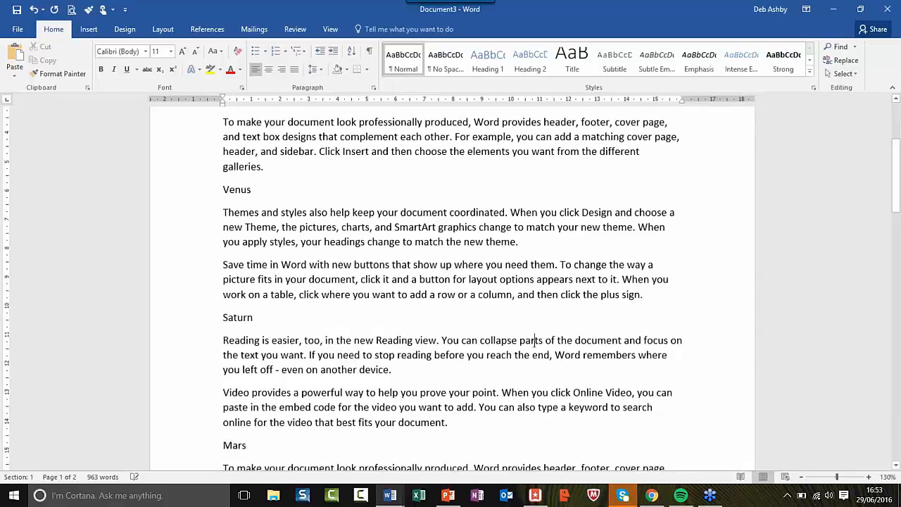
# Add the line "Neptune" above the "Save time in Word" paragraph in the Mars section
pyautogui.scroll(-5, 535, 340)
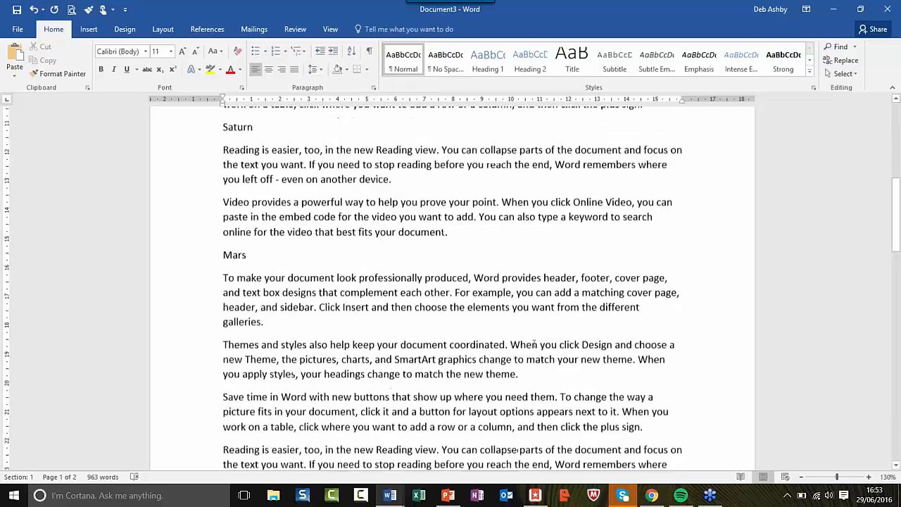
pyautogui.scroll(-1, 535, 345)
pyautogui.write('Ne')
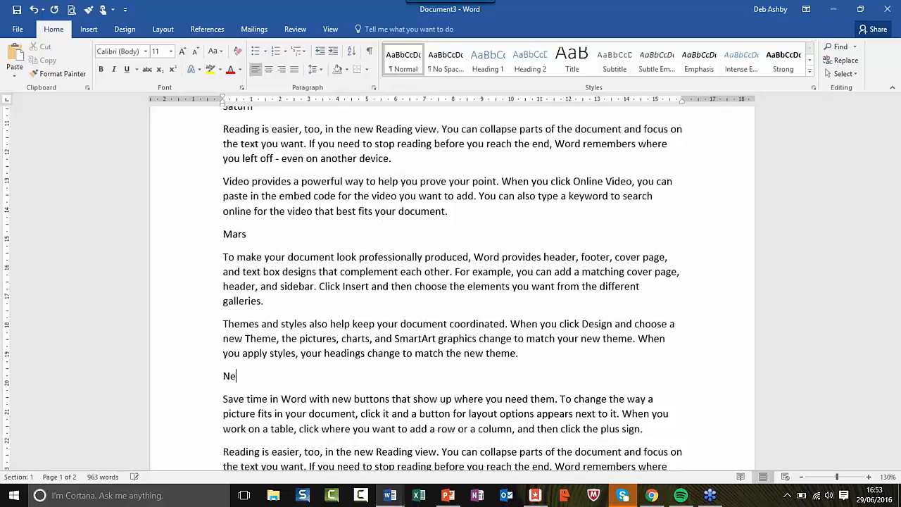
pyautogui.write('ptune')
pyautogui.click(512, 299)
# Format the "Mercury" line directly with red font color, bold and italic
pyautogui.scroll(7, 512, 299)
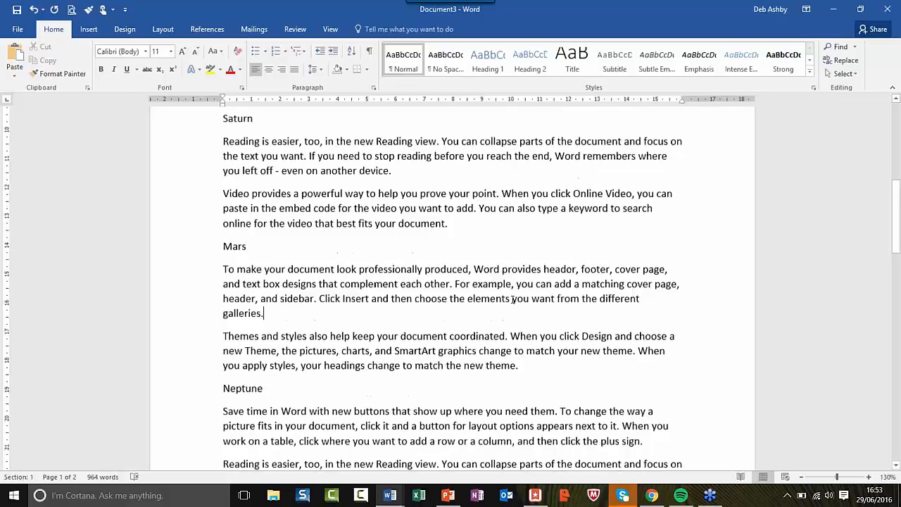
pyautogui.scroll(2, 512, 299)
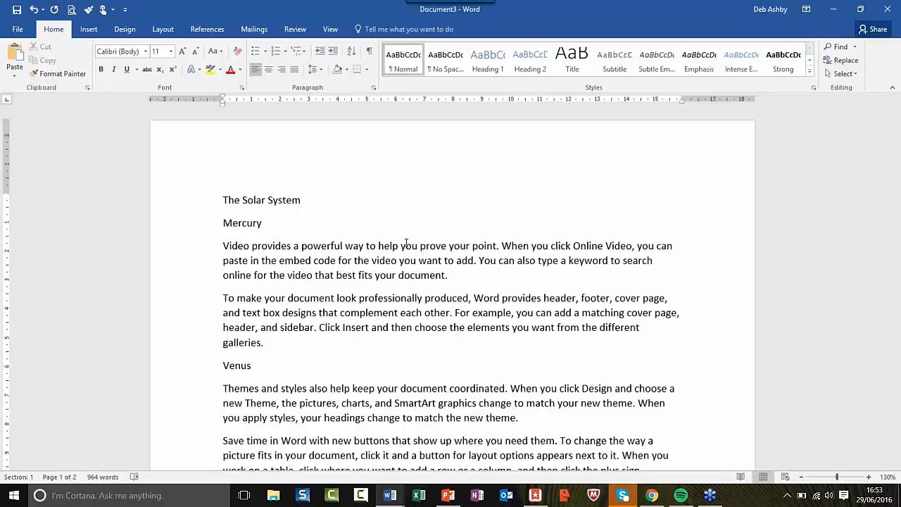
pyautogui.doubleClick(247, 223)
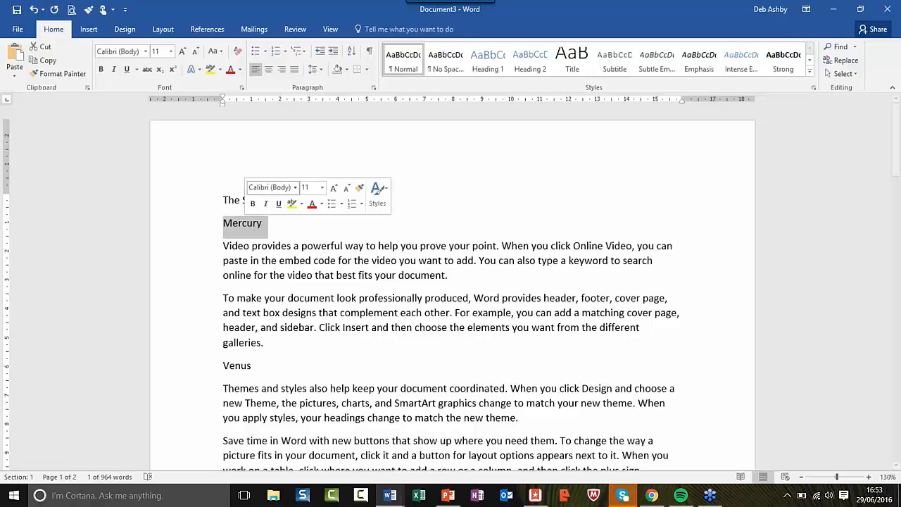
pyautogui.click(312, 203)
pyautogui.click(253, 203)
pyautogui.click(266, 203)
pyautogui.click(314, 245)
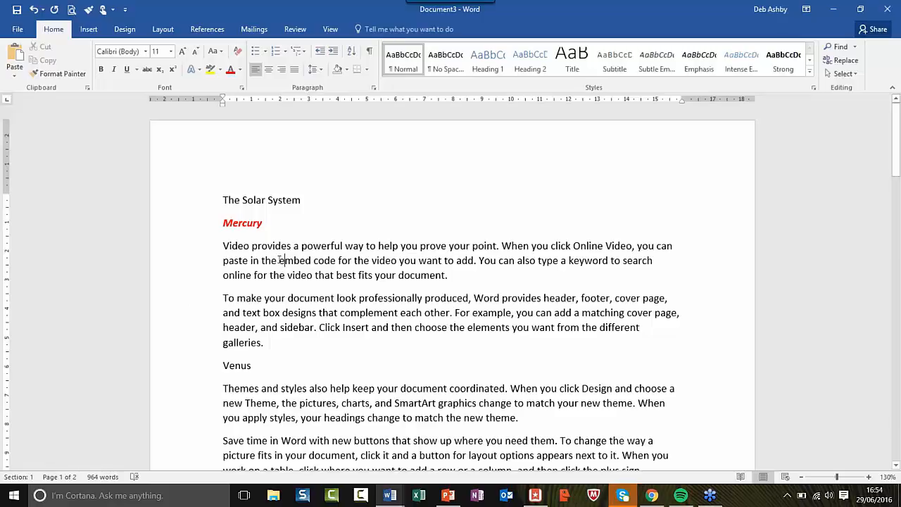
# Undo the italic, bold and red font color on the "Mercury" line
pyautogui.click(345, 246)
pyautogui.hotkey('ctrl', 'z')
pyautogui.hotkey('ctrl', 'z')
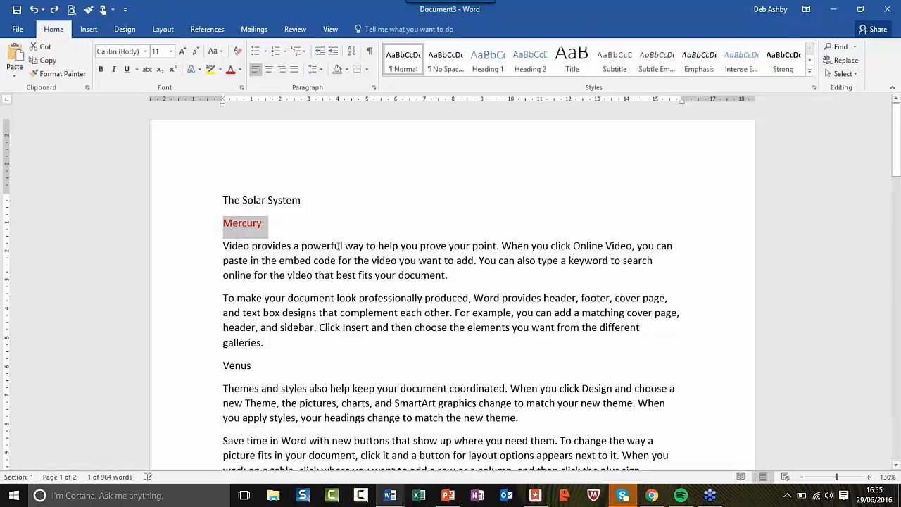
pyautogui.hotkey('ctrl', 'z')
pyautogui.click(288, 245)
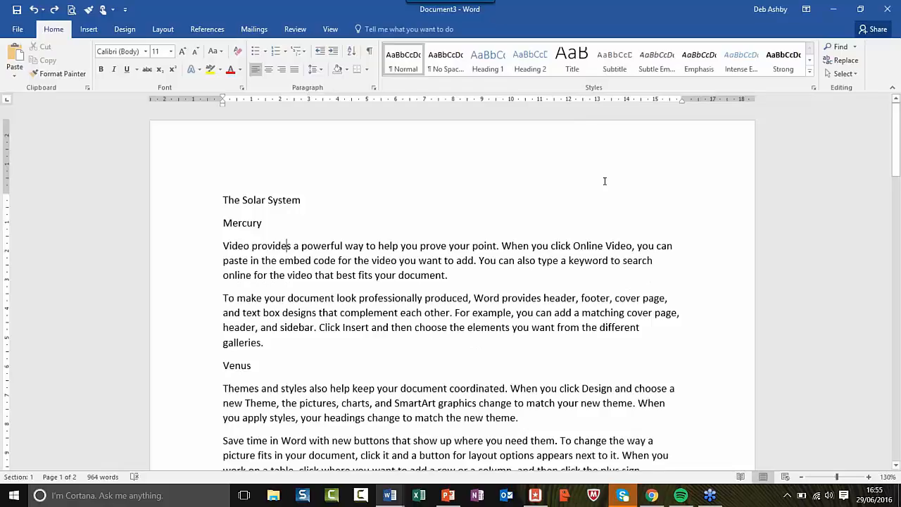
# Examine the available styles in the expanded gallery and the full styles list, including the formatting details of Heading 1
pyautogui.click(811, 75)
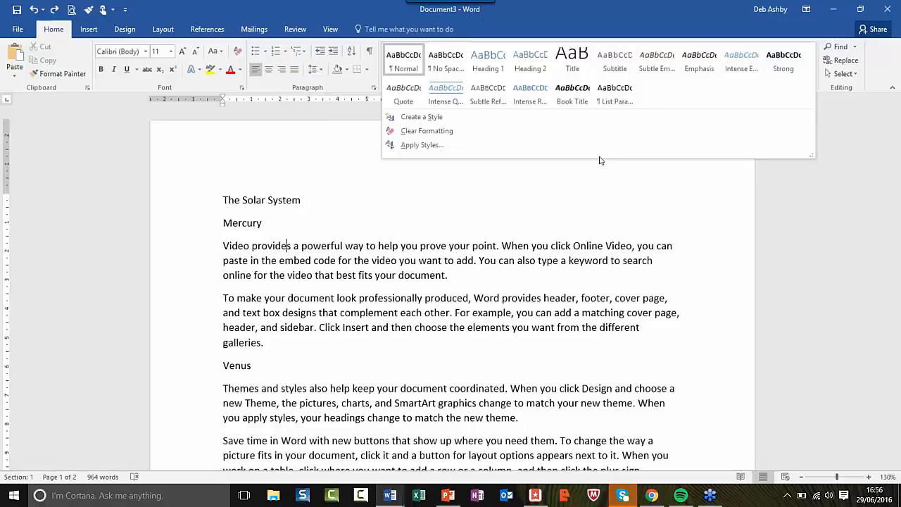
pyautogui.click(600, 200)
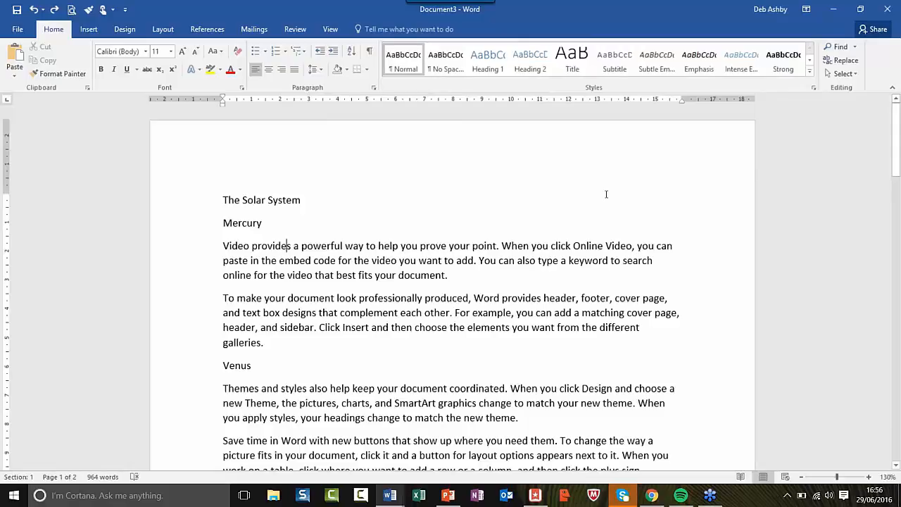
pyautogui.click(813, 88)
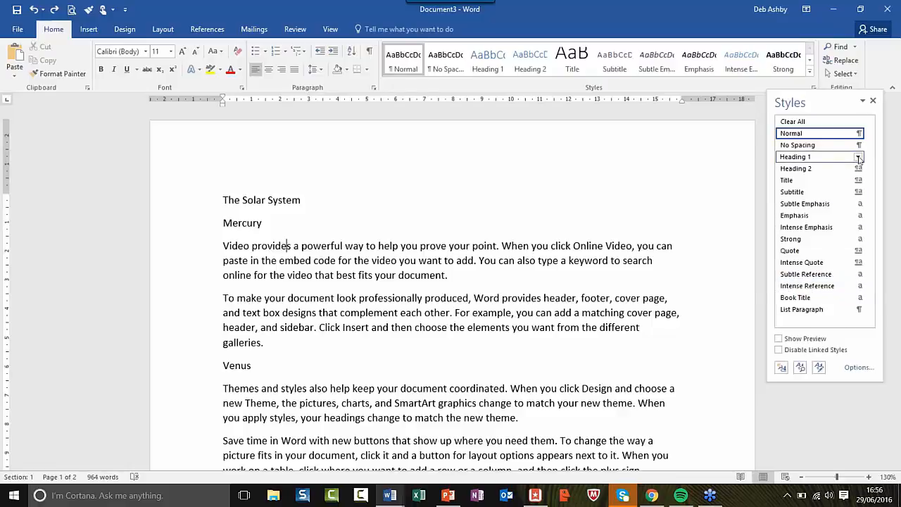
pyautogui.moveTo(839, 161)
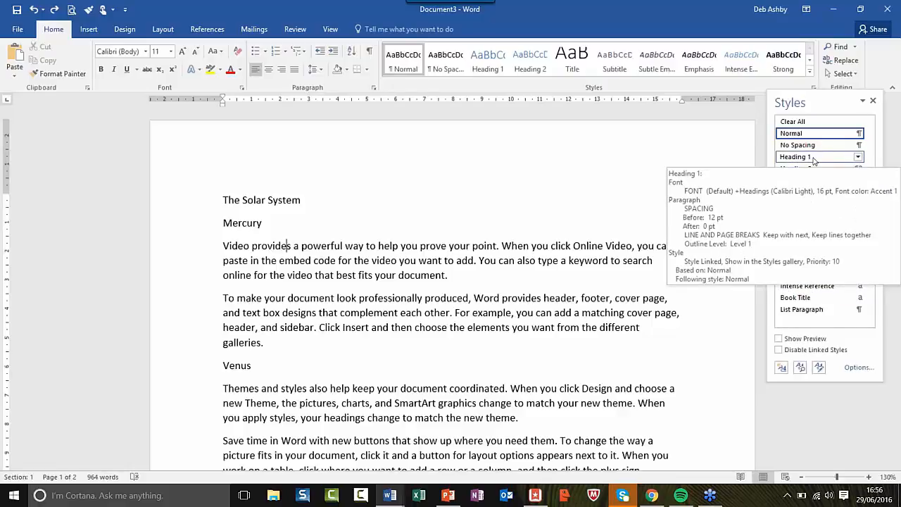
pyautogui.click(489, 60)
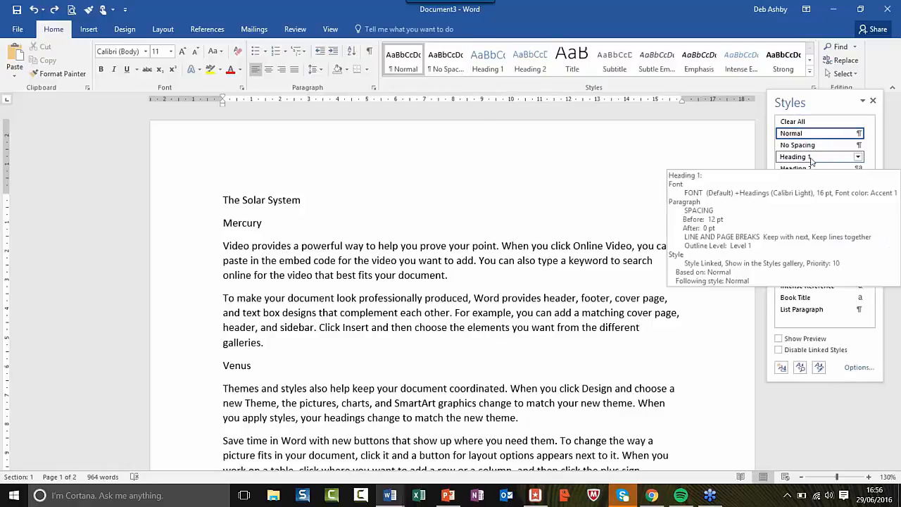
# Review the modification options and font colors of the Heading 1 style without changing anything, and close the styles list
pyautogui.click(858, 157)
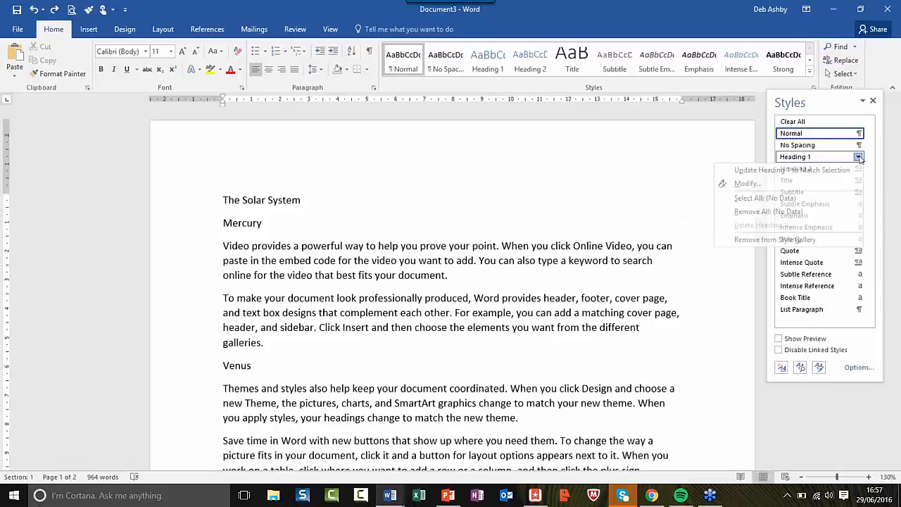
pyautogui.click(779, 186)
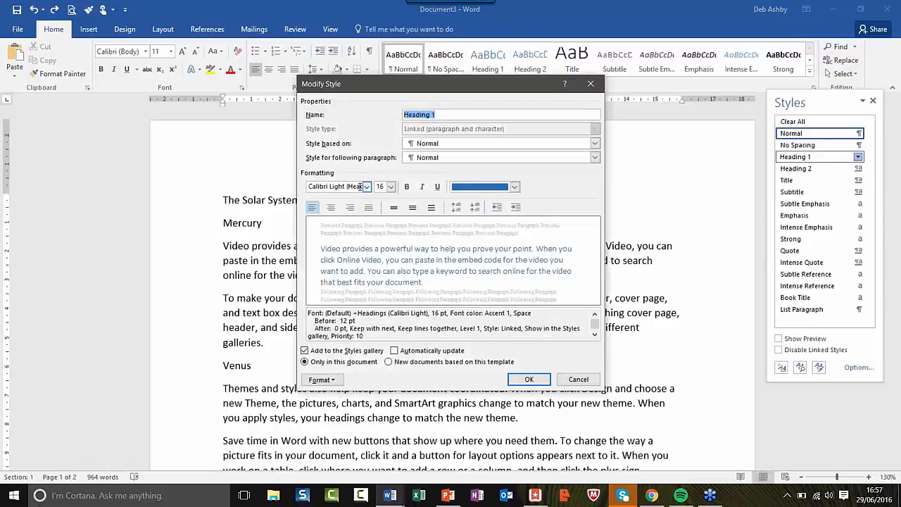
pyautogui.click(515, 186)
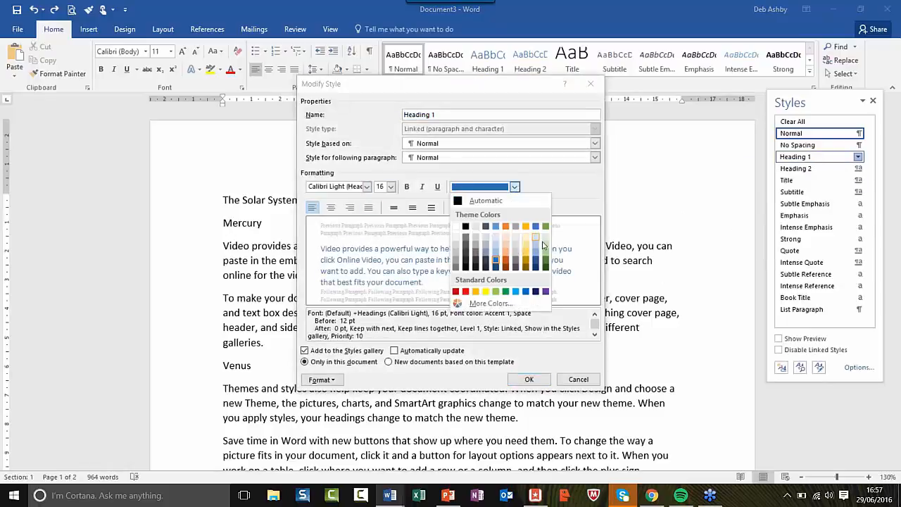
pyautogui.click(588, 194)
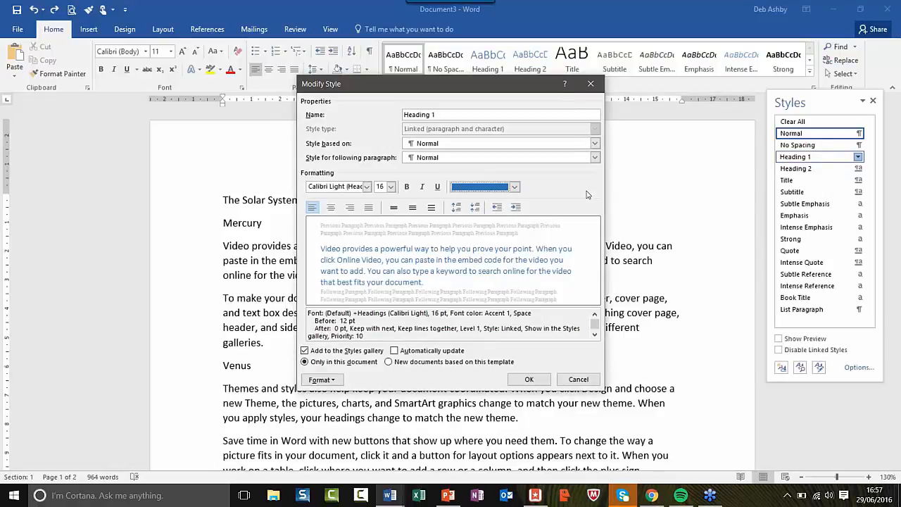
pyautogui.click(590, 85)
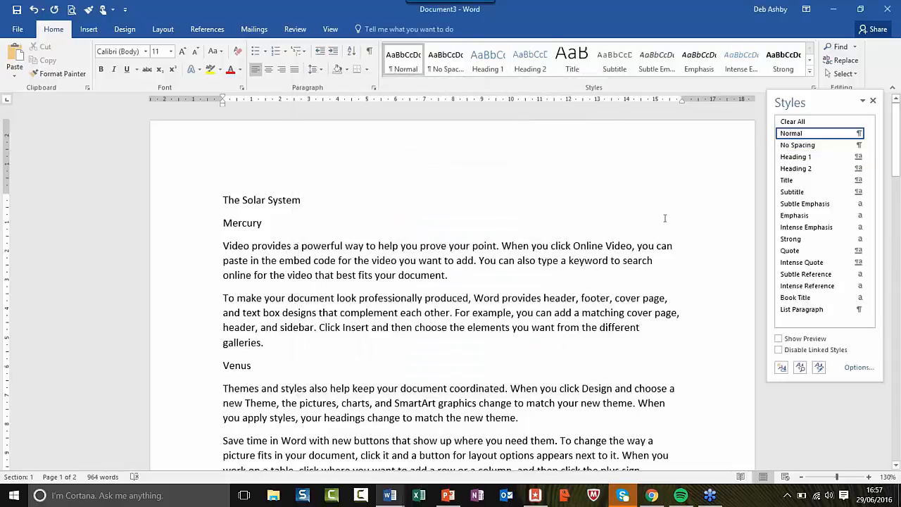
pyautogui.click(496, 261)
pyautogui.click(263, 223)
pyautogui.moveTo(840, 109); pyautogui.dragTo(819, 109)
pyautogui.click(857, 106)
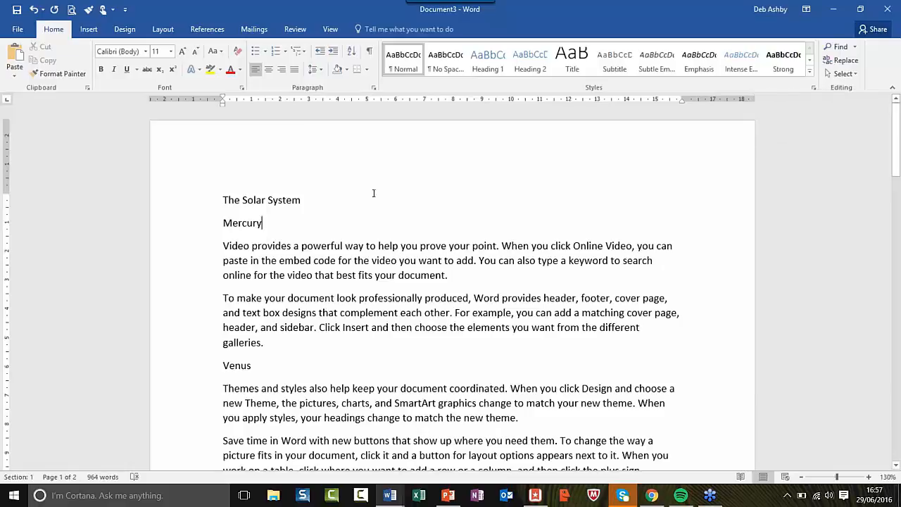
# Apply the Heading 1 style to the title "The Solar System" and Heading 2 to the "Mercury" line
pyautogui.click(212, 203)
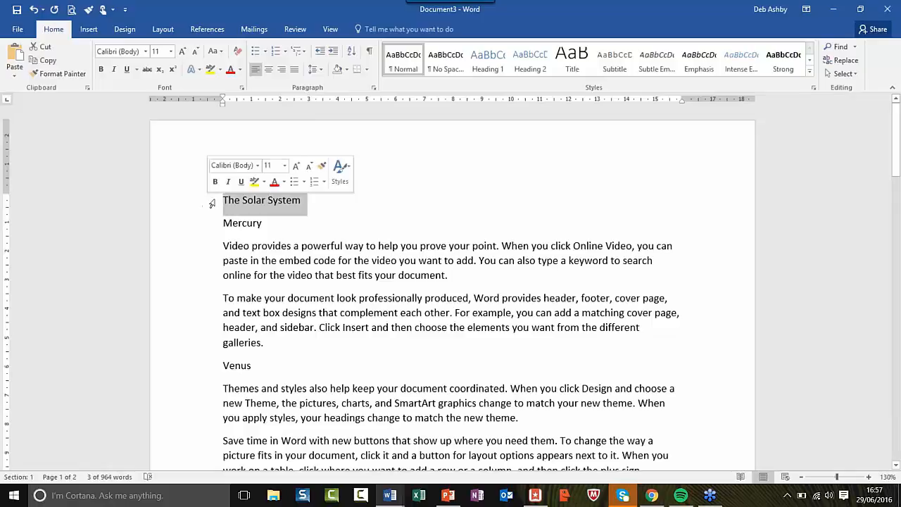
pyautogui.click(492, 61)
pyautogui.click(349, 231)
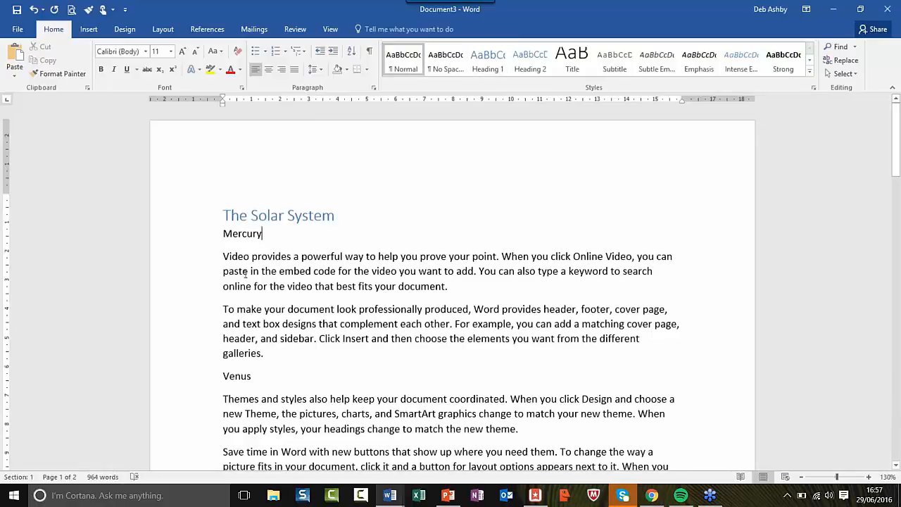
pyautogui.click(207, 237)
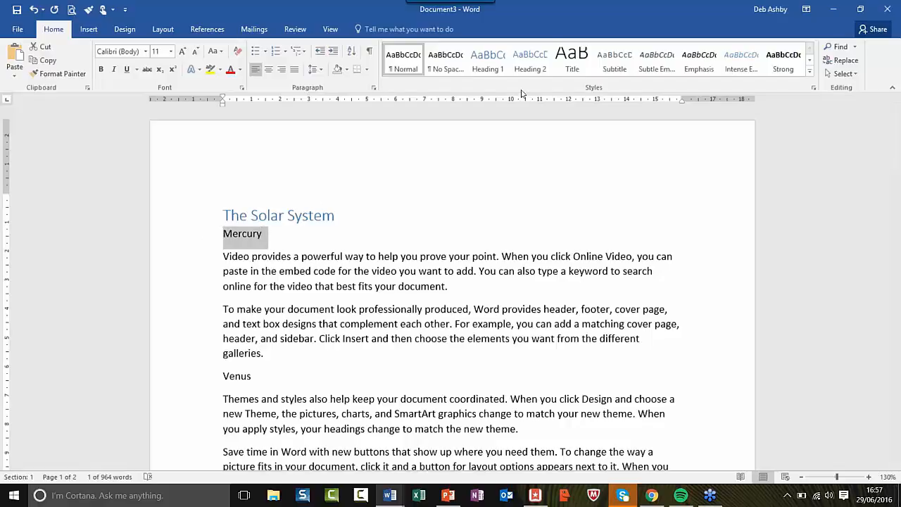
pyautogui.click(534, 61)
pyautogui.click(421, 220)
# Apply the Heading 2 style to the "Venus", "Saturn", "Mars" and "Neptune" lines together
pyautogui.scroll(-2, 235, 169)
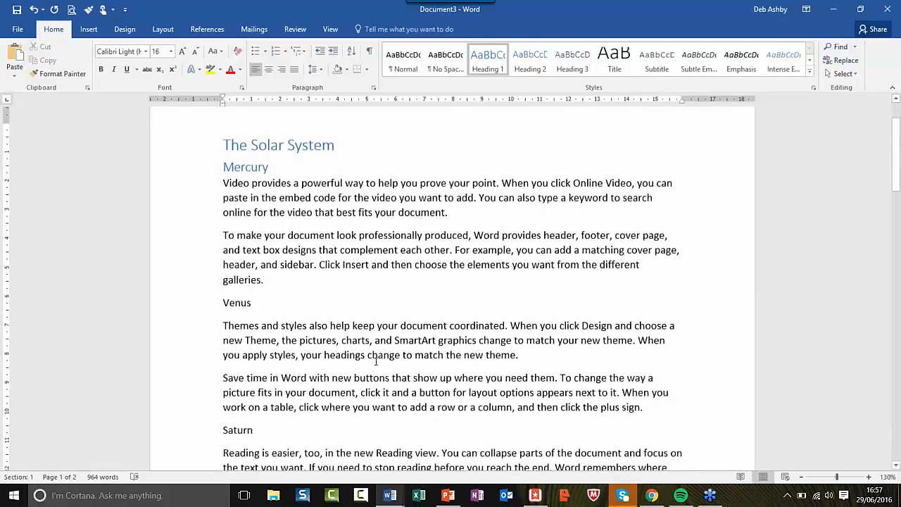
pyautogui.click(186, 311)
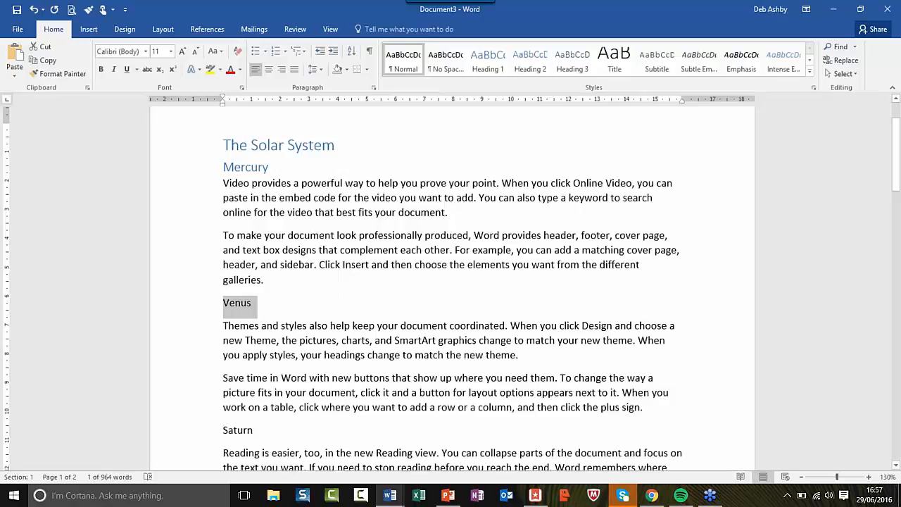
pyautogui.scroll(-2, 450, 288)
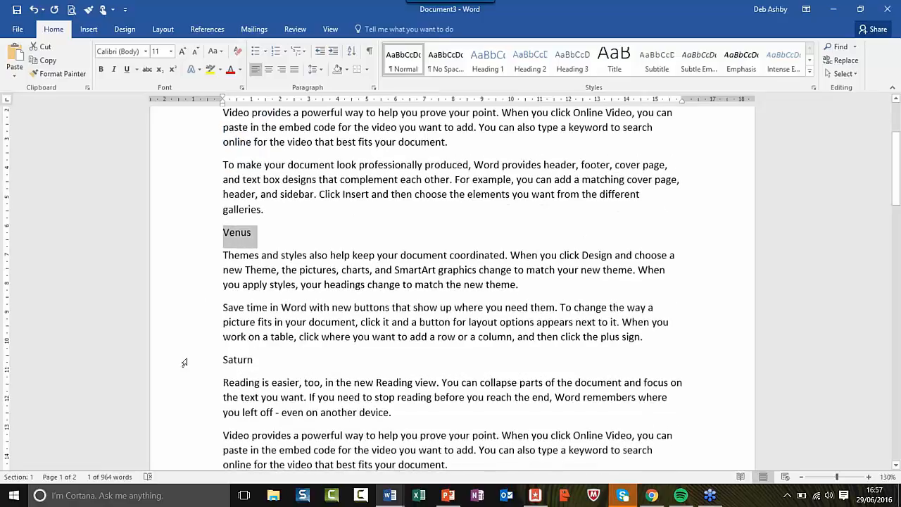
pyautogui.keyDown('ctrl'); pyautogui.click(185, 365); pyautogui.keyUp('ctrl')
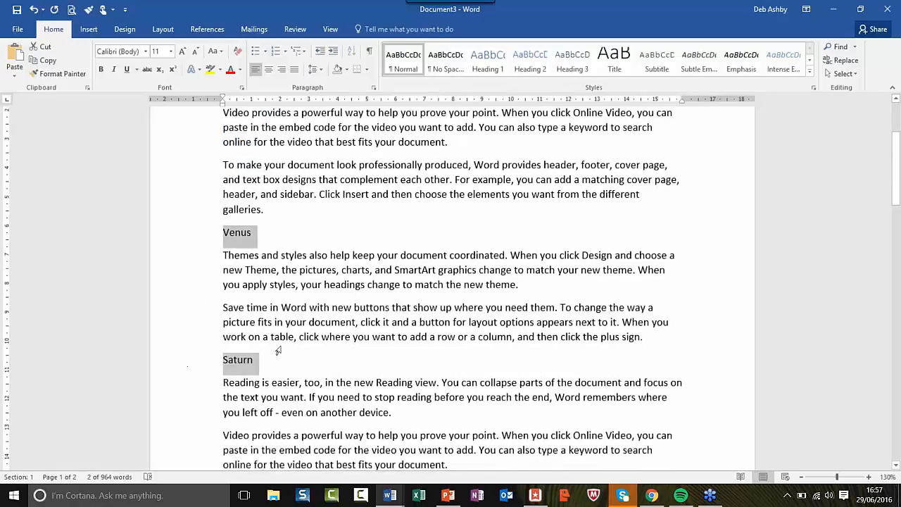
pyautogui.scroll(-5, 354, 308)
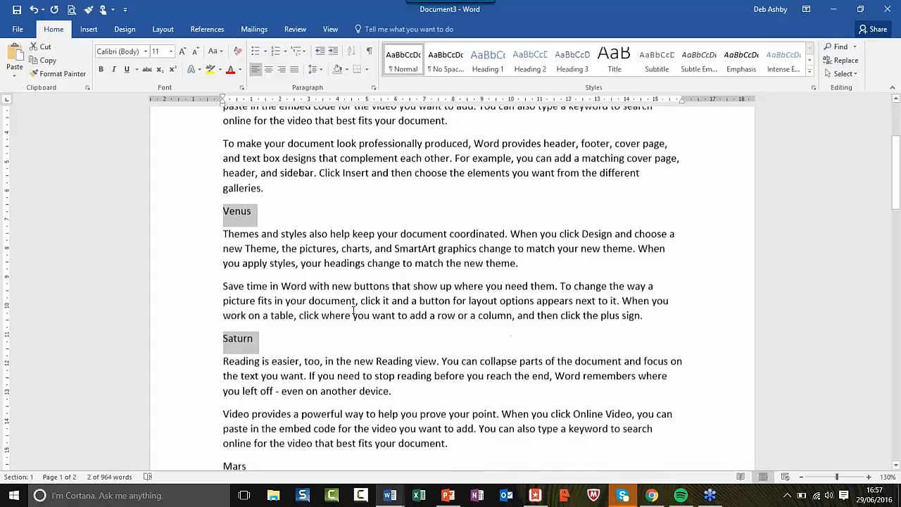
pyautogui.keyDown('ctrl'); pyautogui.click(185, 314); pyautogui.keyUp('ctrl')
pyautogui.scroll(-2, 450, 281)
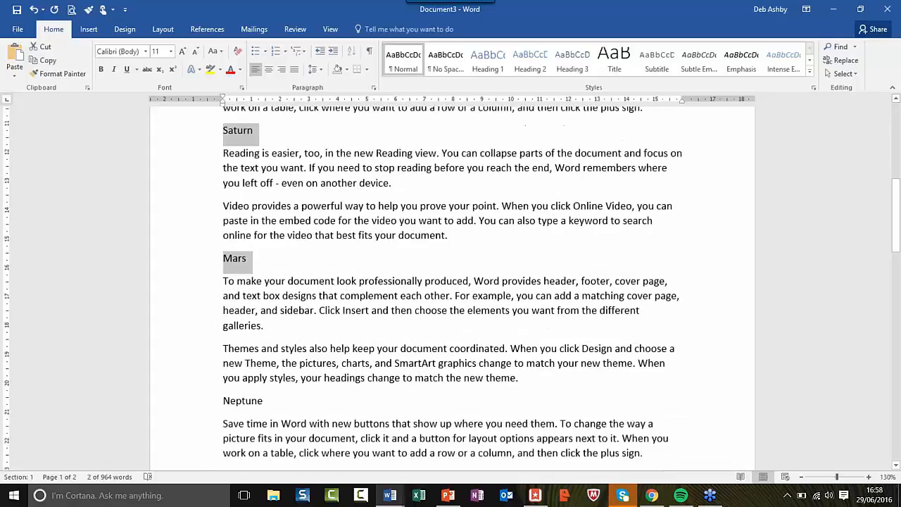
pyautogui.scroll(-2, 173, 352)
pyautogui.keyDown('ctrl'); pyautogui.click(174, 350); pyautogui.keyUp('ctrl')
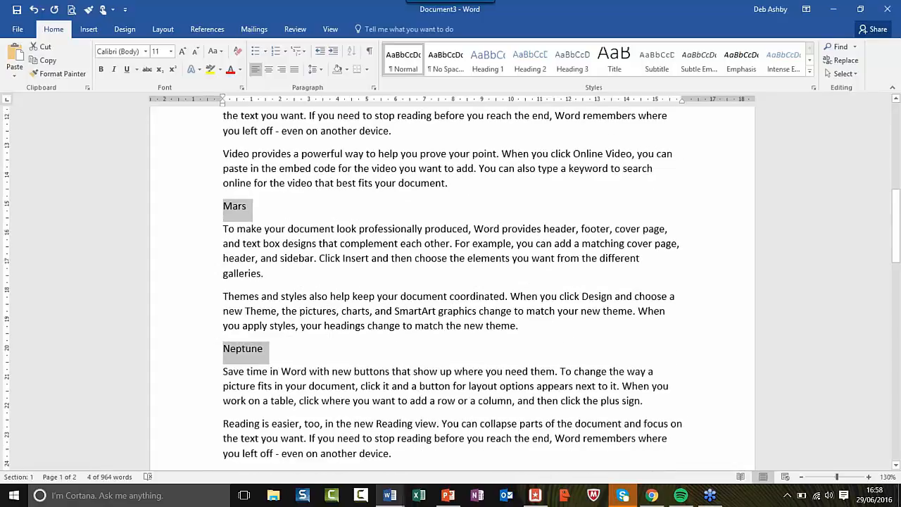
pyautogui.scroll(-4, 450, 281)
pyautogui.scroll(14, 451, 282)
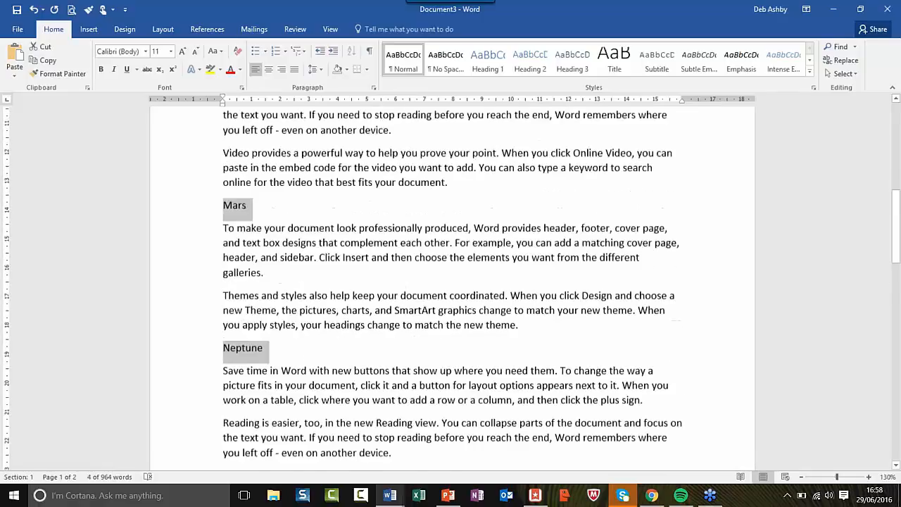
pyautogui.scroll(4, 450, 281)
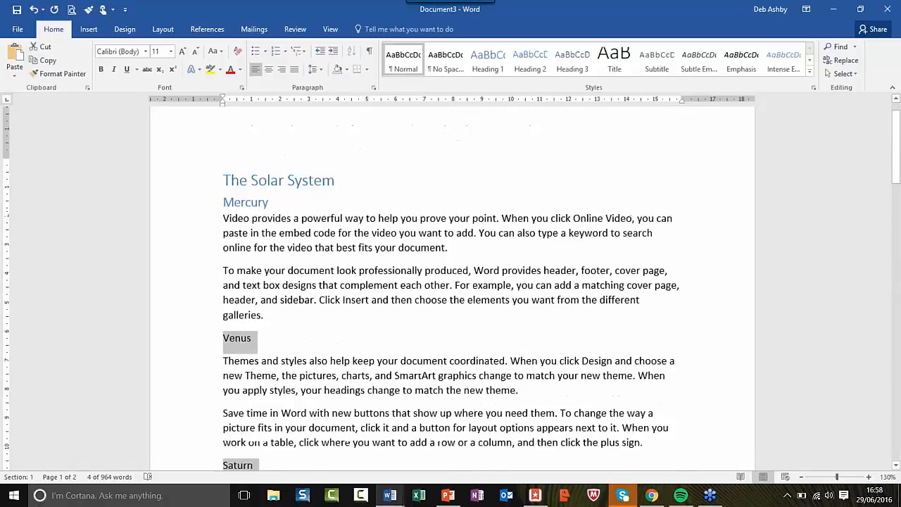
pyautogui.click(534, 64)
pyautogui.click(524, 234)
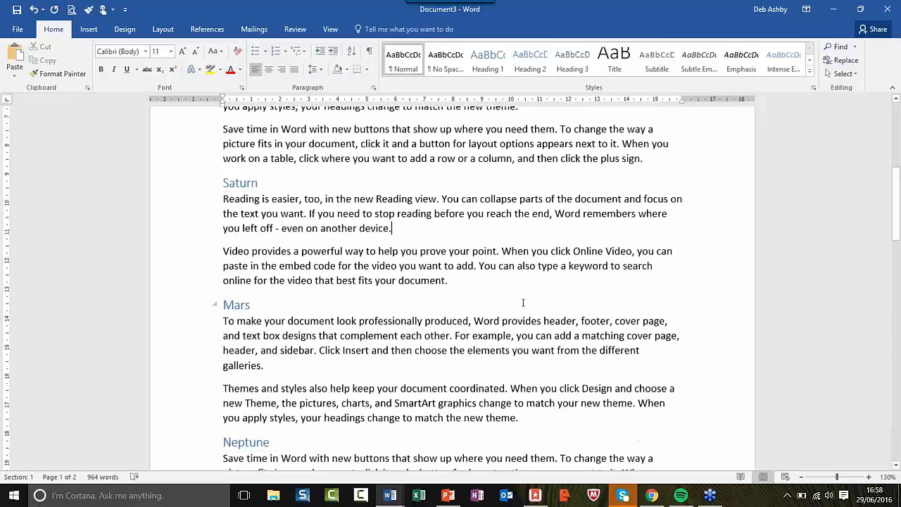
# Review the headings throughout the whole document and return to its beginning
pyautogui.scroll(3, 522, 303)
pyautogui.scroll(9, 522, 303)
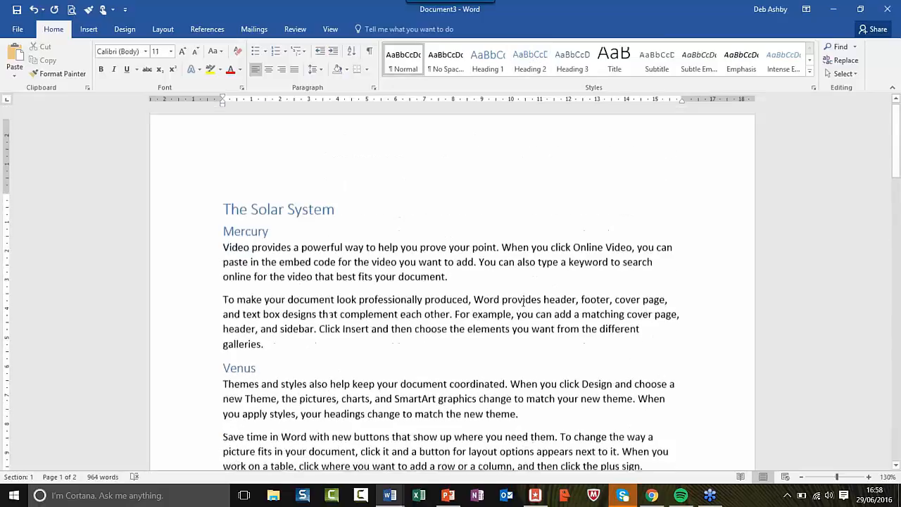
pyautogui.scroll(-5, 523, 303)
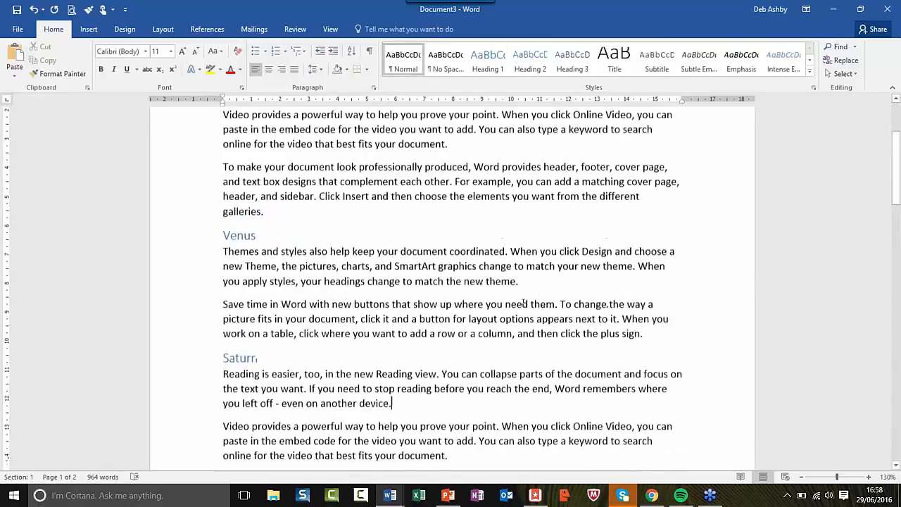
pyautogui.scroll(-20, 523, 302)
pyautogui.scroll(11, 523, 303)
pyautogui.scroll(11, 523, 303)
pyautogui.click(417, 258)
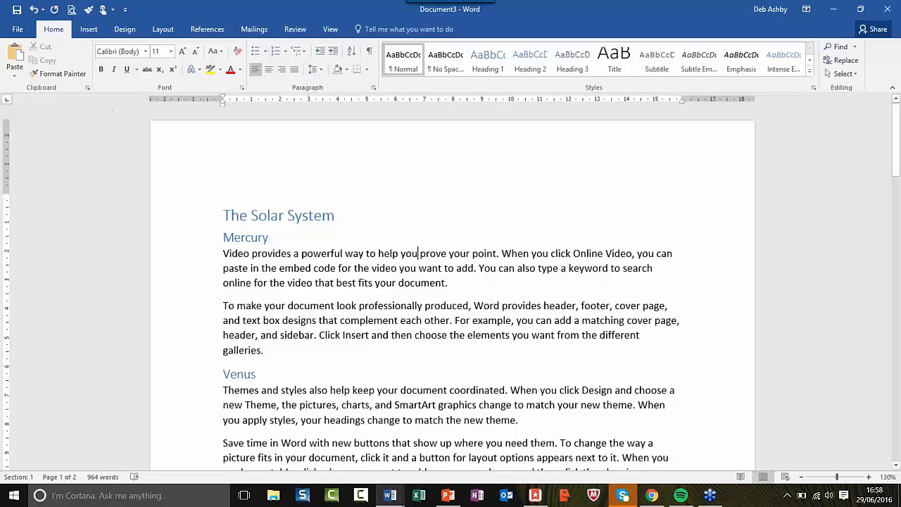
pyautogui.click(334, 253)
pyautogui.scroll(-1, 315, 248)
pyautogui.scroll(1, 316, 248)
# Select all Heading 2 text through the full styles list and color it red
pyautogui.click(814, 90)
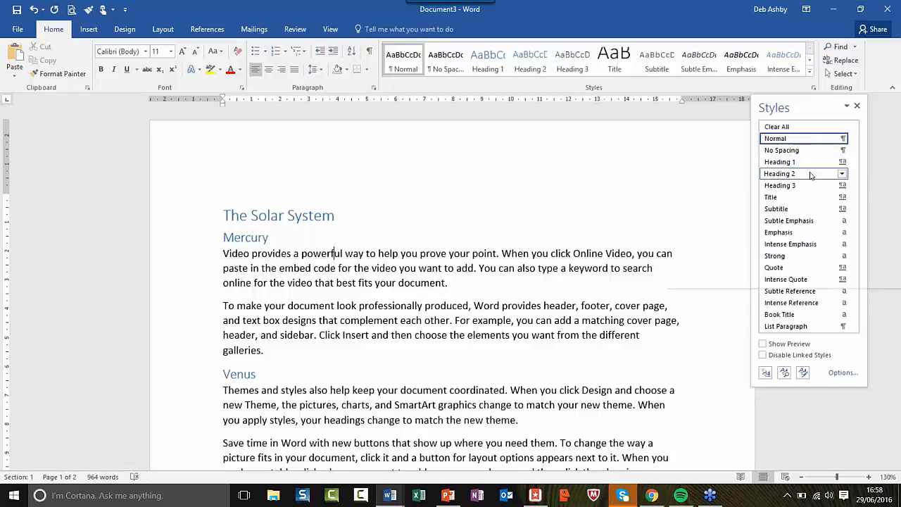
pyautogui.click(842, 173)
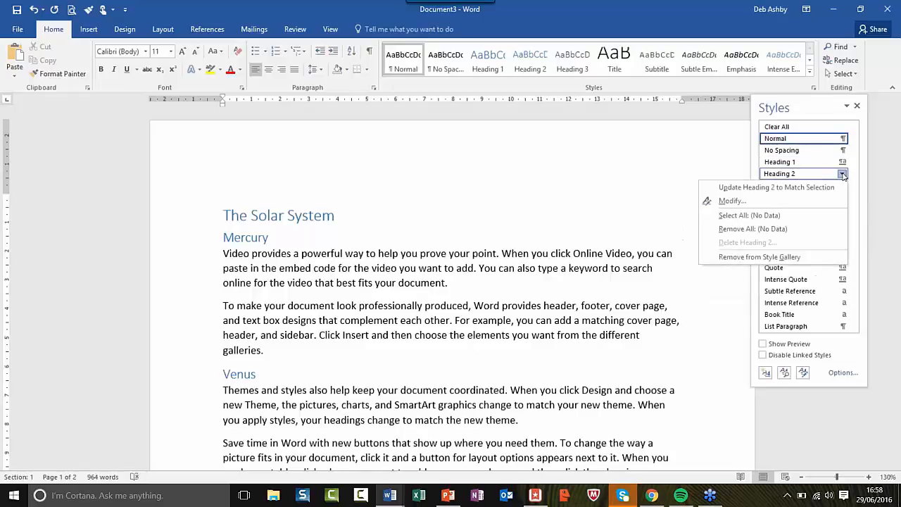
pyautogui.click(778, 215)
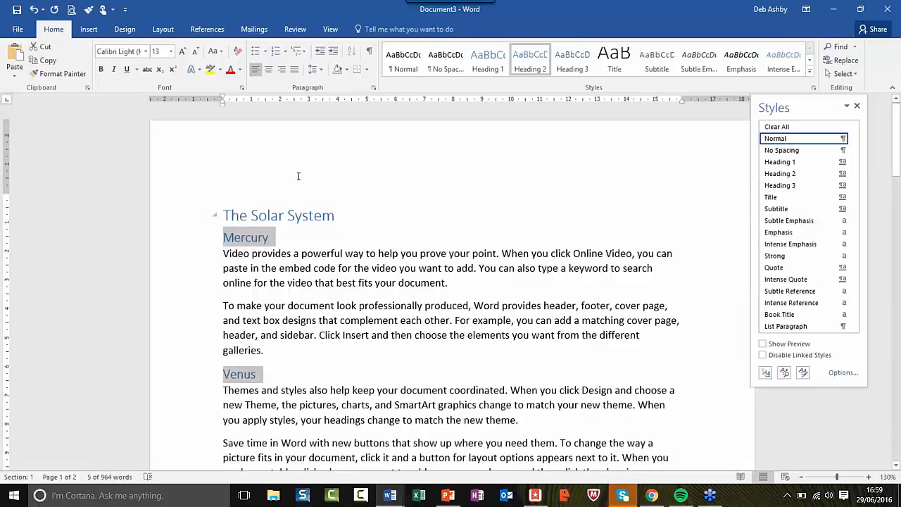
pyautogui.click(230, 72)
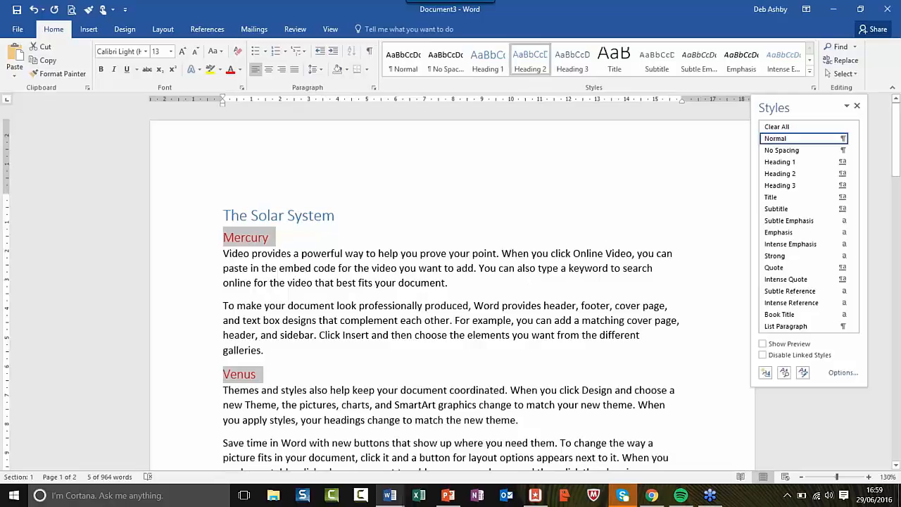
# Undo the red font color on the Heading 2 lines, deselect them and close the styles list
pyautogui.hotkey('ctrl', 'z')
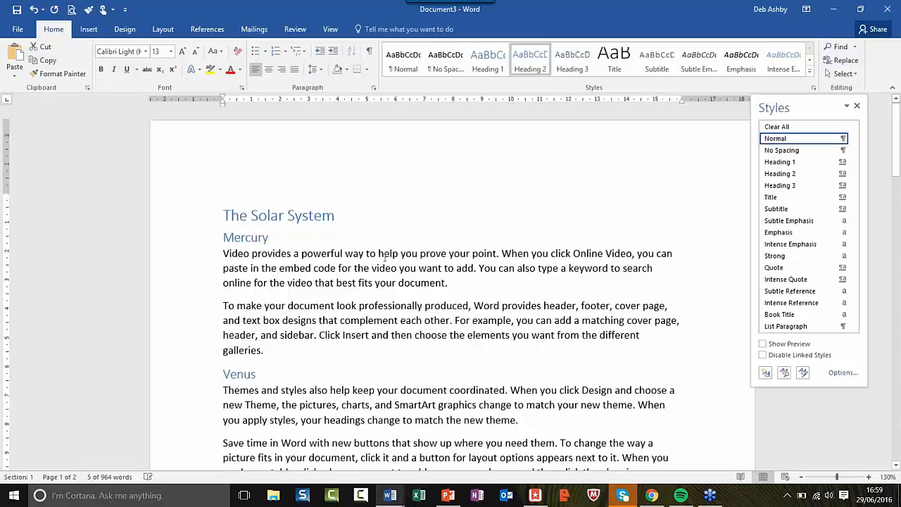
pyautogui.scroll(-7, 385, 257)
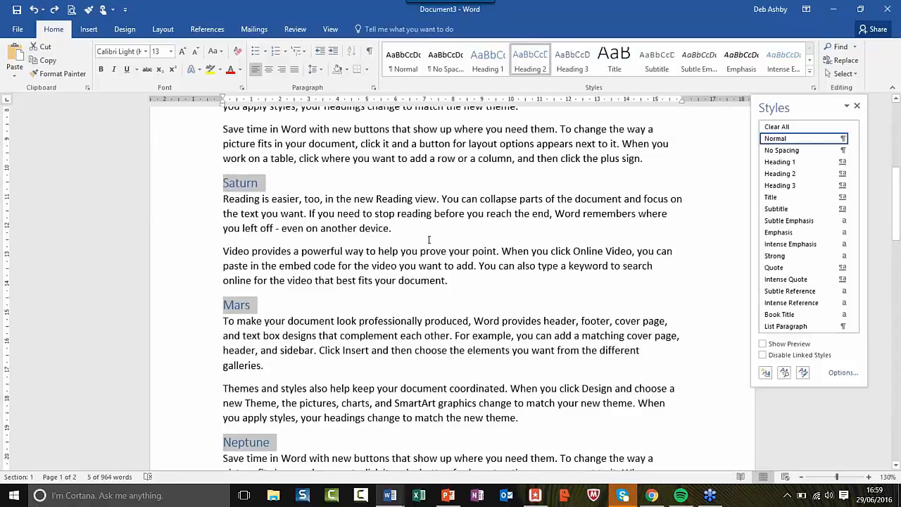
pyautogui.click(428, 240)
pyautogui.scroll(1, 571, 236)
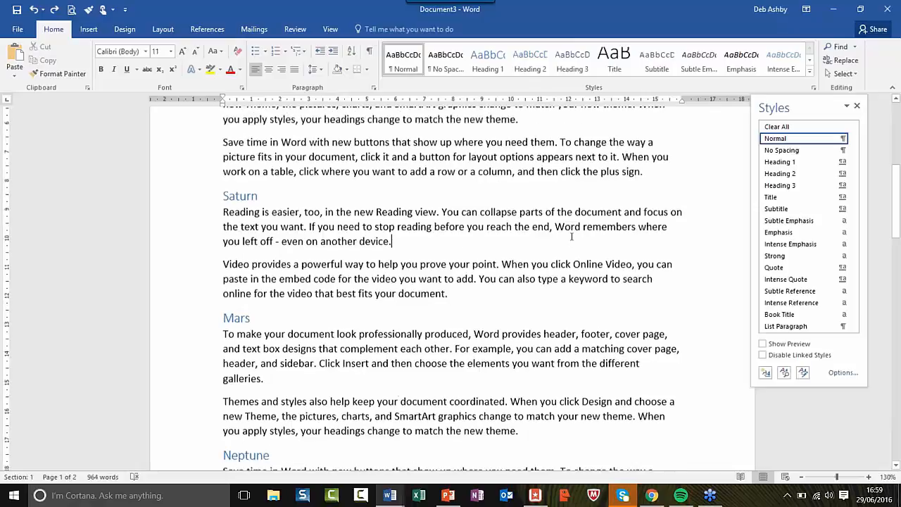
pyautogui.scroll(2, 571, 236)
pyautogui.click(857, 105)
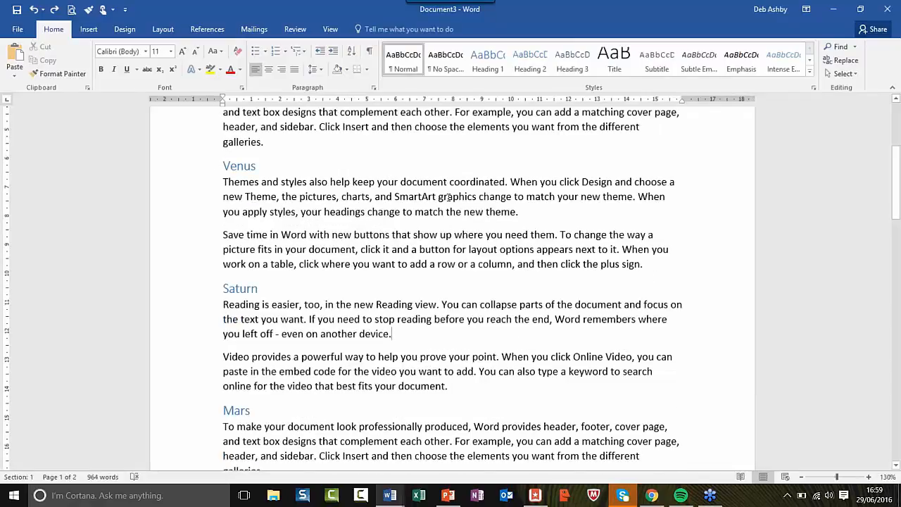
# Return to the start of the document and show the Navigation Pane
pyautogui.scroll(5, 491, 212)
pyautogui.click(426, 268)
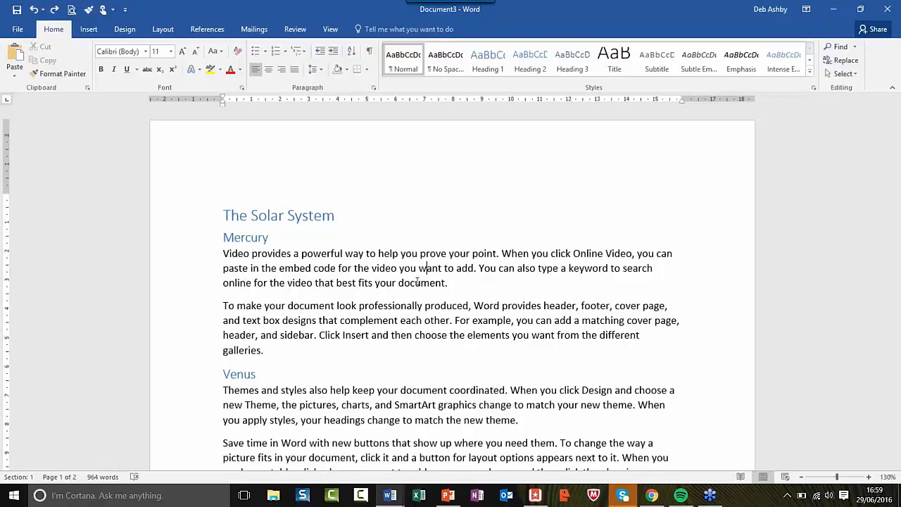
pyautogui.click(330, 29)
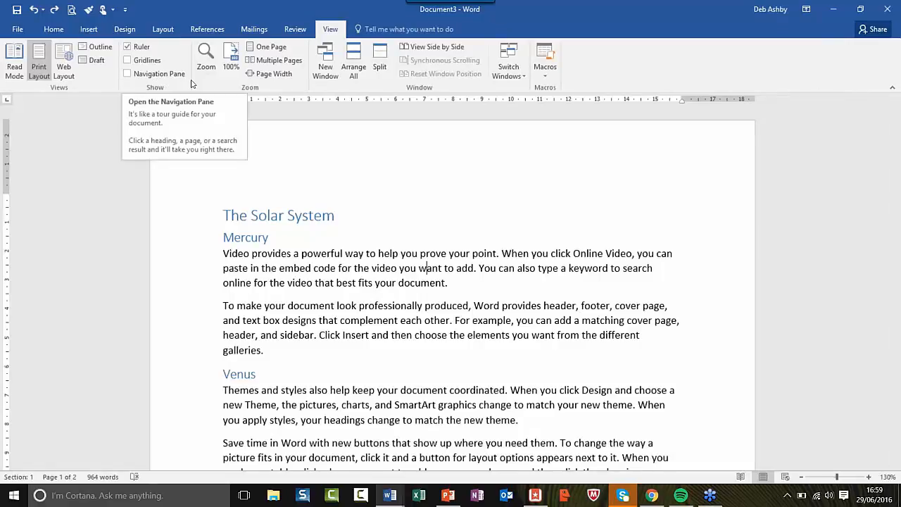
pyautogui.click(128, 74)
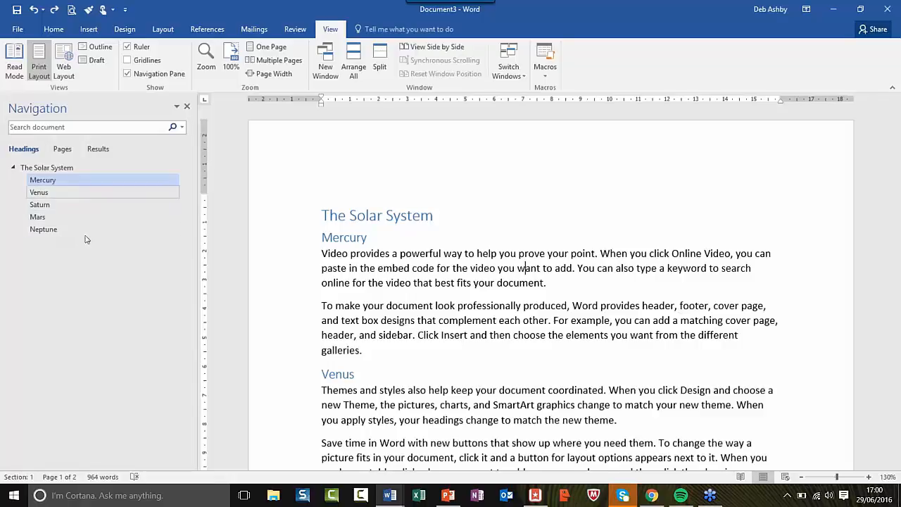
# Jump through the document by its headings, visiting Neptune, Mercury, Saturn and Neptune again
pyautogui.click(58, 234)
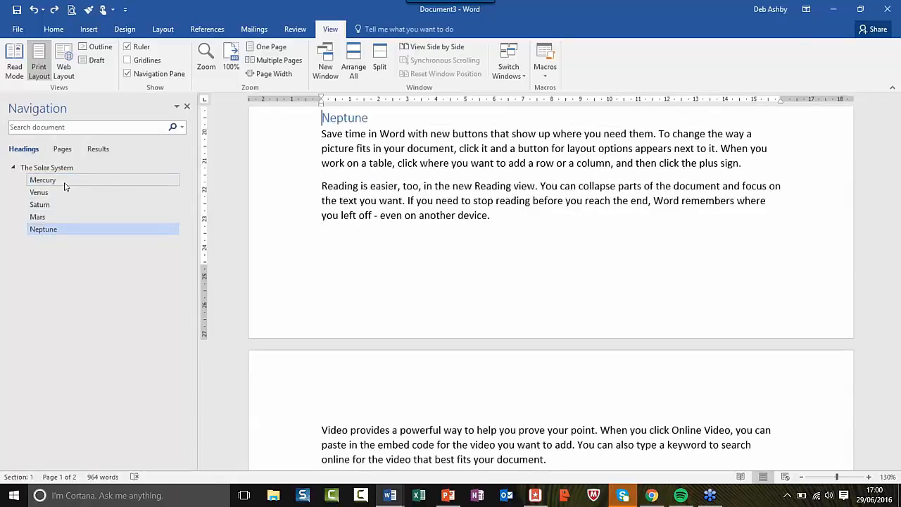
pyautogui.click(64, 183)
pyautogui.click(40, 204)
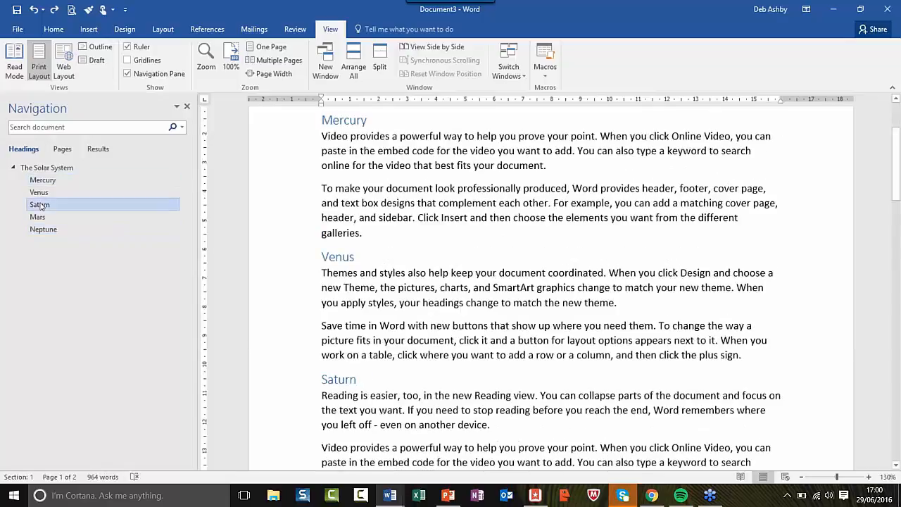
pyautogui.click(42, 230)
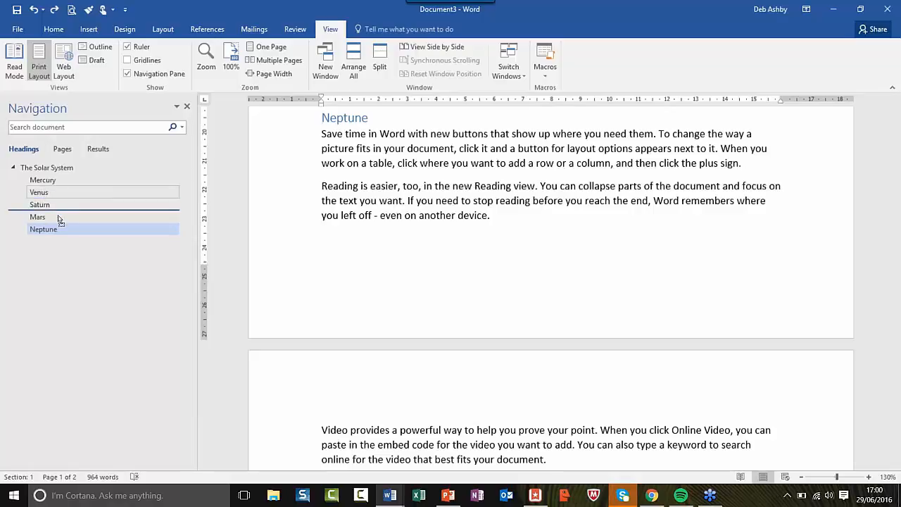
# Reorder the sections through the heading outline, moving Venus below Saturn and Mercury below Venus, and close the Navigation Pane
pyautogui.moveTo(47, 193); pyautogui.dragTo(50, 217)
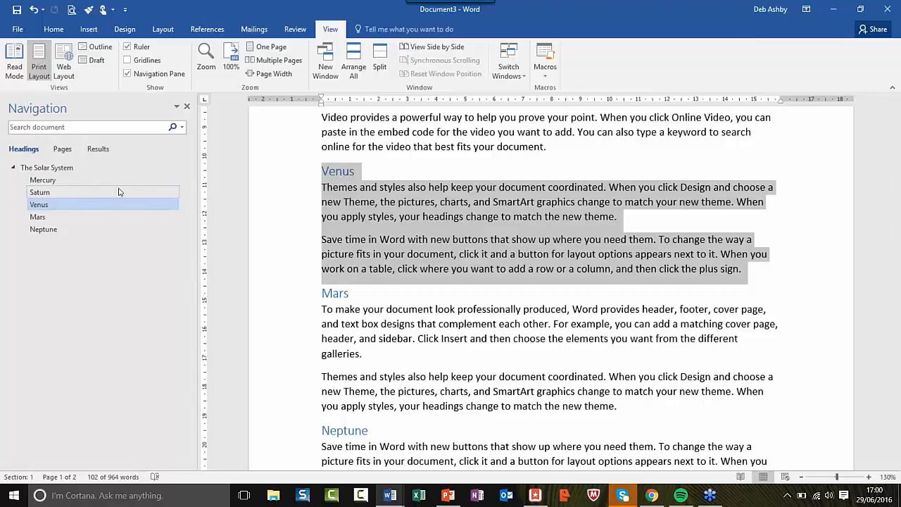
pyautogui.moveTo(53, 183); pyautogui.dragTo(56, 220)
pyautogui.click(541, 235)
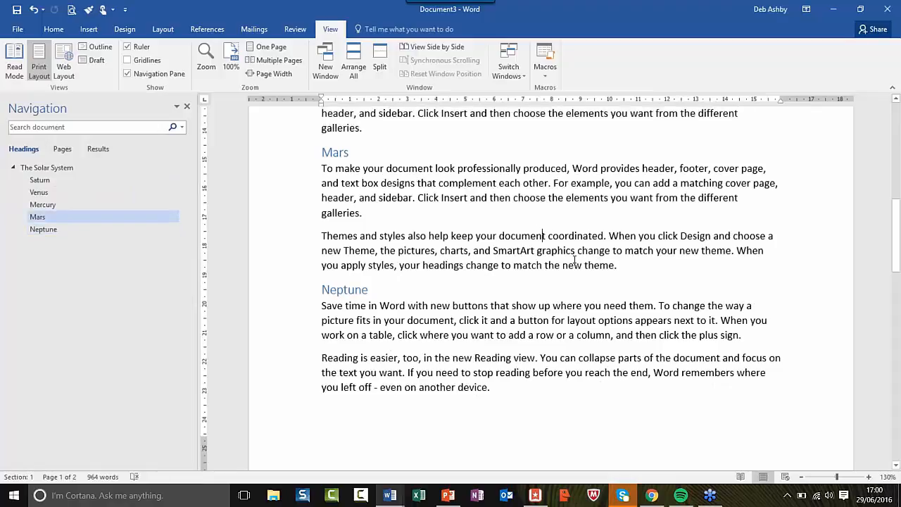
pyautogui.scroll(7, 575, 260)
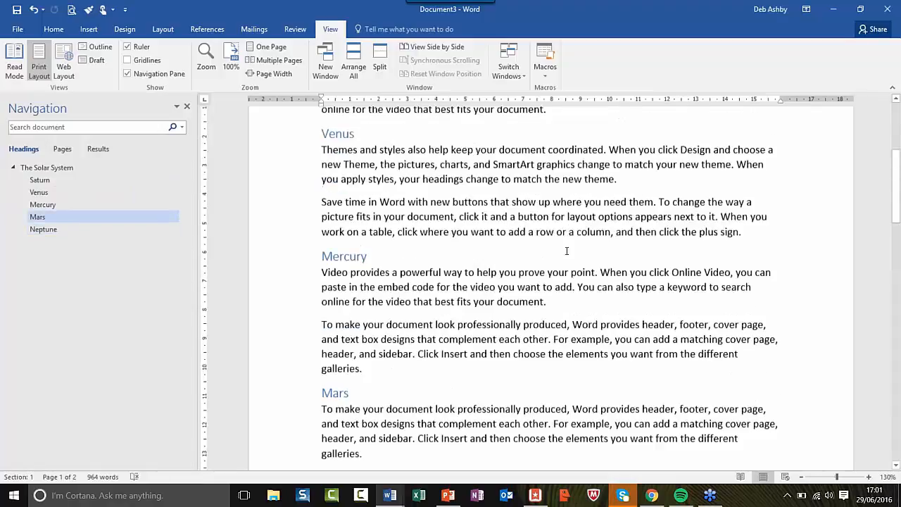
pyautogui.scroll(3, 566, 251)
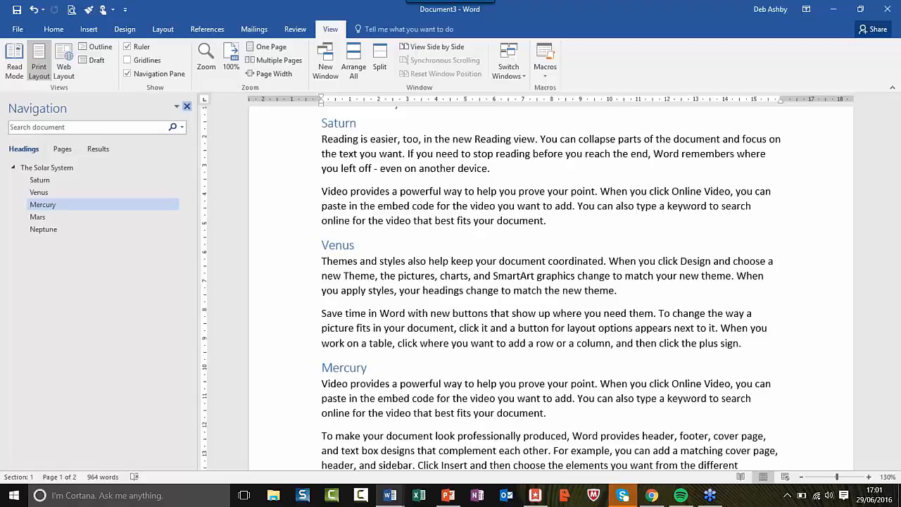
pyautogui.click(187, 106)
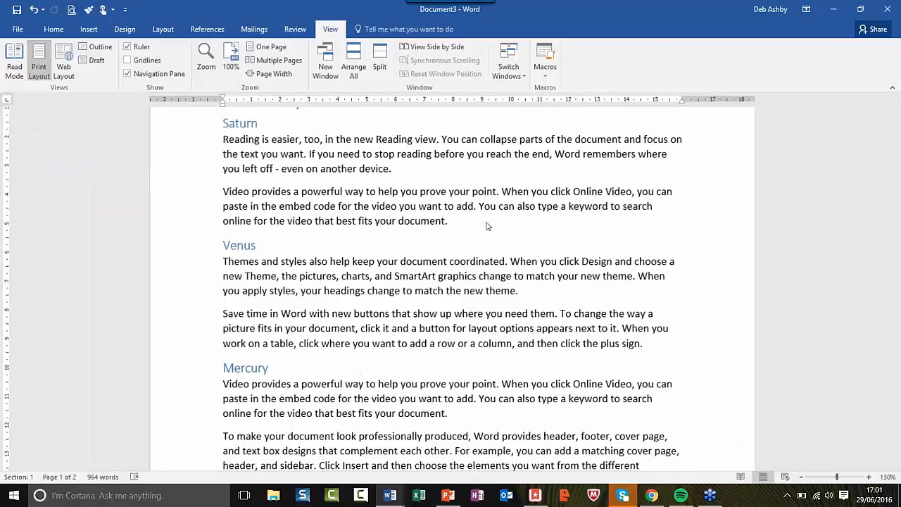
# Insert an empty line above the title "The Solar System"
pyautogui.scroll(3, 371, 222)
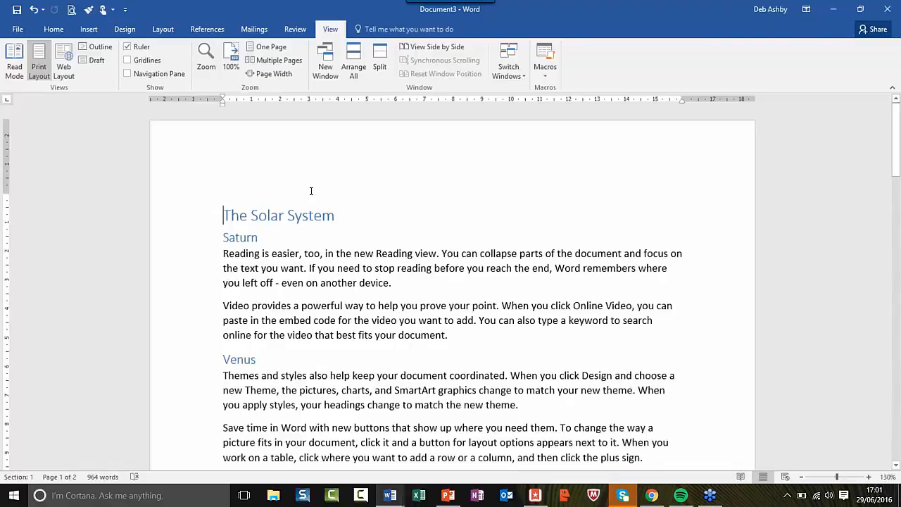
pyautogui.press('Return')
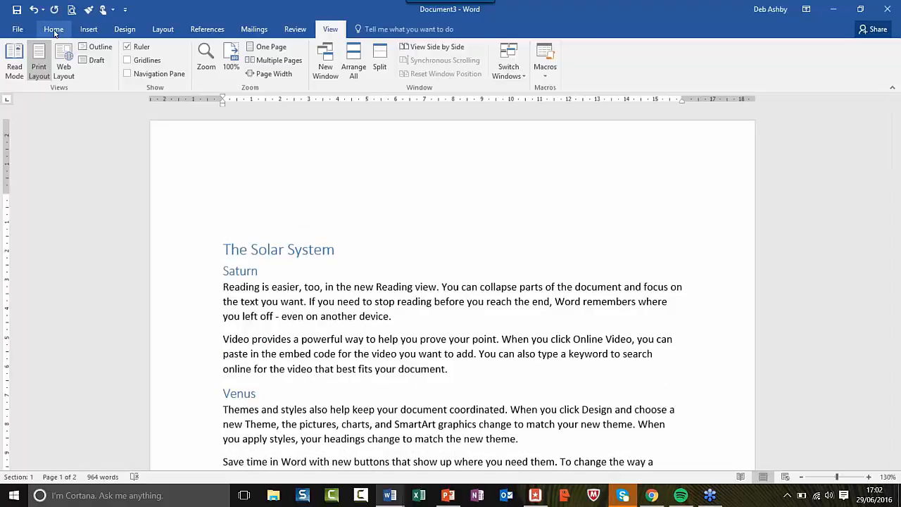
pyautogui.click(53, 29)
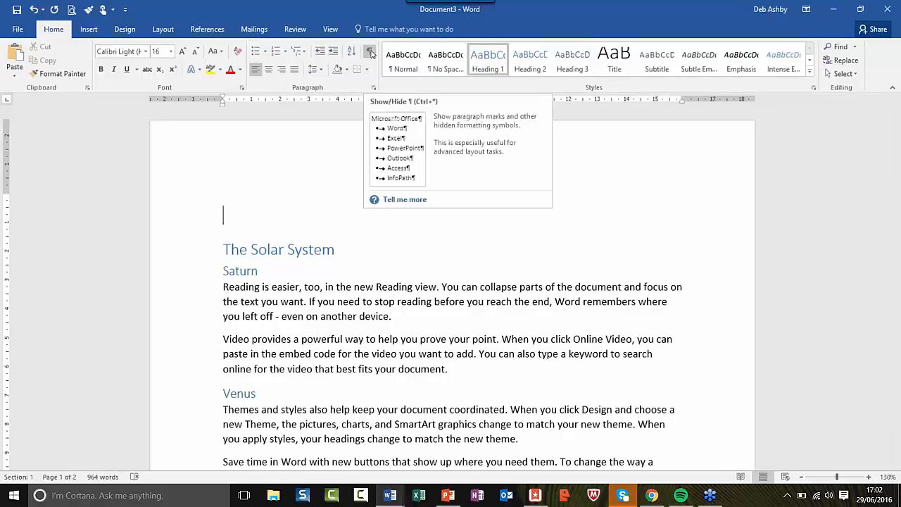
# Show the paragraph marks and other hidden formatting symbols in the document
pyautogui.click(369, 51)
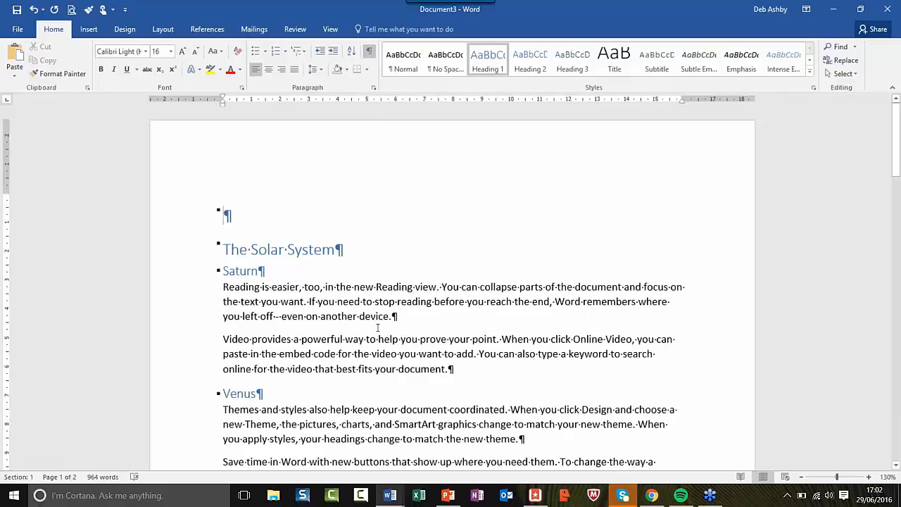
pyautogui.click(484, 288)
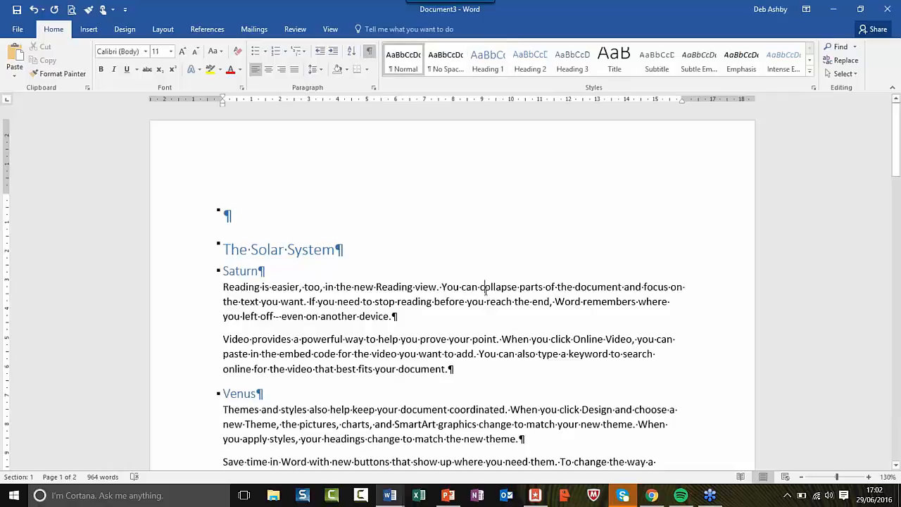
pyautogui.scroll(-2, 485, 287)
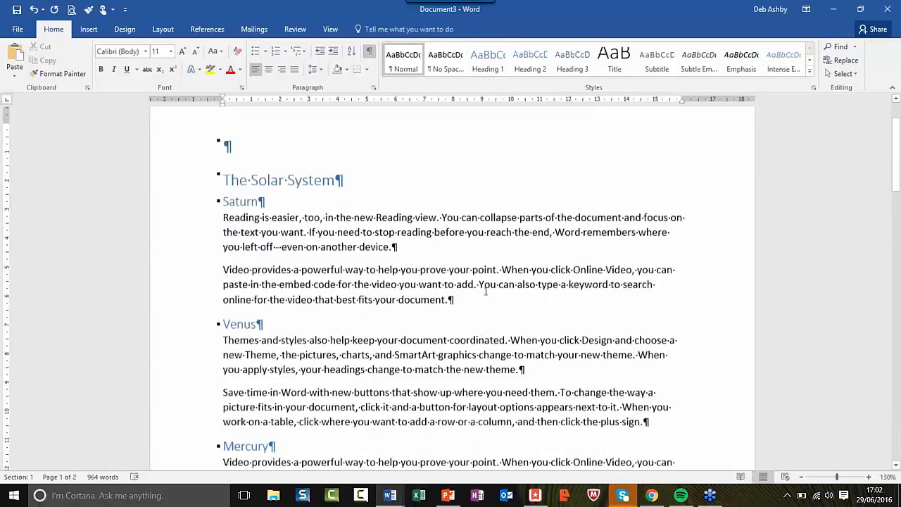
pyautogui.scroll(2, 485, 291)
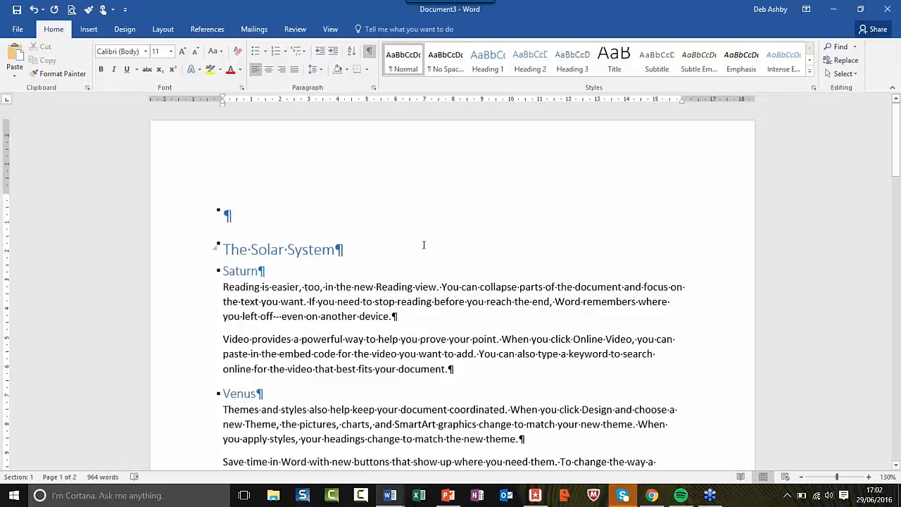
# Insert a page break at the empty line above the title "The Solar System", after viewing the available page and section breaks
pyautogui.click(237, 214)
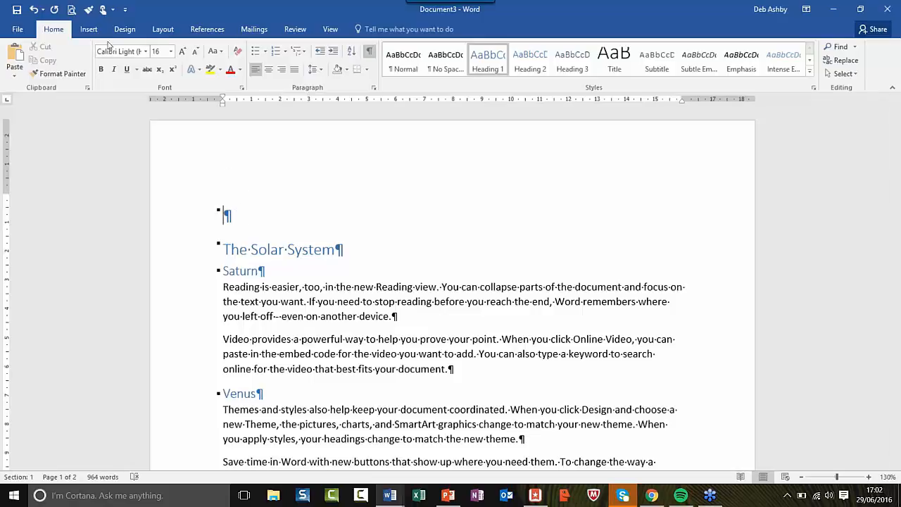
pyautogui.click(89, 32)
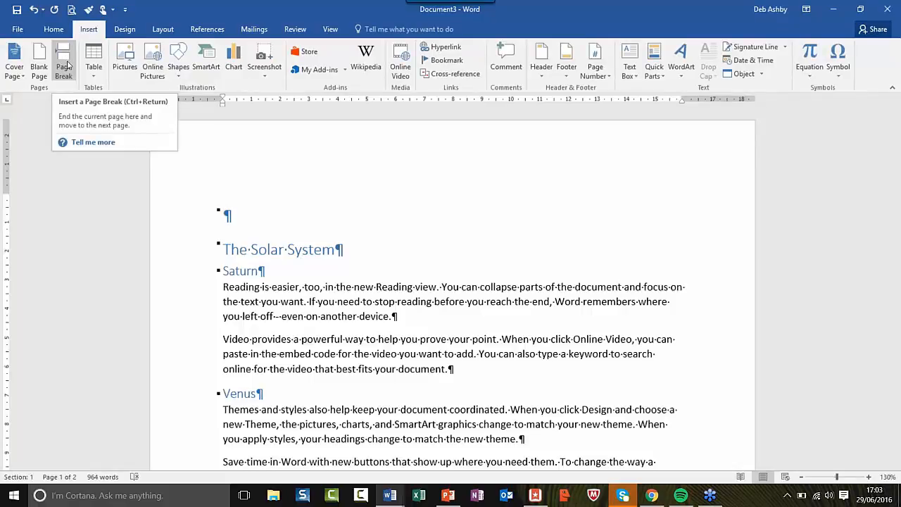
pyautogui.click(162, 29)
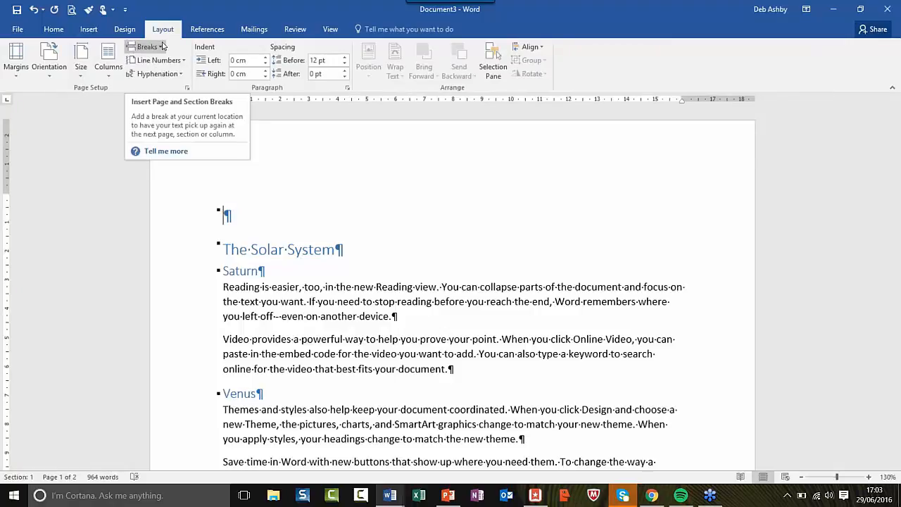
pyautogui.click(148, 46)
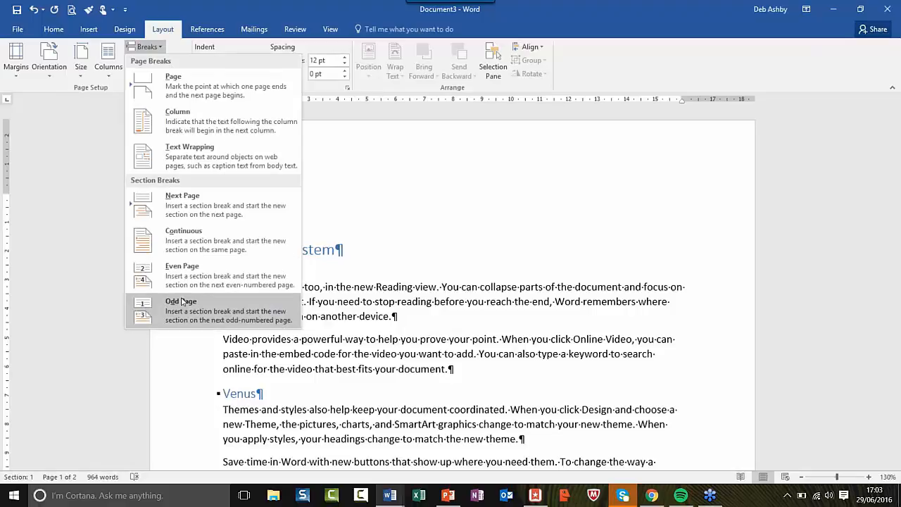
pyautogui.click(371, 169)
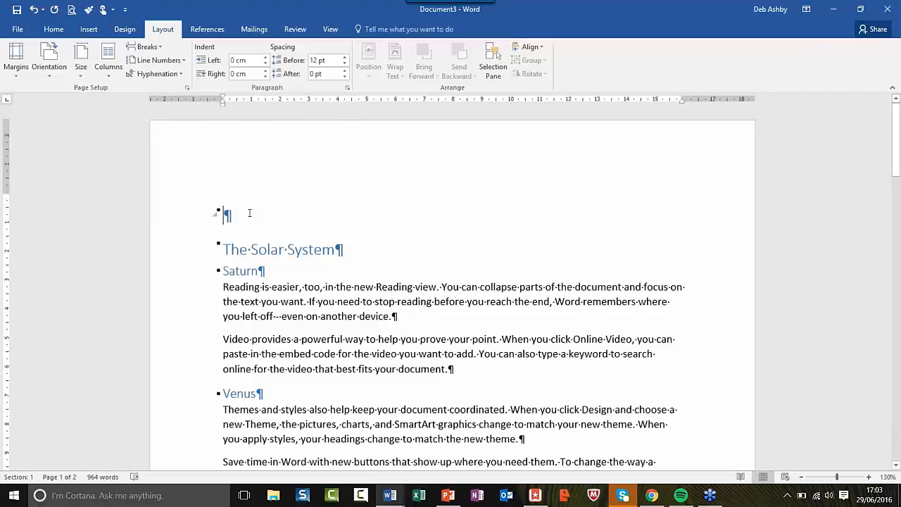
pyautogui.hotkey('ctrl', 'Return')
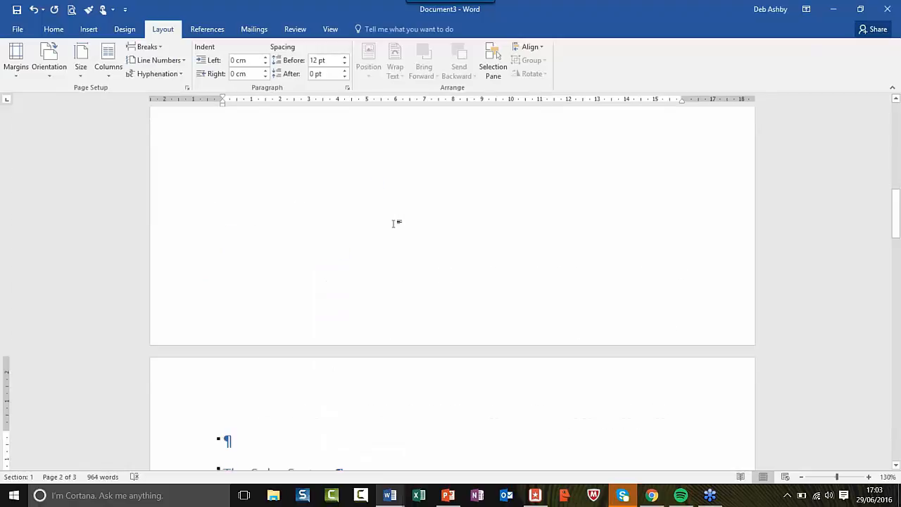
pyautogui.scroll(10, 394, 223)
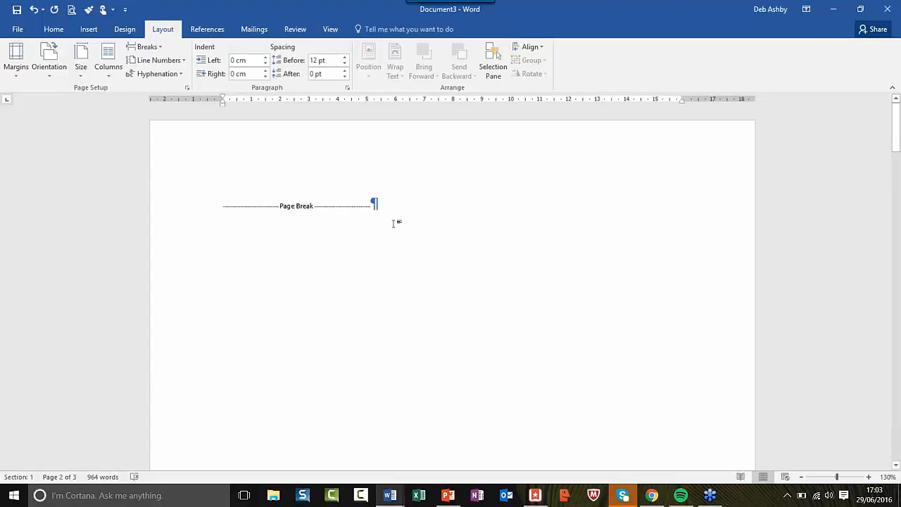
# Add an empty line above the page break and insert the Automatic Table 1 table of contents there
pyautogui.click(222, 206)
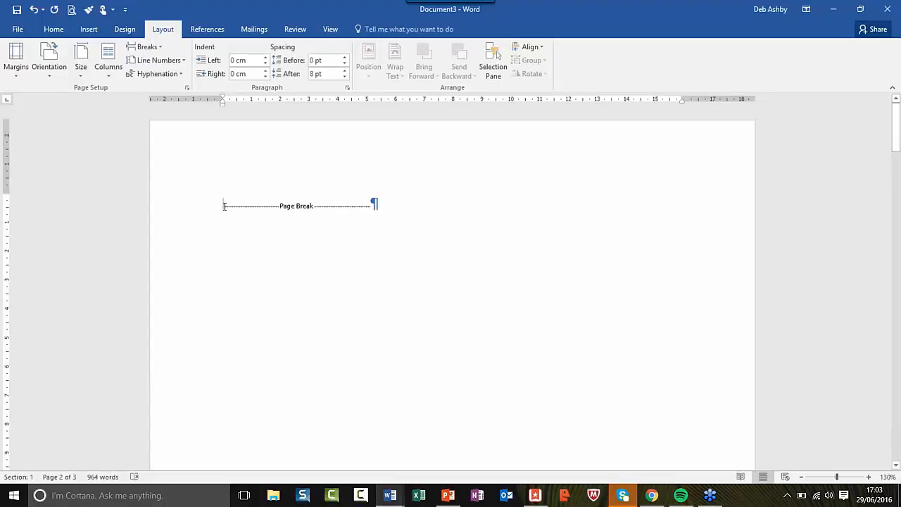
pyautogui.press('Return')
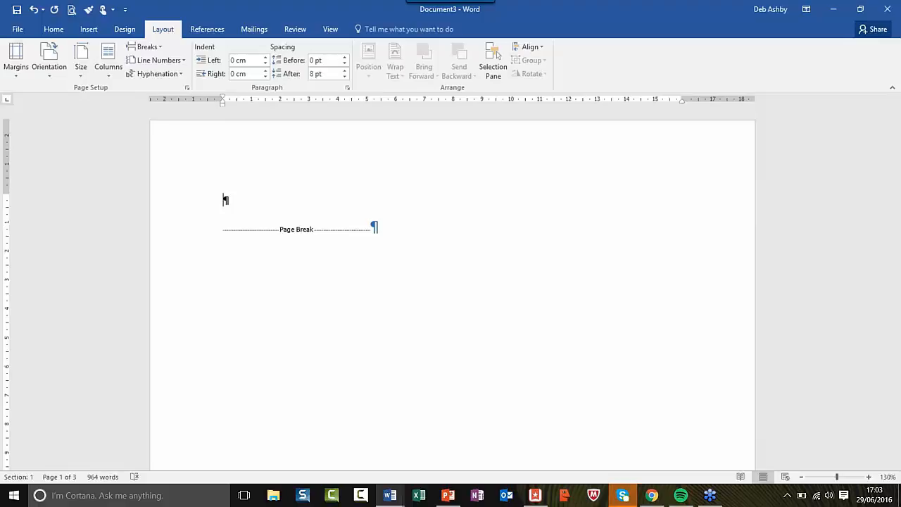
pyautogui.click(210, 31)
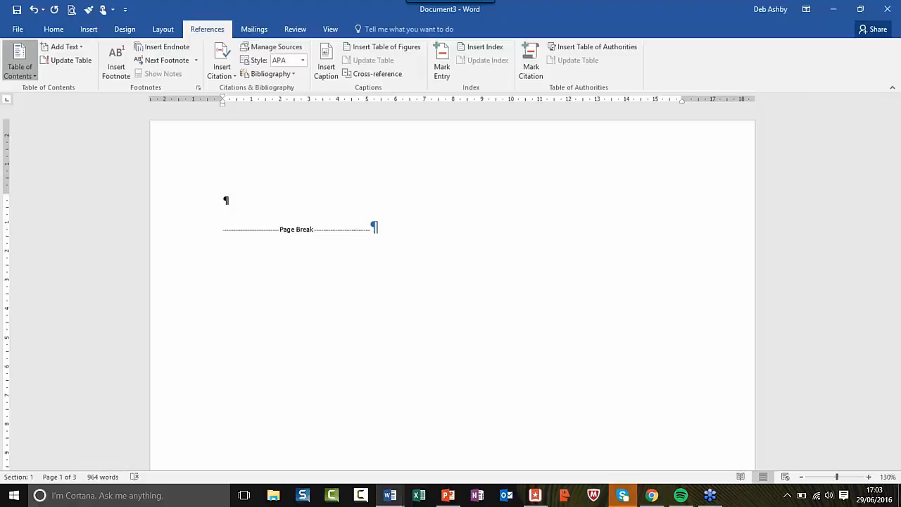
pyautogui.click(20, 60)
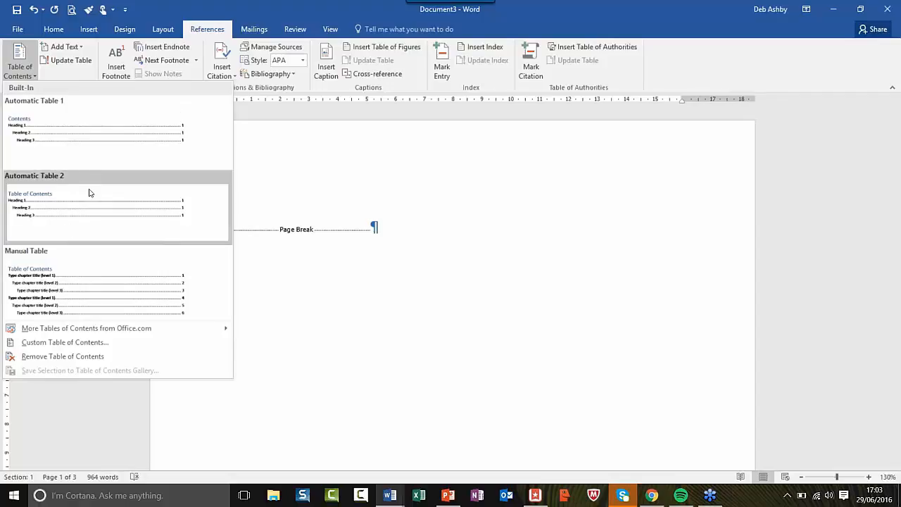
pyautogui.click(61, 138)
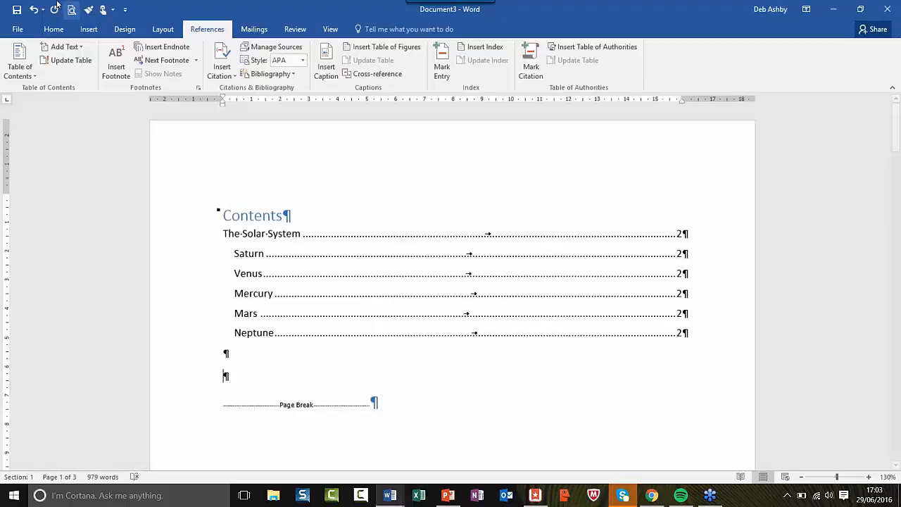
# Hide the formatting marks and change the contents table's heading to "Table of Contents"
pyautogui.click(54, 30)
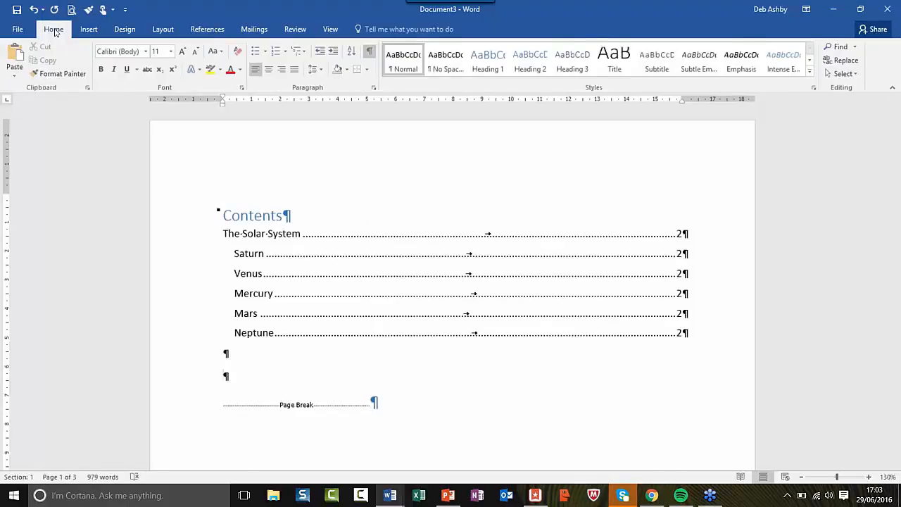
pyautogui.click(370, 52)
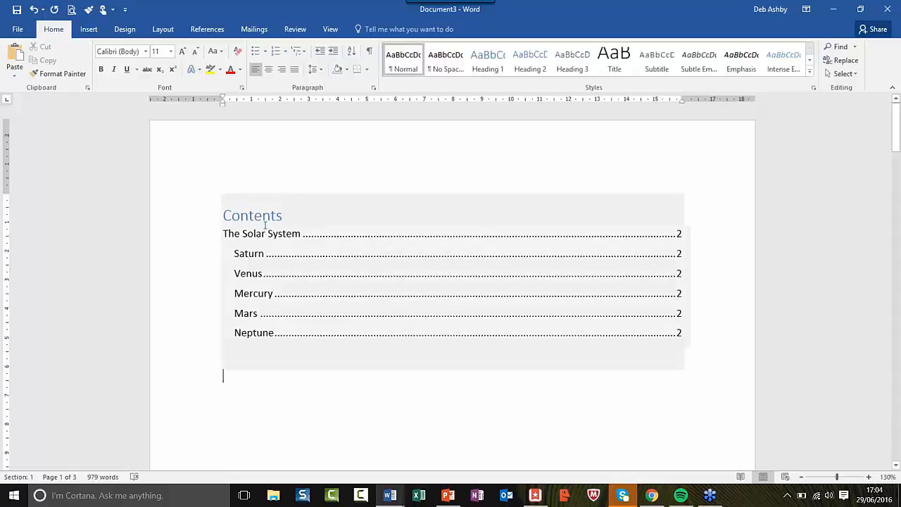
pyautogui.click(224, 215)
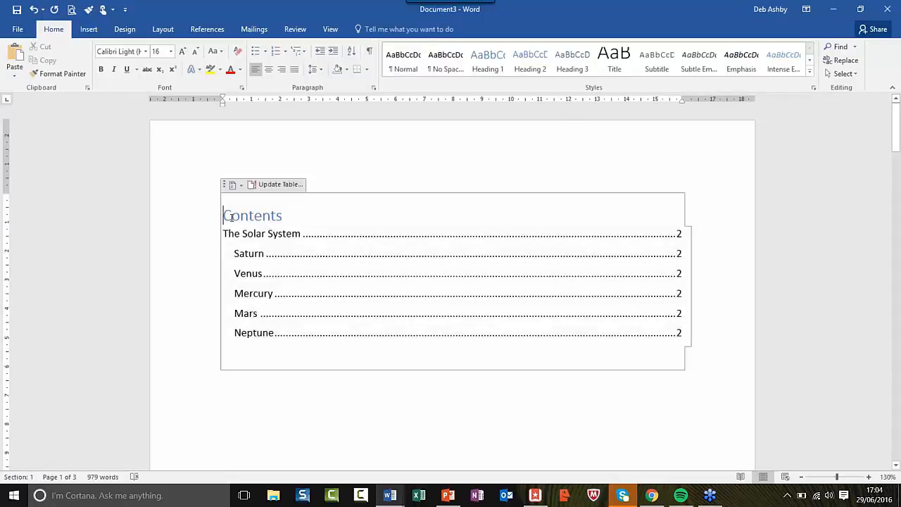
pyautogui.write('Table')
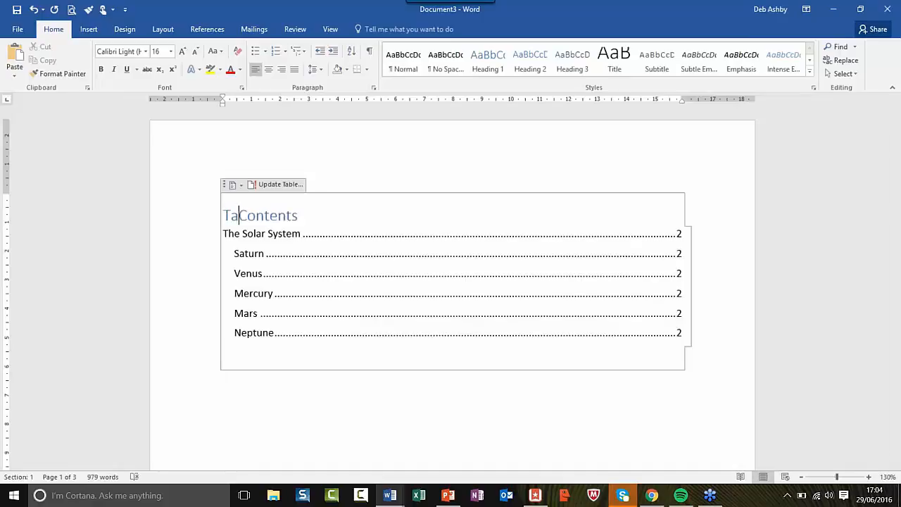
pyautogui.write('of')
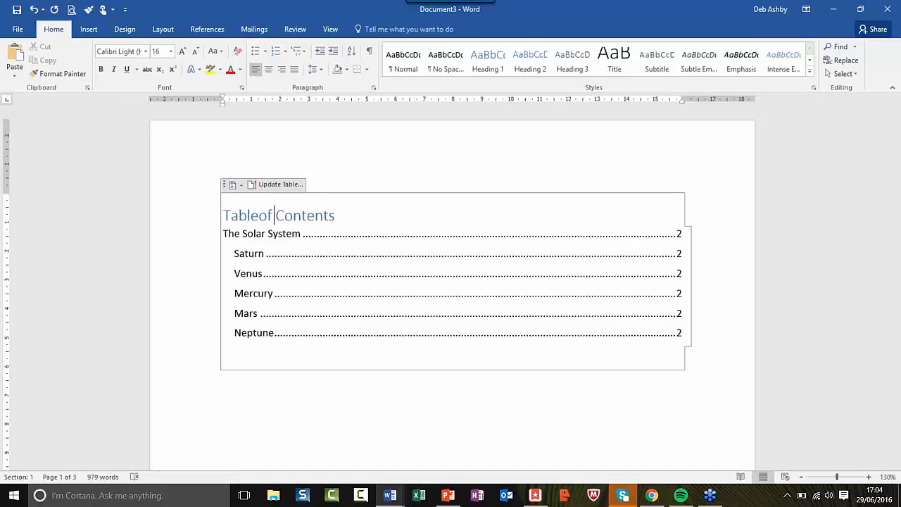
pyautogui.press('BackSpace')
pyautogui.press('BackSpace')
pyautogui.write('of')
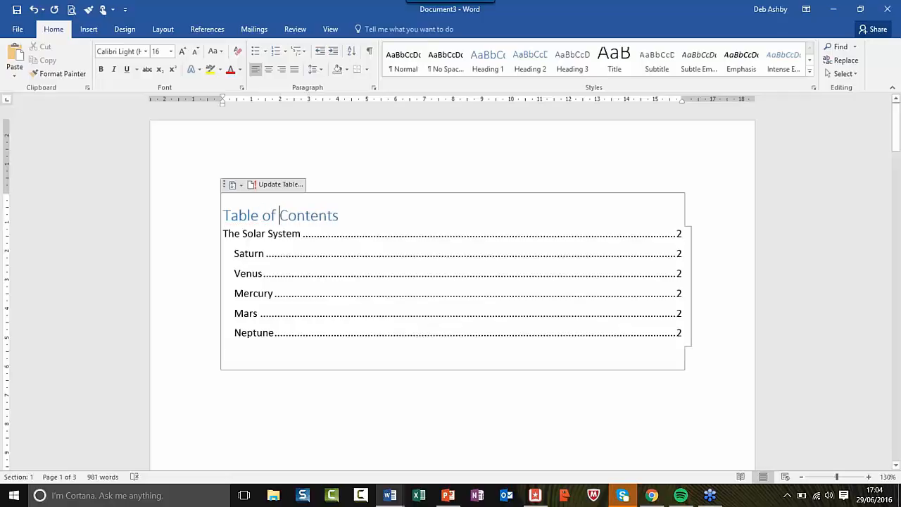
pyautogui.click(717, 192)
pyautogui.click(562, 443)
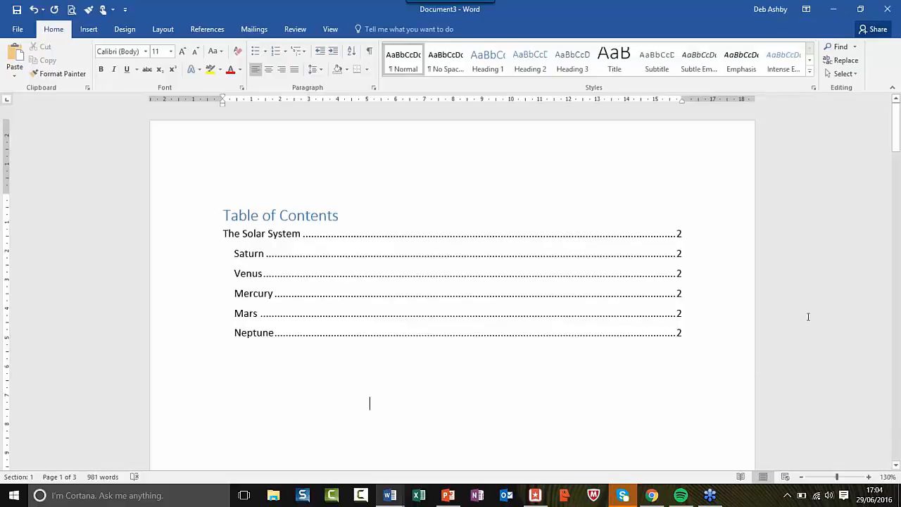
pyautogui.click(734, 274)
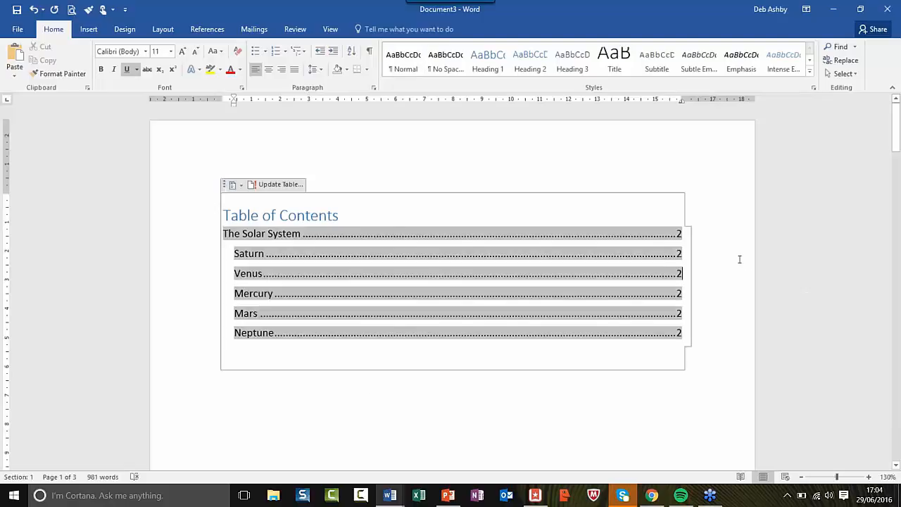
pyautogui.click(735, 233)
pyautogui.click(727, 296)
# Insert an empty line and a page break between the end of the Mars section and the Neptune heading
pyautogui.scroll(-15, 728, 296)
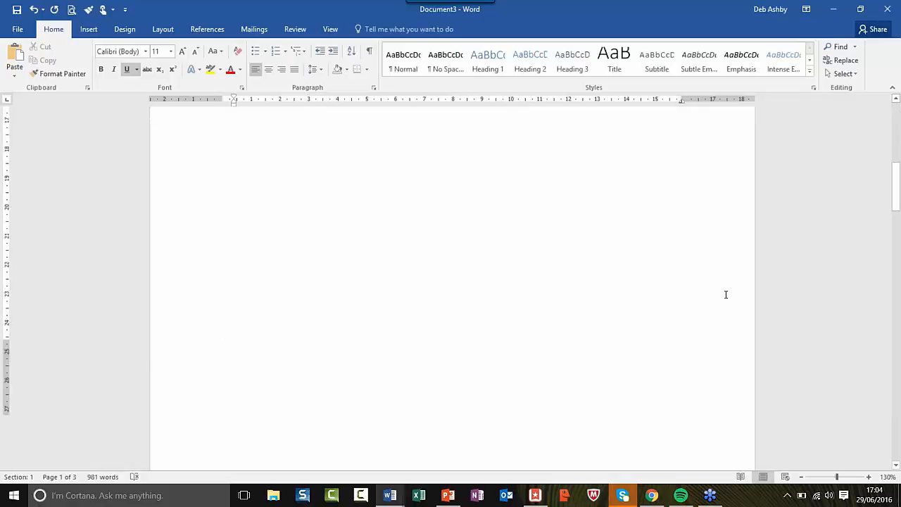
pyautogui.scroll(-15, 678, 296)
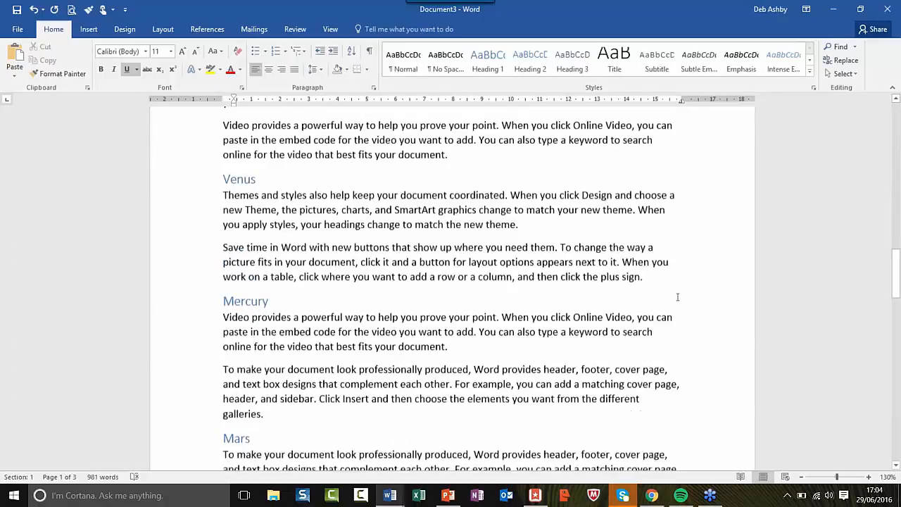
pyautogui.scroll(-3, 677, 297)
pyautogui.scroll(7, 678, 296)
pyautogui.click(516, 331)
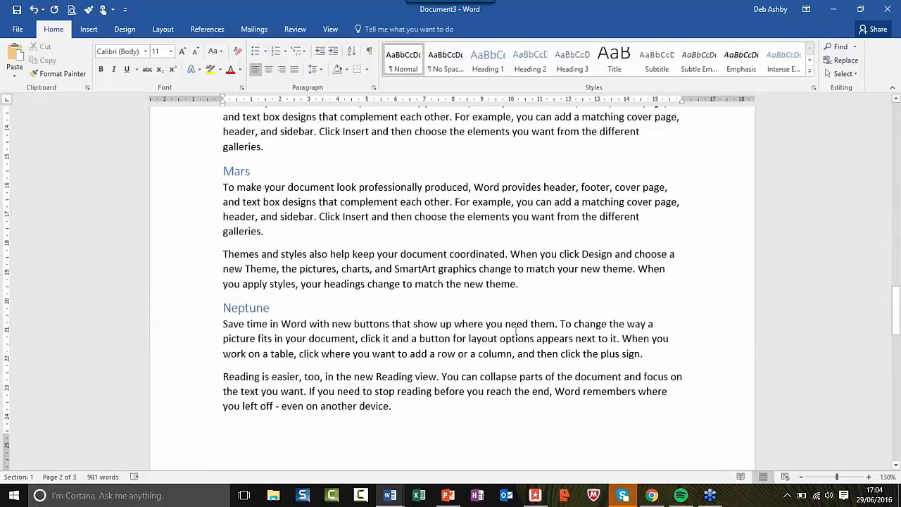
pyautogui.press('Return')
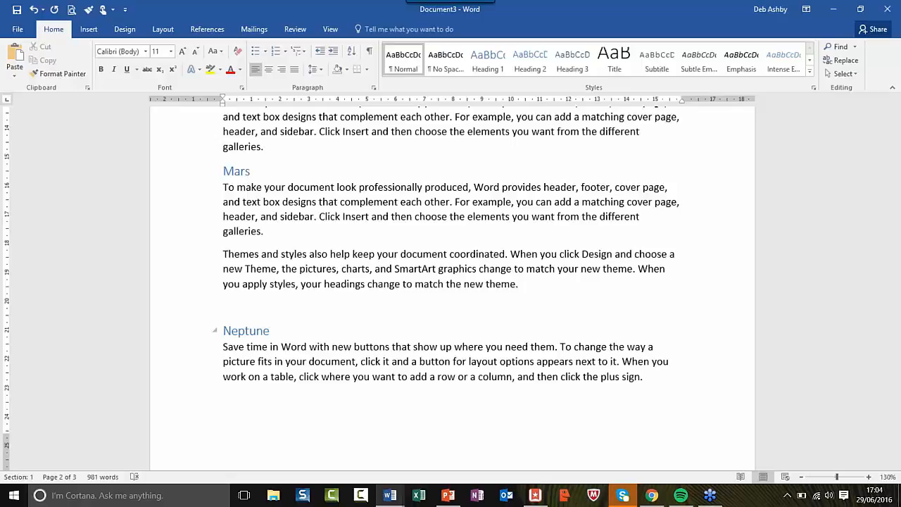
pyautogui.hotkey('ctrl', 'Return')
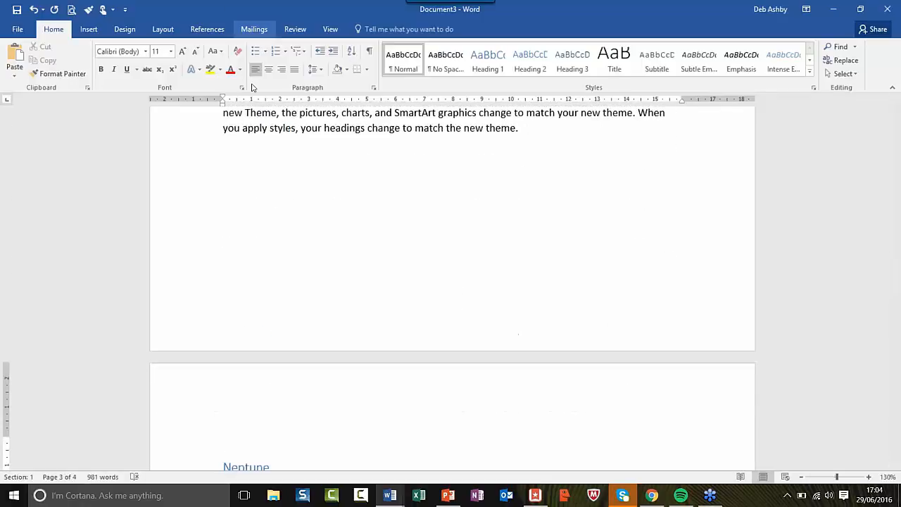
# Show the formatting marks again and check the page break before the Neptune heading
pyautogui.click(370, 51)
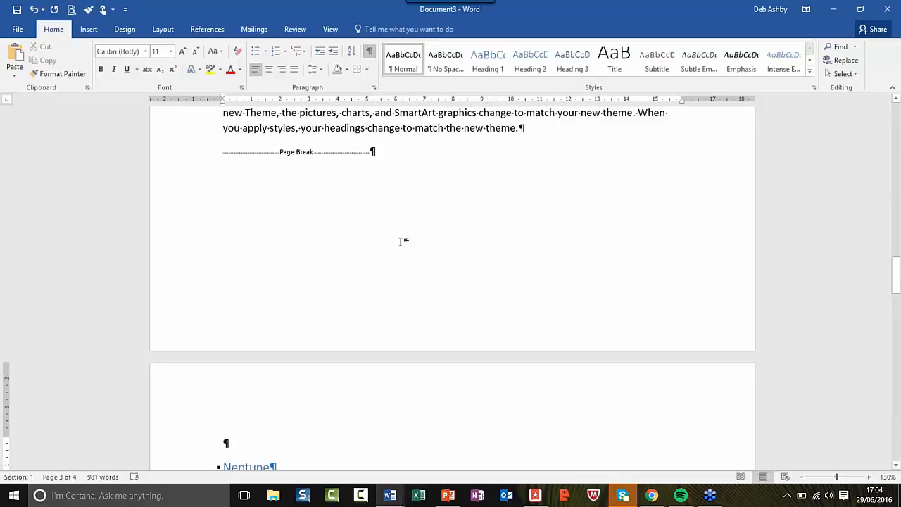
pyautogui.scroll(-3, 451, 281)
pyautogui.scroll(5, 451, 281)
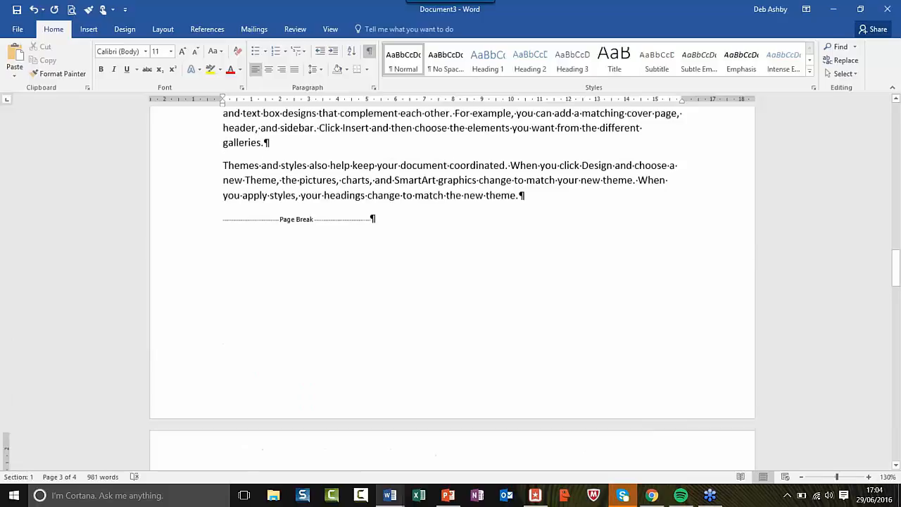
pyautogui.scroll(-5, 315, 266)
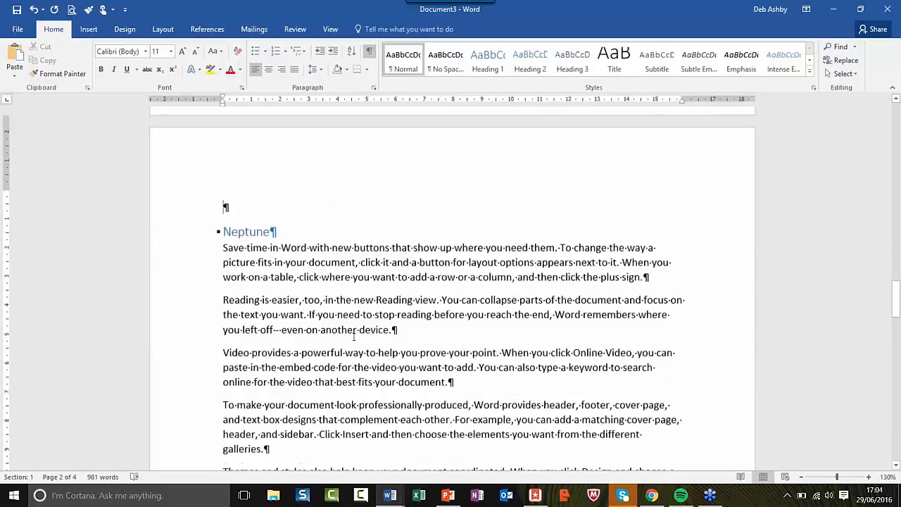
# Look through the remaining Neptune text and return to the table of contents on the first page
pyautogui.scroll(-2, 390, 274)
pyautogui.scroll(-9, 390, 274)
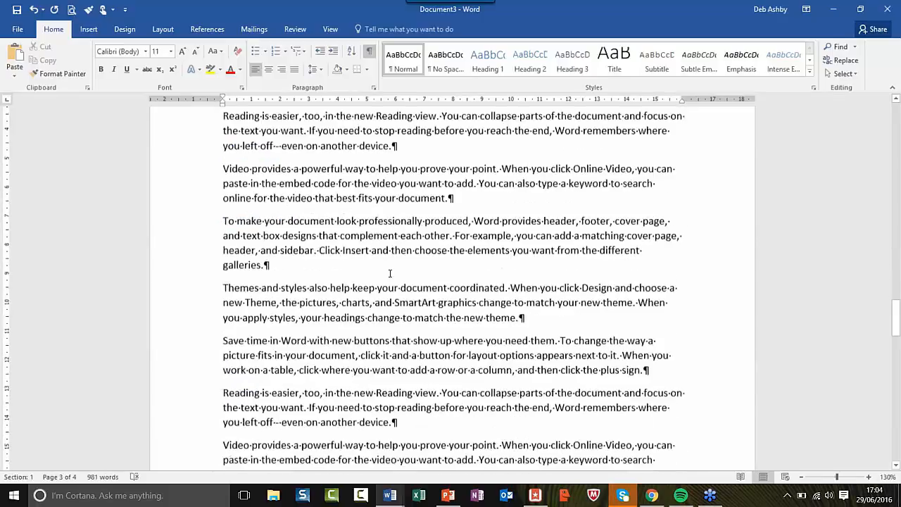
pyautogui.scroll(5, 563, 244)
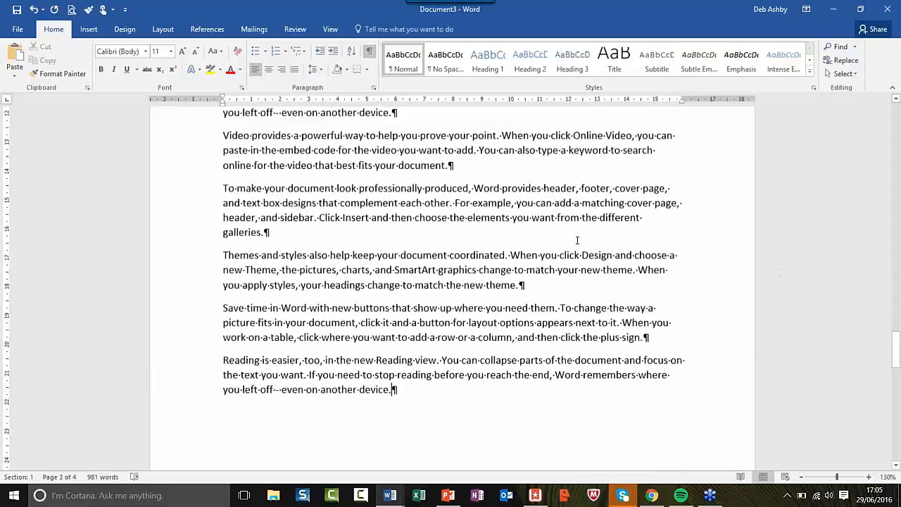
pyautogui.scroll(10, 577, 241)
pyautogui.scroll(10, 587, 253)
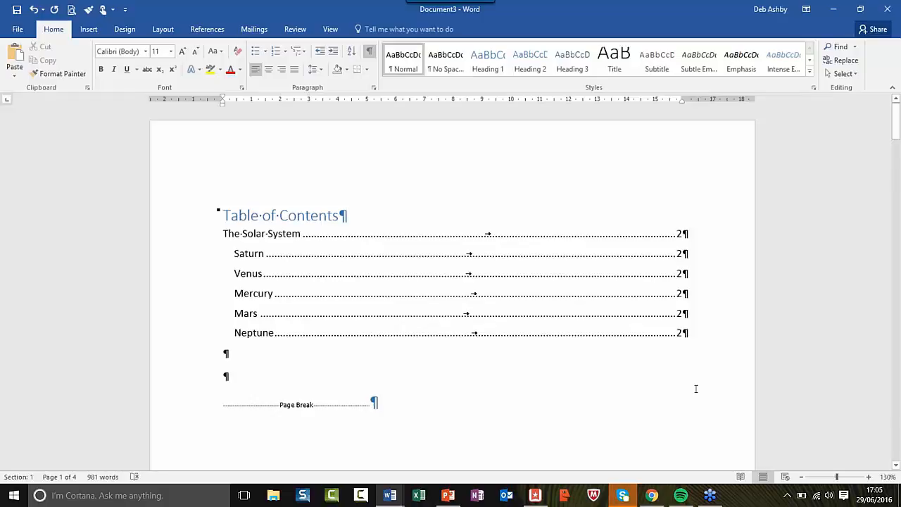
# Update the entire table of contents on the first page, including both its entries and page numbers
pyautogui.click(373, 209)
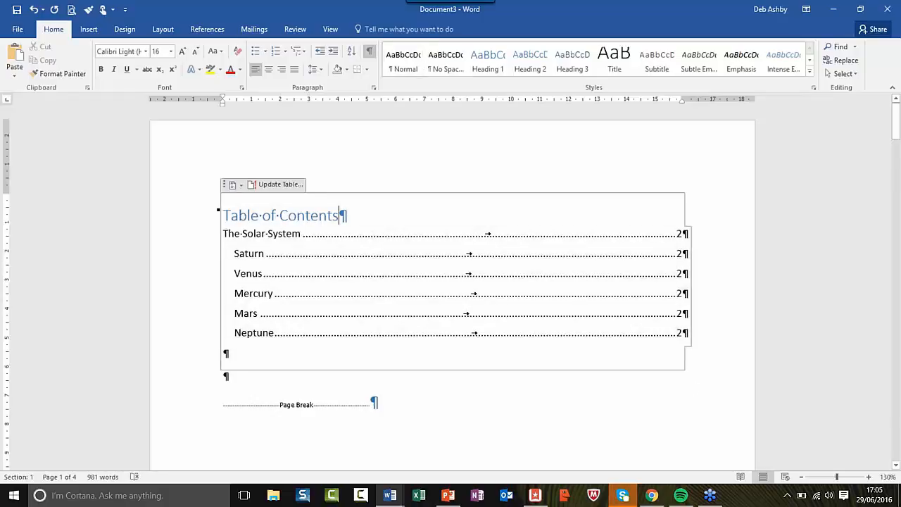
pyautogui.click(280, 185)
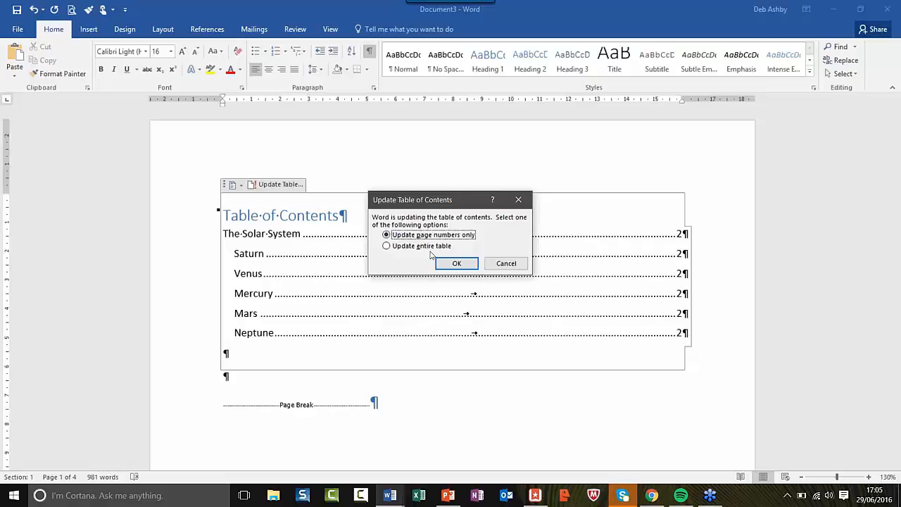
pyautogui.click(386, 246)
pyautogui.click(456, 264)
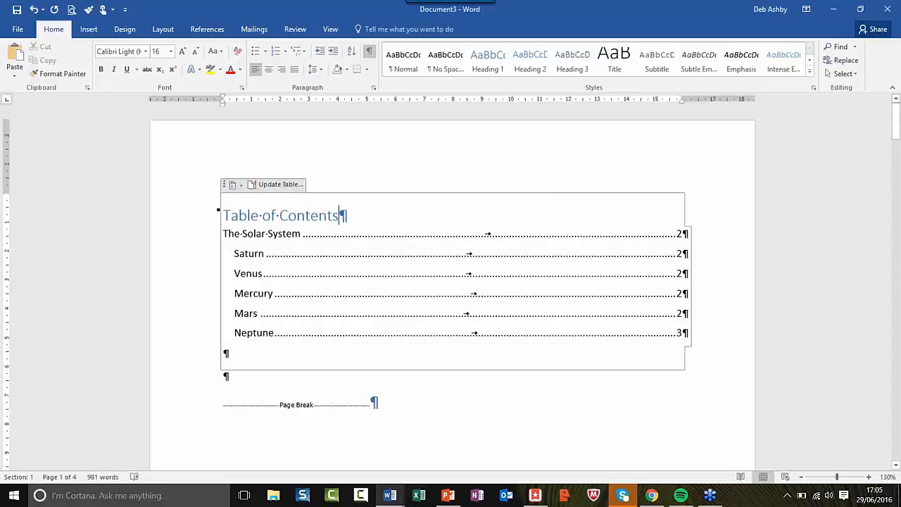
pyautogui.click(416, 407)
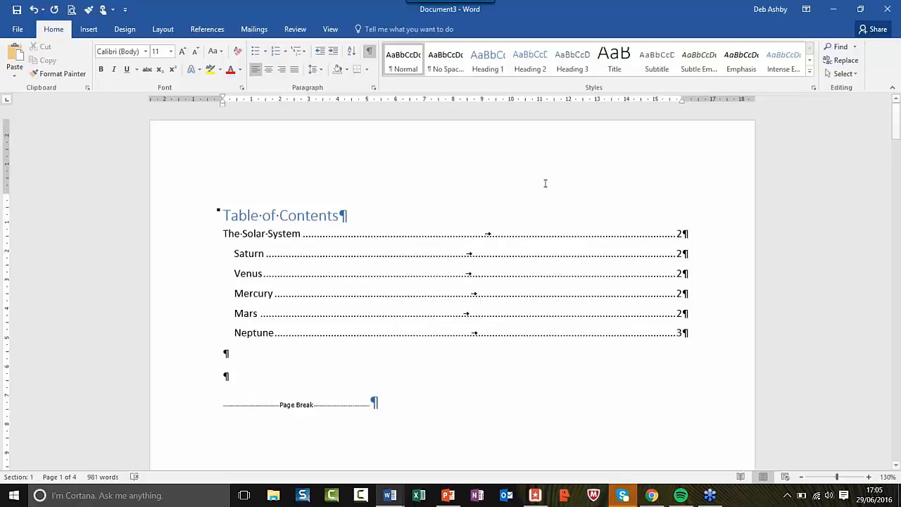
pyautogui.click(709, 220)
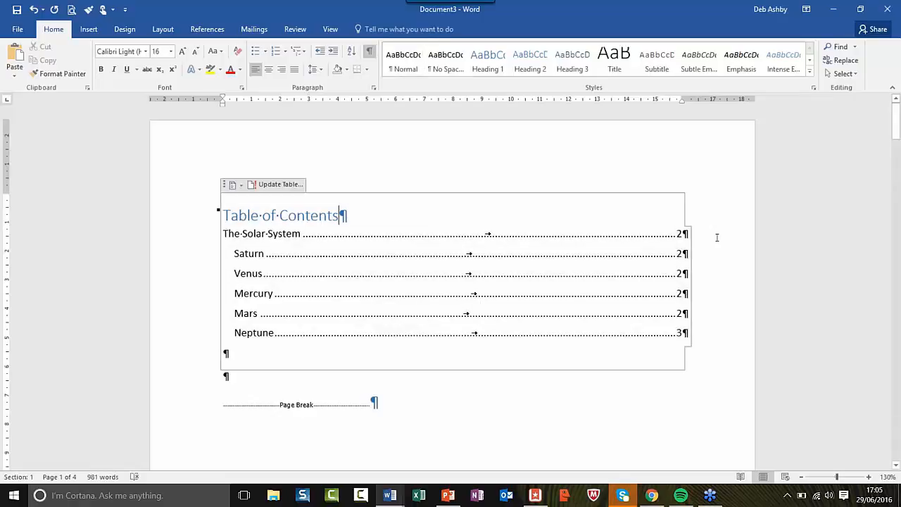
pyautogui.scroll(-1, 716, 237)
pyautogui.scroll(-4, 717, 237)
pyautogui.scroll(5, 716, 237)
pyautogui.click(494, 422)
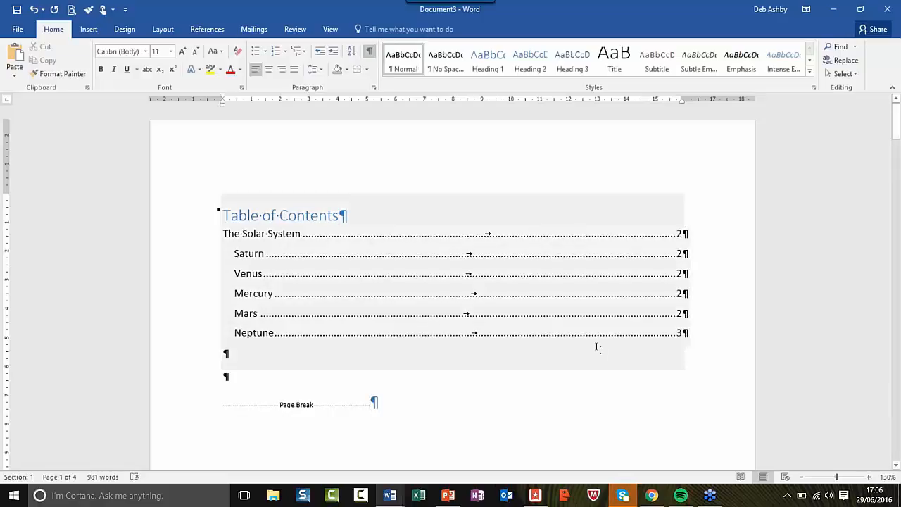
pyautogui.scroll(-3, 596, 346)
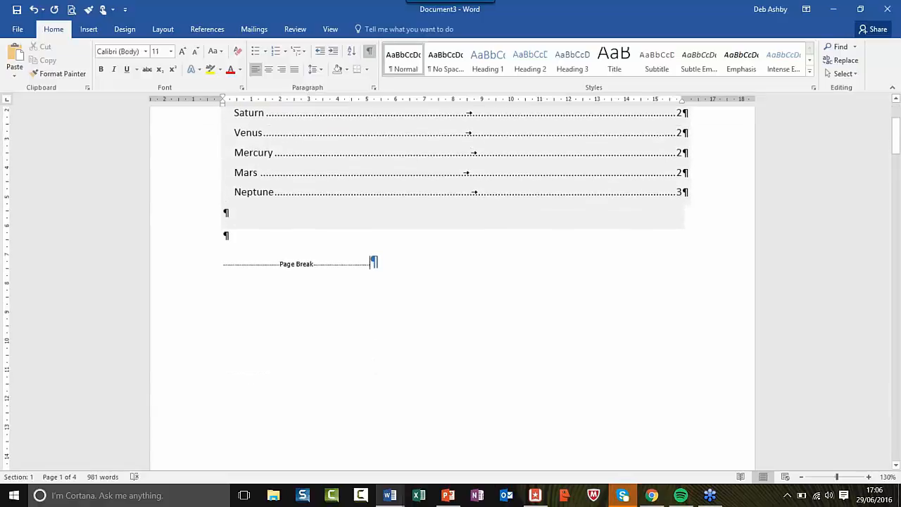
# Open the header area on the table of contents page for editing, and return to the document body
pyautogui.scroll(3, 601, 350)
pyautogui.scroll(-2, 601, 350)
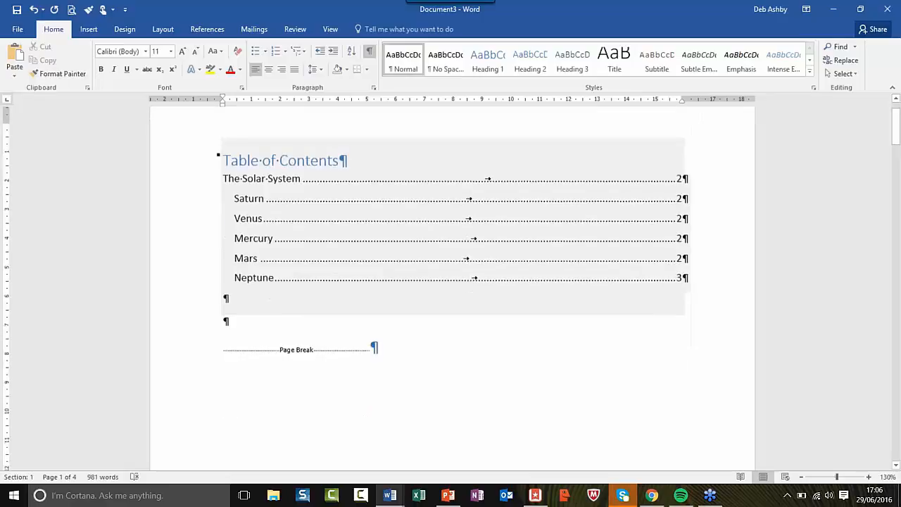
pyautogui.scroll(3, 452, 281)
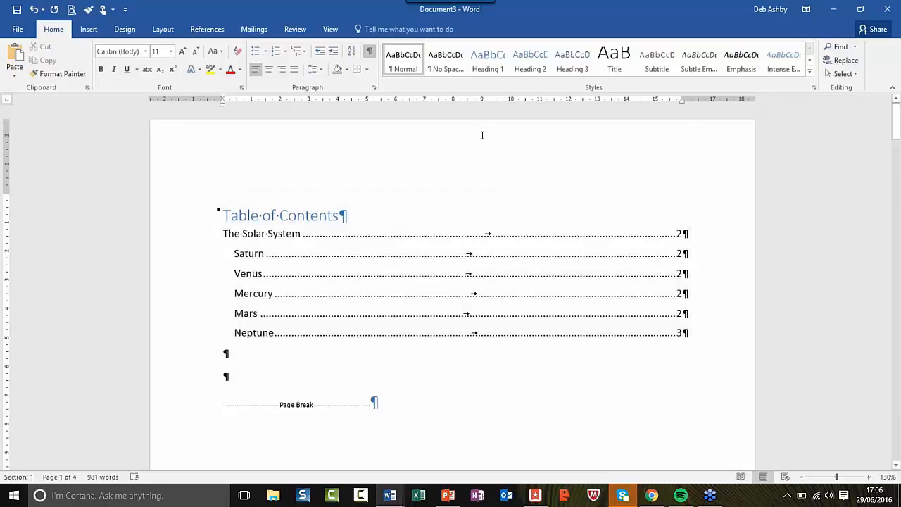
pyautogui.doubleClick(461, 142)
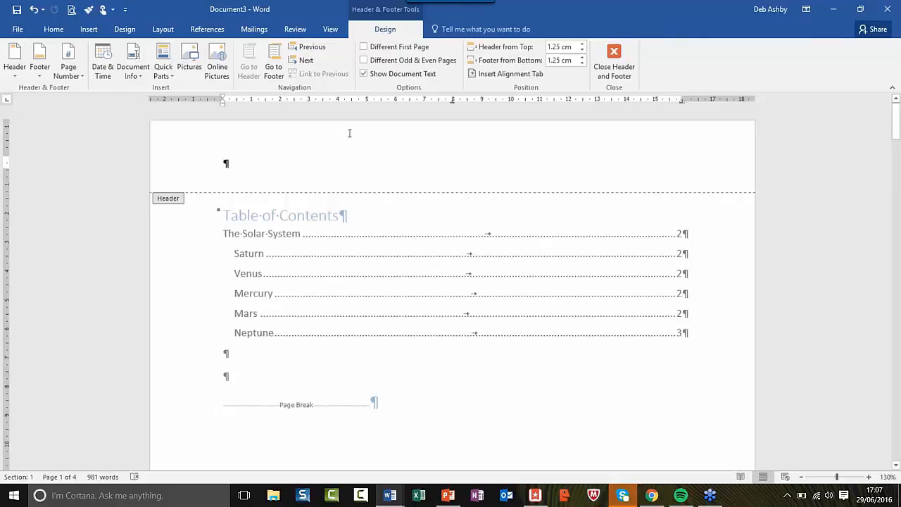
pyautogui.doubleClick(710, 298)
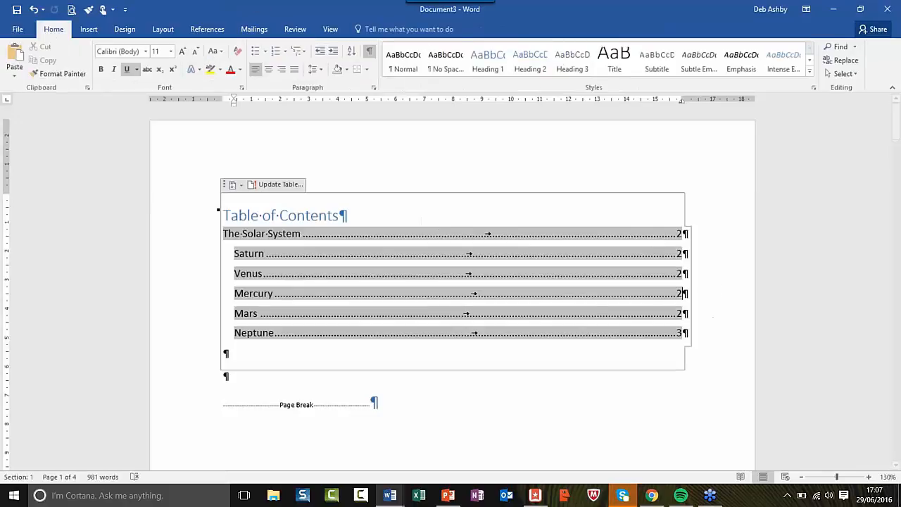
# Insert the built-in Banded header, enter THESOLAR SYSTEM as its document title, and leave header editing
pyautogui.doubleClick(448, 139)
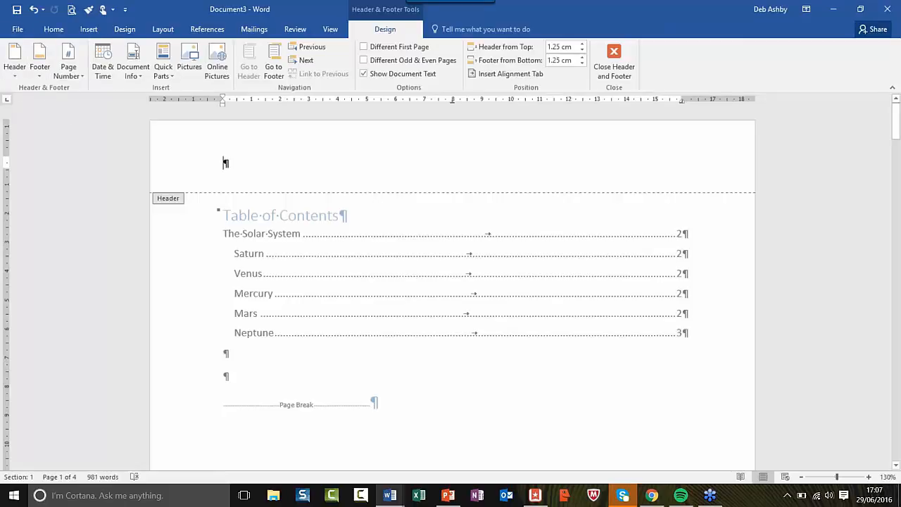
pyautogui.click(21, 70)
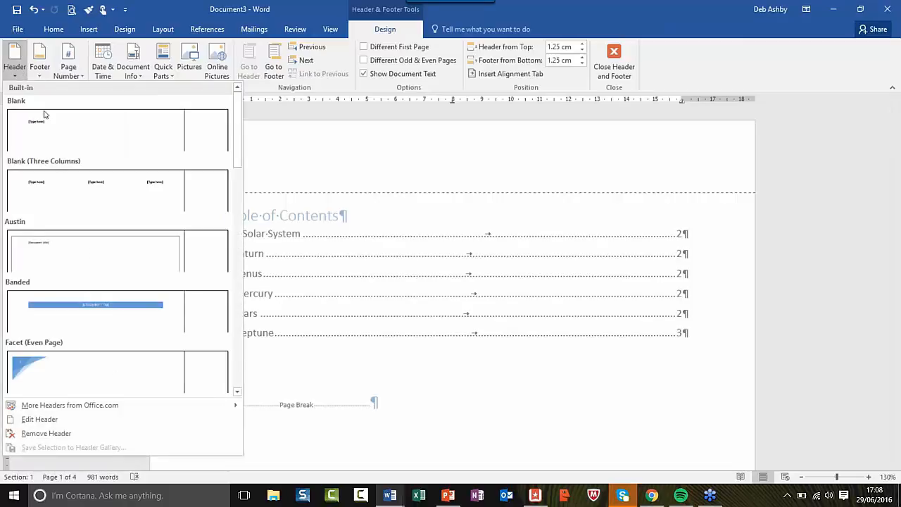
pyautogui.click(91, 311)
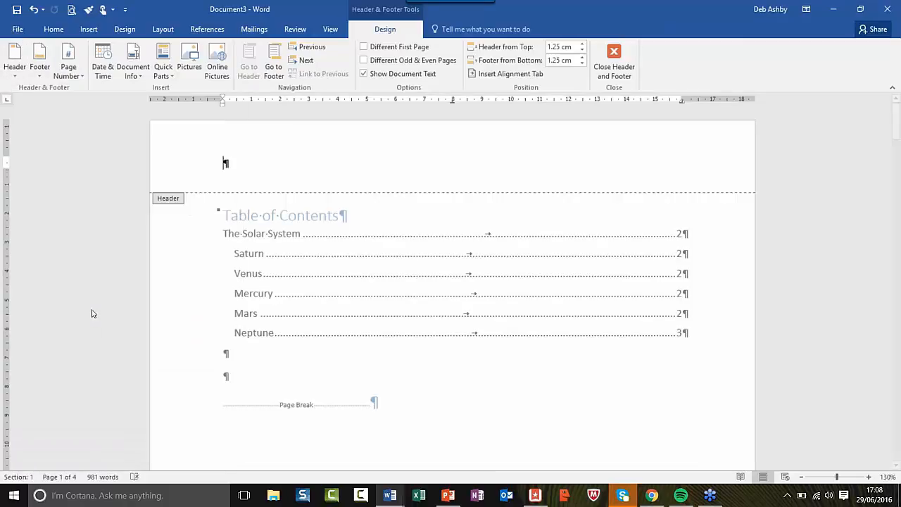
pyautogui.click(459, 171)
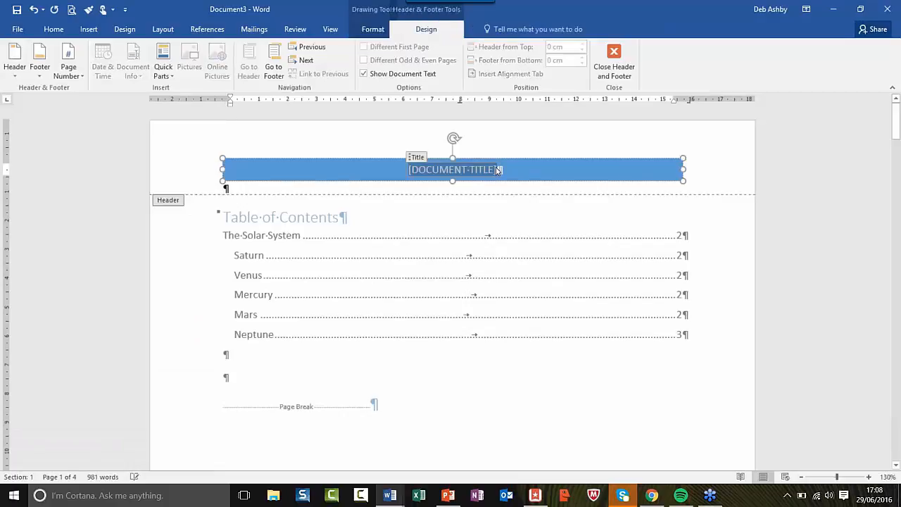
pyautogui.write('THE')
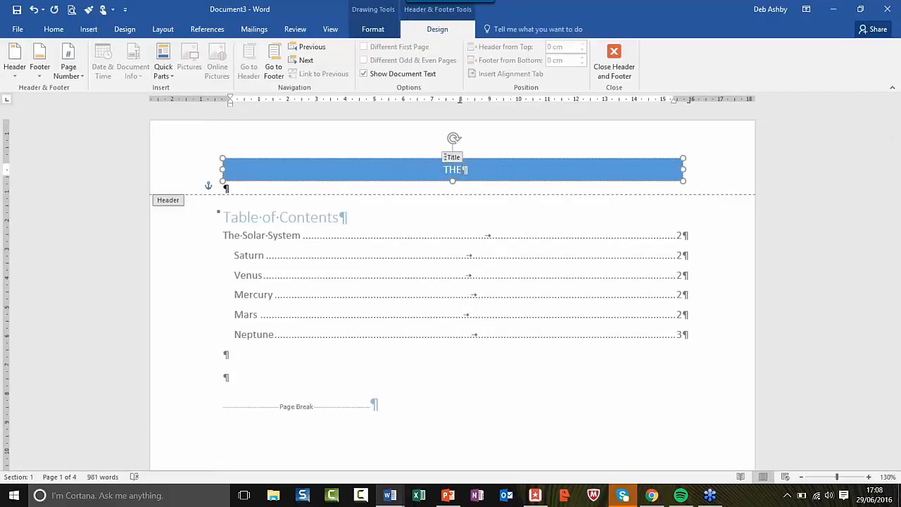
pyautogui.write('SOLAR ')
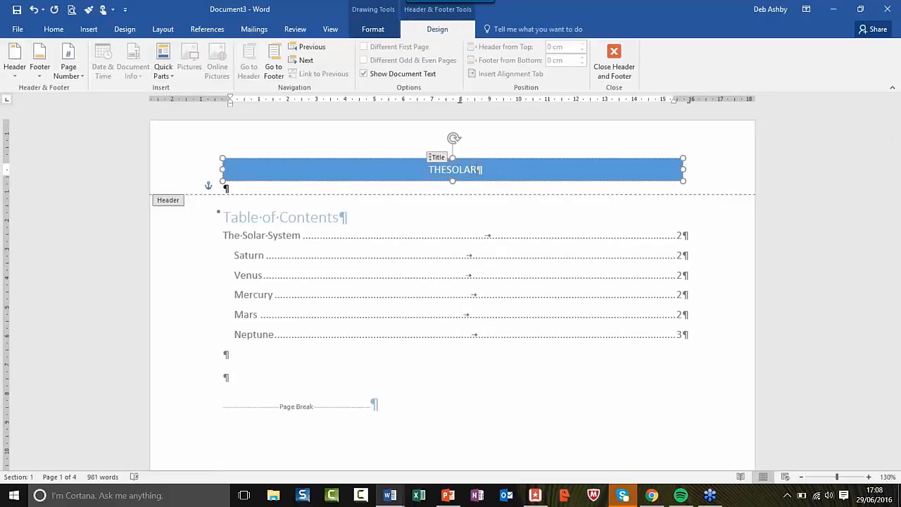
pyautogui.write('SYSTEM')
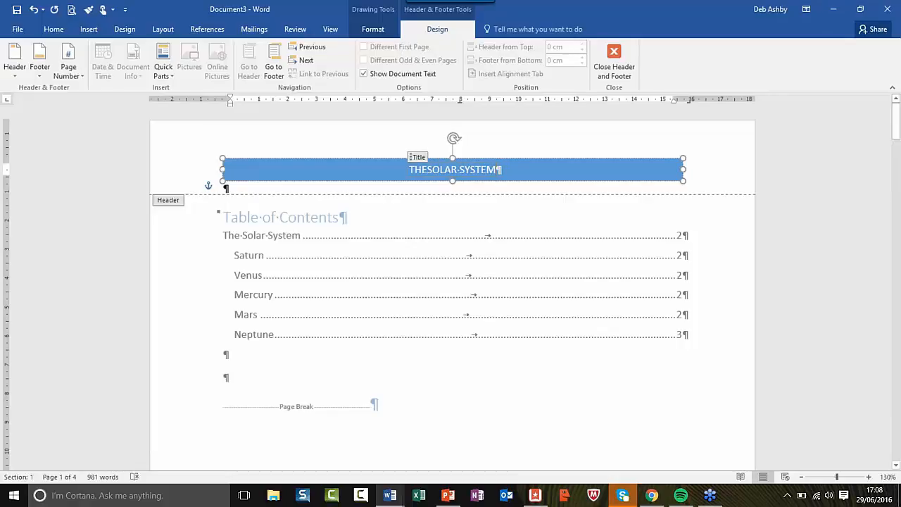
pyautogui.click(614, 65)
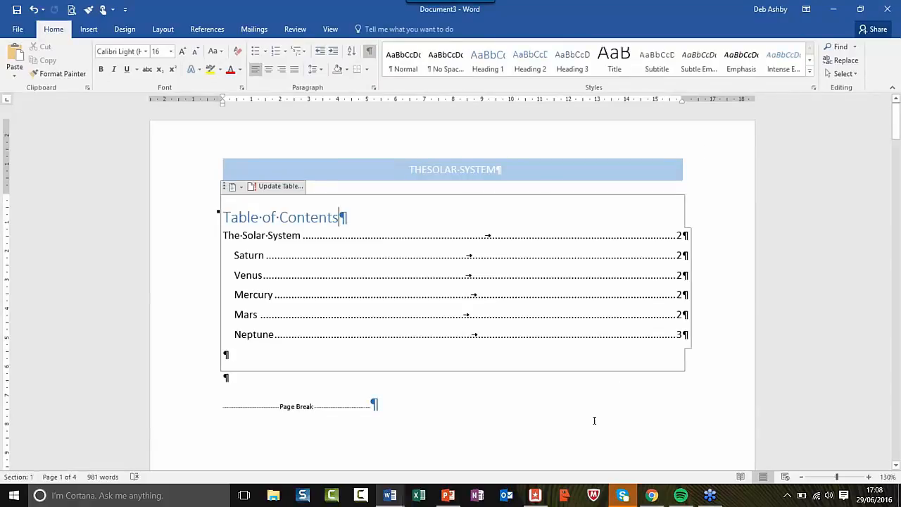
# Examine the header across all pages of the document
pyautogui.click(573, 406)
pyautogui.scroll(-10, 571, 290)
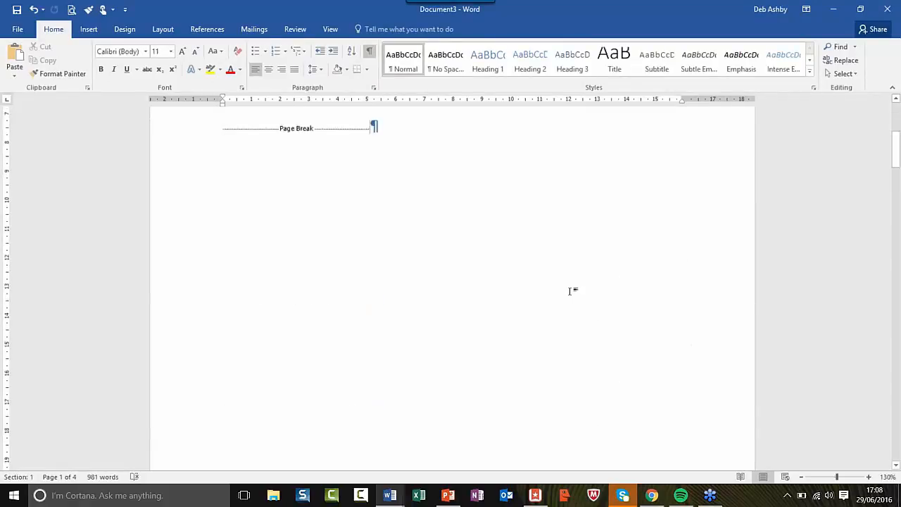
pyautogui.scroll(-6, 575, 218)
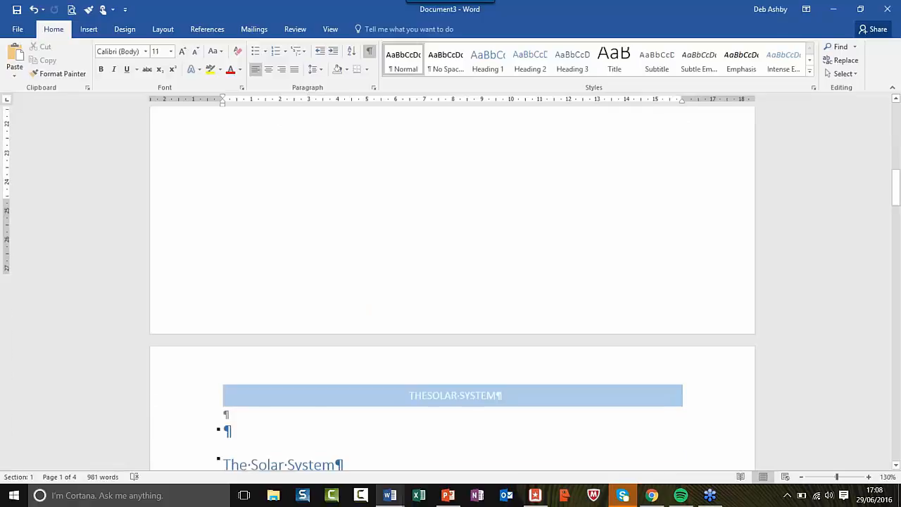
pyautogui.scroll(-5, 550, 265)
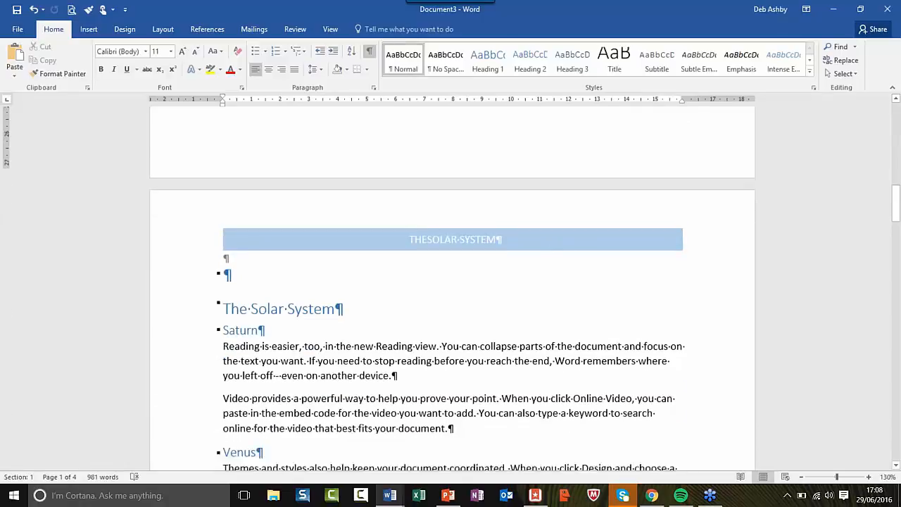
pyautogui.scroll(-15, 450, 282)
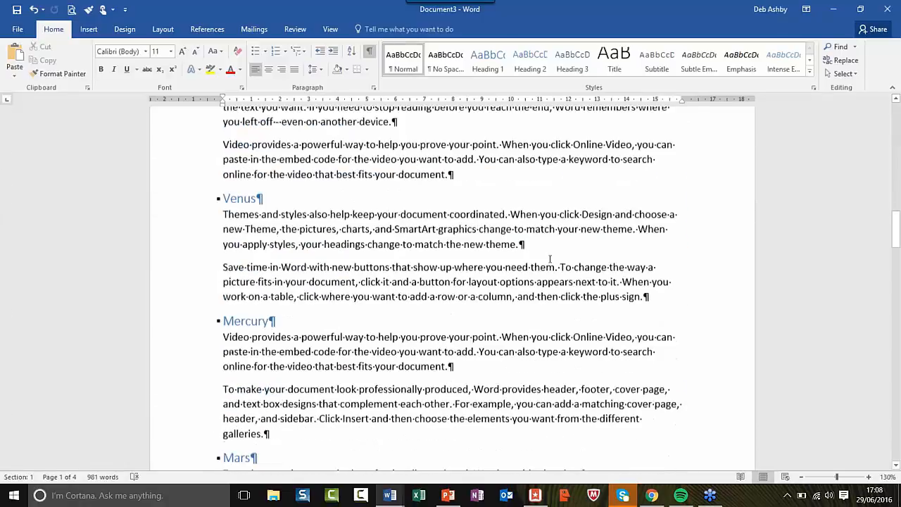
pyautogui.scroll(-3, 450, 281)
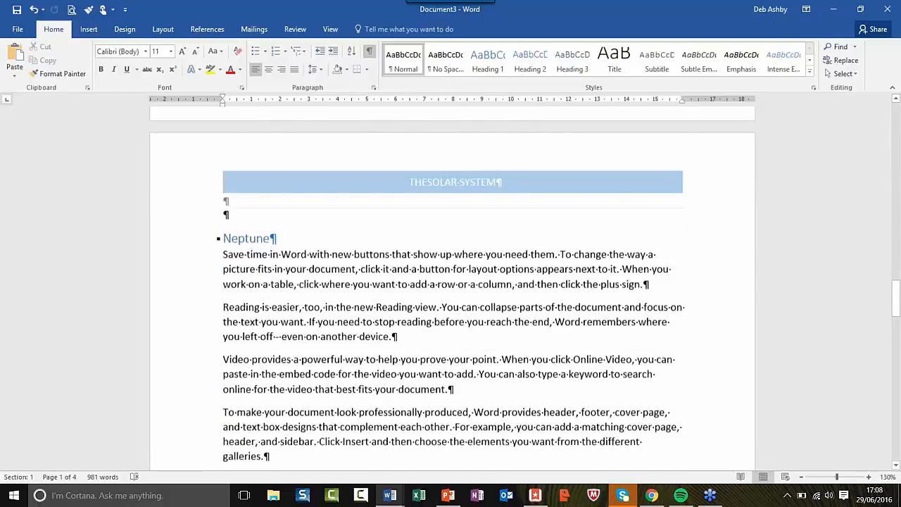
pyautogui.scroll(-10, 450, 281)
pyautogui.scroll(5, 450, 282)
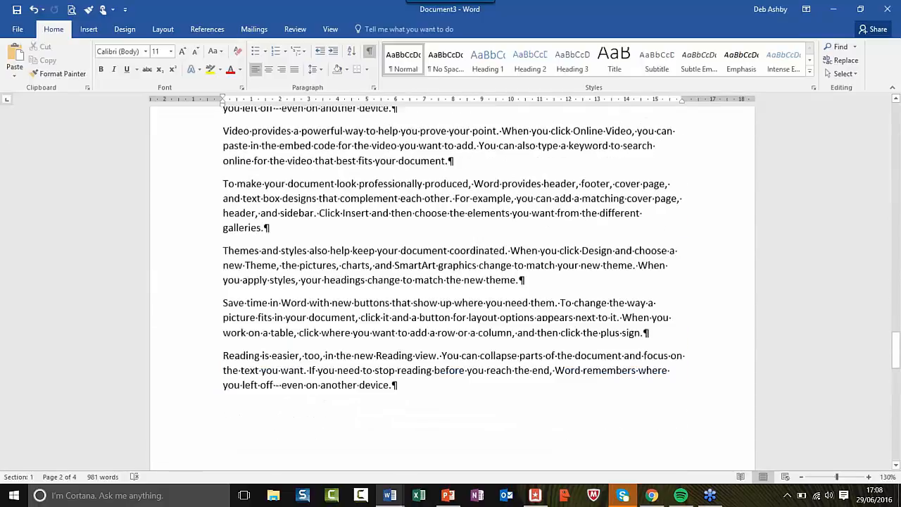
pyautogui.scroll(-9, 550, 259)
pyautogui.scroll(15, 550, 259)
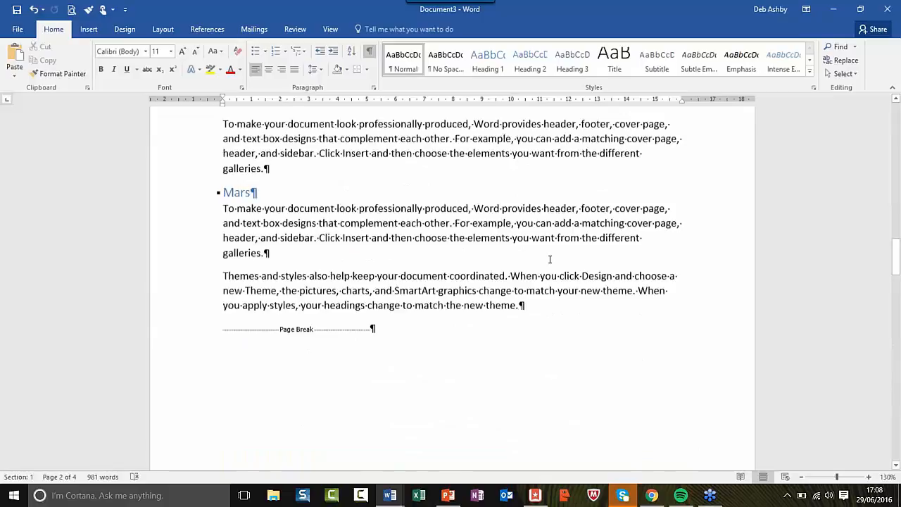
pyautogui.scroll(2, 551, 258)
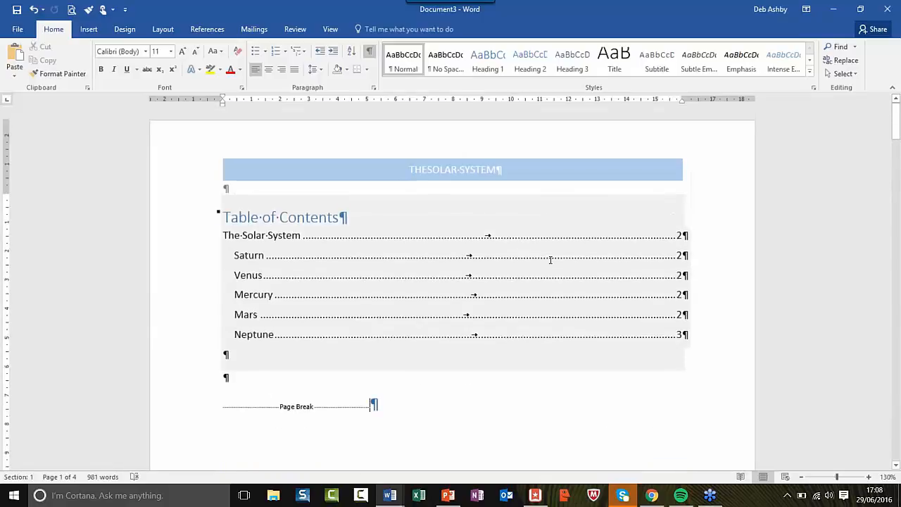
pyautogui.scroll(-6, 552, 259)
pyautogui.scroll(-12, 551, 259)
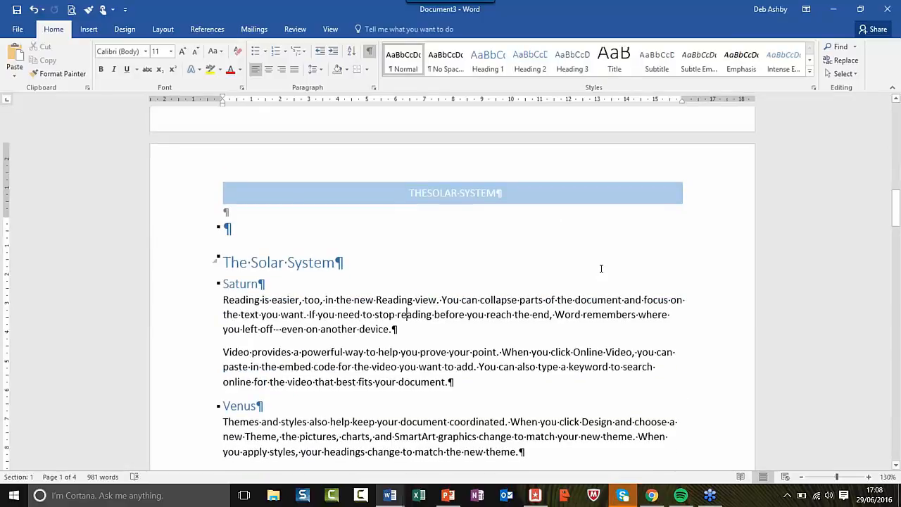
# Delete the blue title banner from the header on page 2, leave header editing and check the pages
pyautogui.click(548, 178)
pyautogui.doubleClick(548, 177)
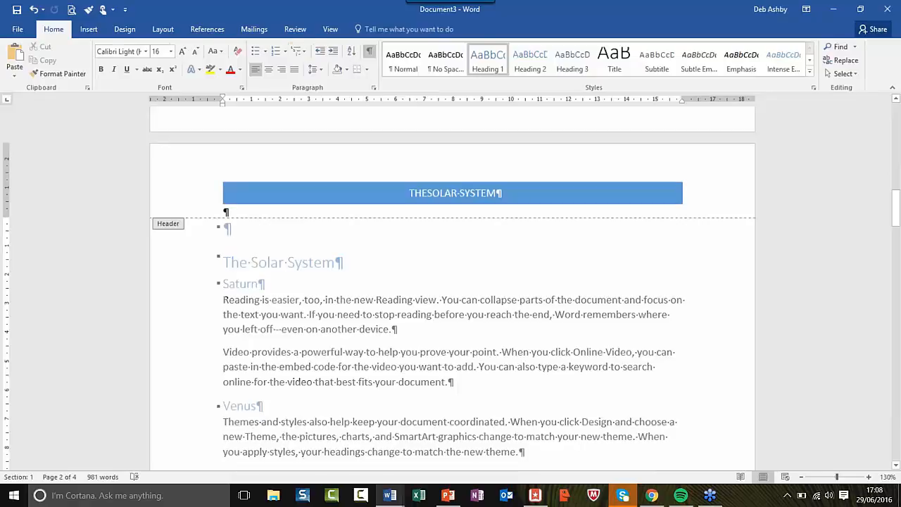
pyautogui.click(544, 182)
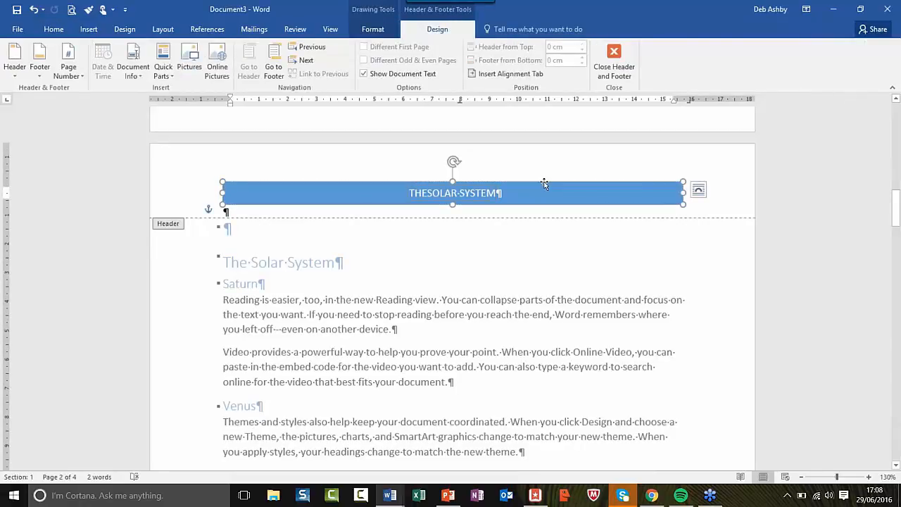
pyautogui.press('Delete')
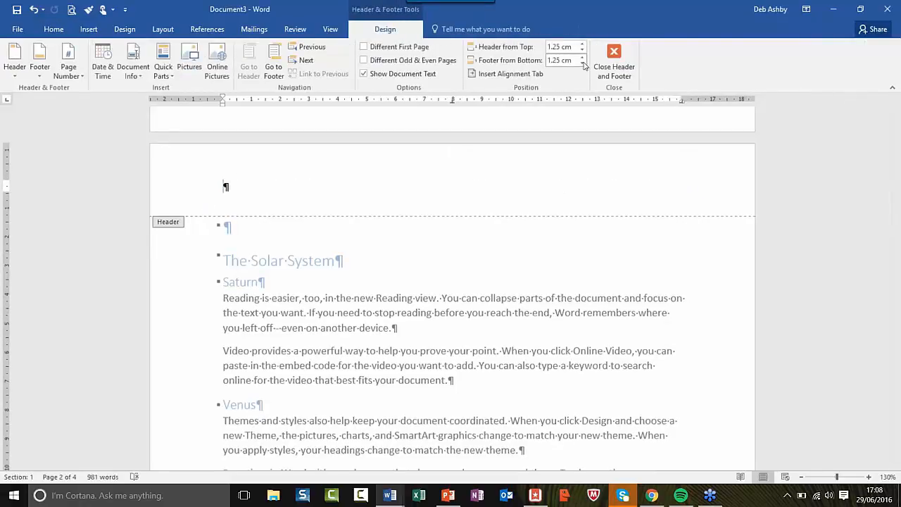
pyautogui.click(614, 57)
pyautogui.click(572, 294)
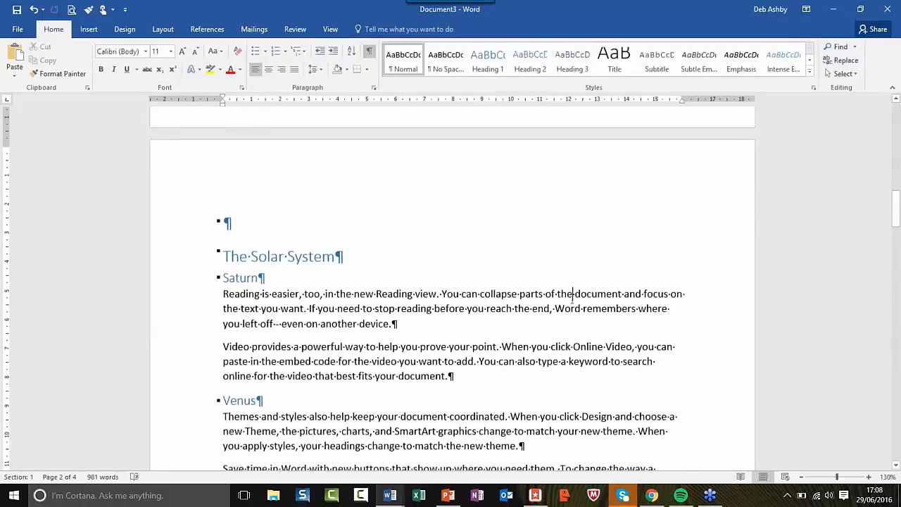
pyautogui.scroll(-15, 573, 296)
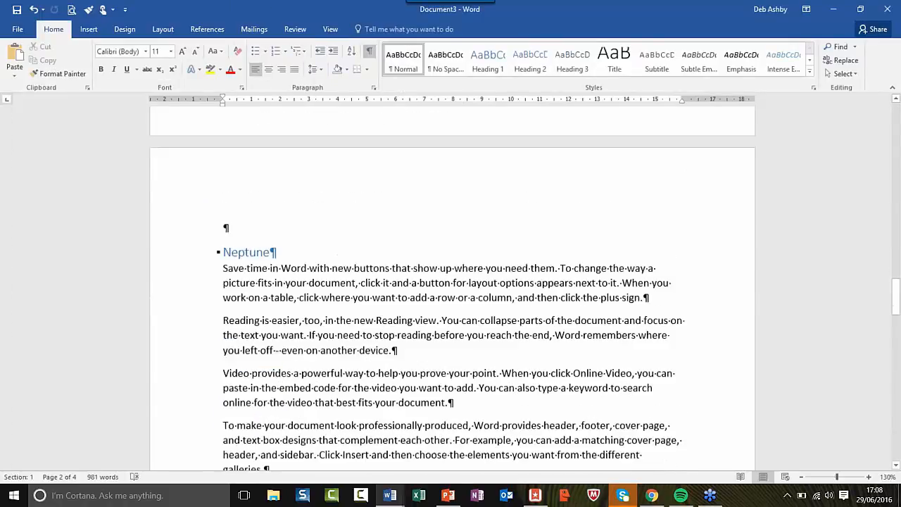
pyautogui.scroll(15, 572, 302)
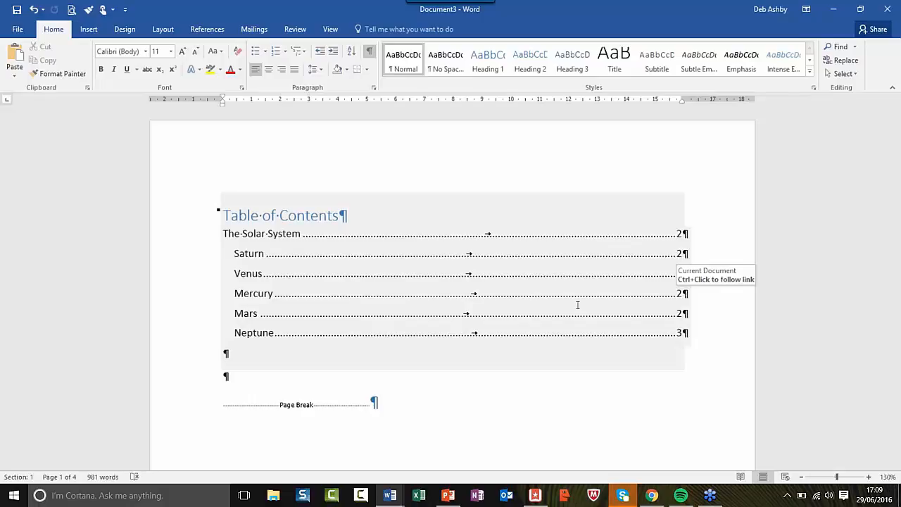
# Close Document3 and return to the Document1 window
pyautogui.click(339, 215)
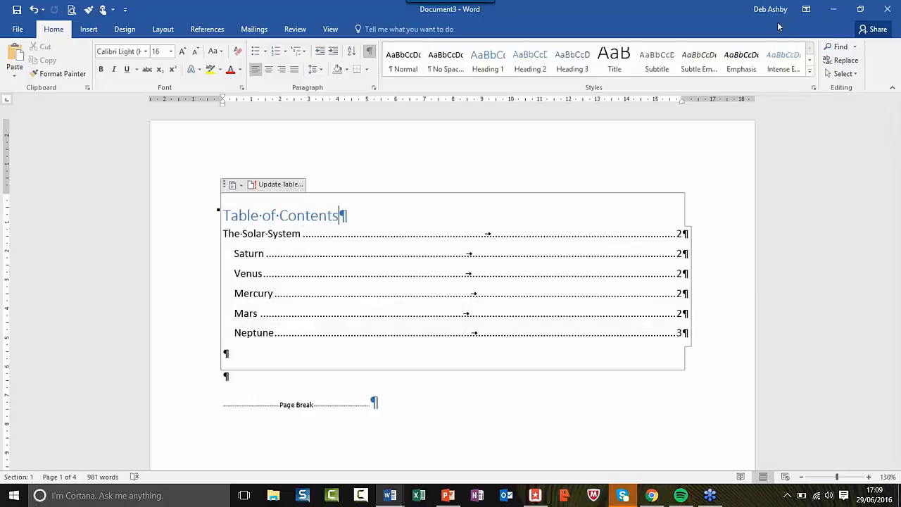
pyautogui.doubleClick(732, 18)
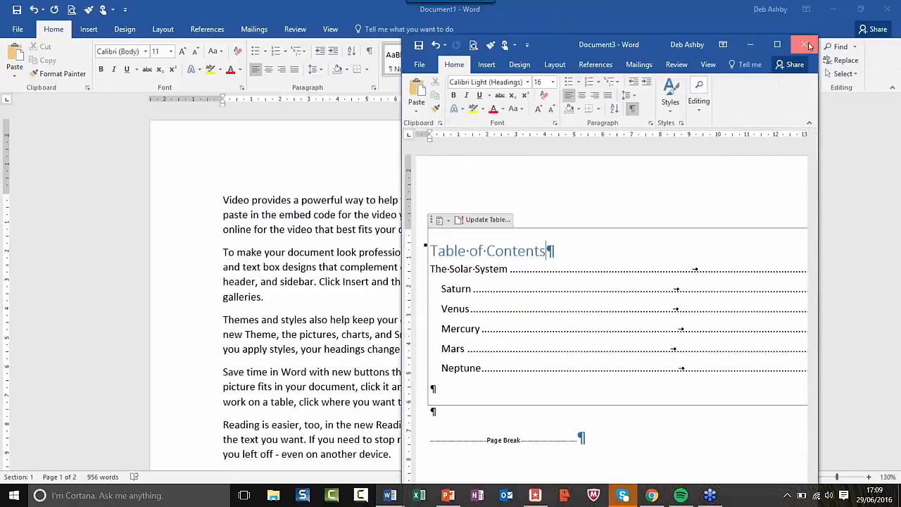
pyautogui.click(808, 45)
pyautogui.click(456, 269)
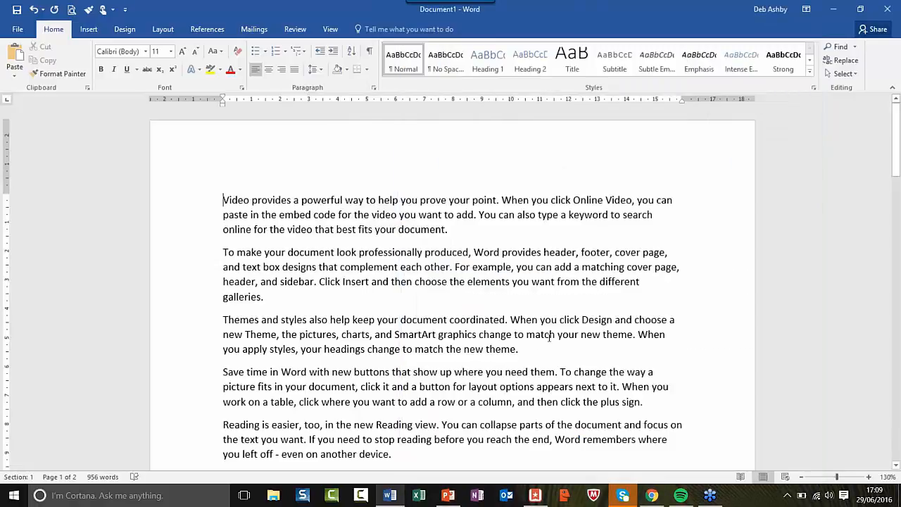
# Generate 20 paragraphs of sample text at the end of Document1 with =rand(20)
pyautogui.scroll(-15, 549, 338)
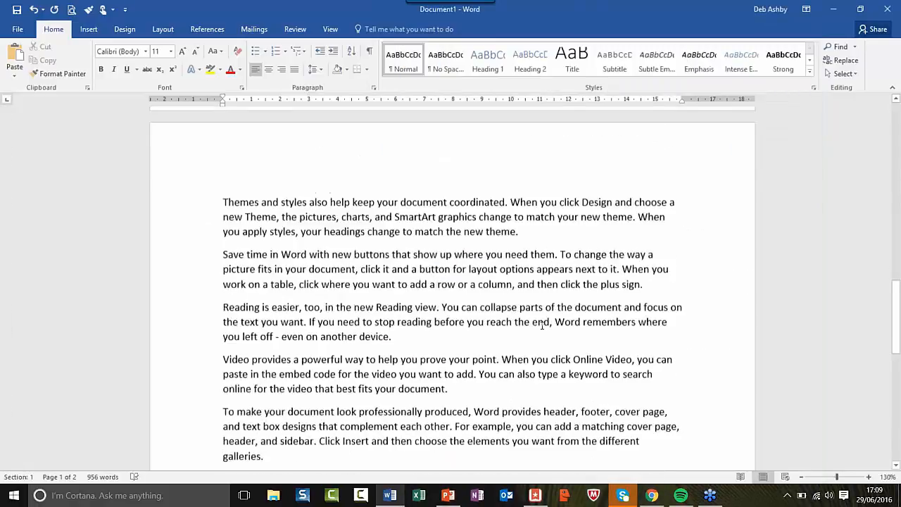
pyautogui.scroll(-2, 542, 326)
pyautogui.scroll(-3, 542, 326)
pyautogui.scroll(4, 539, 323)
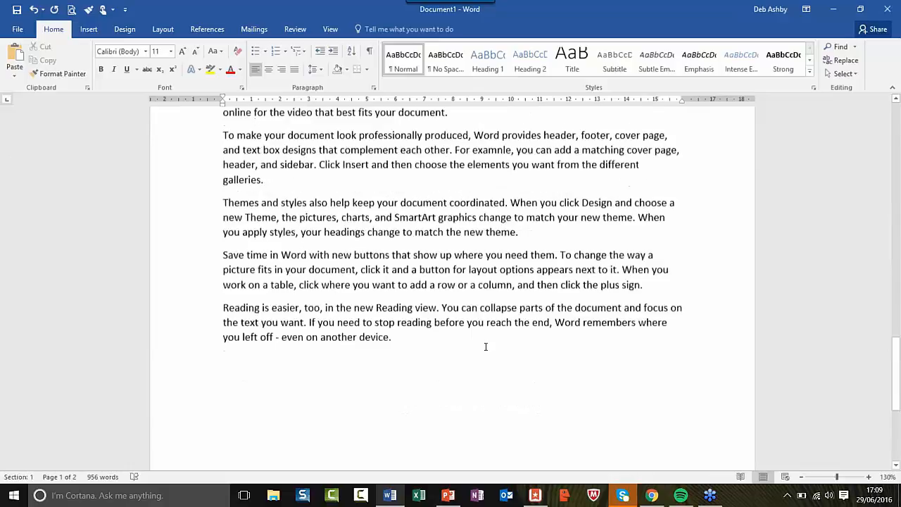
pyautogui.click(485, 346)
pyautogui.press('Return')
pyautogui.write('=ran')
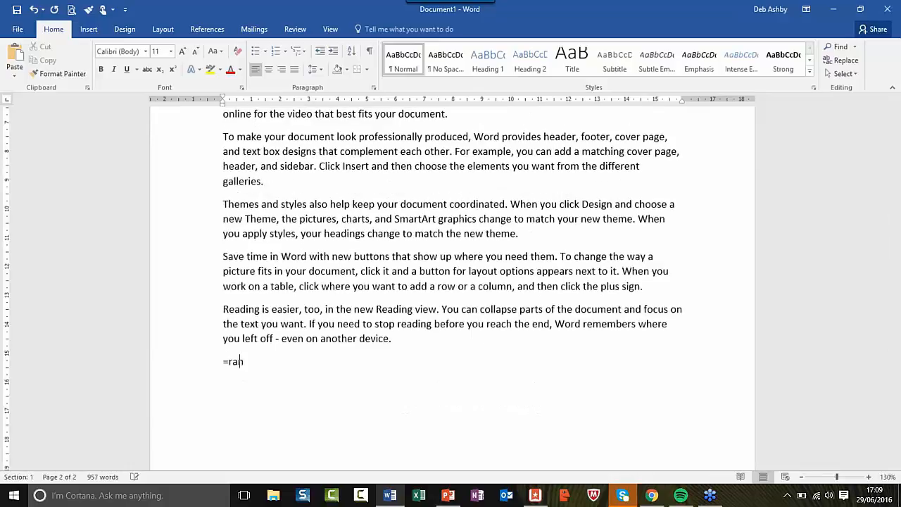
pyautogui.write('d(20)')
pyautogui.press('Return')
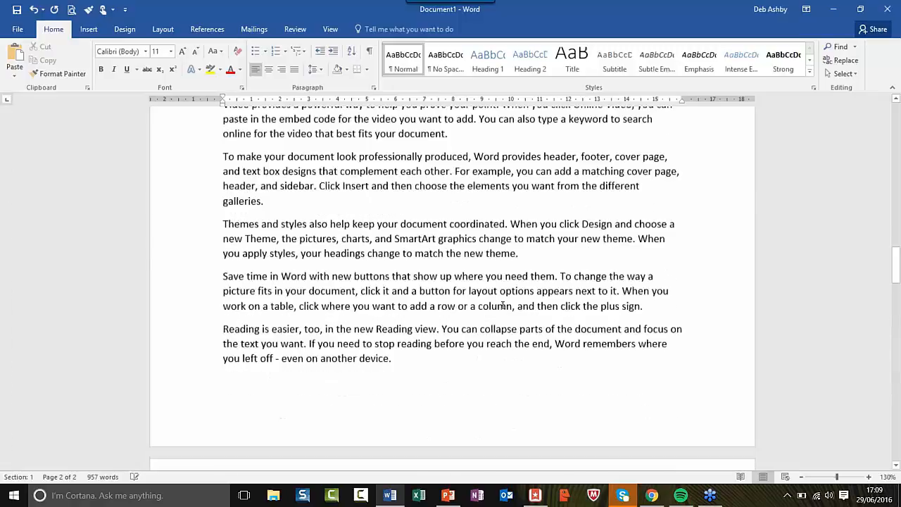
# Insert the blue banner header in Document1, set its document title to THE SOLAR SYSTEM and leave header editing
pyautogui.doubleClick(298, 174)
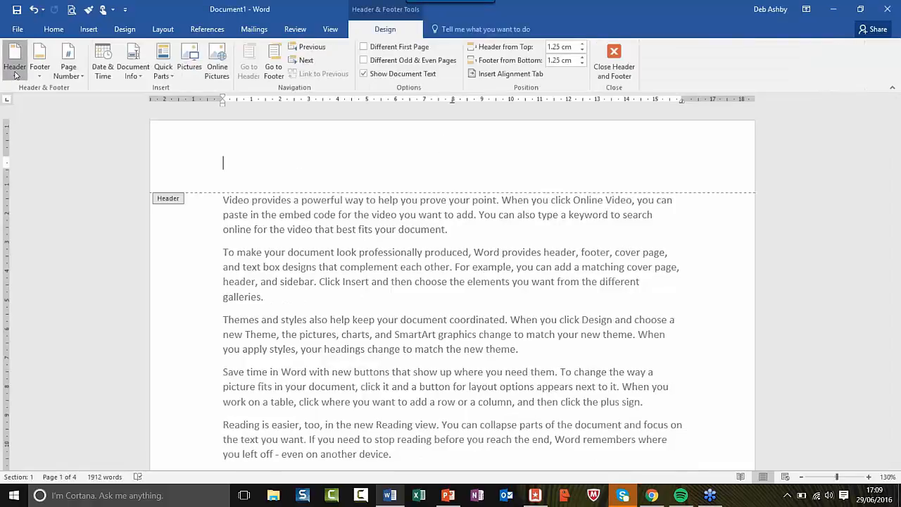
pyautogui.click(14, 60)
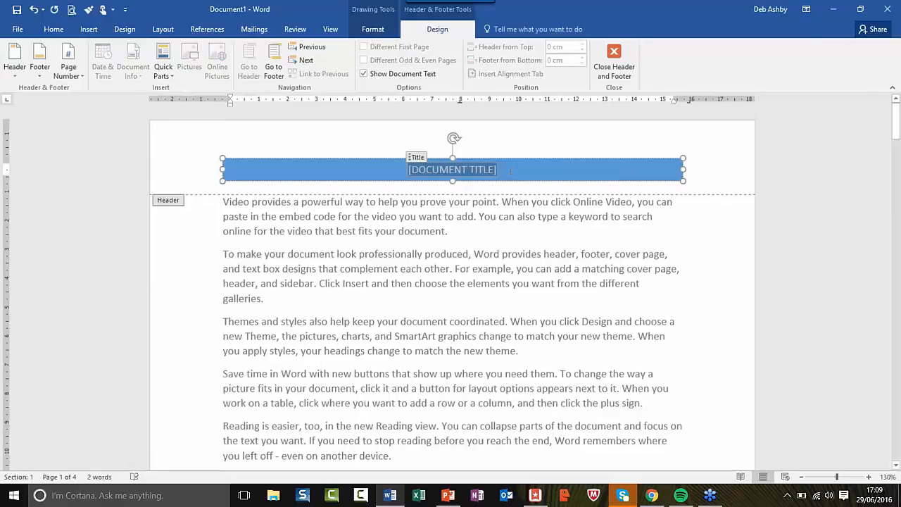
pyautogui.write('TESOLA')
pyautogui.press('BackSpace')
pyautogui.press('BackSpace')
pyautogui.press('BackSpace')
pyautogui.press('BackSpace')
pyautogui.press('BackSpace')
pyautogui.press('BackSpace')
pyautogui.write('THE SOLAR SYSTEM')
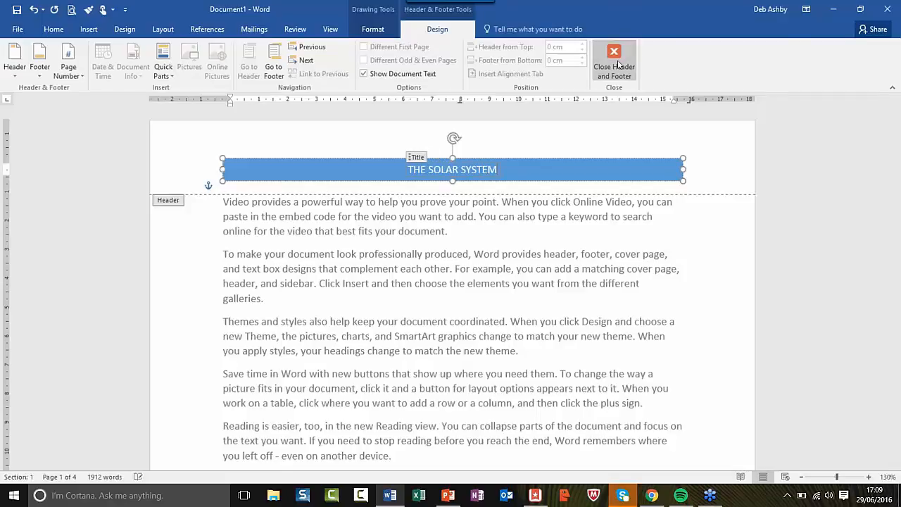
pyautogui.click(618, 65)
# Examine the THE SOLAR SYSTEM header across the pages of Document1 and return to page 1
pyautogui.scroll(-8, 451, 282)
pyautogui.scroll(-10, 452, 282)
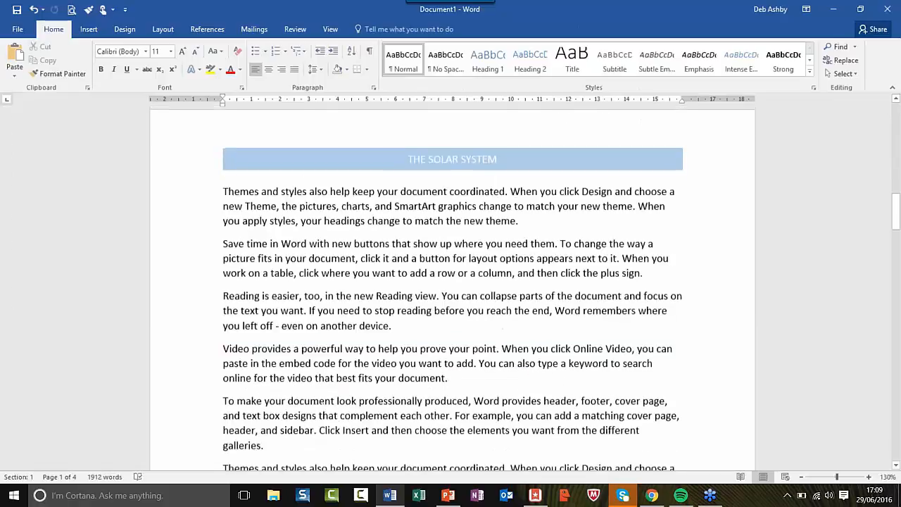
pyautogui.scroll(15, 545, 280)
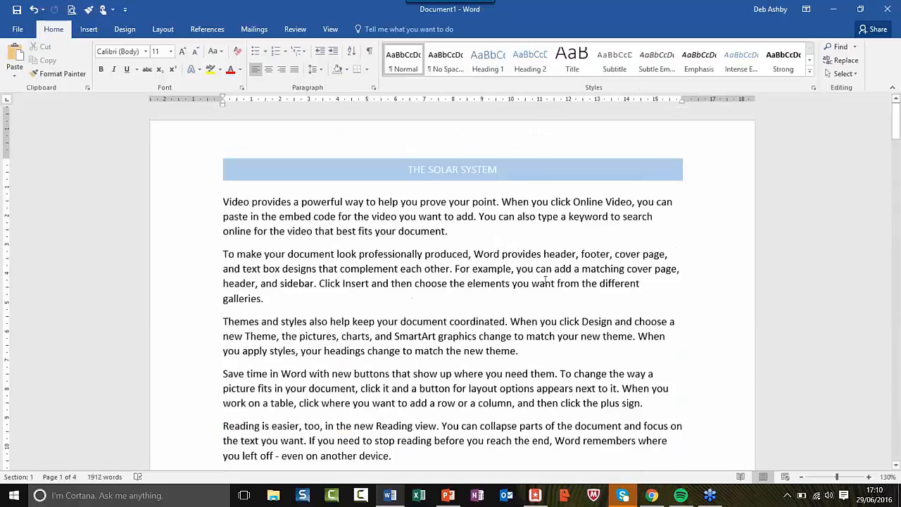
pyautogui.scroll(-10, 545, 280)
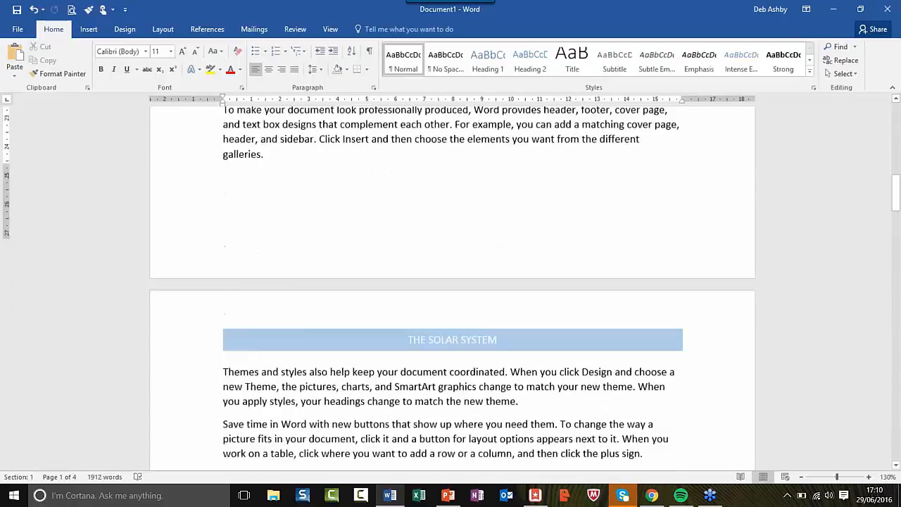
pyautogui.click(485, 289)
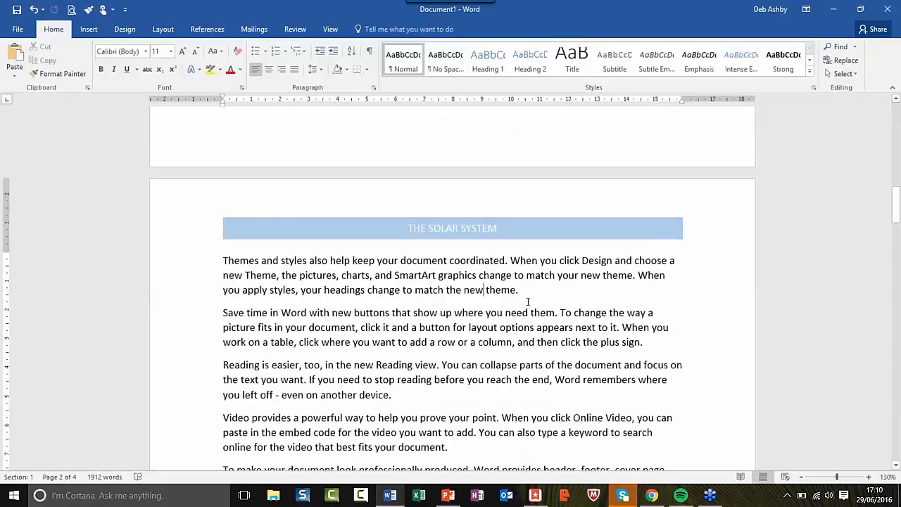
pyautogui.scroll(-3, 527, 301)
pyautogui.scroll(5, 526, 301)
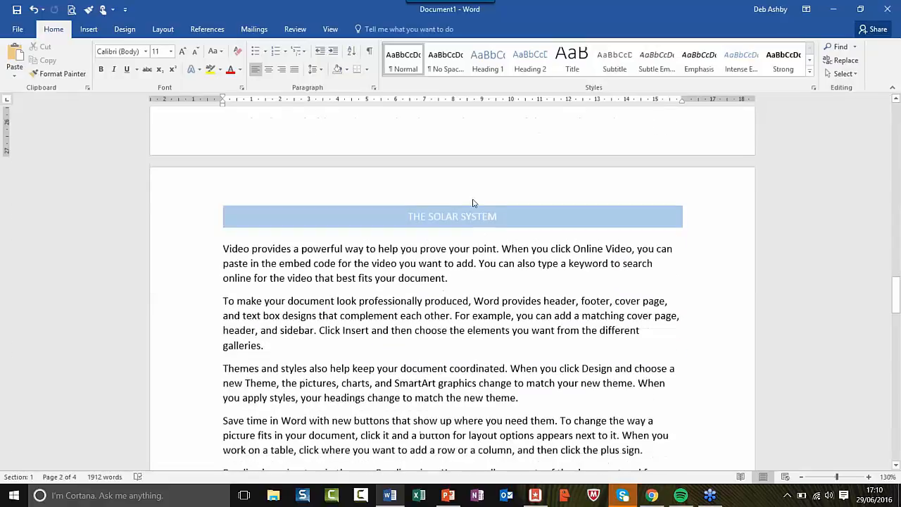
pyautogui.scroll(1, 533, 304)
pyautogui.scroll(-4, 532, 304)
pyautogui.scroll(3, 533, 304)
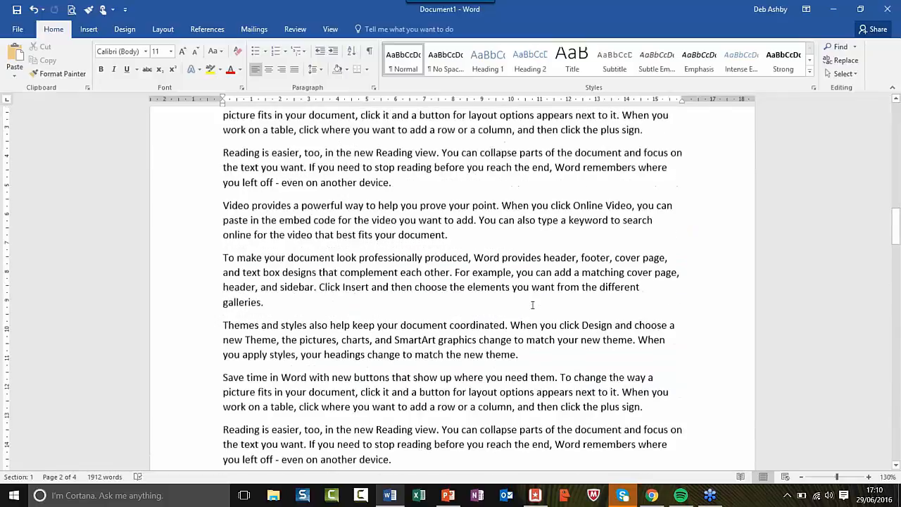
pyautogui.scroll(4, 476, 278)
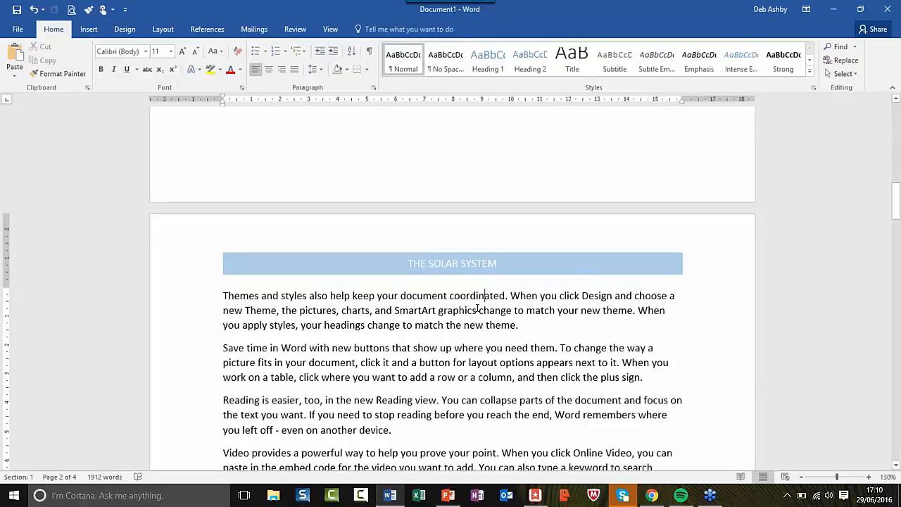
pyautogui.scroll(-5, 474, 330)
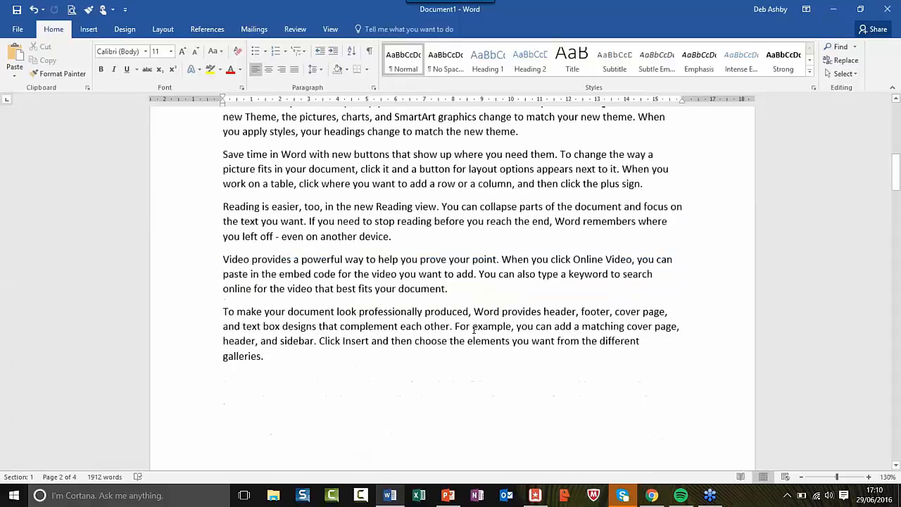
pyautogui.scroll(13, 473, 330)
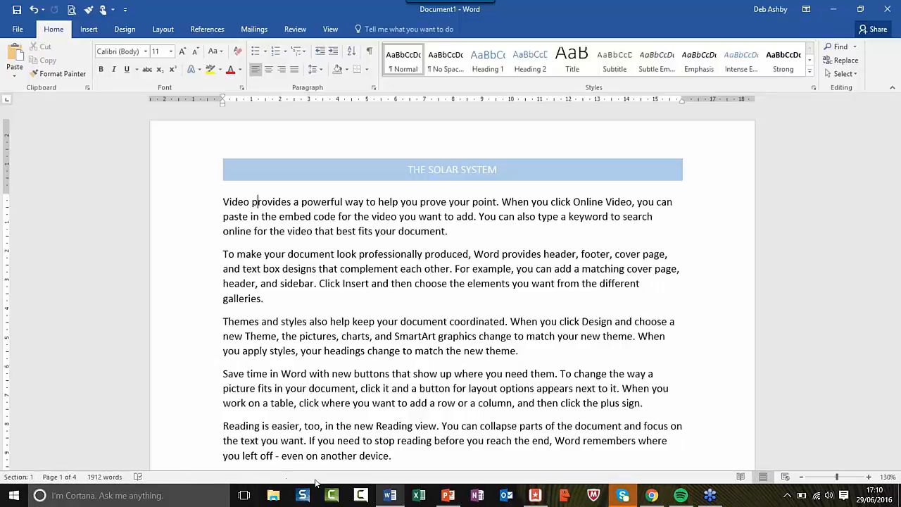
# Review the status bar display options and check which section the text on the document's pages belongs to
pyautogui.rightClick(440, 477)
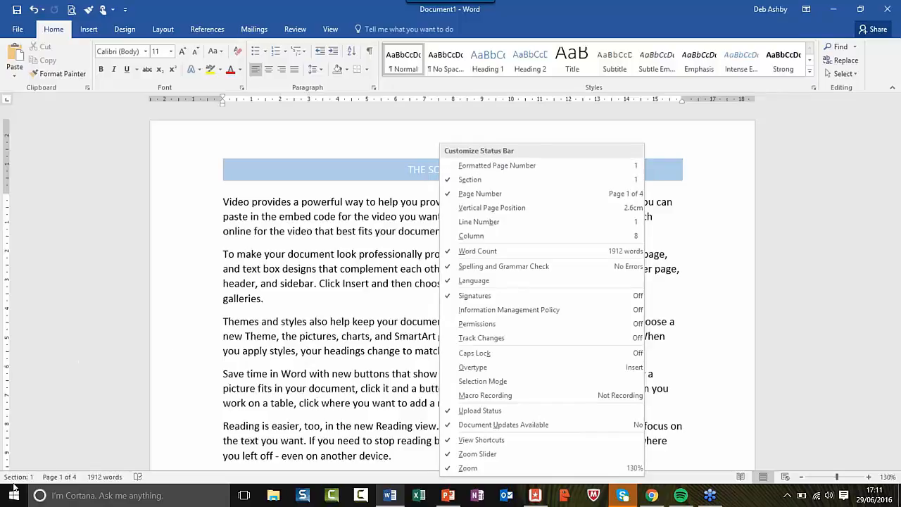
pyautogui.click(328, 303)
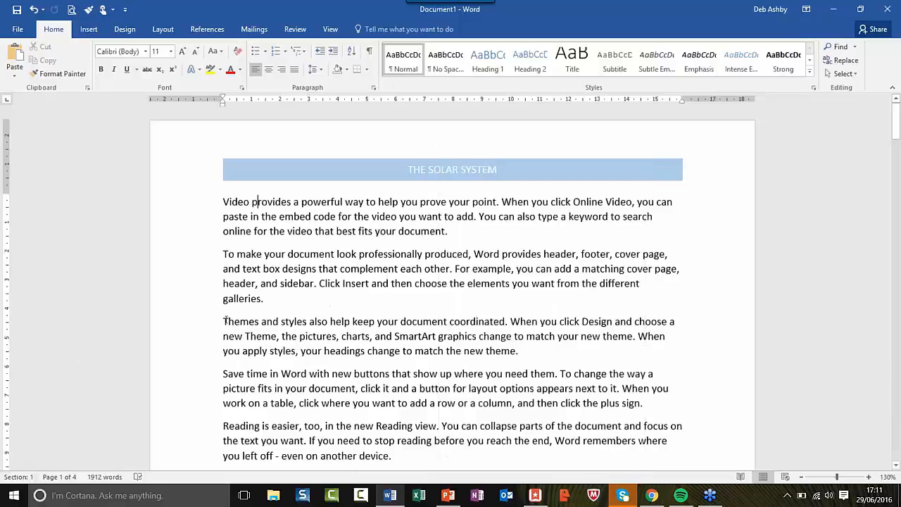
pyautogui.click(339, 283)
pyautogui.scroll(-15, 408, 236)
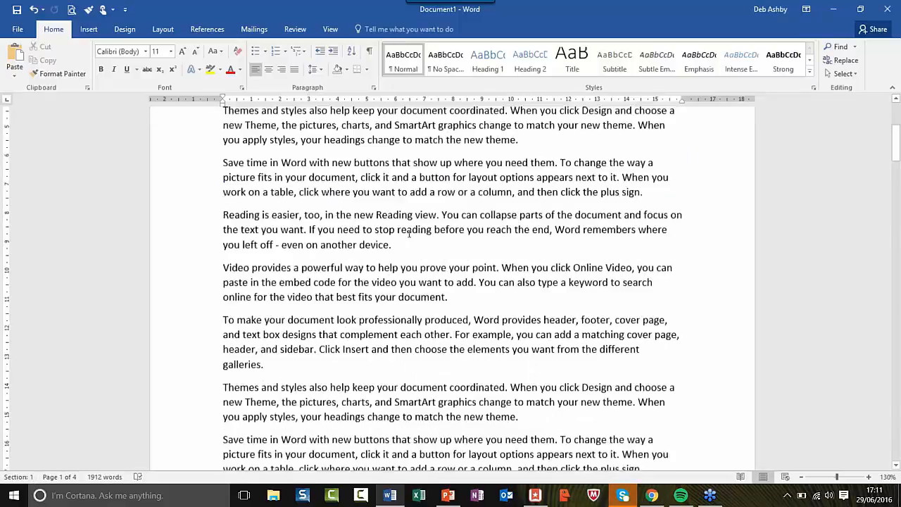
pyautogui.click(440, 256)
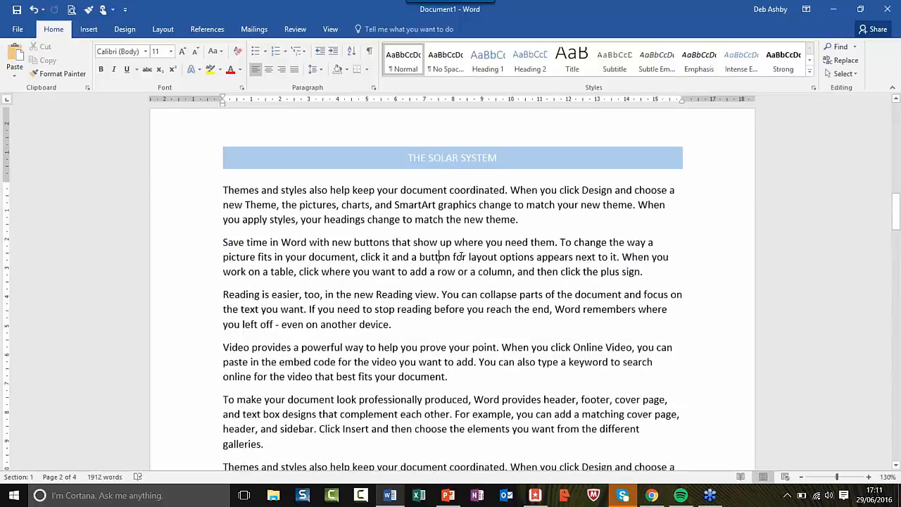
pyautogui.scroll(-8, 461, 256)
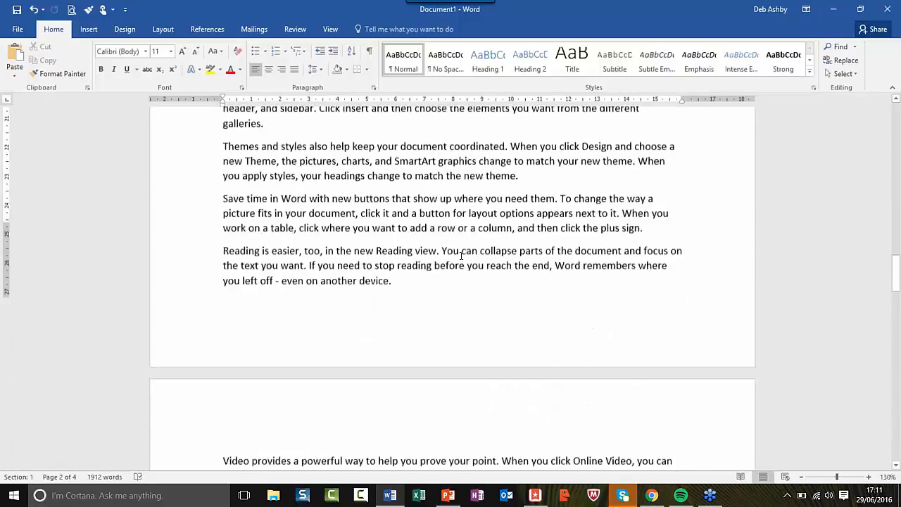
pyautogui.scroll(-8, 461, 255)
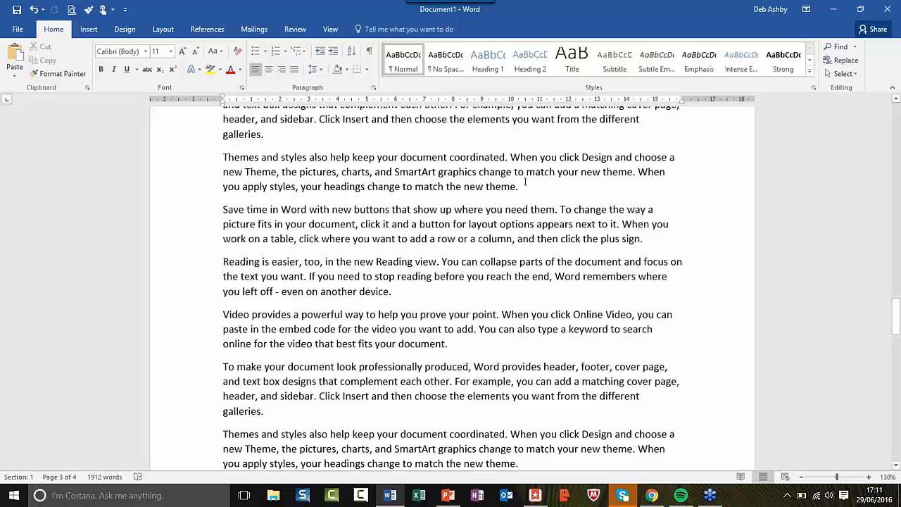
# Insert a continuous section break after the last paragraph on page 1
pyautogui.scroll(10, 528, 248)
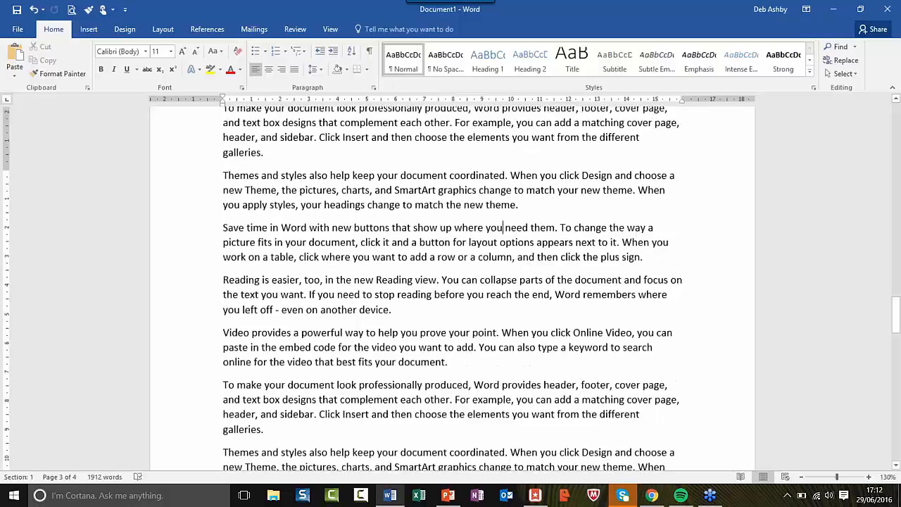
pyautogui.scroll(15, 533, 250)
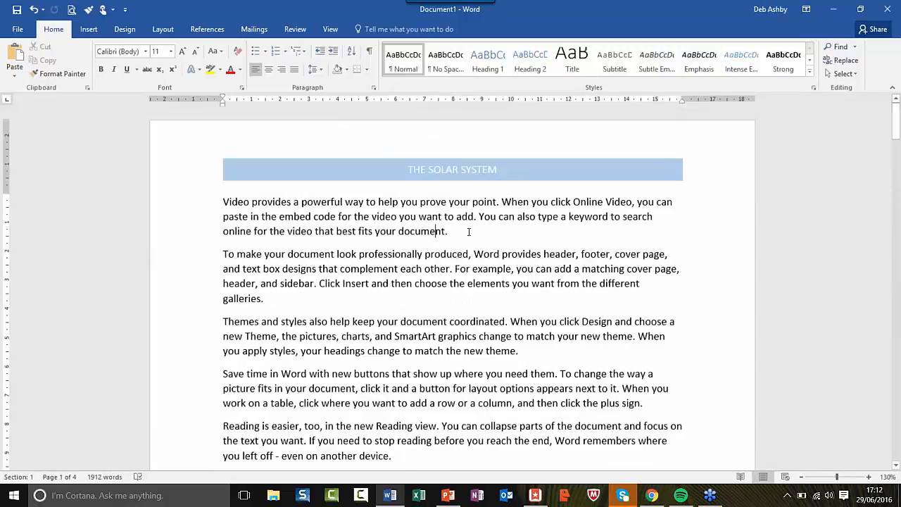
pyautogui.scroll(-10, 468, 232)
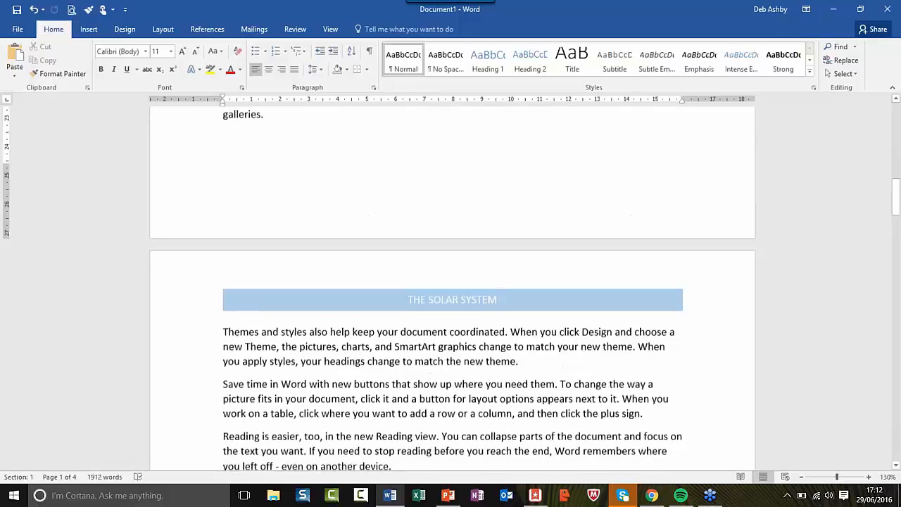
pyautogui.scroll(5, 582, 437)
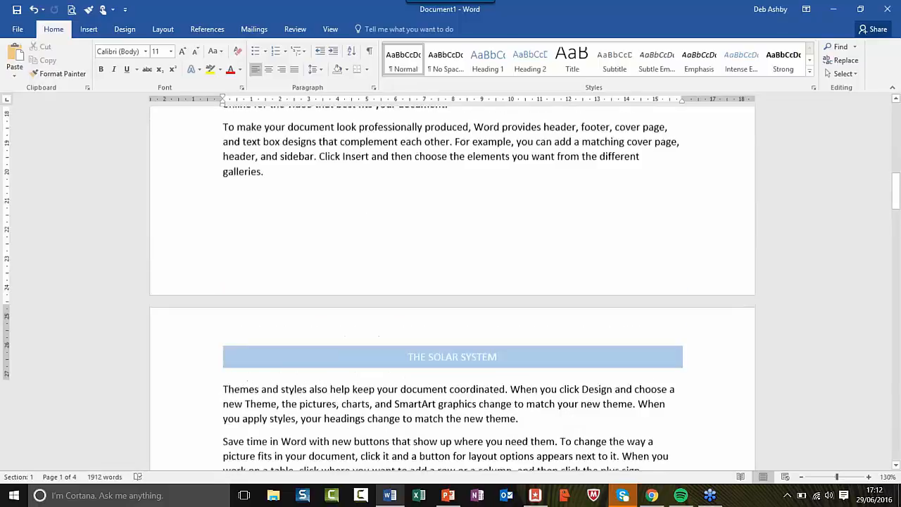
pyautogui.scroll(-3, 583, 437)
pyautogui.scroll(-1, 252, 120)
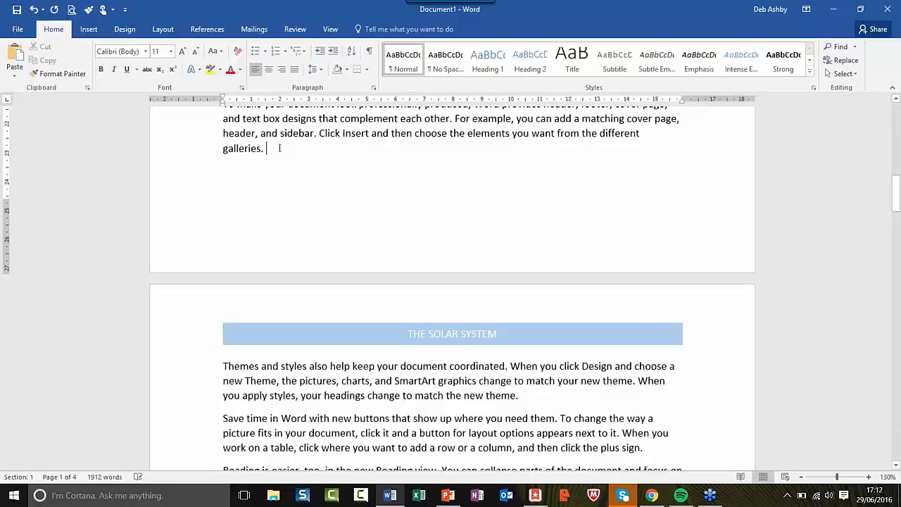
pyautogui.click(165, 31)
pyautogui.click(156, 49)
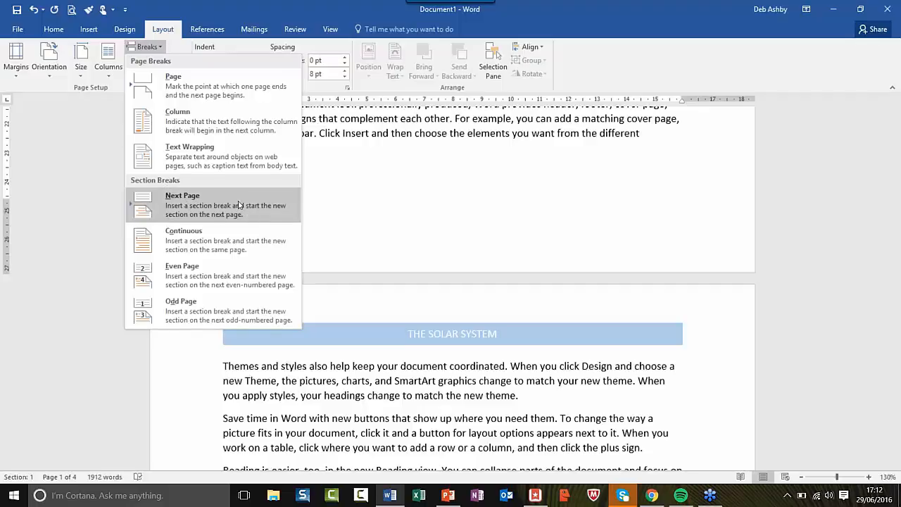
pyautogui.click(229, 243)
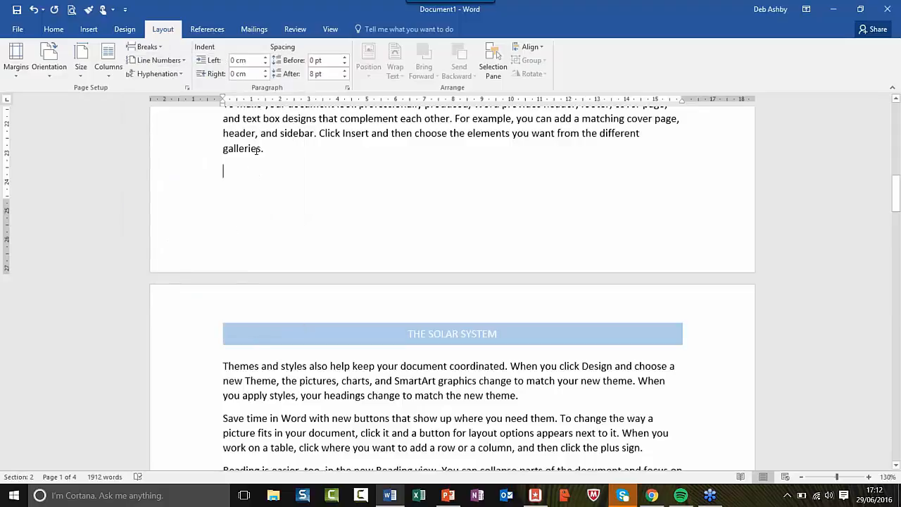
# Show the formatting marks and view the section break at the end of page 1
pyautogui.click(54, 29)
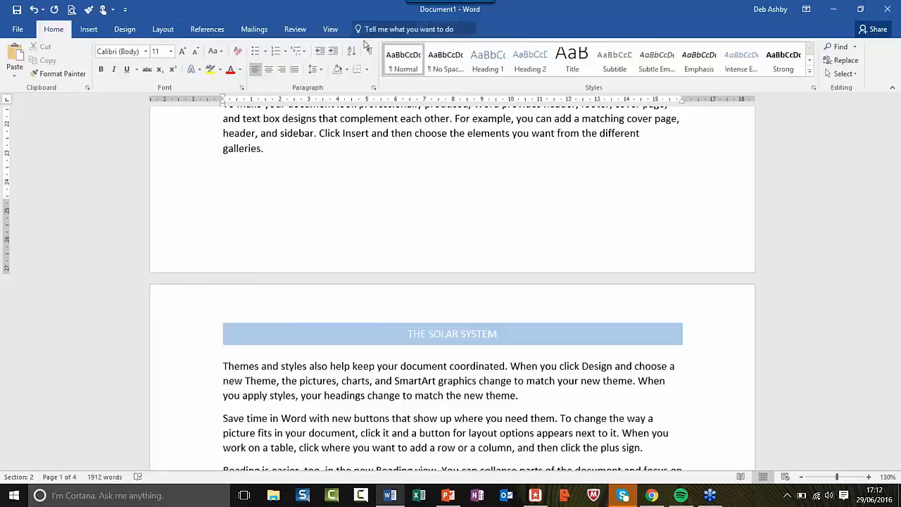
pyautogui.click(369, 52)
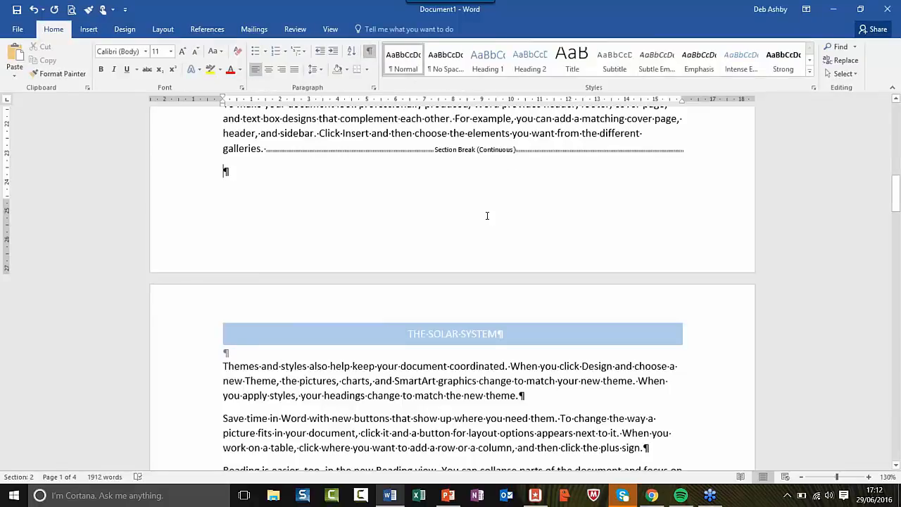
pyautogui.scroll(1, 418, 145)
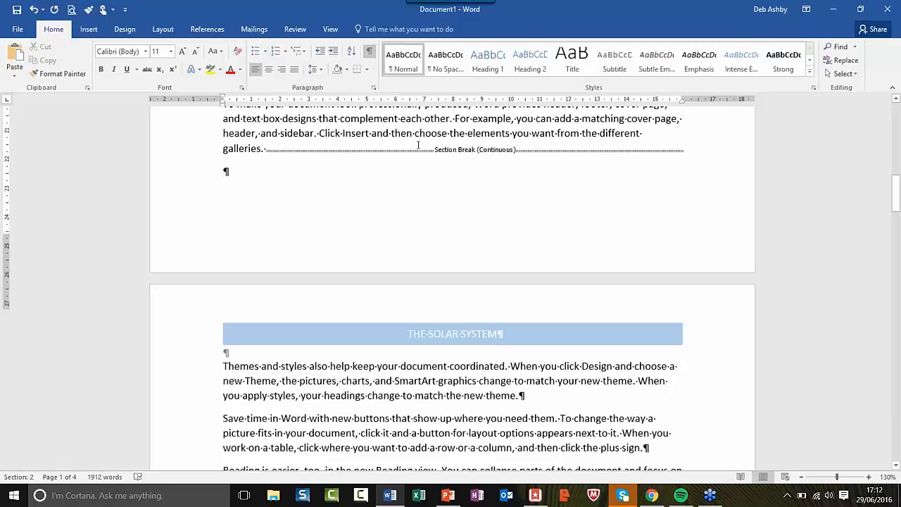
pyautogui.scroll(2, 418, 145)
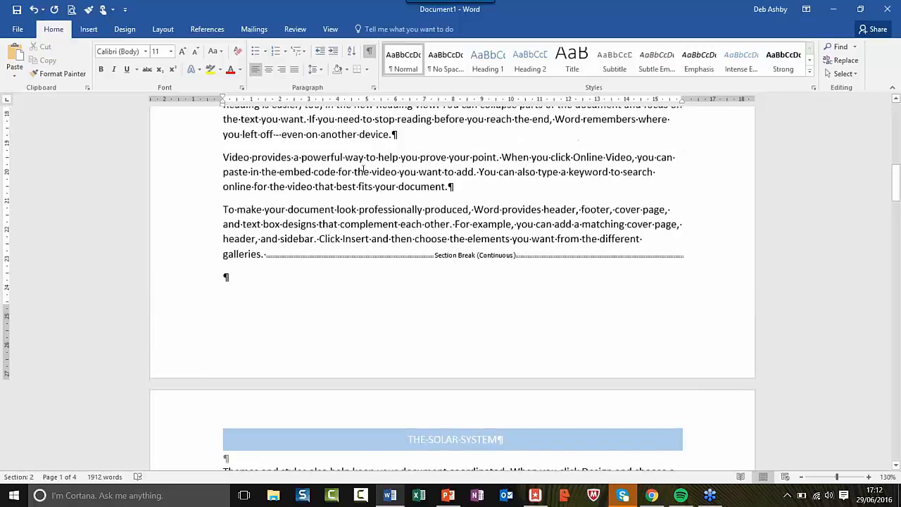
# Check the section number of text before and after the break, and examine the header on the pages that follow
pyautogui.click(364, 172)
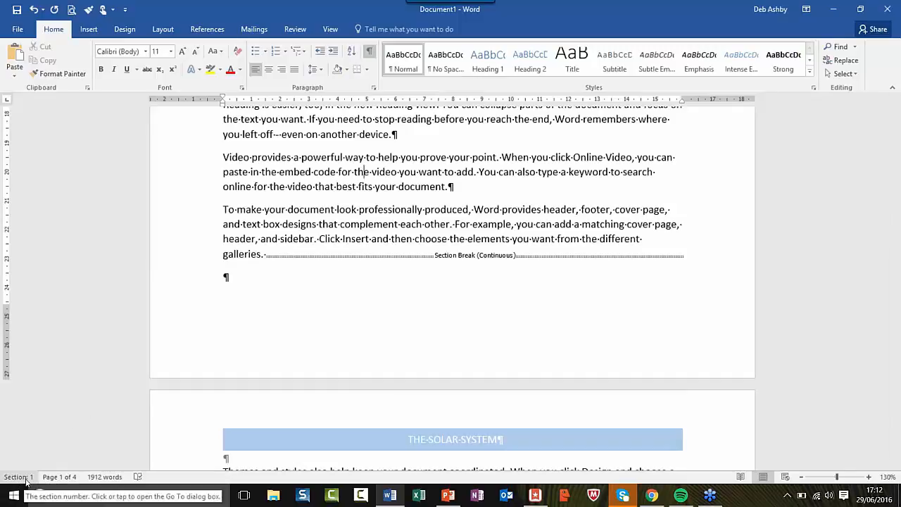
pyautogui.scroll(-3, 589, 193)
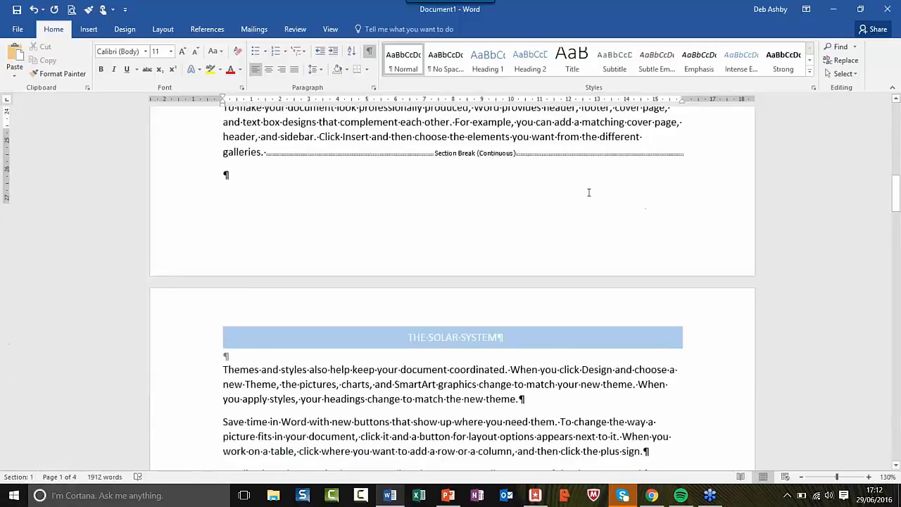
pyautogui.click(410, 310)
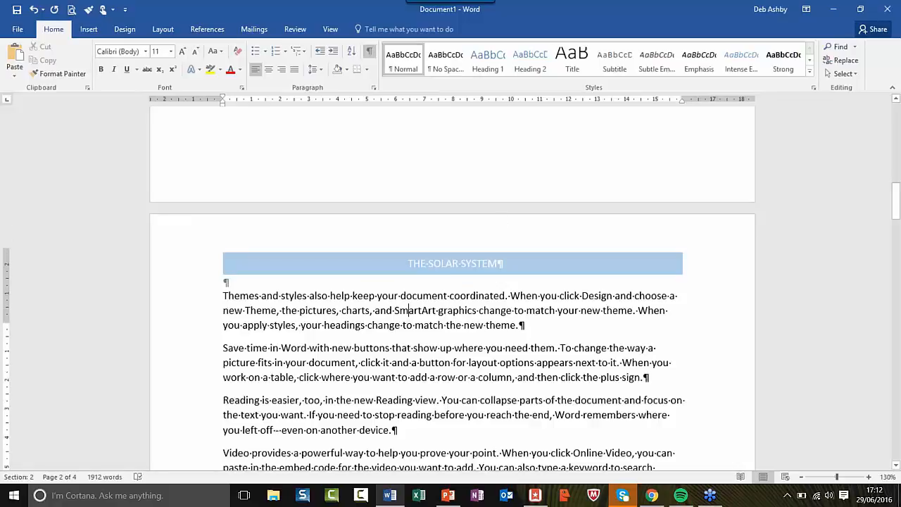
pyautogui.scroll(4, 501, 224)
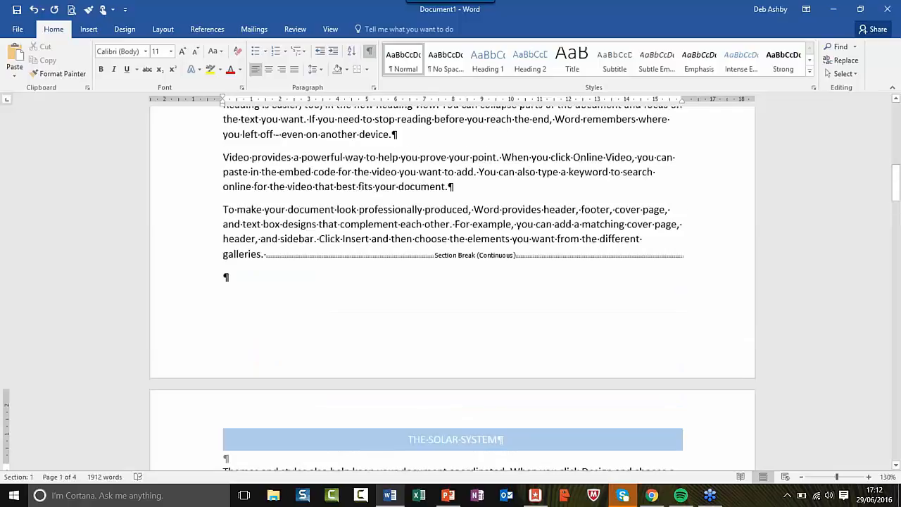
pyautogui.scroll(-1, 450, 282)
pyautogui.scroll(-4, 450, 281)
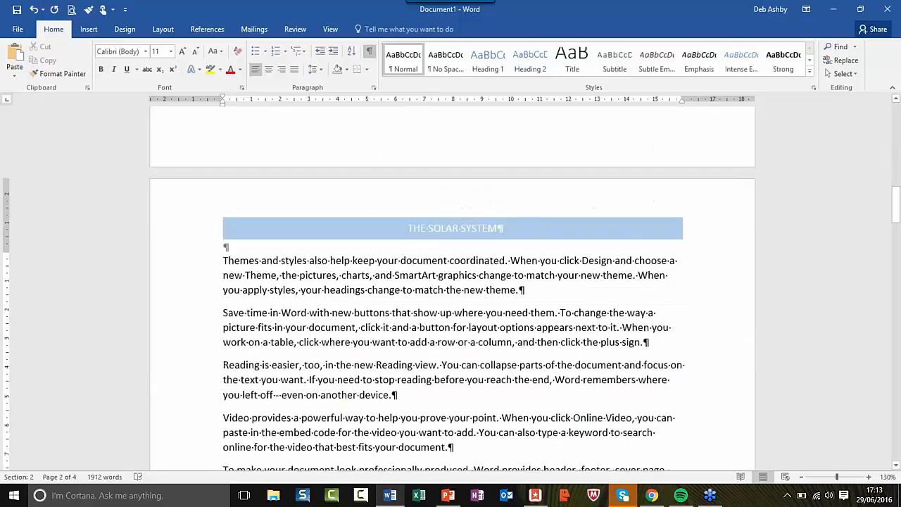
pyautogui.scroll(2, 450, 282)
pyautogui.scroll(-6, 451, 281)
pyautogui.scroll(7, 442, 284)
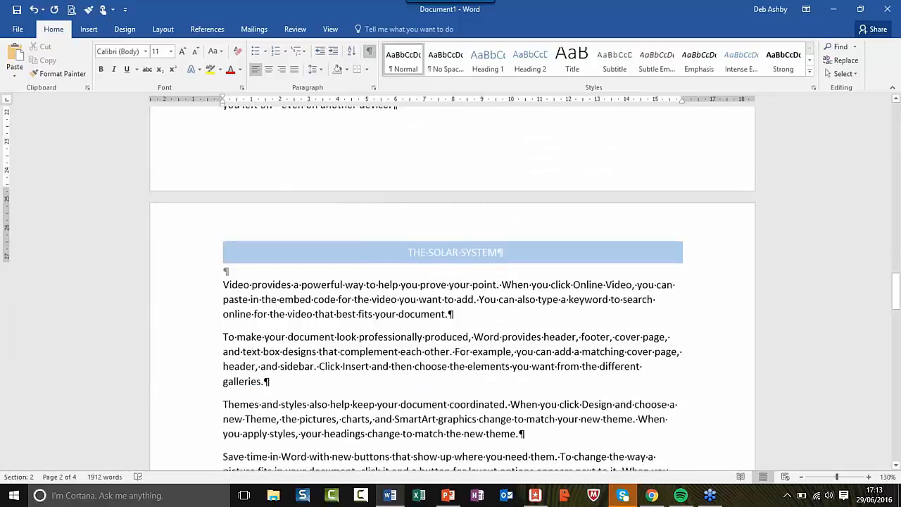
# Look through pages 1 to 3 to see where the first section ends and which header each page carries
pyautogui.scroll(4, 422, 430)
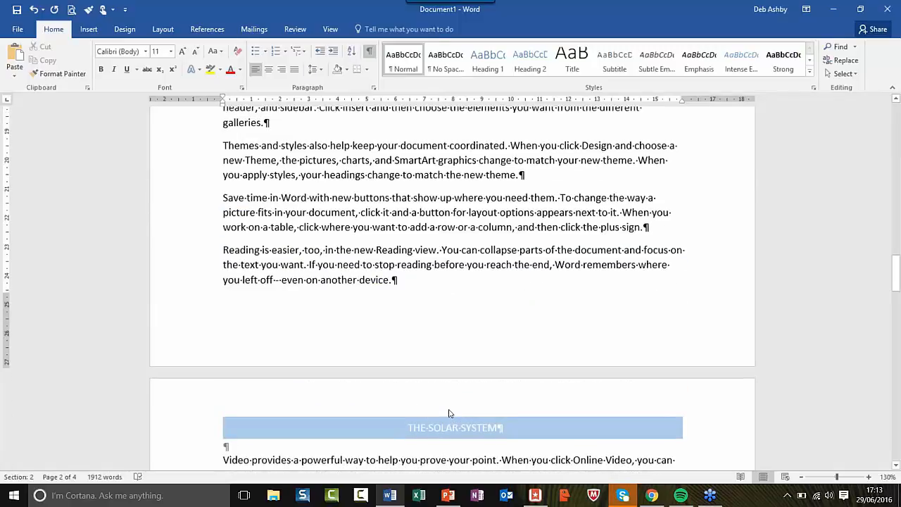
pyautogui.click(411, 280)
pyautogui.scroll(3, 442, 264)
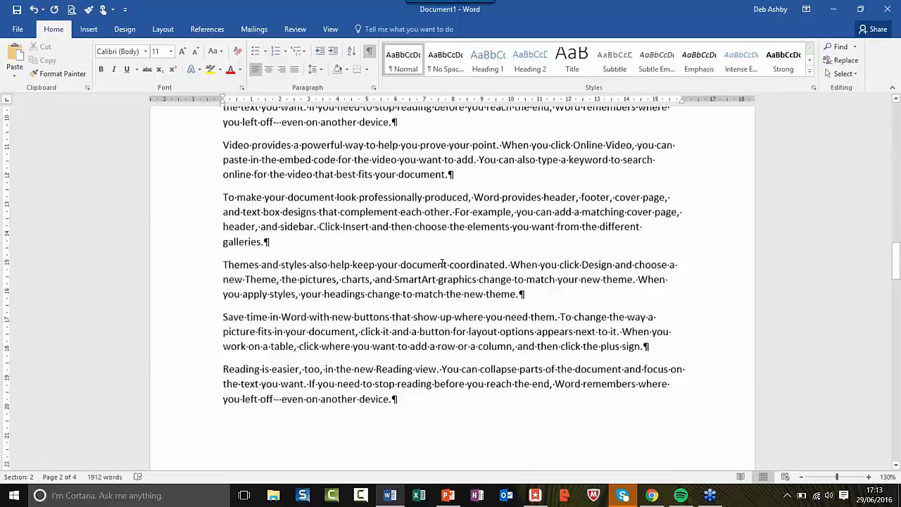
pyautogui.scroll(3, 442, 264)
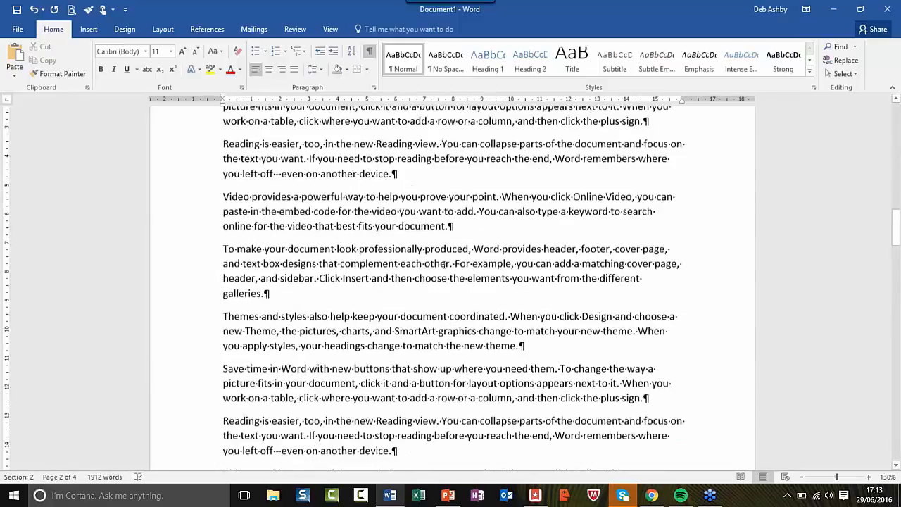
pyautogui.scroll(3, 444, 266)
pyautogui.scroll(-3, 485, 385)
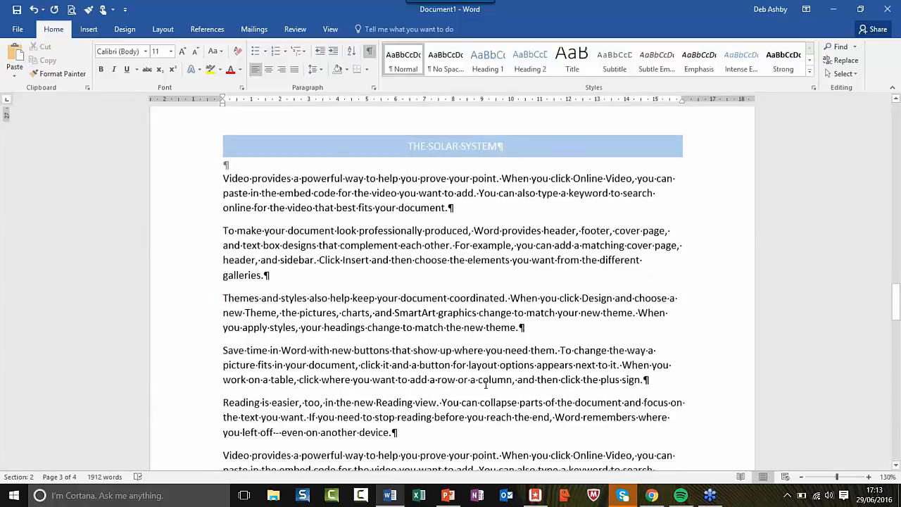
pyautogui.scroll(-3, 485, 384)
pyautogui.scroll(3, 564, 435)
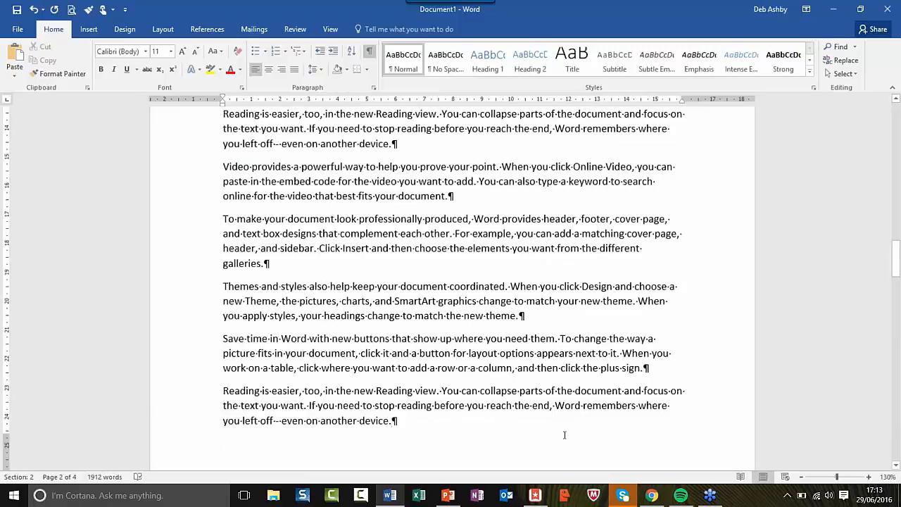
pyautogui.scroll(2, 564, 435)
pyautogui.scroll(-5, 543, 214)
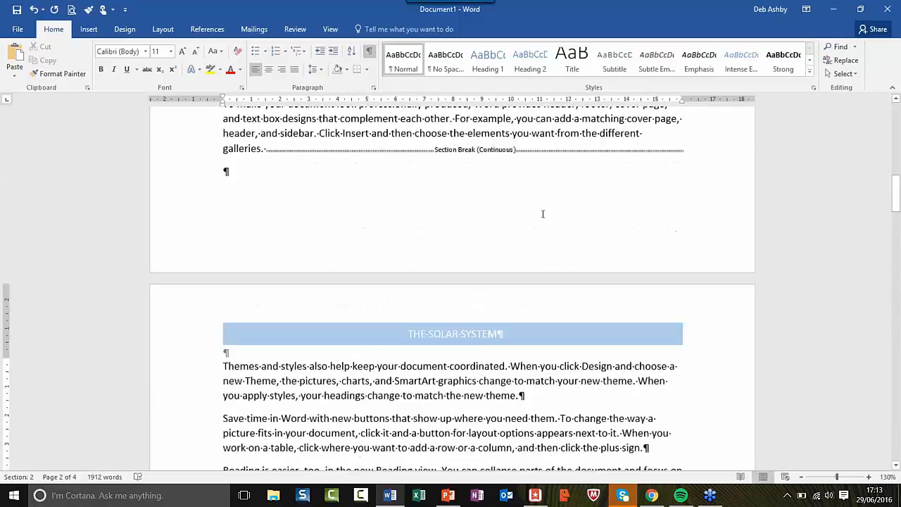
pyautogui.scroll(-1, 504, 380)
pyautogui.scroll(-5, 504, 380)
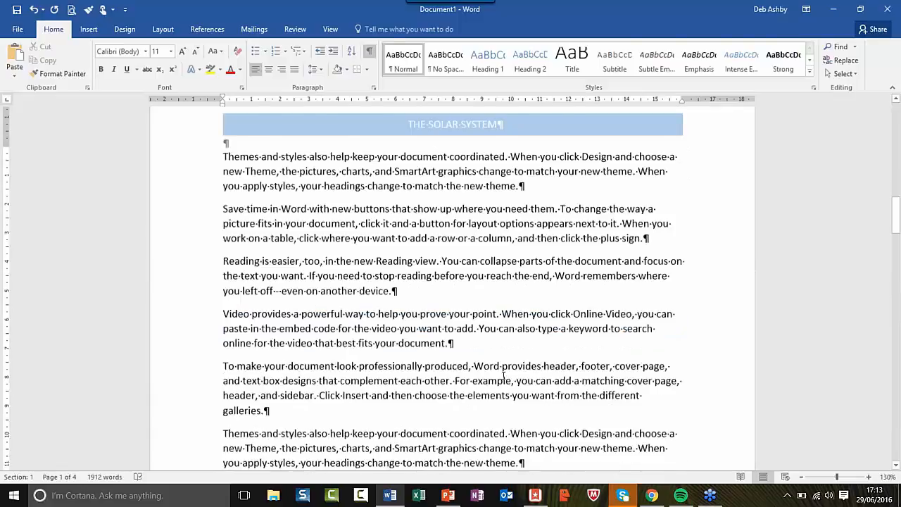
# Insert a continuous section break after the last paragraph on page 2
pyautogui.scroll(5, 504, 376)
pyautogui.click(163, 29)
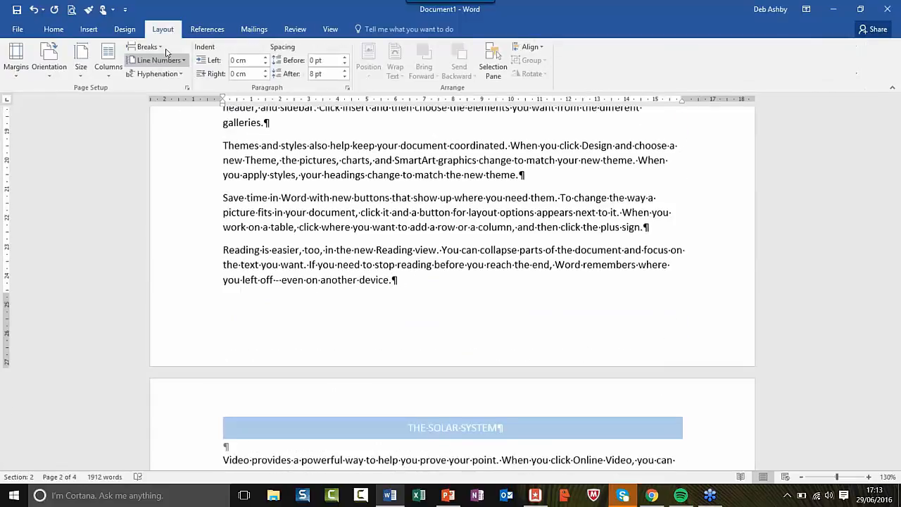
pyautogui.click(146, 46)
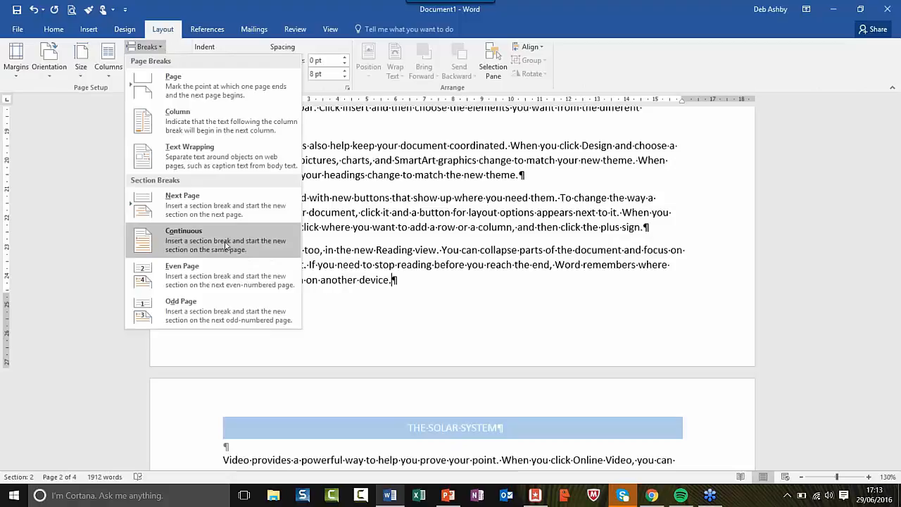
pyautogui.click(227, 245)
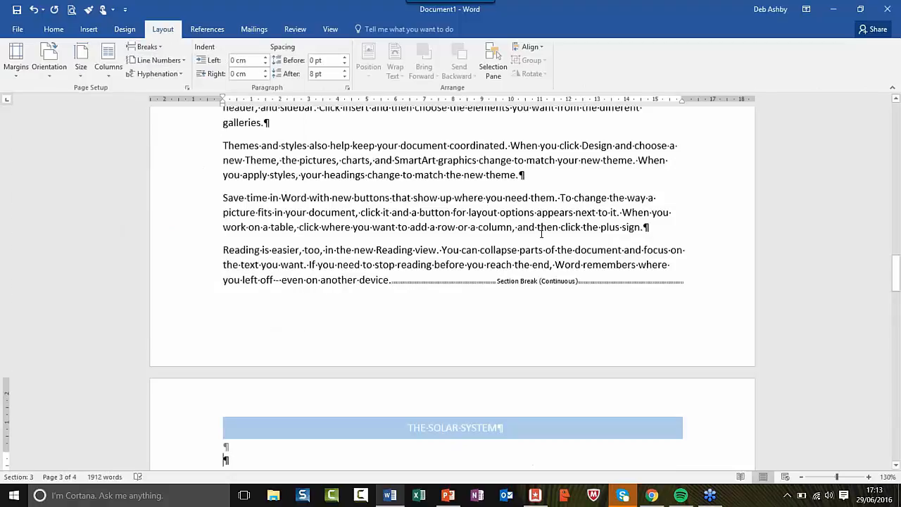
pyautogui.scroll(-4, 541, 234)
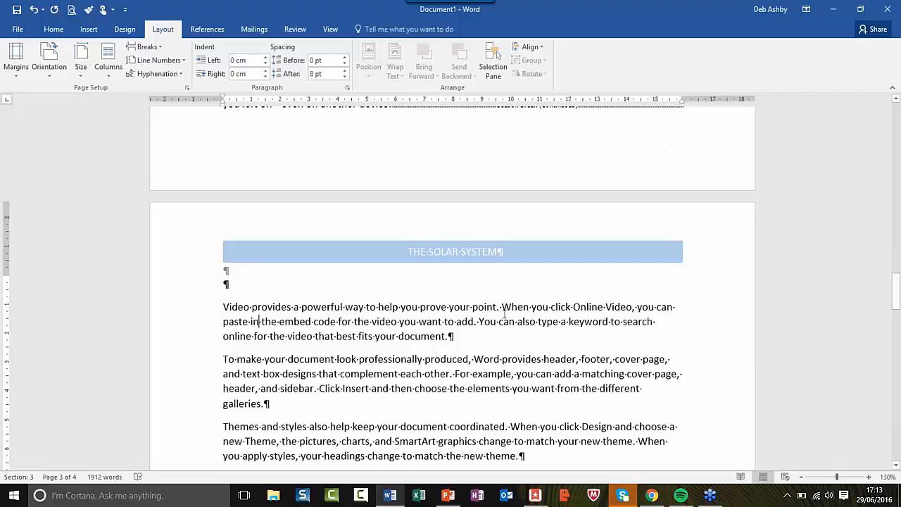
# Try to remove the THE SOLAR SYSTEM title box from the section 2 header on page 2, and leave header editing
pyautogui.scroll(12, 504, 313)
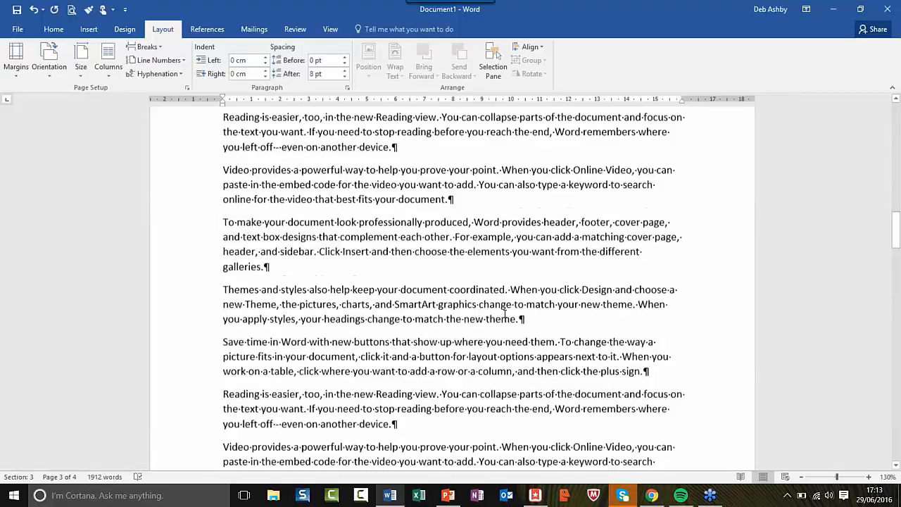
pyautogui.scroll(-5, 504, 313)
pyautogui.doubleClick(536, 250)
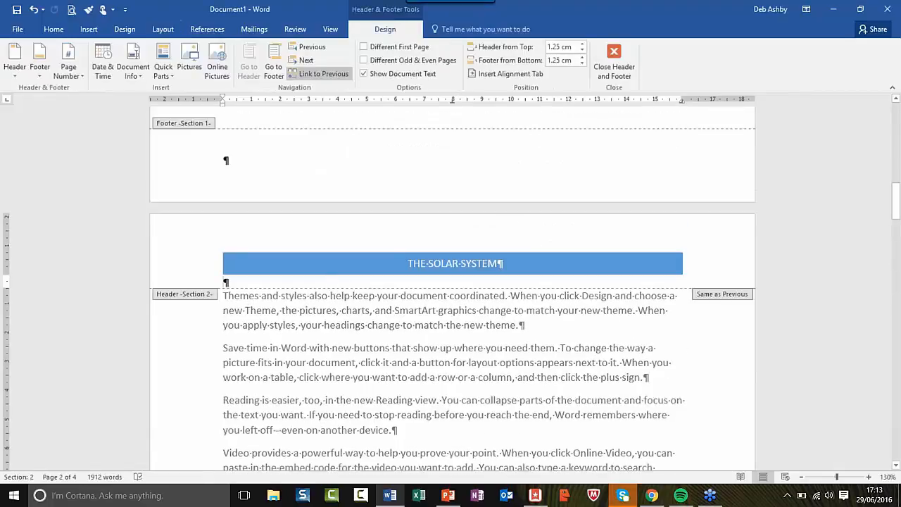
pyautogui.click(557, 252)
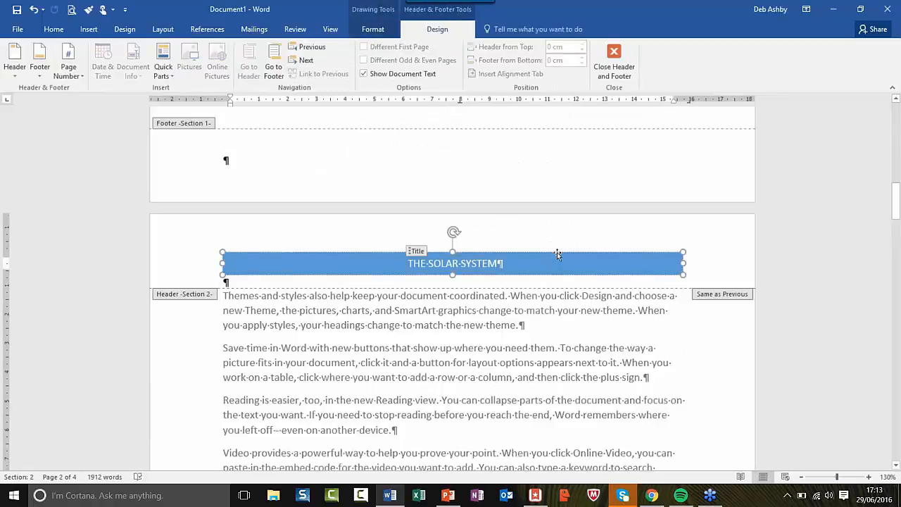
pyautogui.click(556, 252)
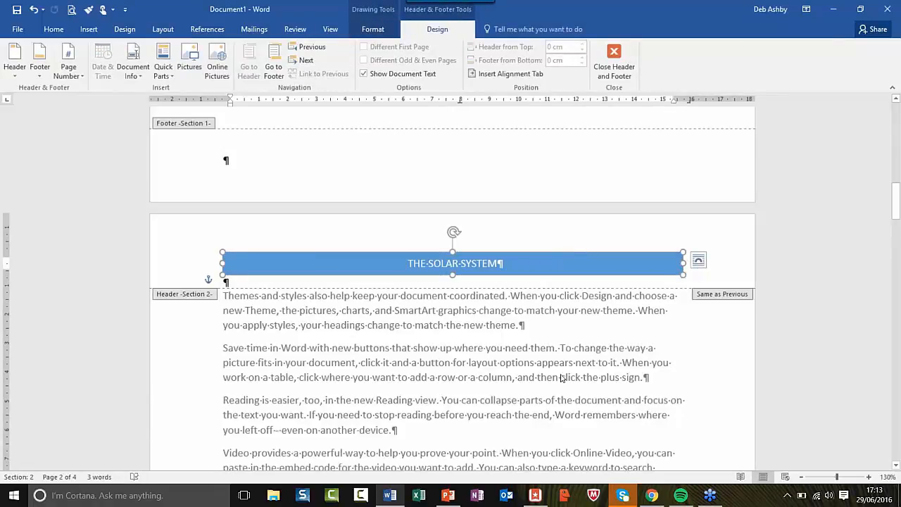
pyautogui.click(535, 255)
pyautogui.click(535, 255)
pyautogui.press('Delete')
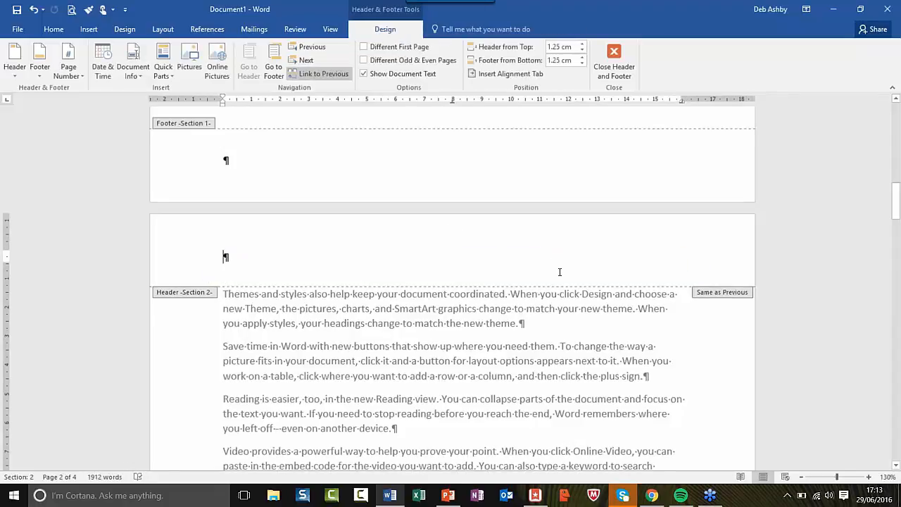
pyautogui.click(616, 62)
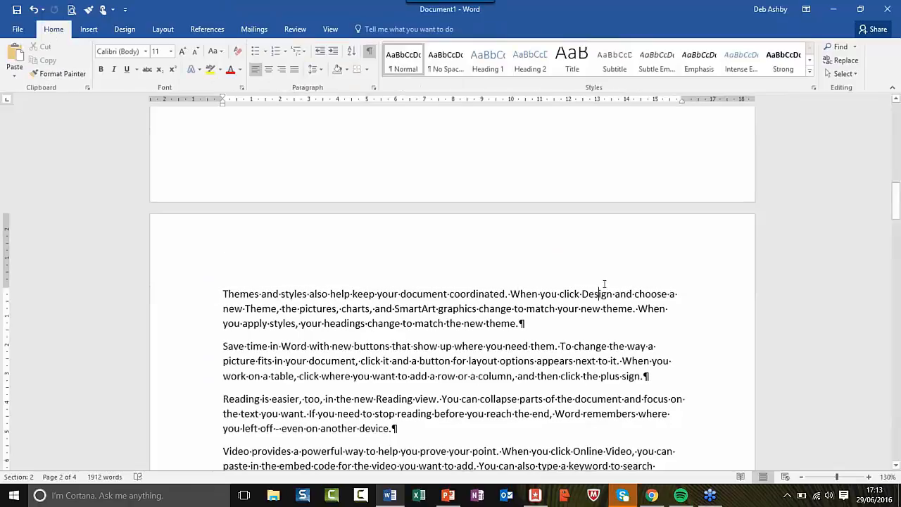
# Check the headers on the pages after page 2, and undo the deletion of the header title box
pyautogui.scroll(-1, 604, 284)
pyautogui.scroll(-5, 604, 282)
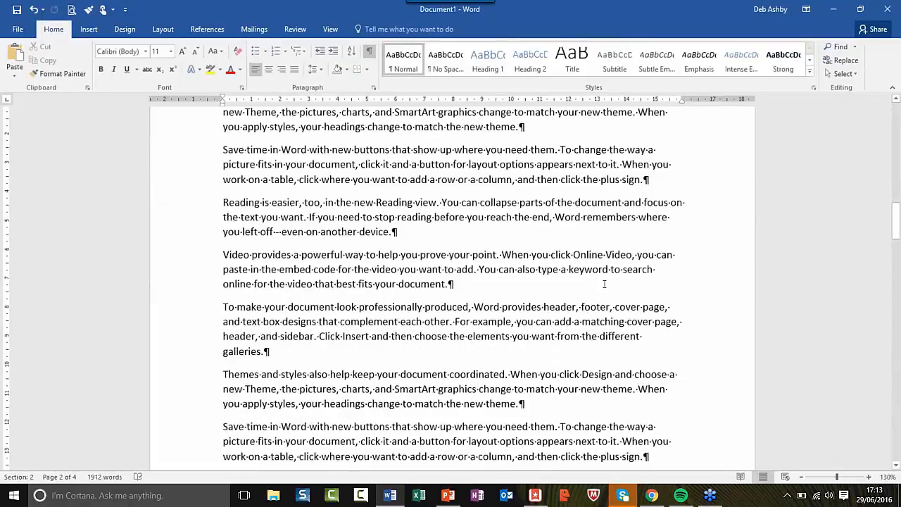
pyautogui.scroll(-10, 603, 284)
pyautogui.scroll(-9, 604, 283)
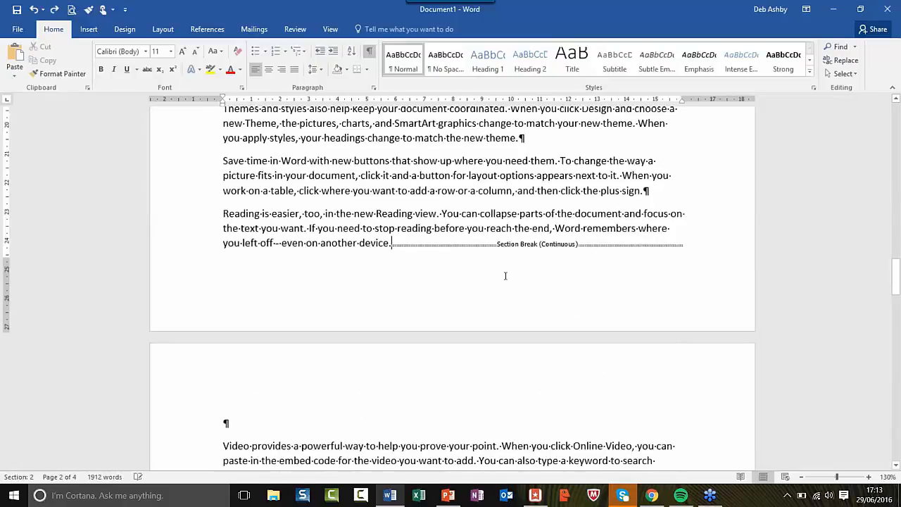
pyautogui.write('THE SOLAR SYSTEM')
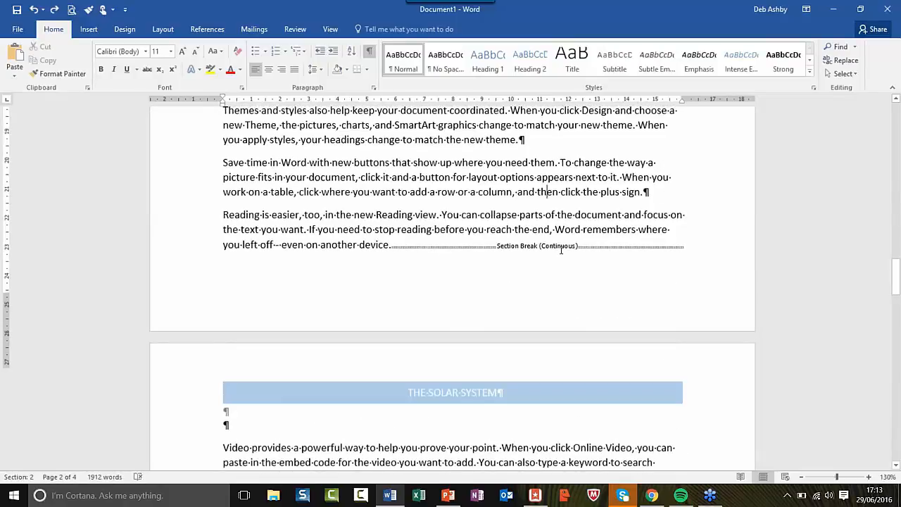
# Open the section 2 header on page 2 and turn off Link to Previous
pyautogui.scroll(5, 561, 249)
pyautogui.scroll(12, 560, 252)
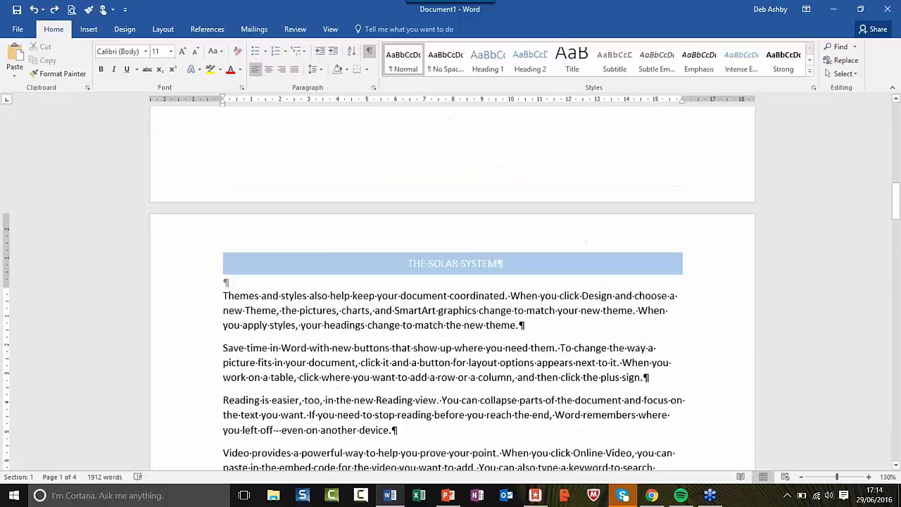
pyautogui.scroll(-7, 560, 252)
pyautogui.doubleClick(560, 279)
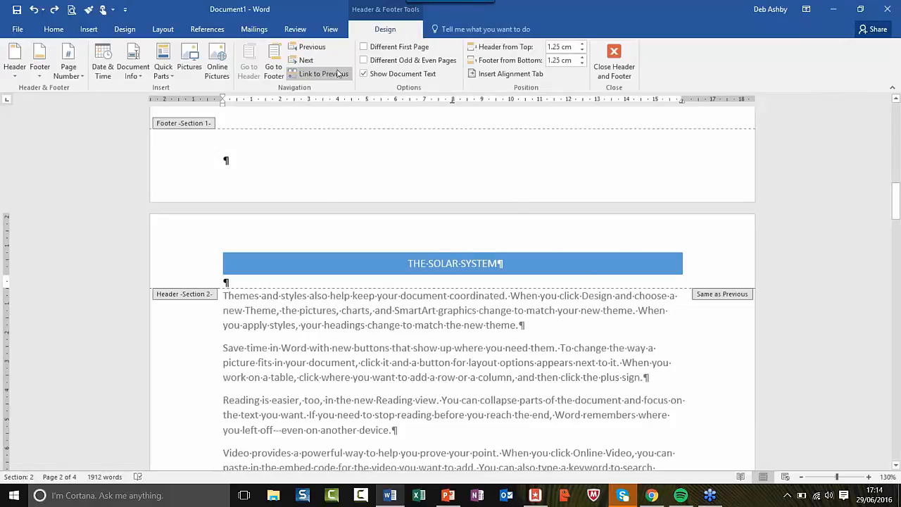
pyautogui.scroll(2, 438, 153)
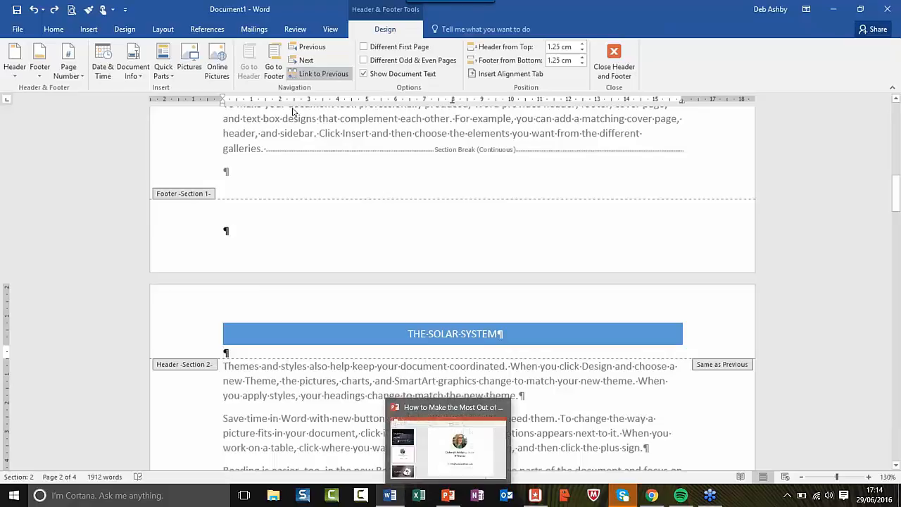
pyautogui.click(323, 74)
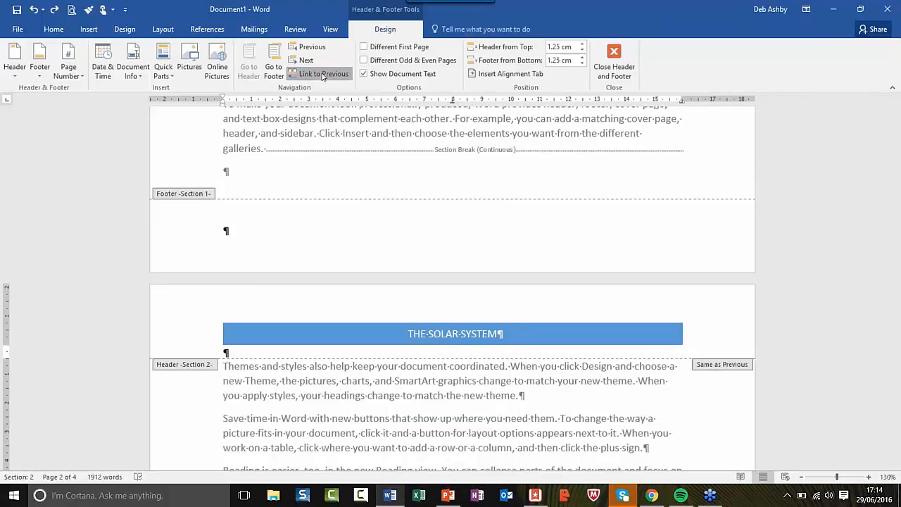
# Delete the THE SOLAR SYSTEM title box from the unlinked section 2 header and return to the body text
pyautogui.scroll(-4, 450, 282)
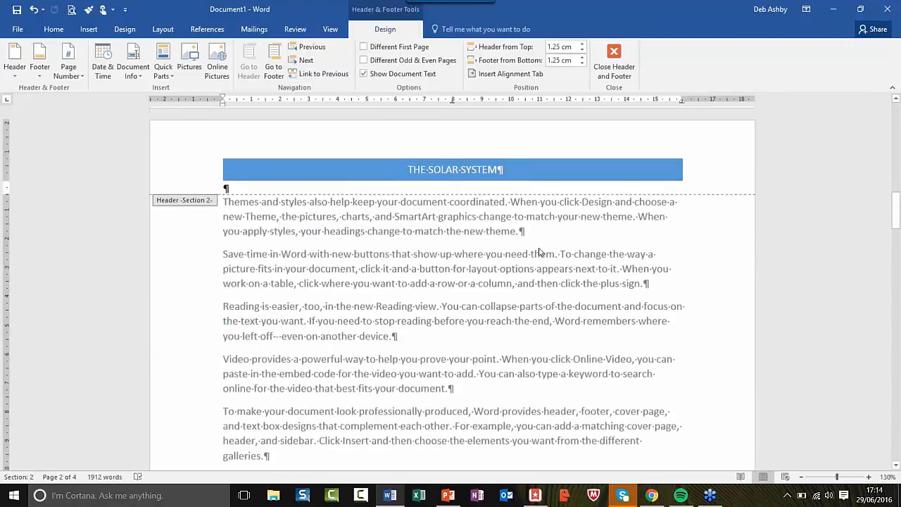
pyautogui.click(500, 171)
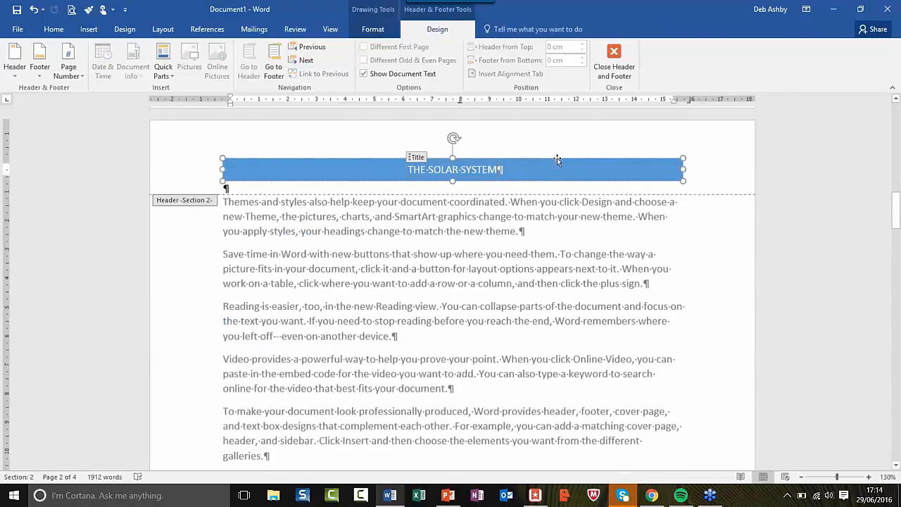
pyautogui.click(556, 157)
pyautogui.press('Delete')
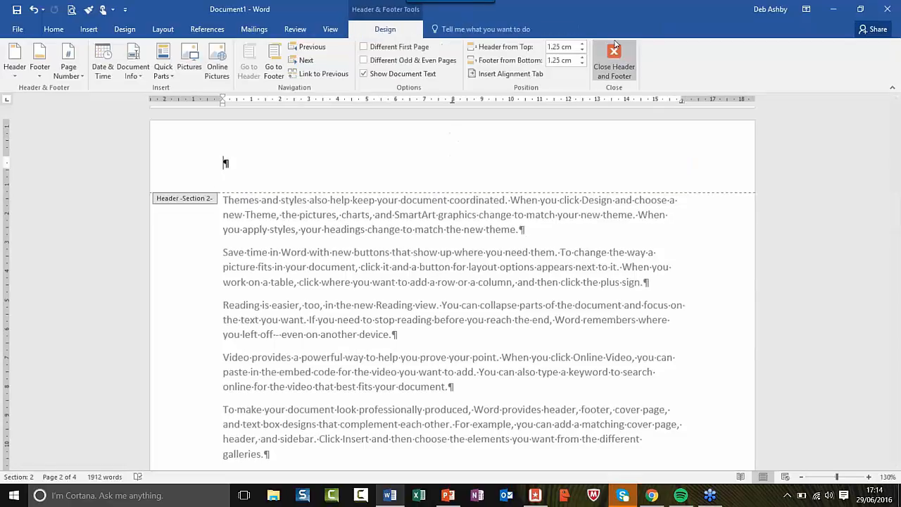
pyautogui.click(613, 62)
pyautogui.click(429, 278)
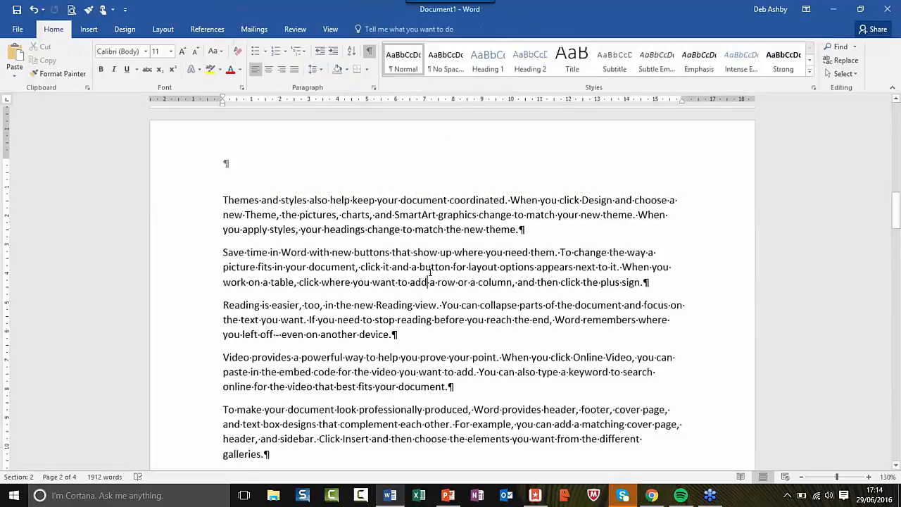
# Compare the headers on page 3 and page 1 with the emptied header on page 2
pyautogui.scroll(-3, 429, 273)
pyautogui.scroll(-5, 429, 271)
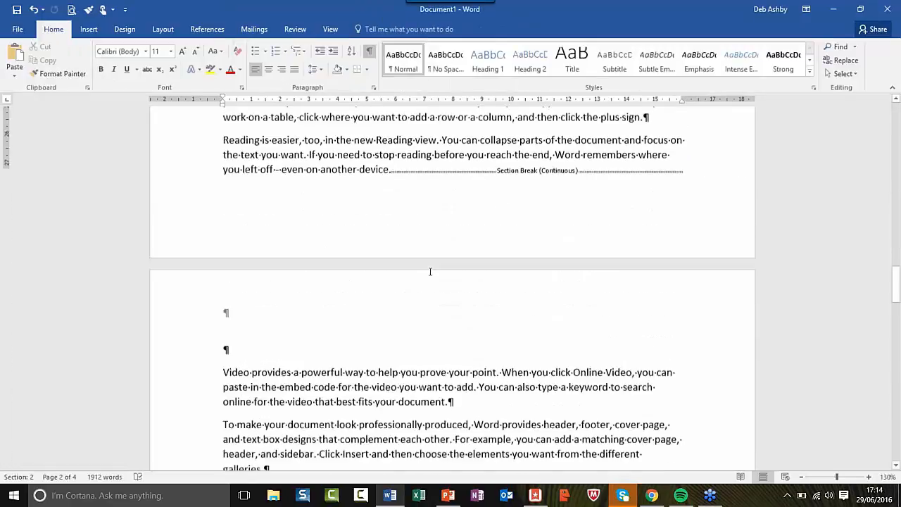
pyautogui.scroll(20, 430, 272)
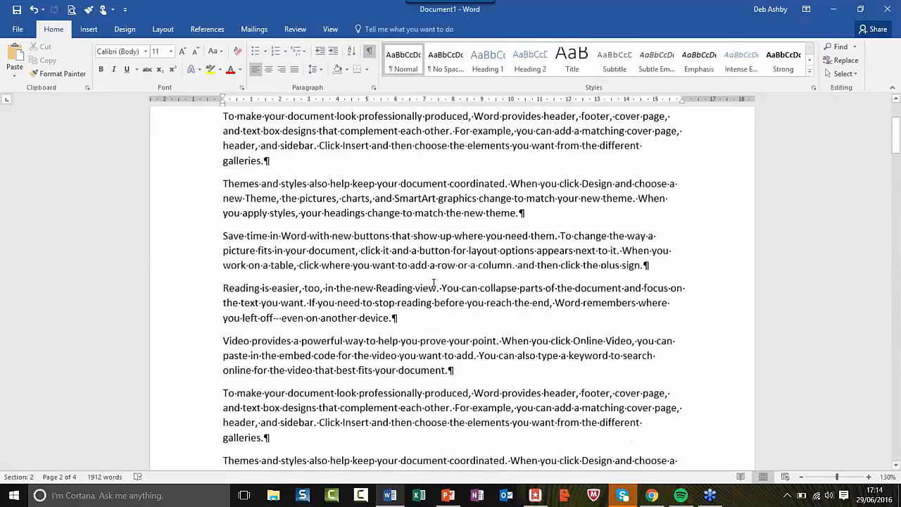
pyautogui.scroll(4, 434, 283)
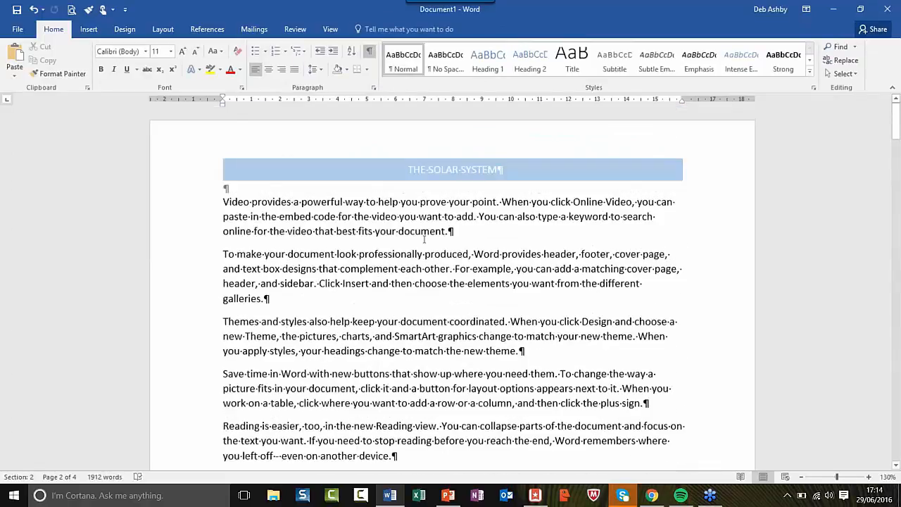
# Undo the removal of the title box from the section 2 header, and examine the headers on pages 2 and 3
pyautogui.scroll(10, 425, 240)
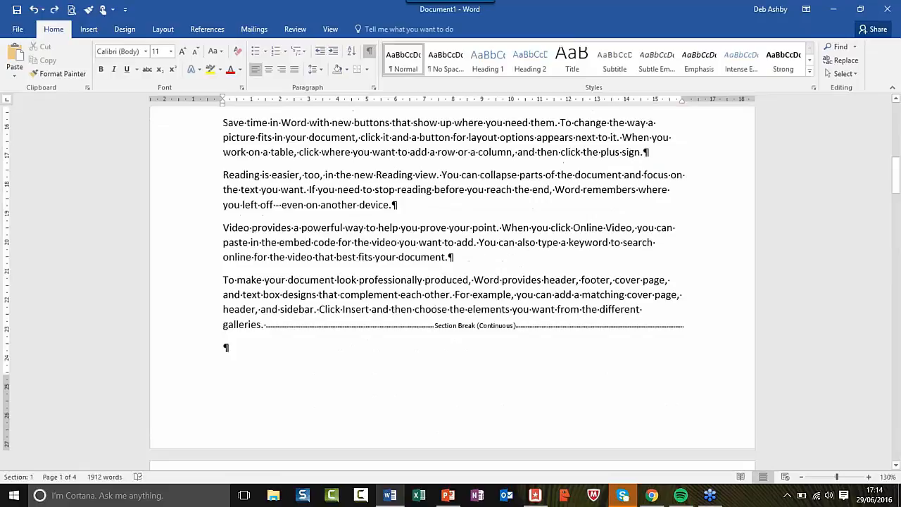
pyautogui.scroll(5, 486, 274)
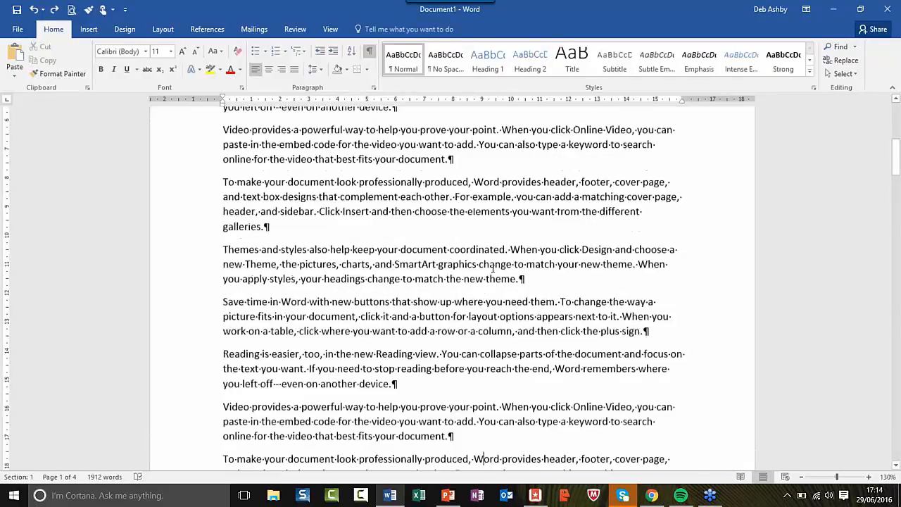
pyautogui.scroll(10, 493, 269)
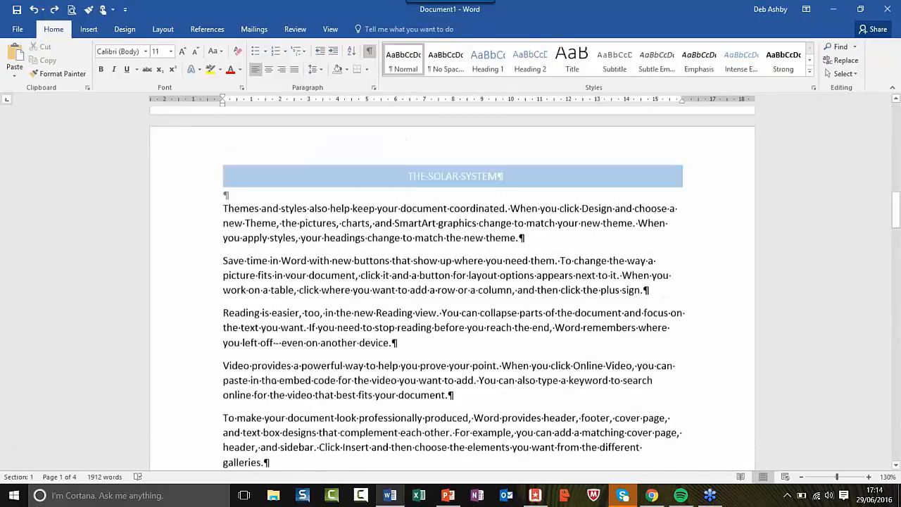
pyautogui.scroll(-15, 486, 273)
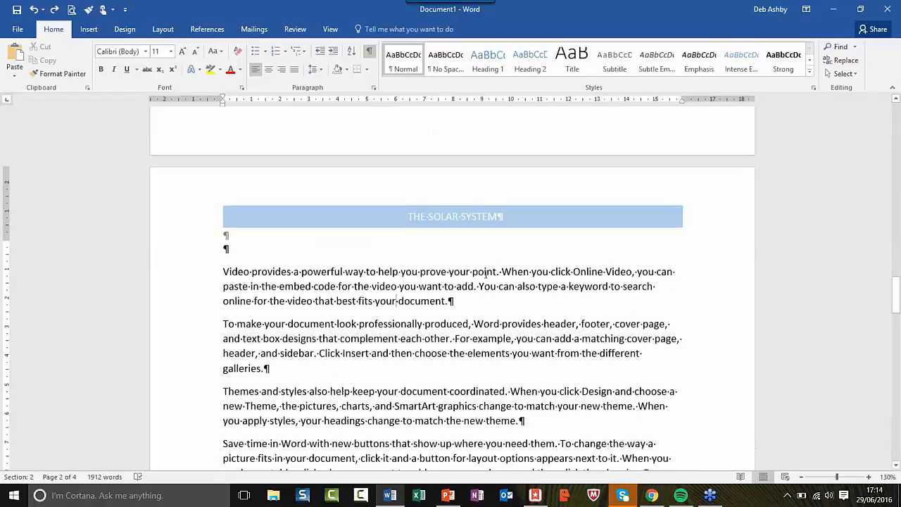
# Examine the section 3 header on page 3 and compare it with the header on page 4
pyautogui.doubleClick(519, 201)
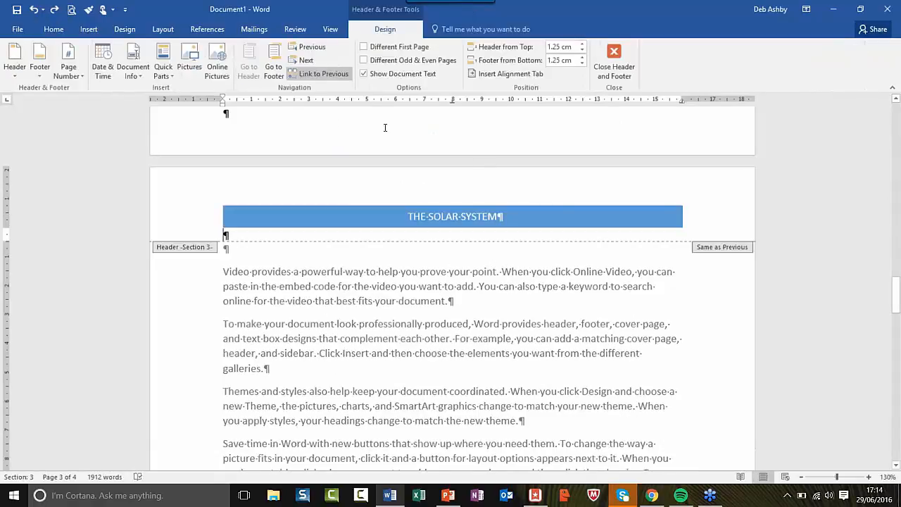
pyautogui.click(612, 58)
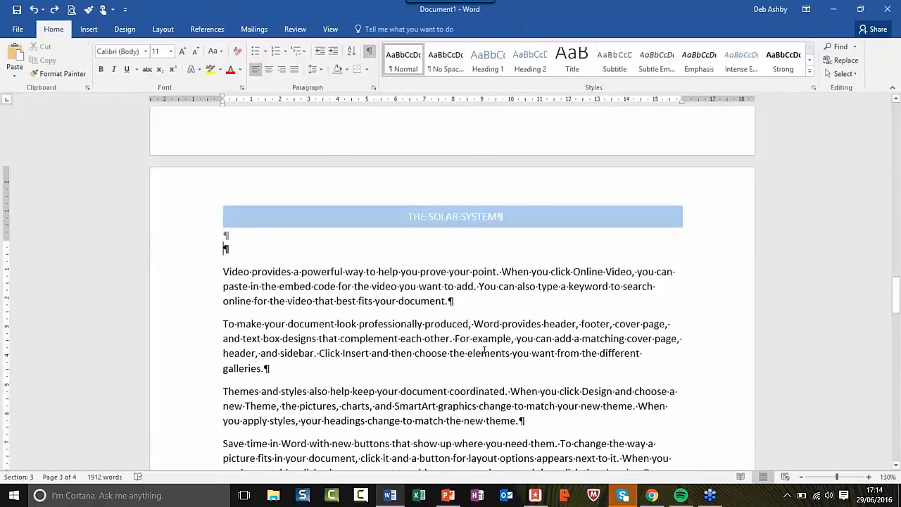
pyautogui.scroll(-1, 484, 350)
pyautogui.scroll(-20, 484, 350)
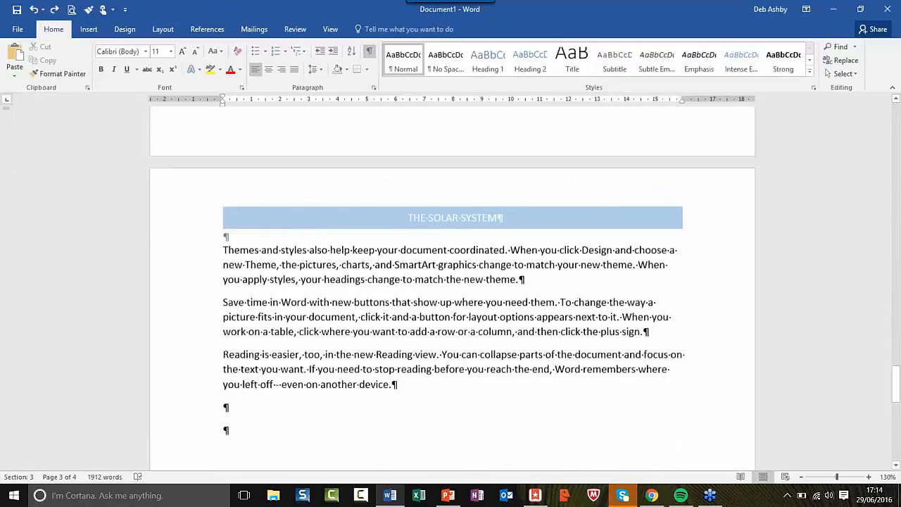
pyautogui.scroll(8, 452, 288)
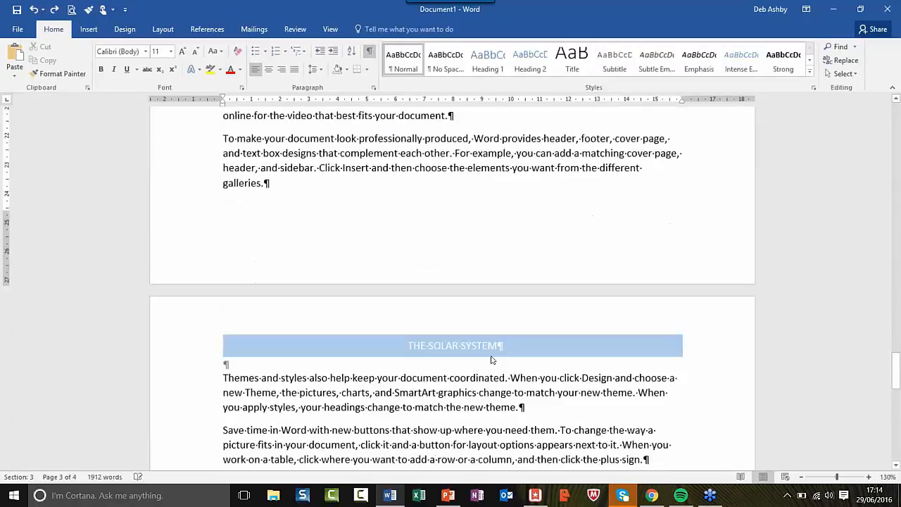
pyautogui.scroll(10, 514, 396)
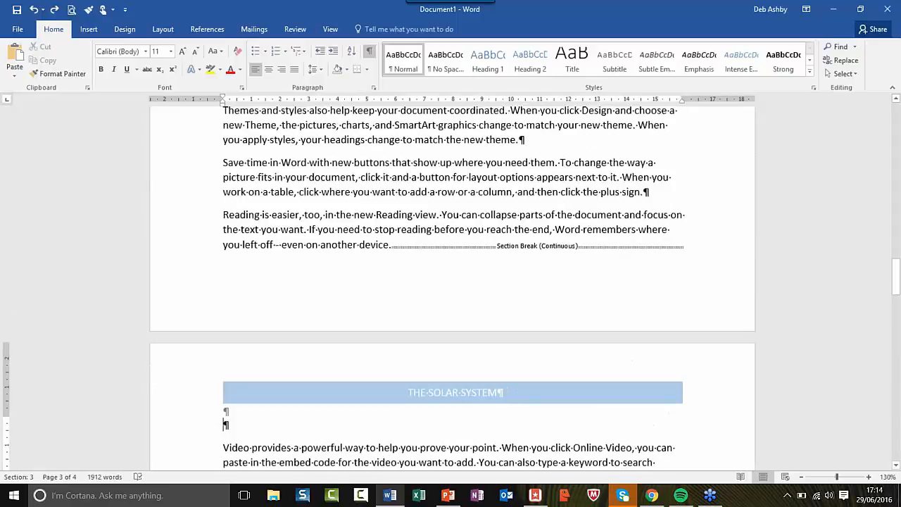
# Dismiss the calendar reminder, turn off Link to Previous for the section 3 header, and return to the body text
pyautogui.doubleClick(500, 386)
pyautogui.click(504, 386)
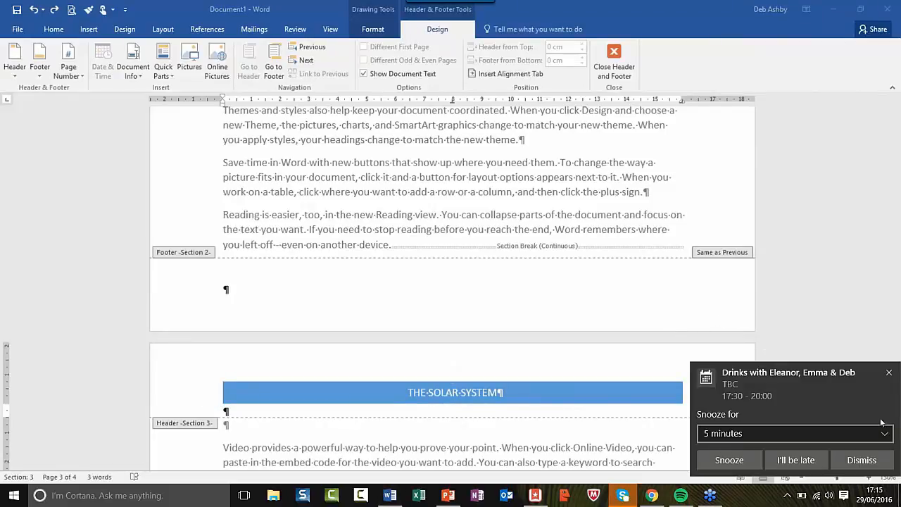
pyautogui.click(879, 461)
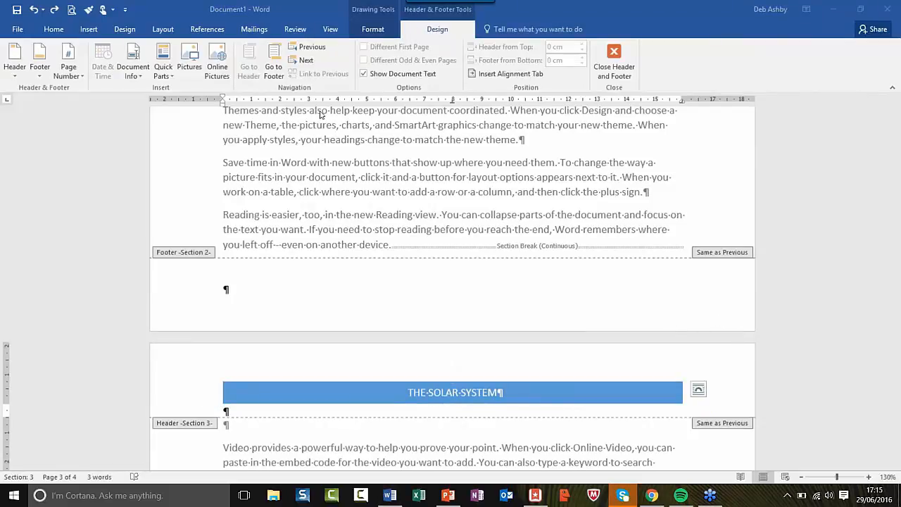
pyautogui.click(470, 430)
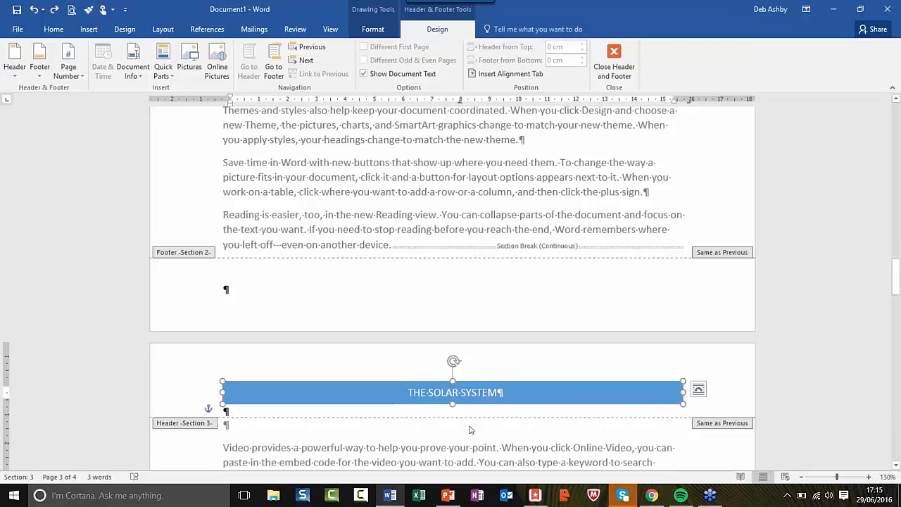
pyautogui.click(479, 373)
pyautogui.click(318, 74)
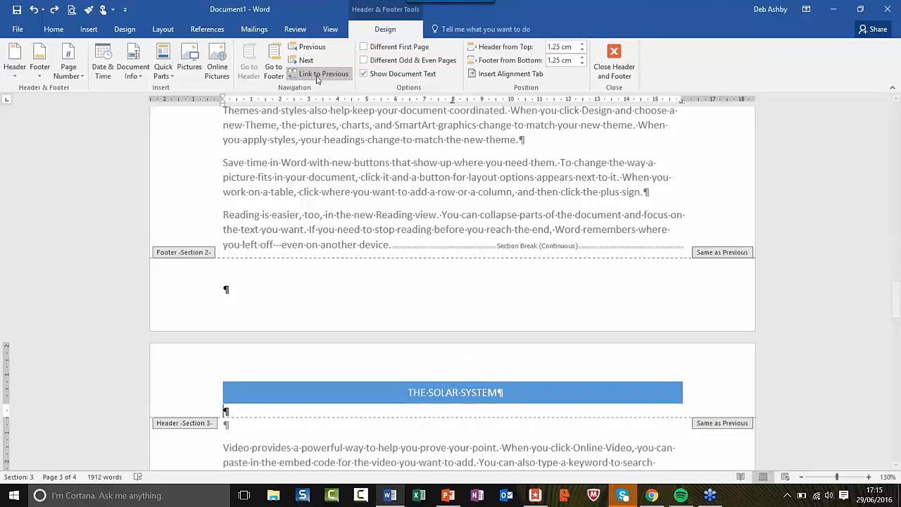
pyautogui.doubleClick(527, 265)
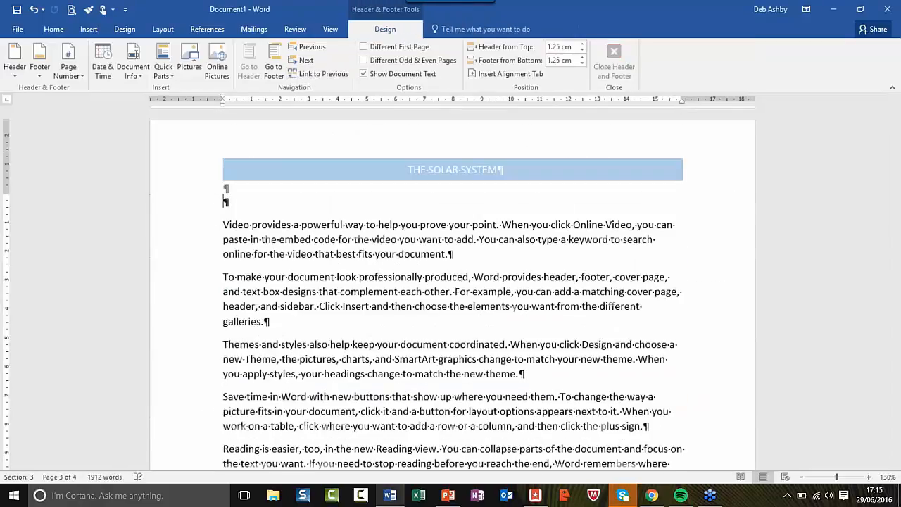
# Delete the THE SOLAR SYSTEM title box from the section 2 header on page 2 and close the header
pyautogui.scroll(15, 528, 266)
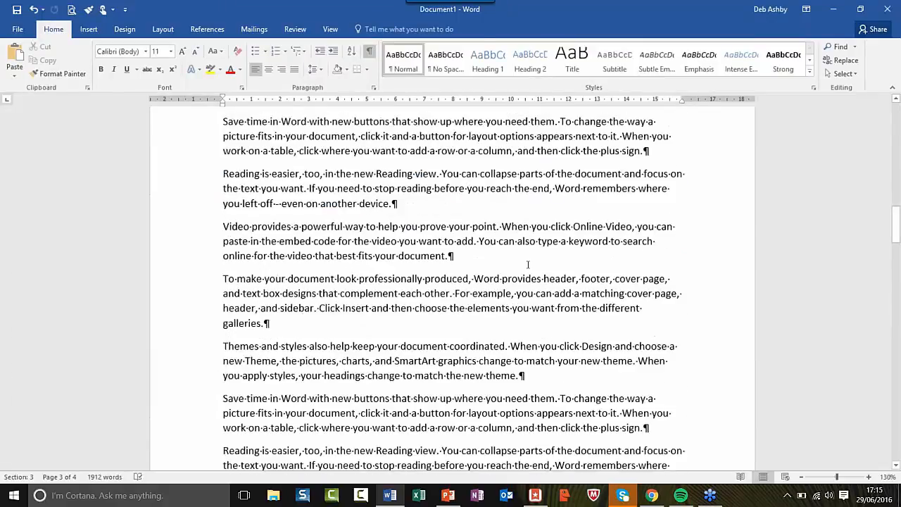
pyautogui.doubleClick(492, 241)
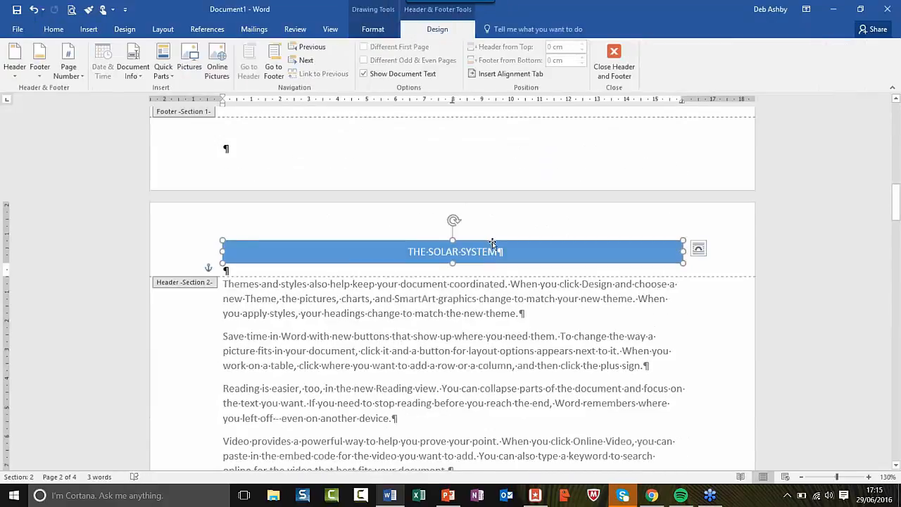
pyautogui.press('Delete')
pyautogui.click(611, 56)
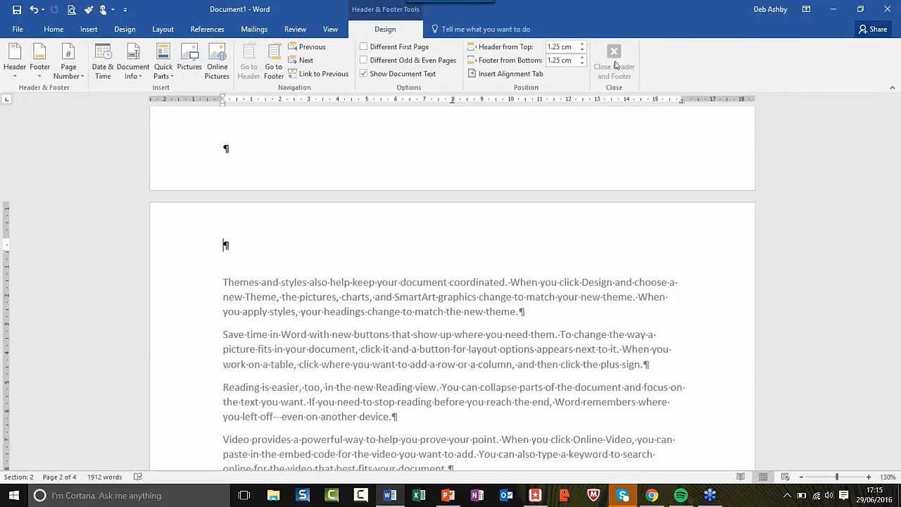
# Compare the headers on pages 1 and 3 with the emptied header on page 2
pyautogui.scroll(-5, 538, 281)
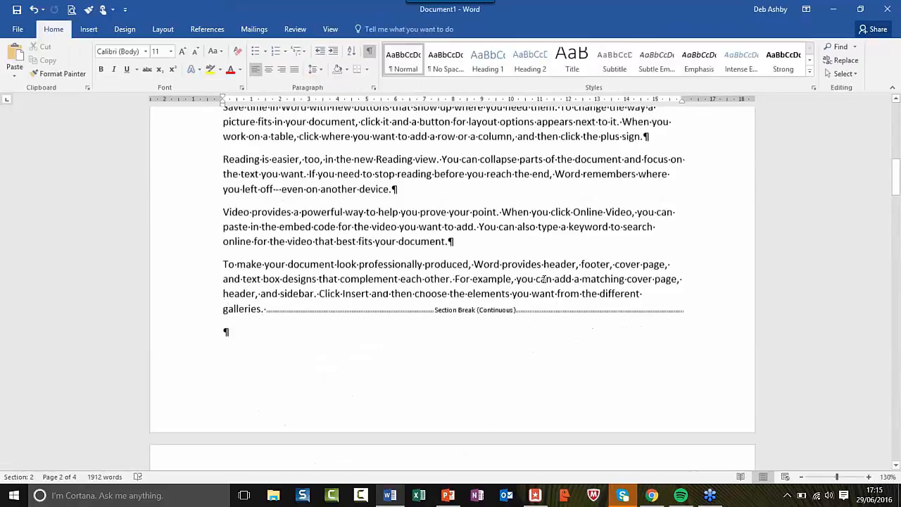
pyautogui.scroll(6, 544, 279)
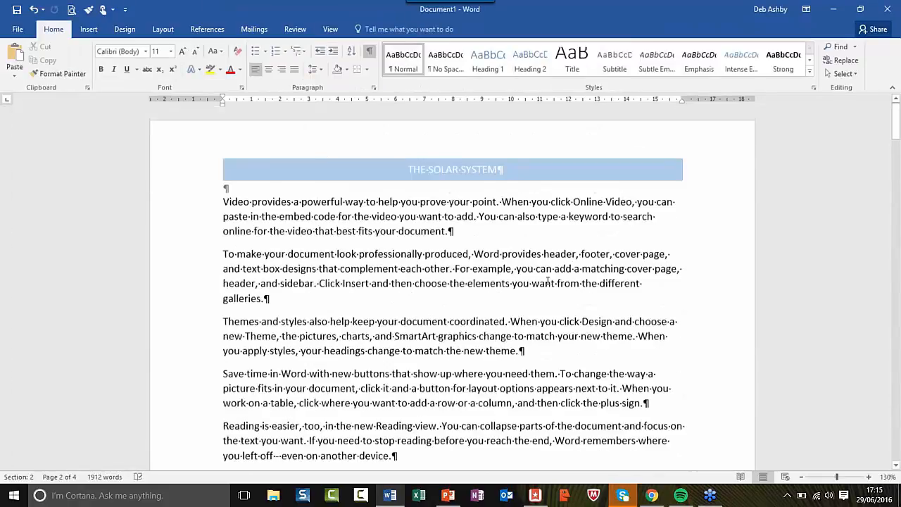
pyautogui.scroll(-3, 548, 280)
pyautogui.scroll(-12, 539, 256)
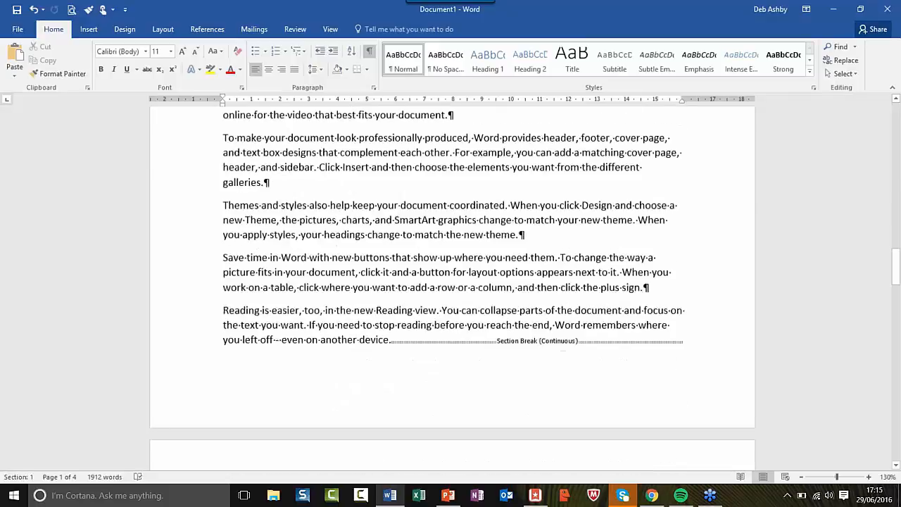
pyautogui.scroll(5, 539, 255)
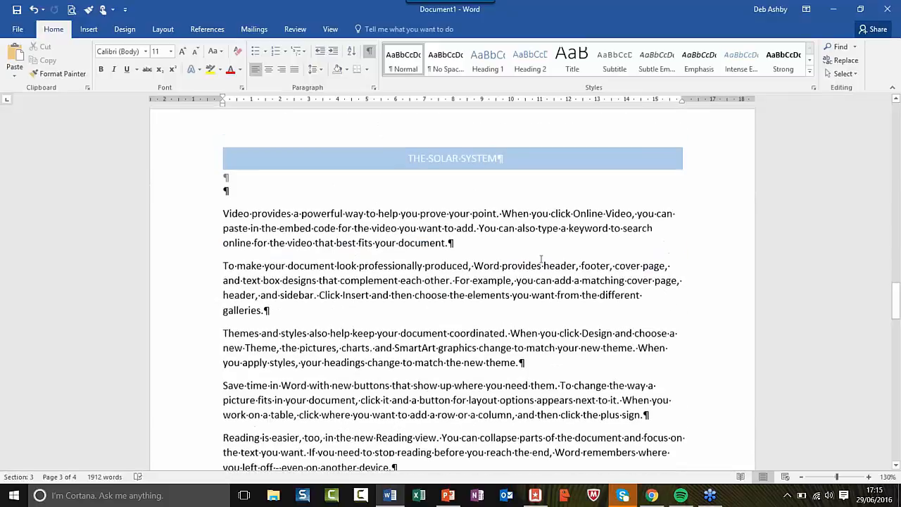
pyautogui.scroll(10, 540, 260)
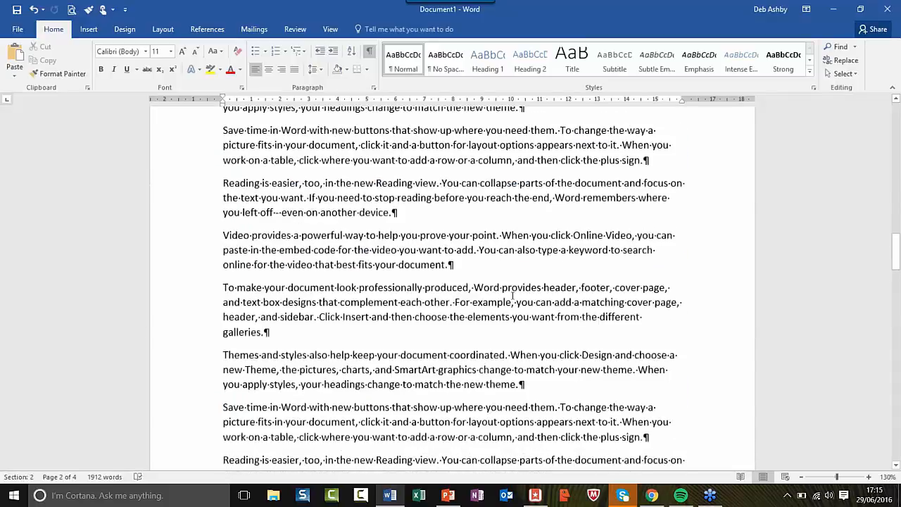
# Review pages 1 and 2, examining the emptied section 2 header and the continuous section breaks ending both sections
pyautogui.click(511, 301)
pyautogui.scroll(2, 512, 296)
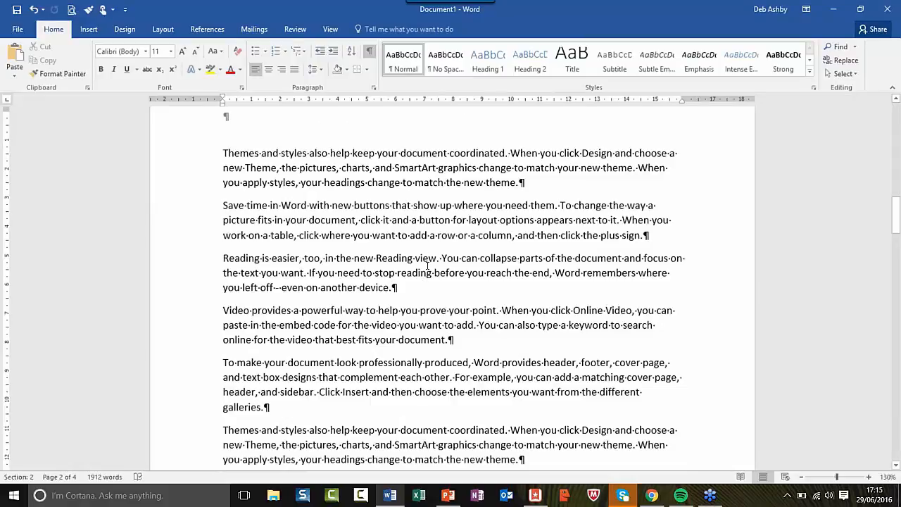
pyautogui.scroll(-3, 427, 265)
pyautogui.scroll(-6, 427, 266)
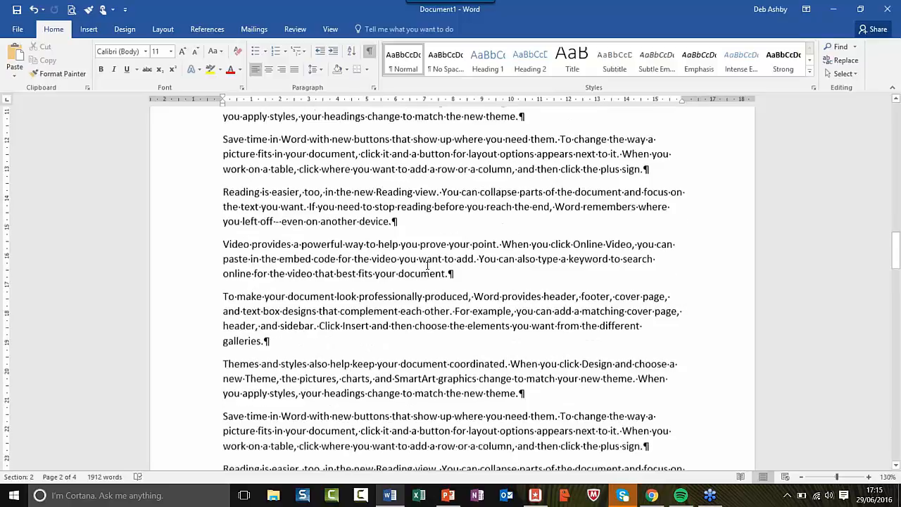
pyautogui.scroll(-3, 427, 266)
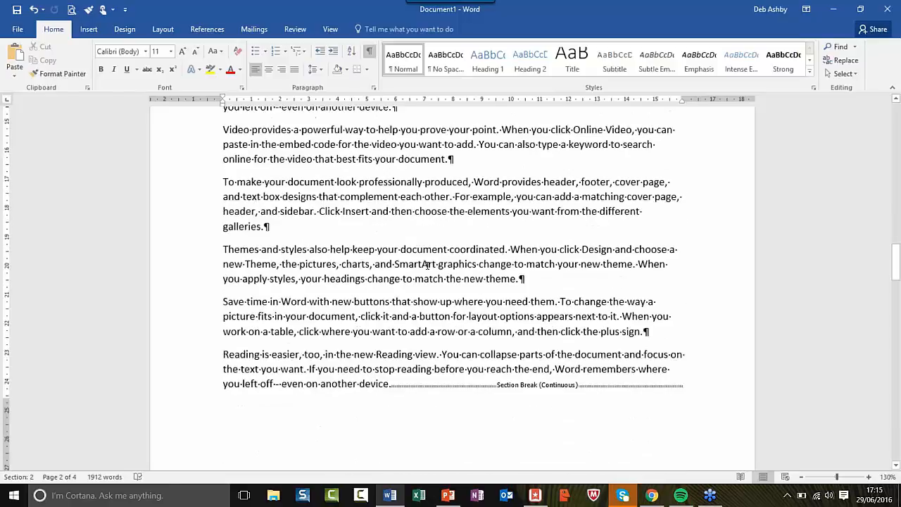
pyautogui.scroll(6, 427, 266)
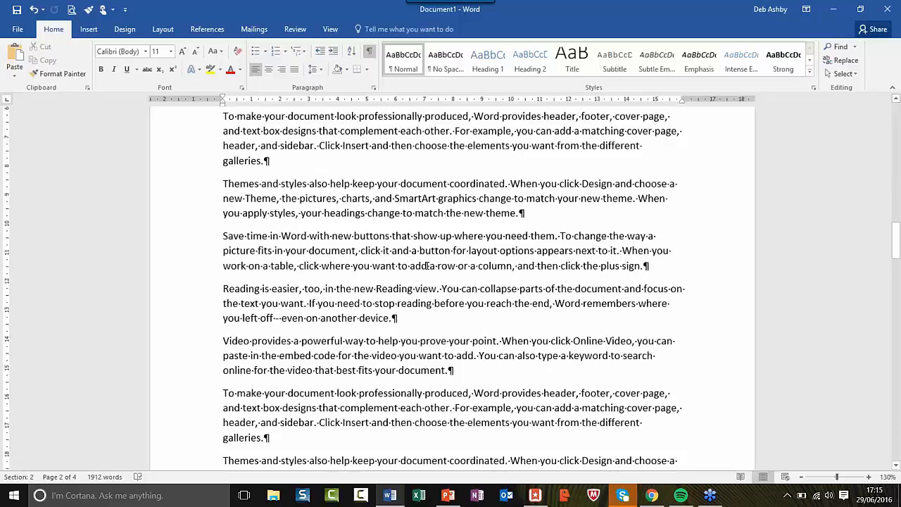
pyautogui.scroll(-5, 427, 265)
pyautogui.scroll(2, 427, 268)
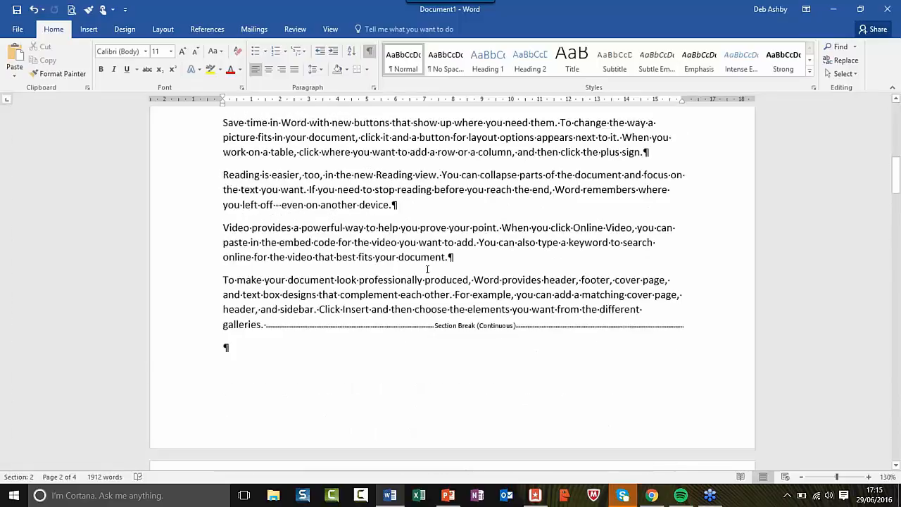
pyautogui.scroll(2, 427, 269)
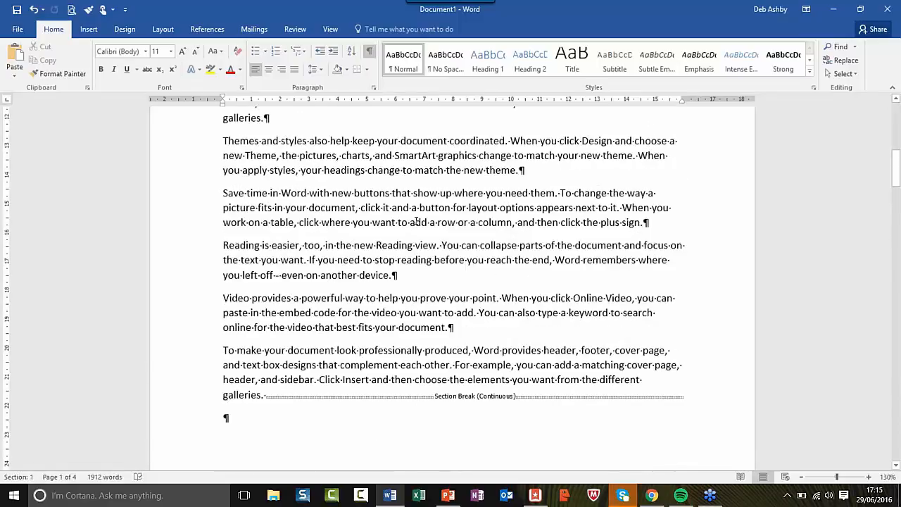
pyautogui.scroll(2, 416, 221)
pyautogui.scroll(-7, 416, 221)
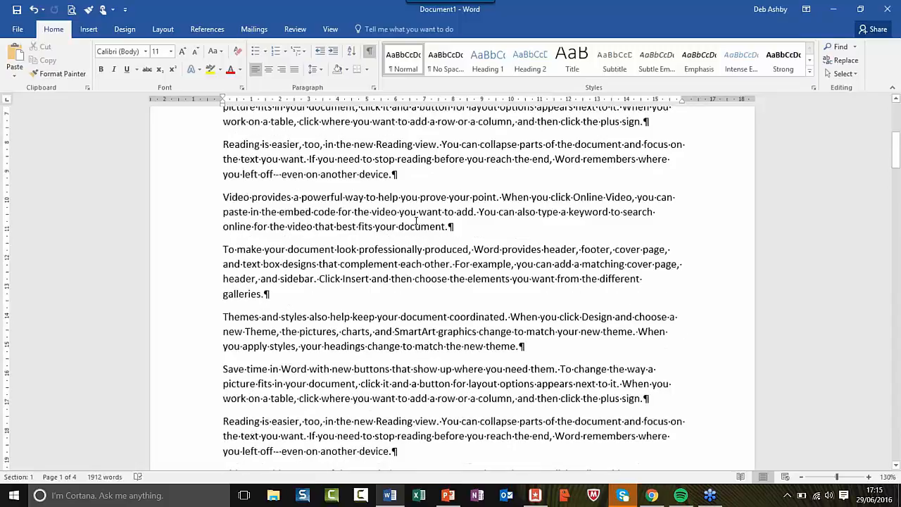
pyautogui.scroll(8, 429, 234)
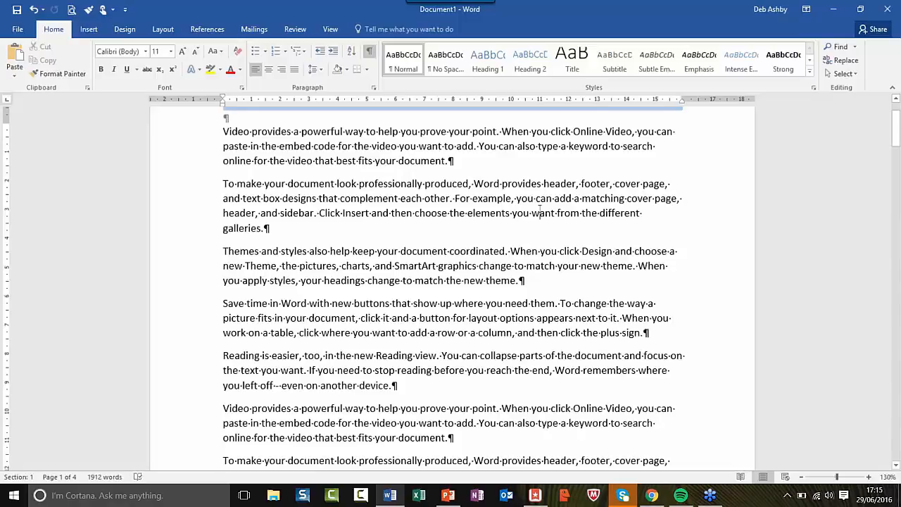
pyautogui.scroll(-3, 540, 213)
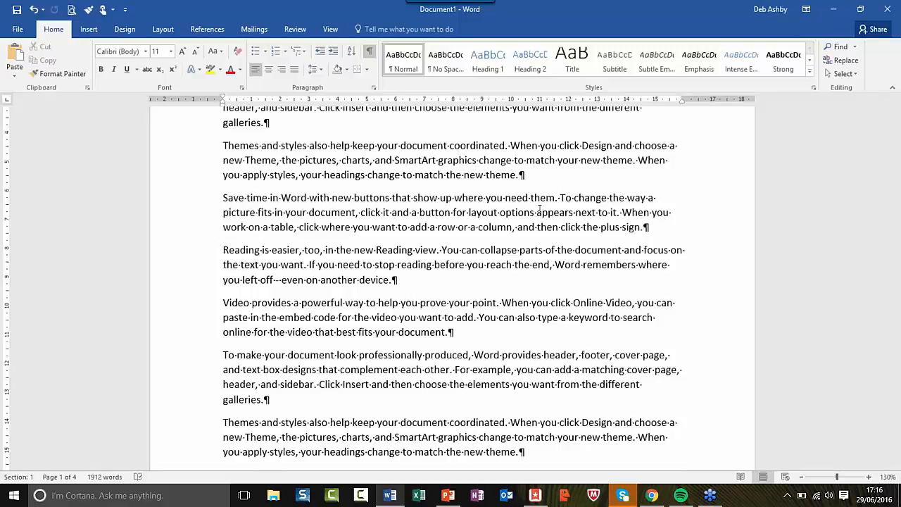
# Insert an empty paragraph after the first body paragraph on page 1
pyautogui.click(390, 303)
pyautogui.scroll(5, 426, 290)
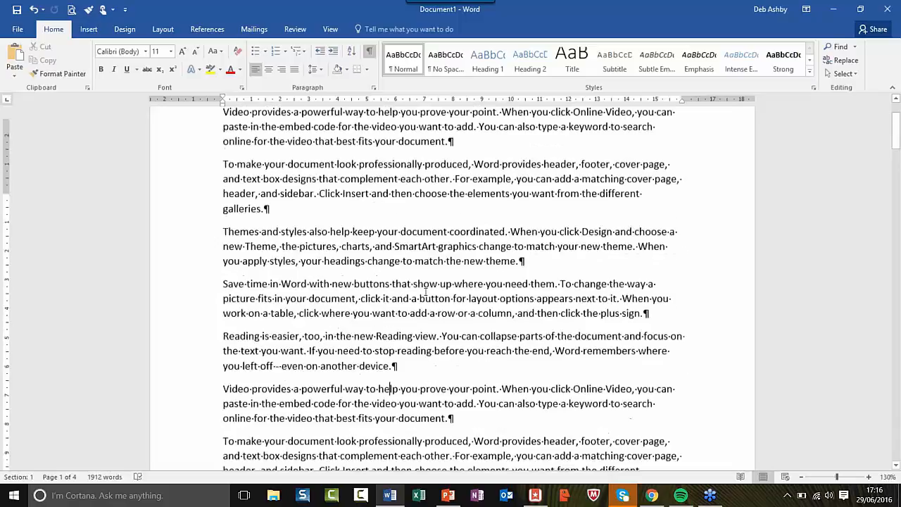
pyautogui.click(470, 234)
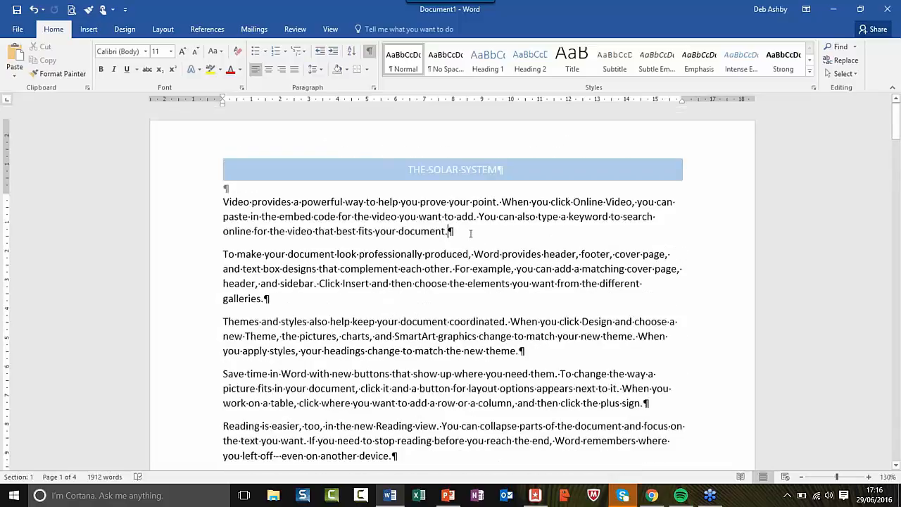
pyautogui.press('Return')
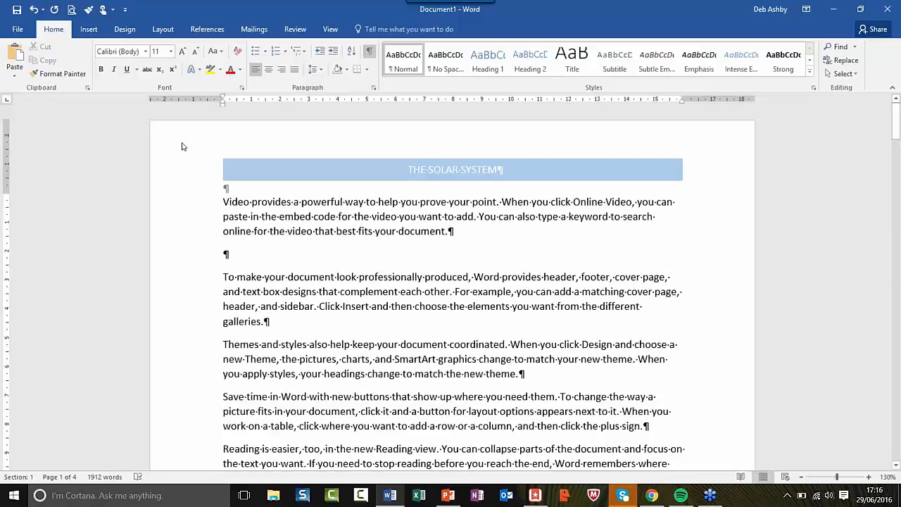
# Search for online pictures of "solar system" with Bing Image Search for the empty paragraph on page 1
pyautogui.click(88, 31)
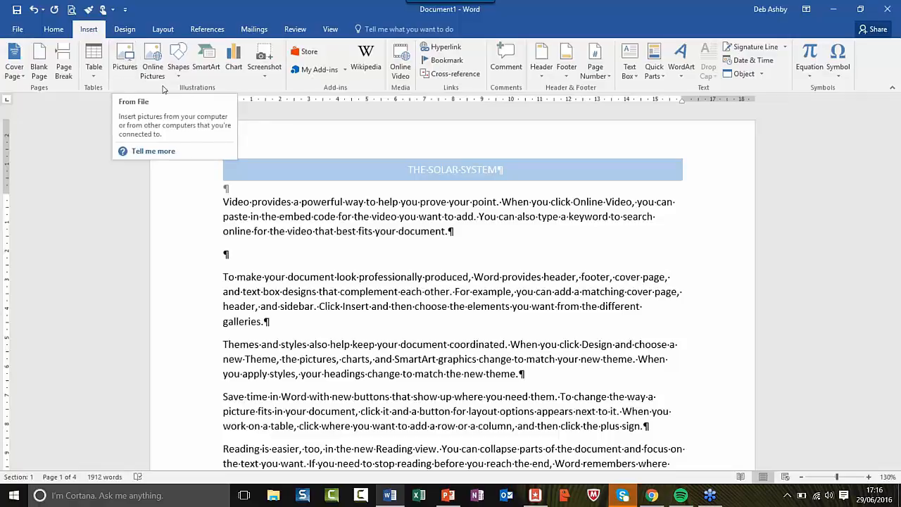
pyautogui.click(157, 62)
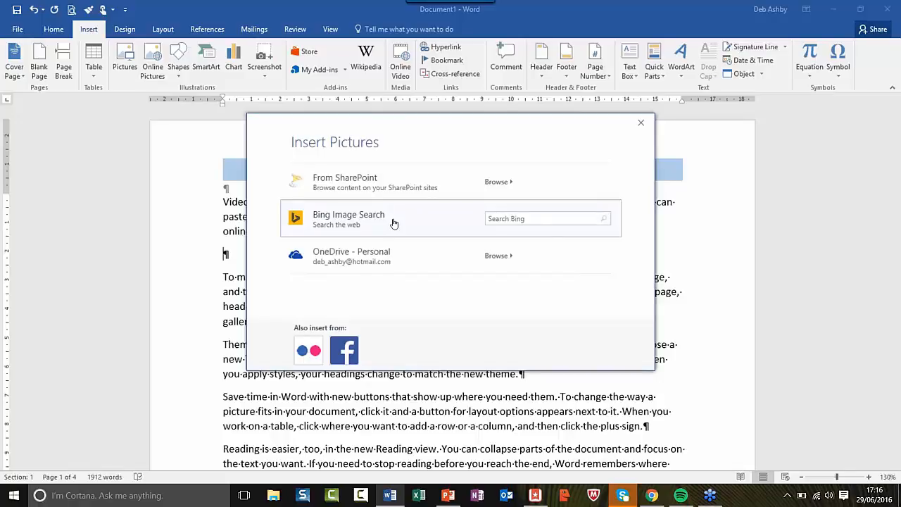
pyautogui.click(534, 219)
pyautogui.write('thje')
pyautogui.press('BackSpace')
pyautogui.press('BackSpace')
pyautogui.press('BackSpace')
pyautogui.press('BackSpace')
pyautogui.press('BackSpace')
pyautogui.write('solar system')
pyautogui.press('Return')
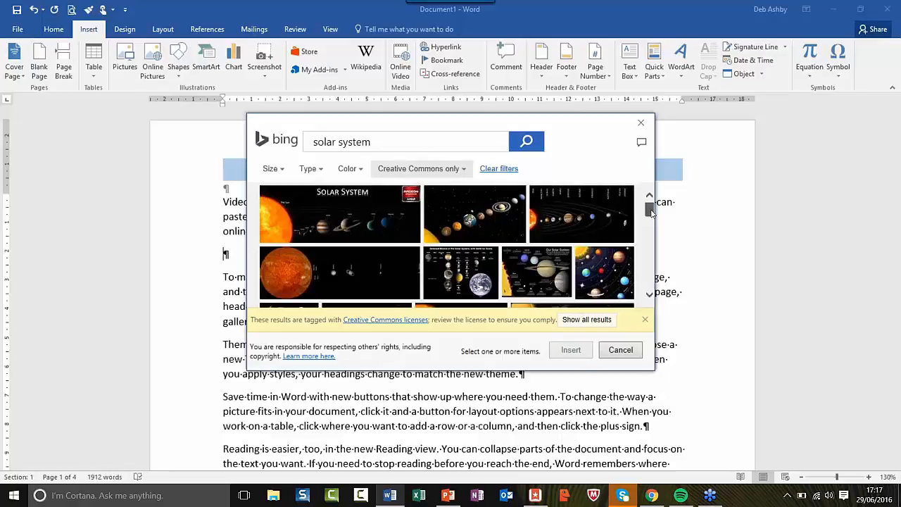
pyautogui.scroll(-2, 605, 268)
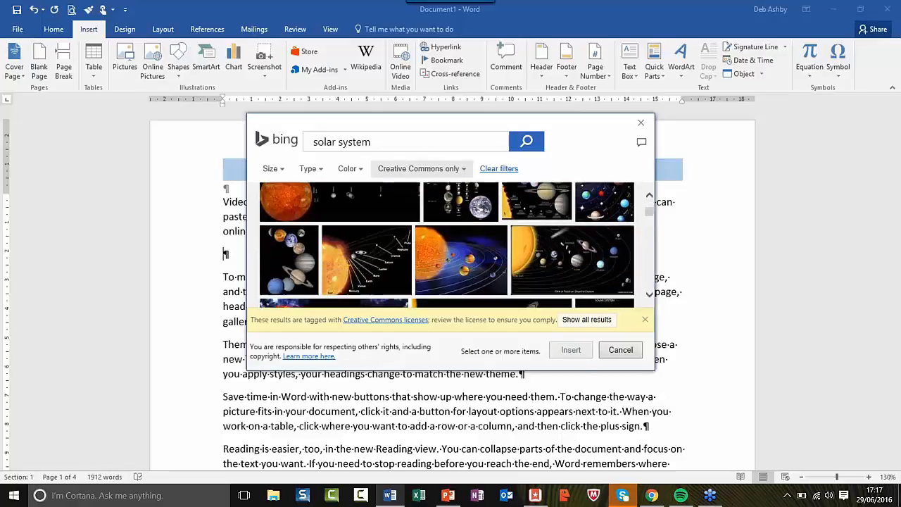
pyautogui.click(602, 205)
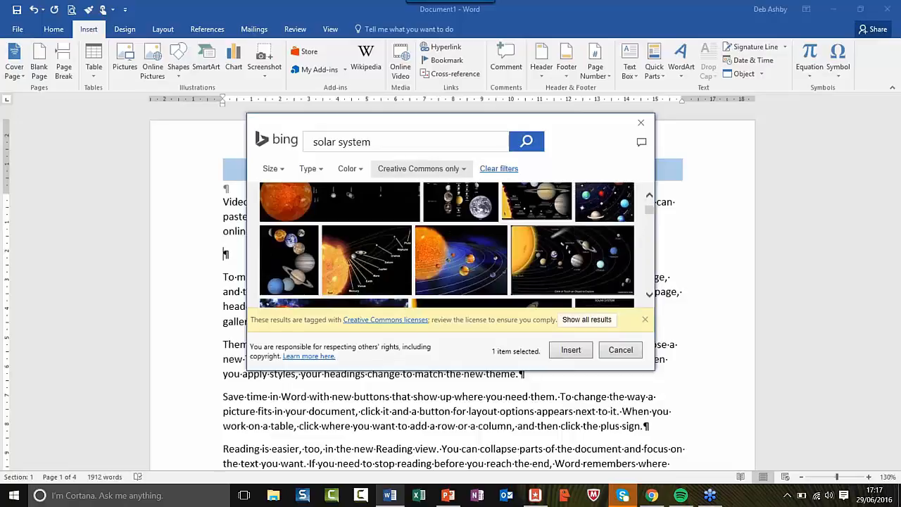
pyautogui.click(560, 356)
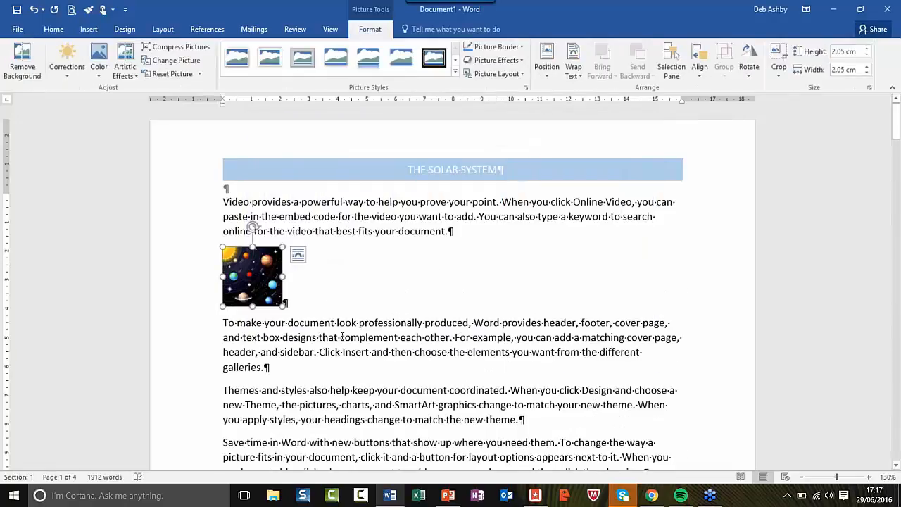
pyautogui.click(34, 10)
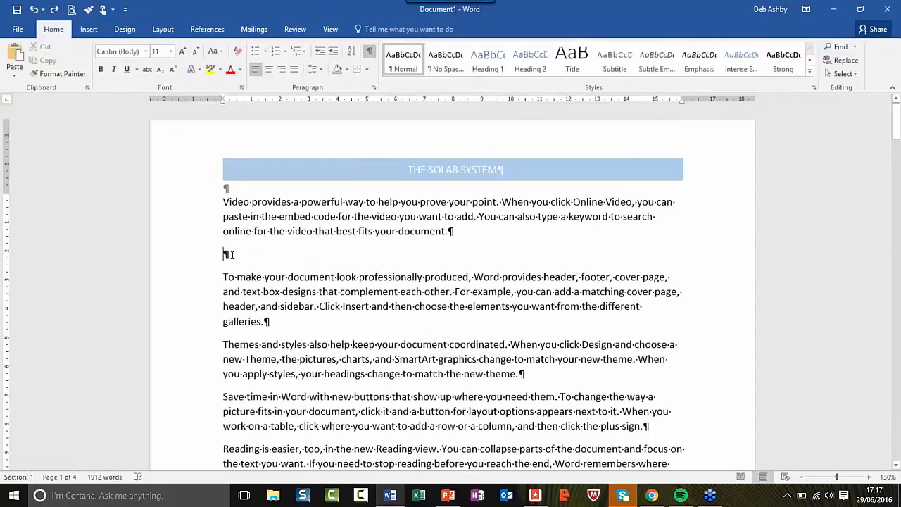
# Search Bing Image Search for "solar system" and insert the 1024 x 576 picture of diagonally aligned planets into the empty paragraph
pyautogui.click(89, 29)
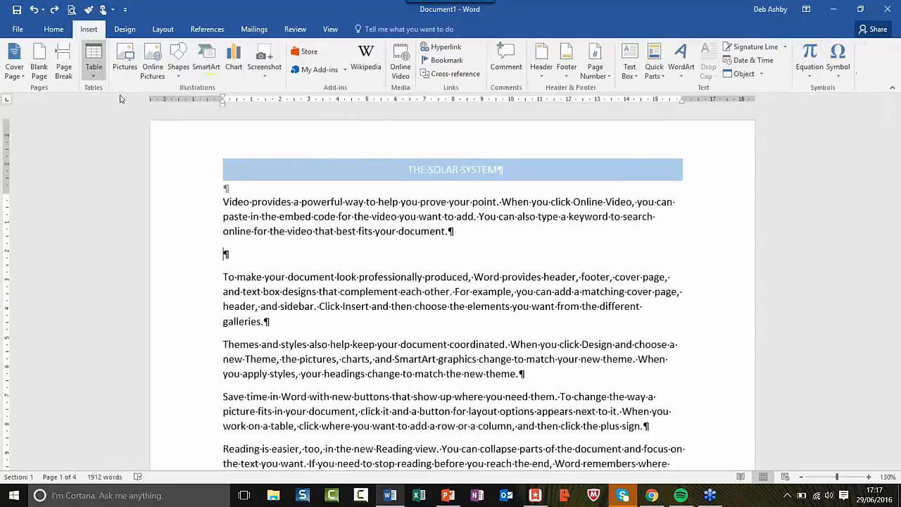
pyautogui.click(150, 62)
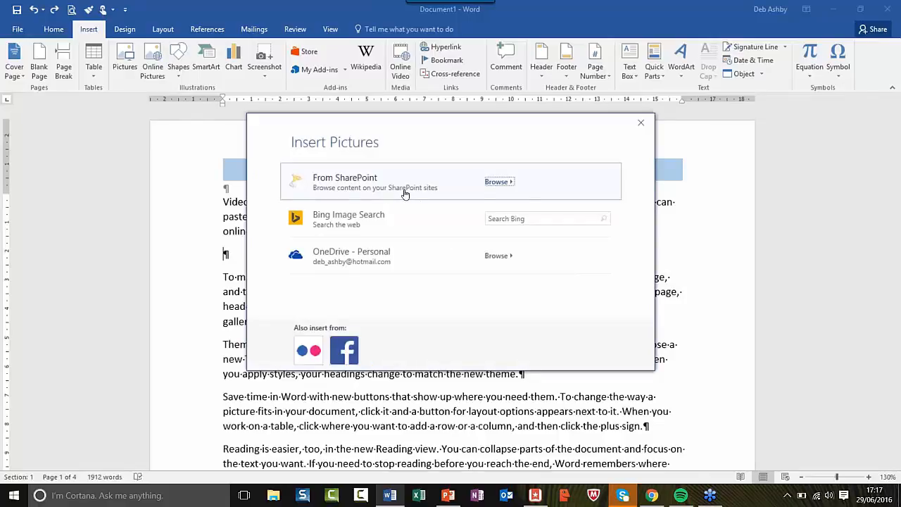
pyautogui.click(513, 220)
pyautogui.write('socce')
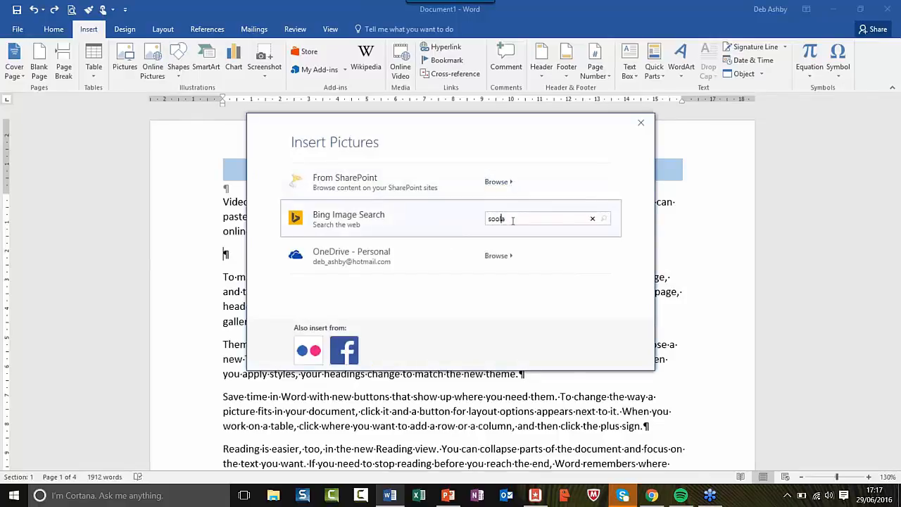
pyautogui.press('BackSpace')
pyautogui.press('BackSpace')
pyautogui.press('BackSpace')
pyautogui.press('BackSpace')
pyautogui.write('lar system')
pyautogui.press('Return')
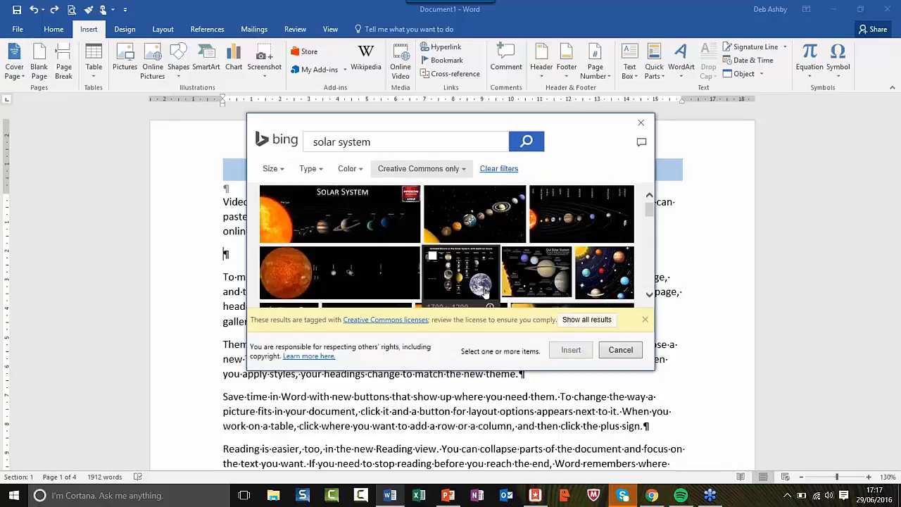
pyautogui.click(467, 215)
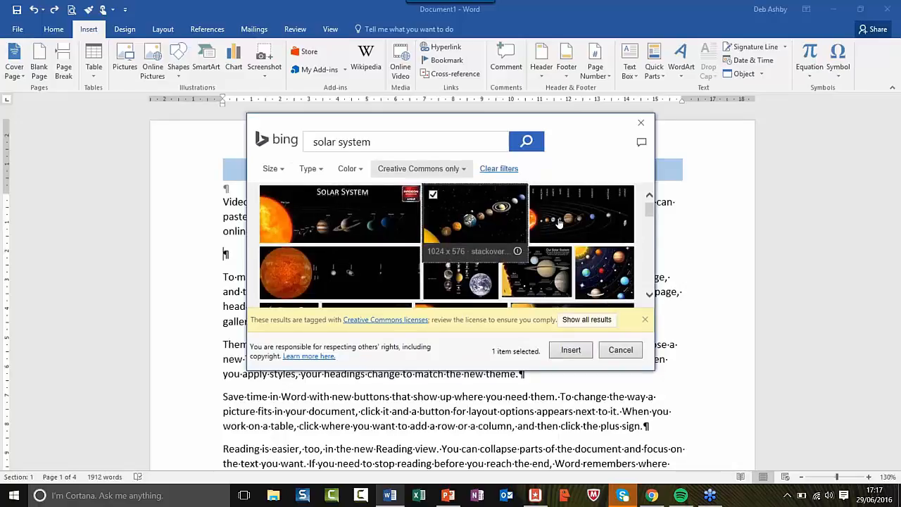
pyautogui.click(571, 350)
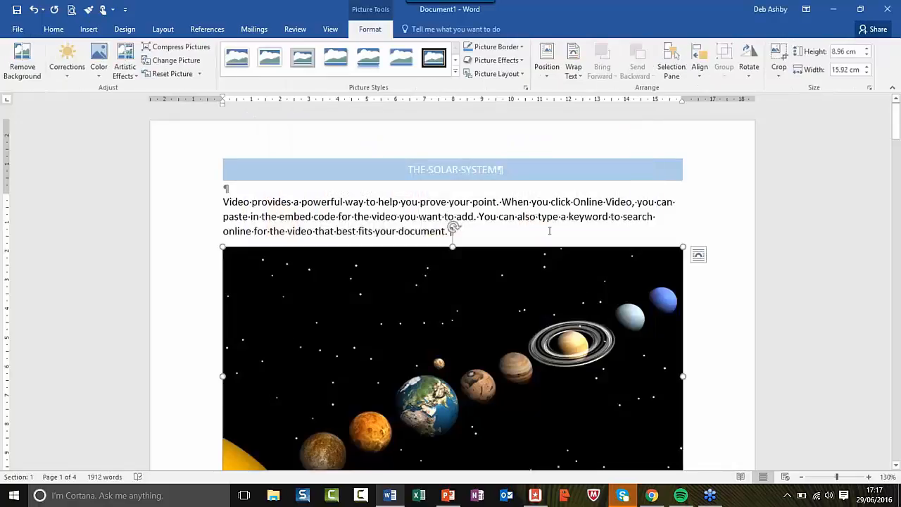
# Shrink the inserted solar system picture proportionally to about 12 cm wide
pyautogui.click(589, 229)
pyautogui.scroll(-2, 572, 200)
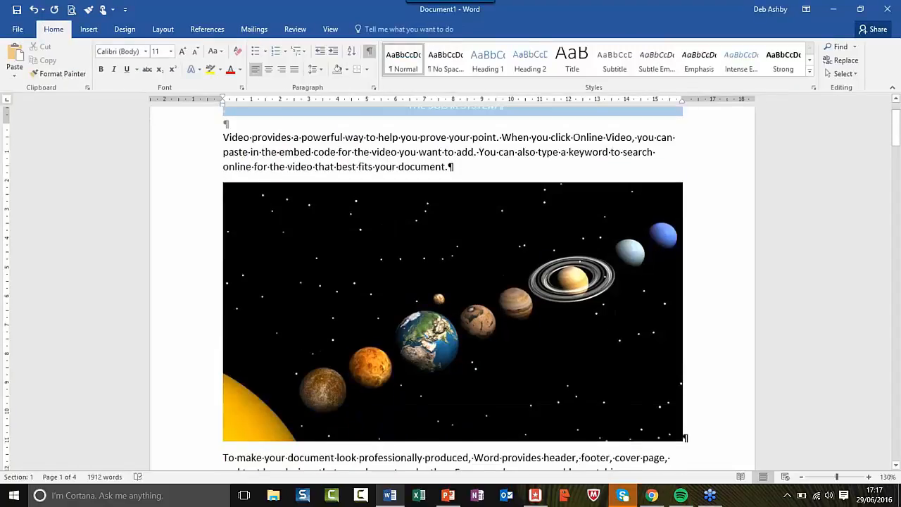
pyautogui.click(598, 299)
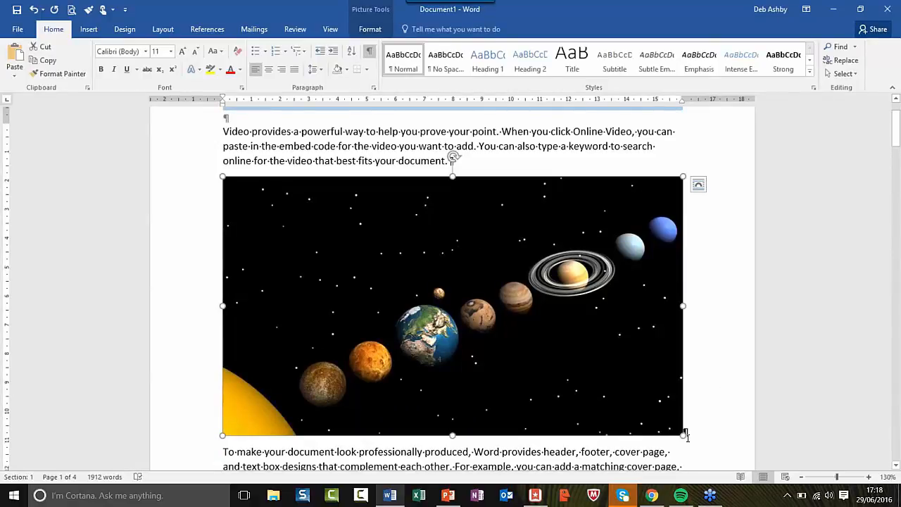
pyautogui.moveTo(686, 436); pyautogui.dragTo(563, 363)
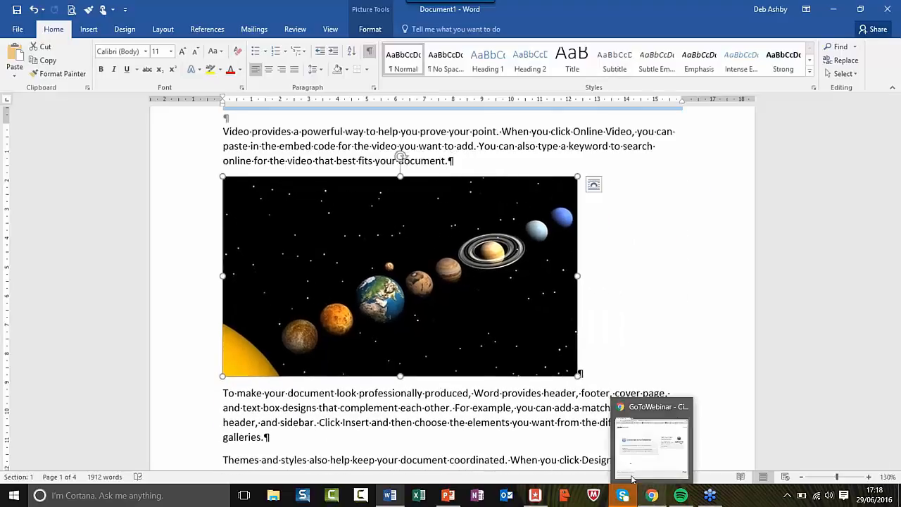
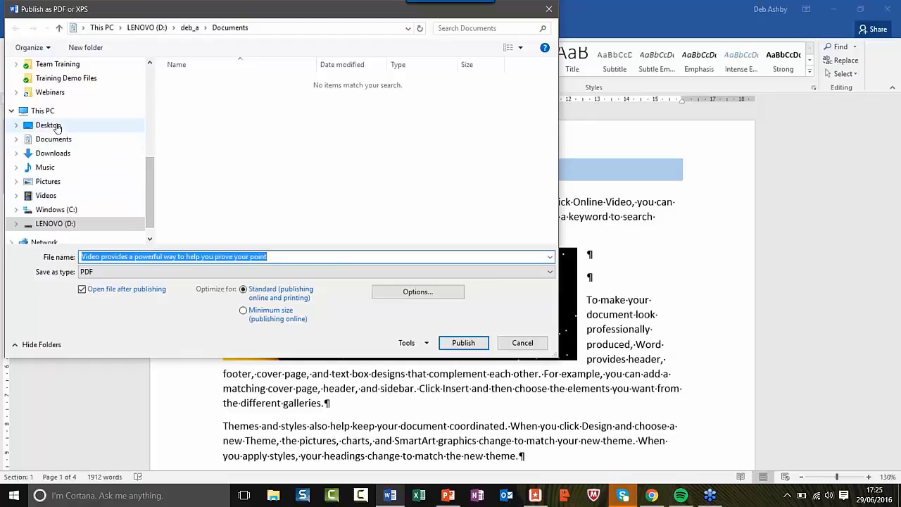
# Publish the document to the Desktop as a PDF named "Solar System" and close the opened PDF
pyautogui.moveTo(82, 256); pyautogui.dragTo(286, 257)
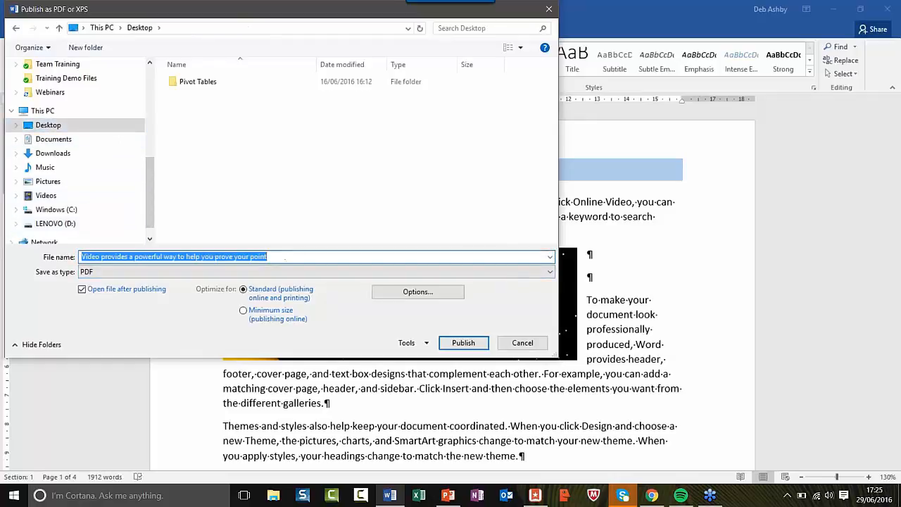
pyautogui.write('Solar System')
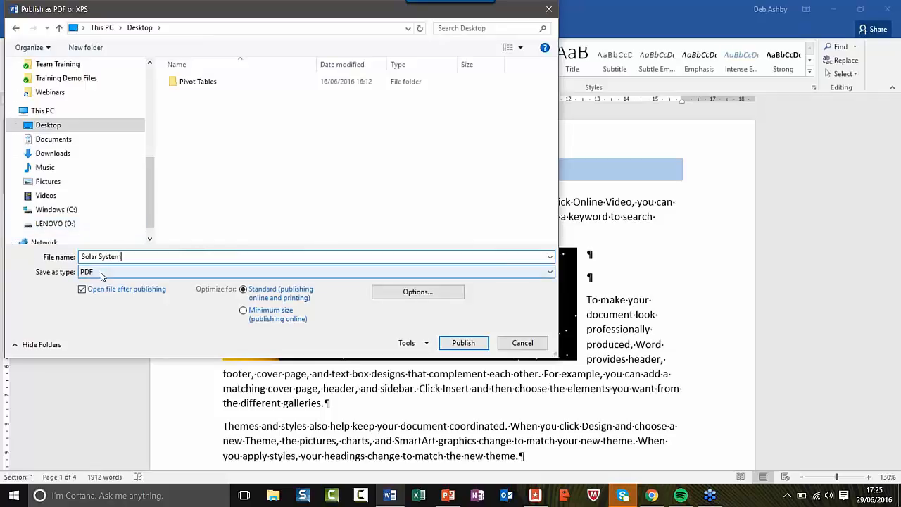
pyautogui.click(464, 343)
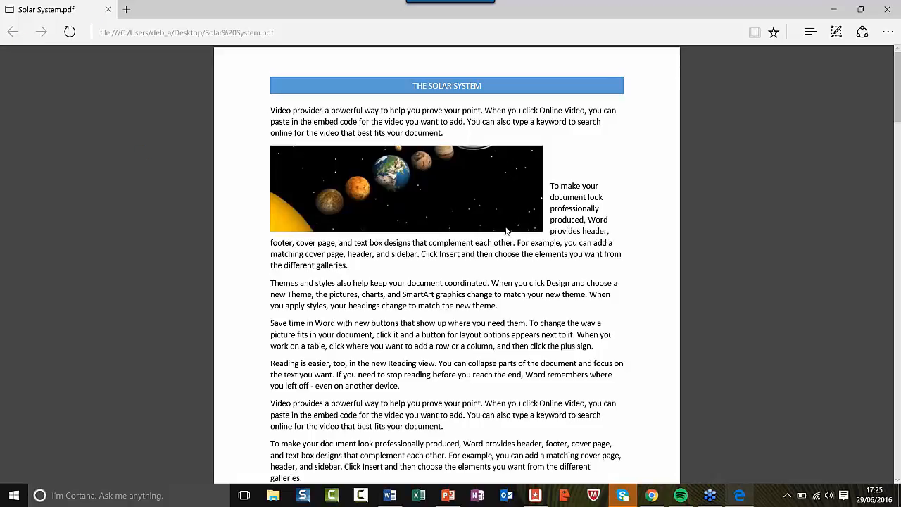
pyautogui.click(888, 10)
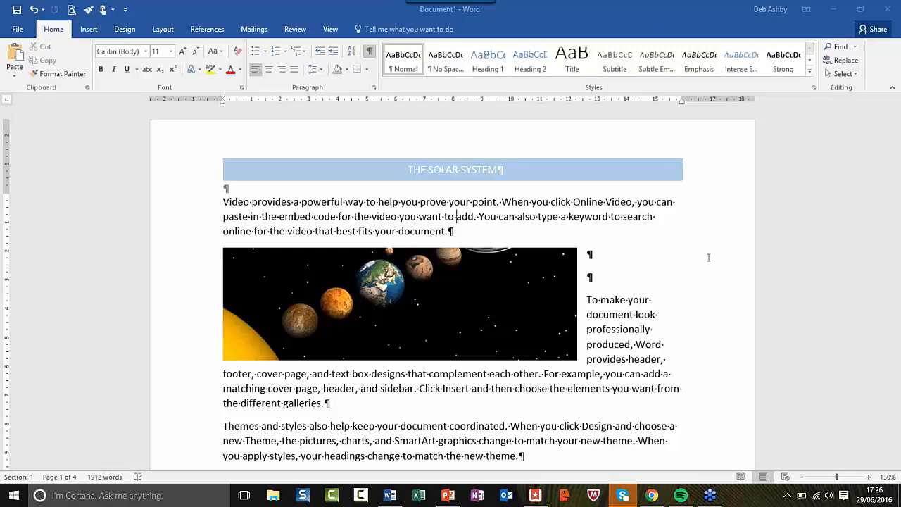
# Close Document1 without saving its changes
pyautogui.click(19, 32)
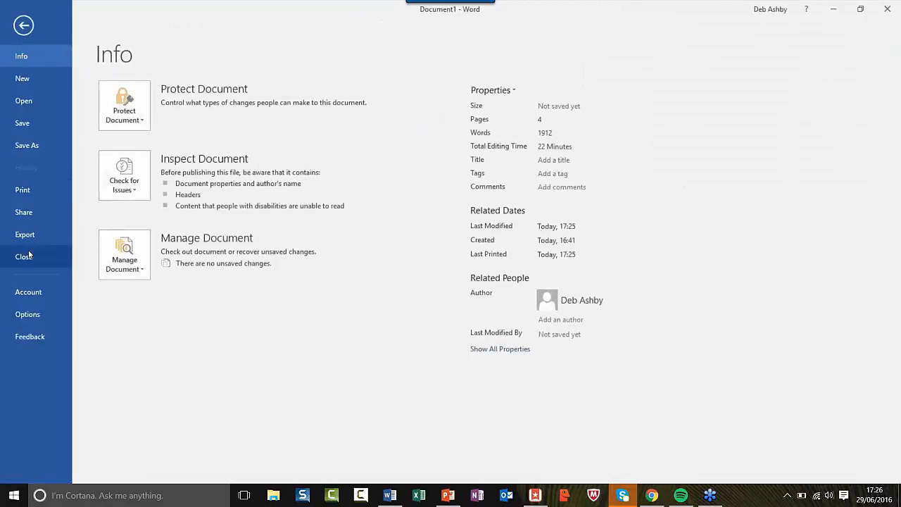
pyautogui.click(30, 259)
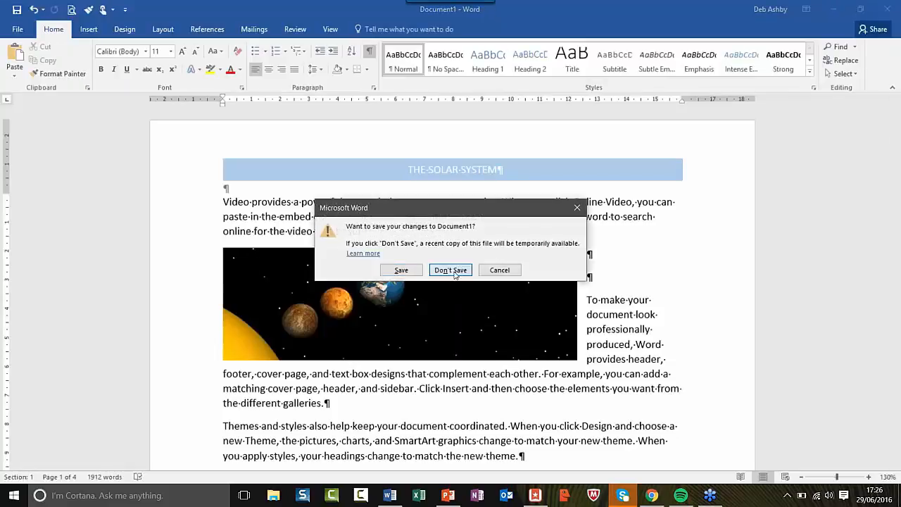
pyautogui.click(454, 270)
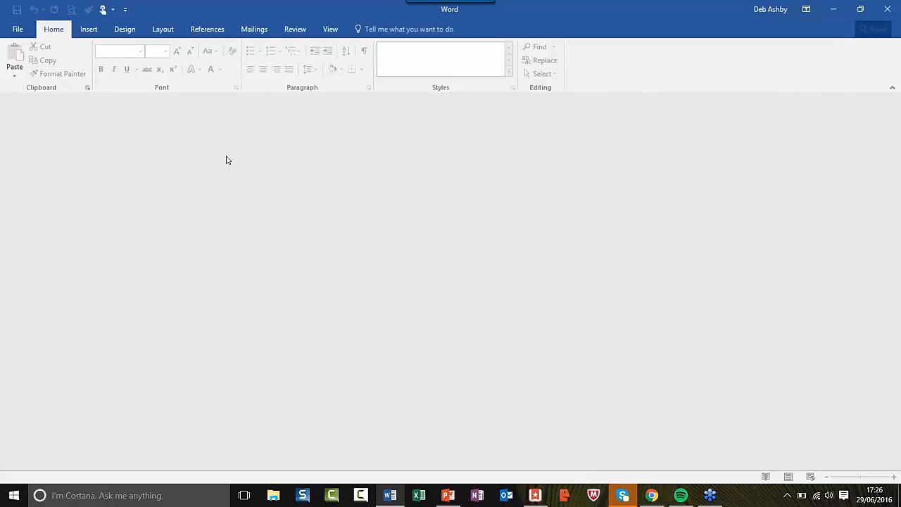
# Open the Solar System PDF from the Desktop and convert it to an editable Word document
pyautogui.click(19, 30)
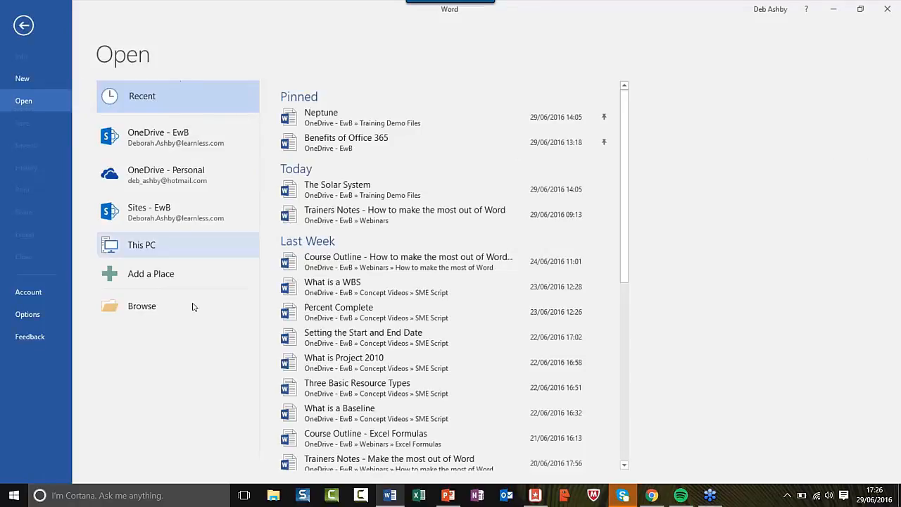
pyautogui.click(144, 310)
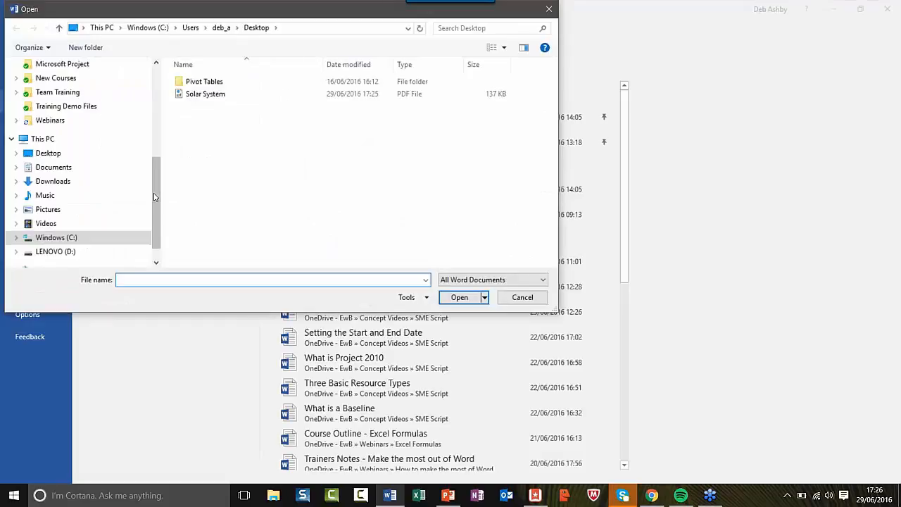
pyautogui.click(35, 153)
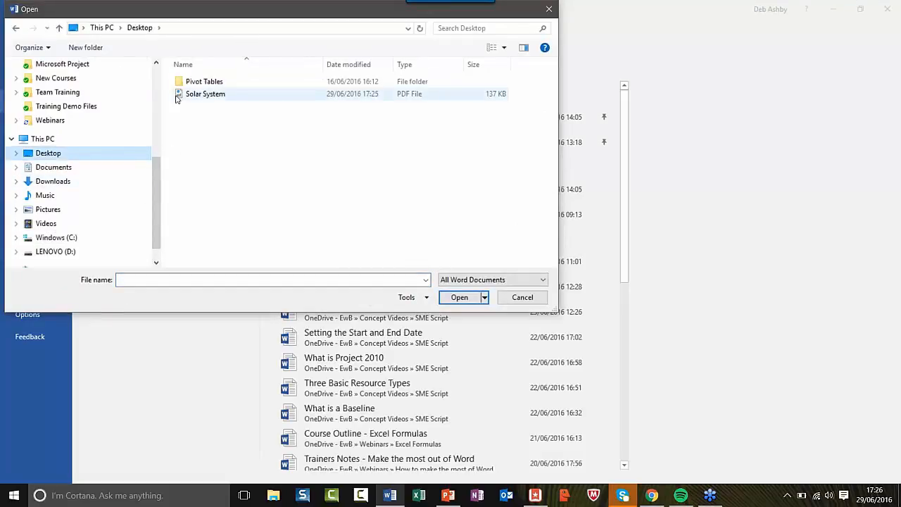
pyautogui.click(208, 95)
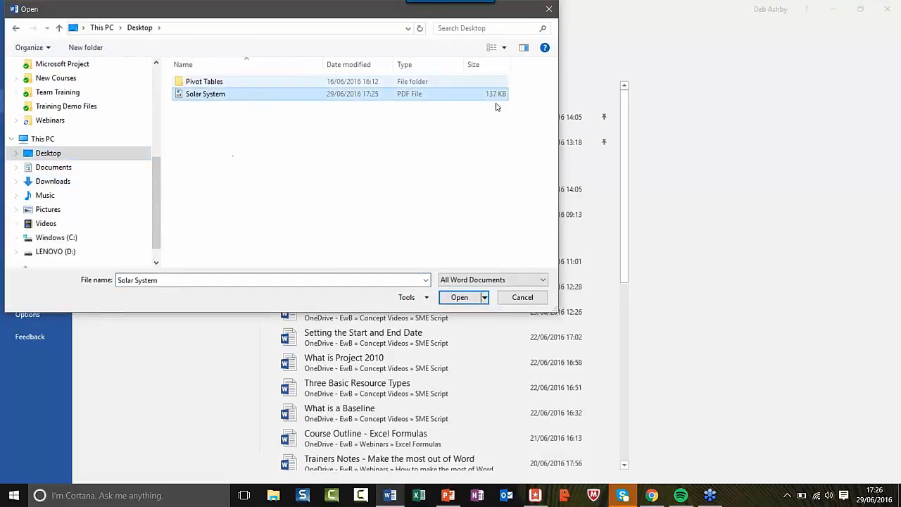
pyautogui.click(463, 301)
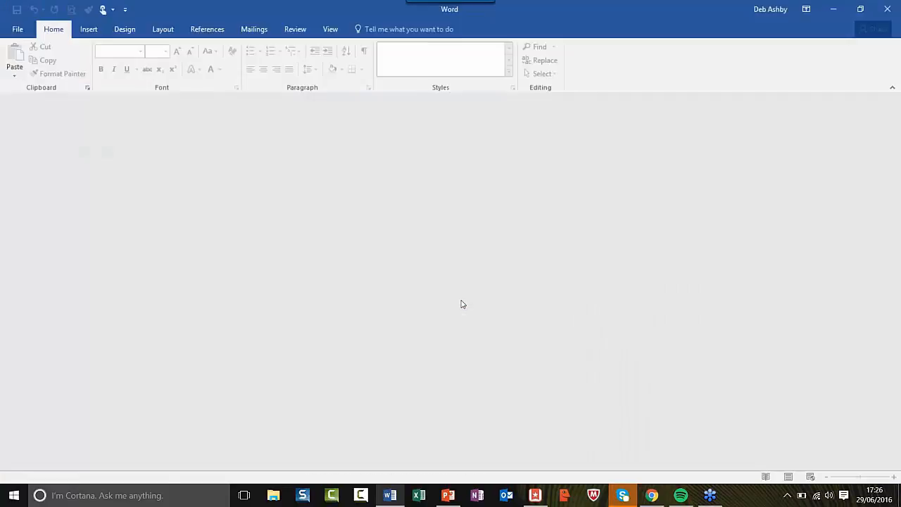
pyautogui.moveTo(438, 227); pyautogui.dragTo(419, 197)
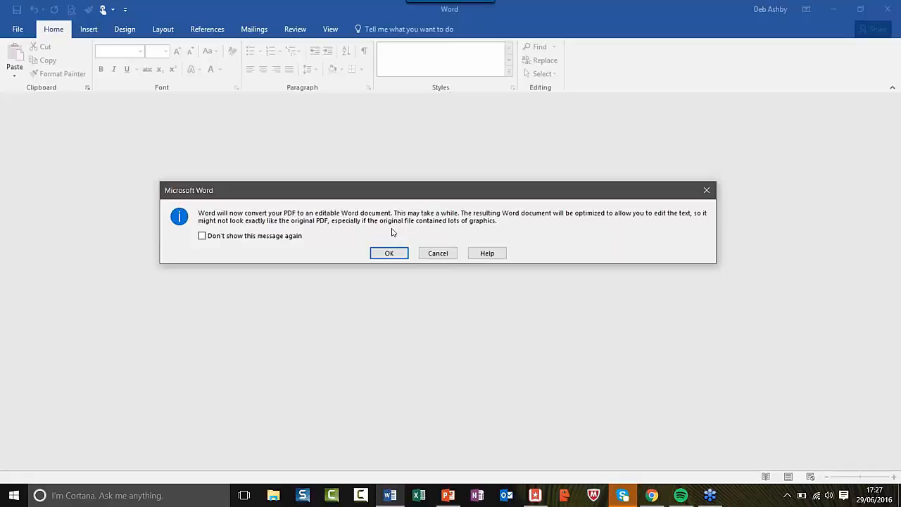
pyautogui.click(387, 254)
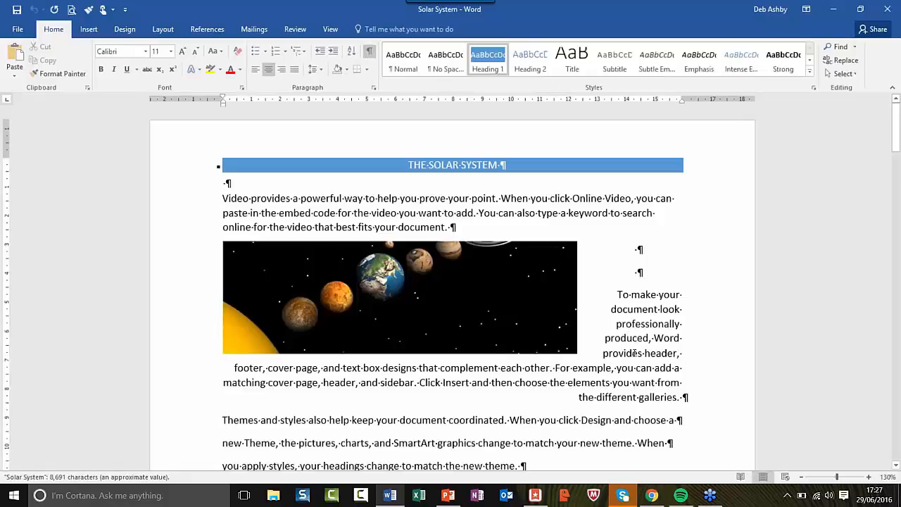
# Move the cropped solar system picture on page 1 down about 3 cm into the following paragraphs
pyautogui.click(399, 281)
pyautogui.click(487, 197)
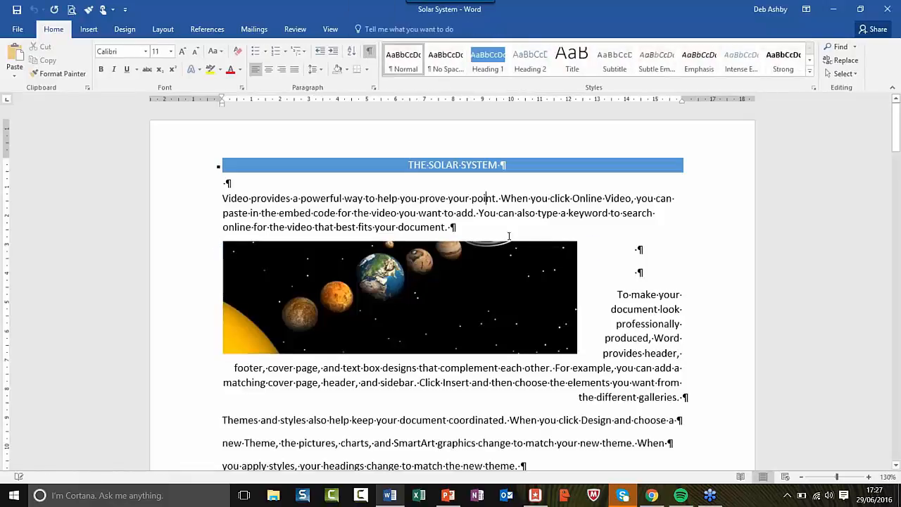
pyautogui.moveTo(433, 271); pyautogui.dragTo(422, 348)
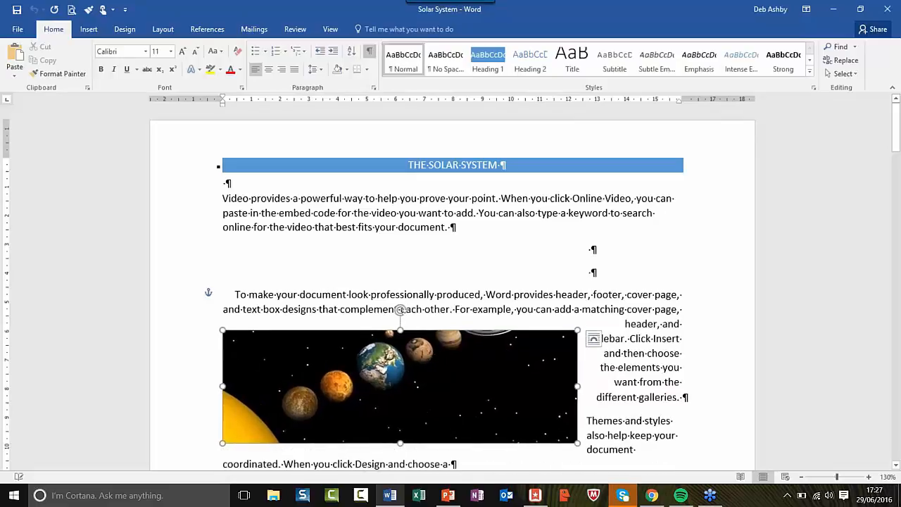
pyautogui.click(590, 272)
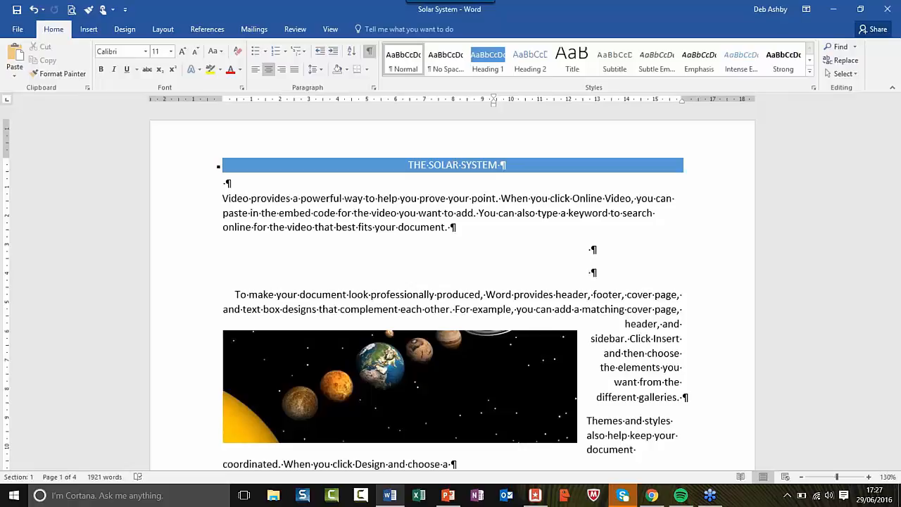
# Review the converted document from page 1 through page 4, examining how the text and paragraph breaks were carried over
pyautogui.click(532, 229)
pyautogui.scroll(-1, 571, 251)
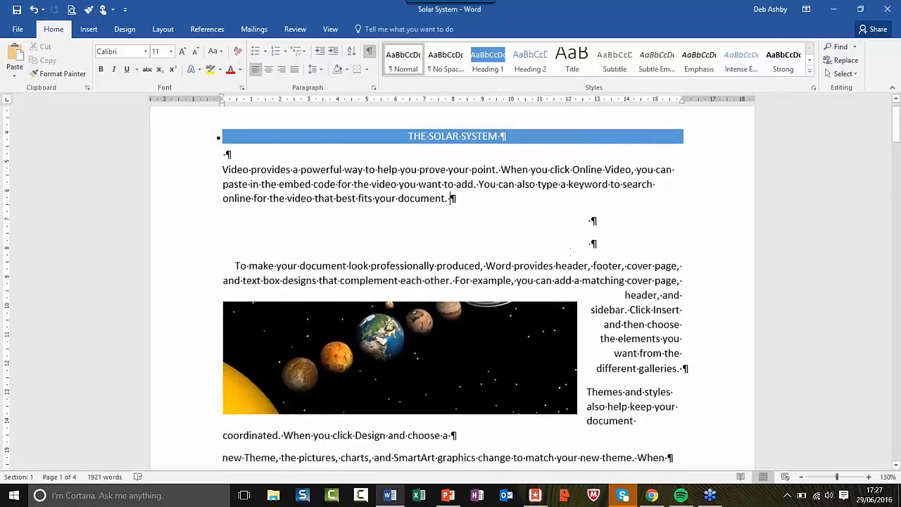
pyautogui.scroll(-10, 452, 282)
pyautogui.scroll(-20, 427, 275)
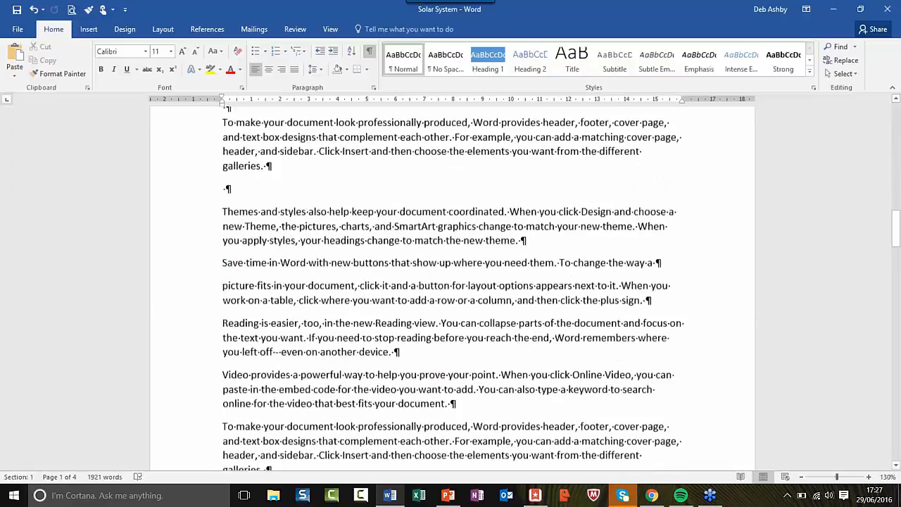
pyautogui.scroll(-15, 450, 282)
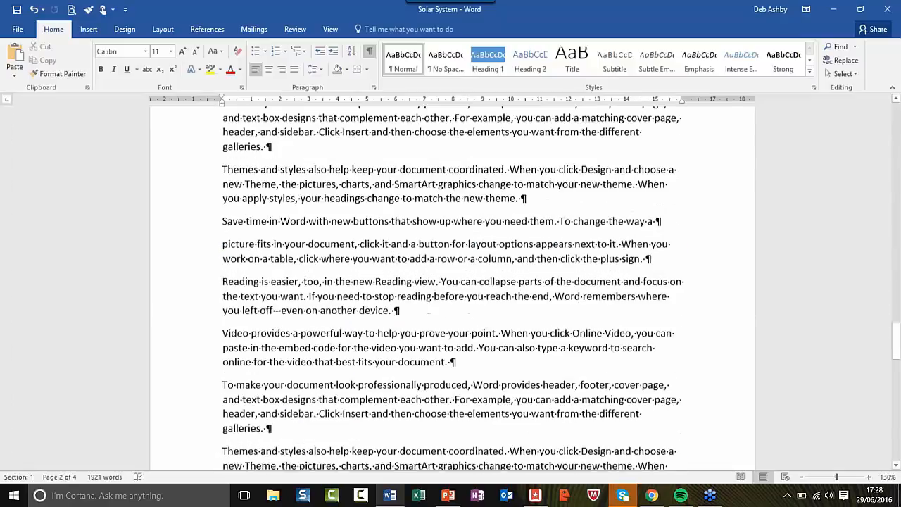
pyautogui.scroll(-3, 264, 184)
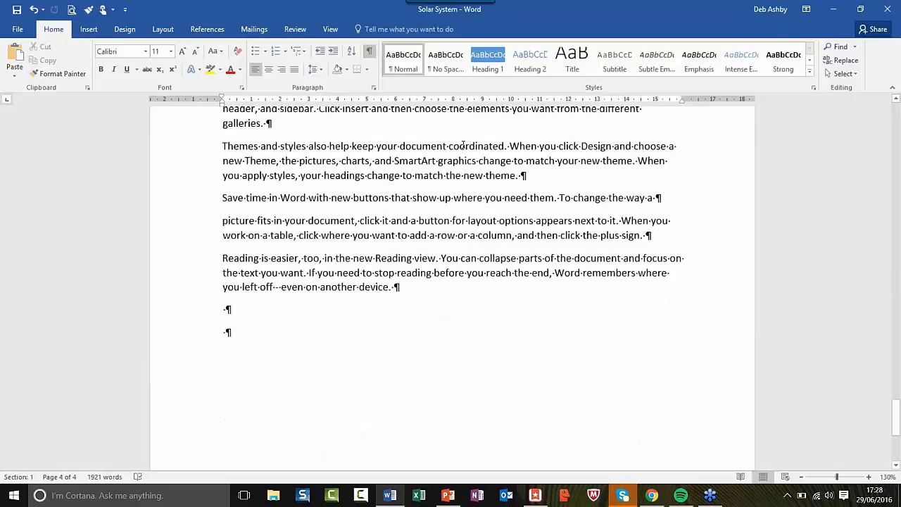
# Save page 4's paragraphs from "Themes and styles" through "Reading is easier" as a Quick Part named Themes in the General category
pyautogui.click(89, 28)
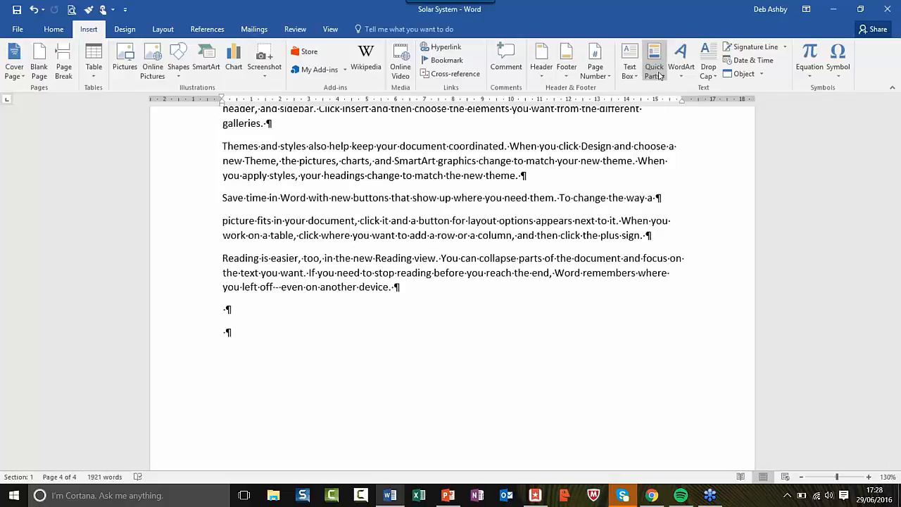
pyautogui.click(240, 339)
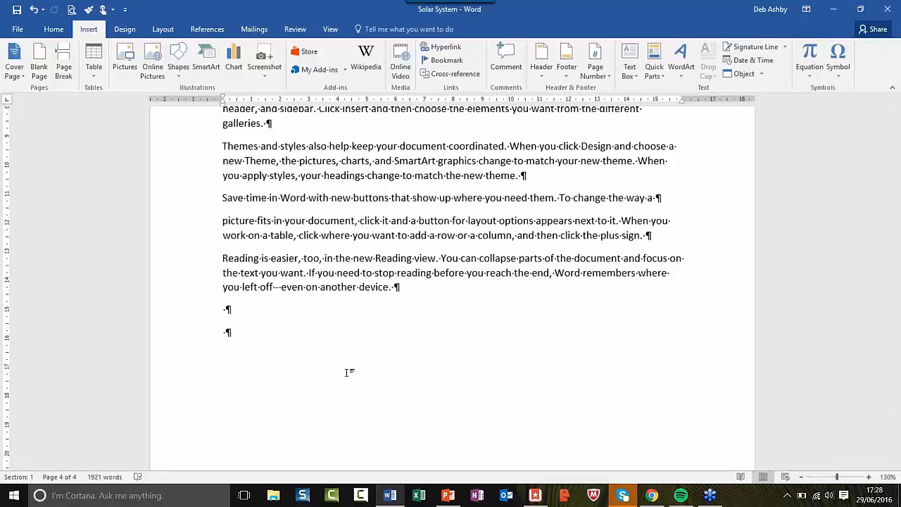
pyautogui.click(331, 294)
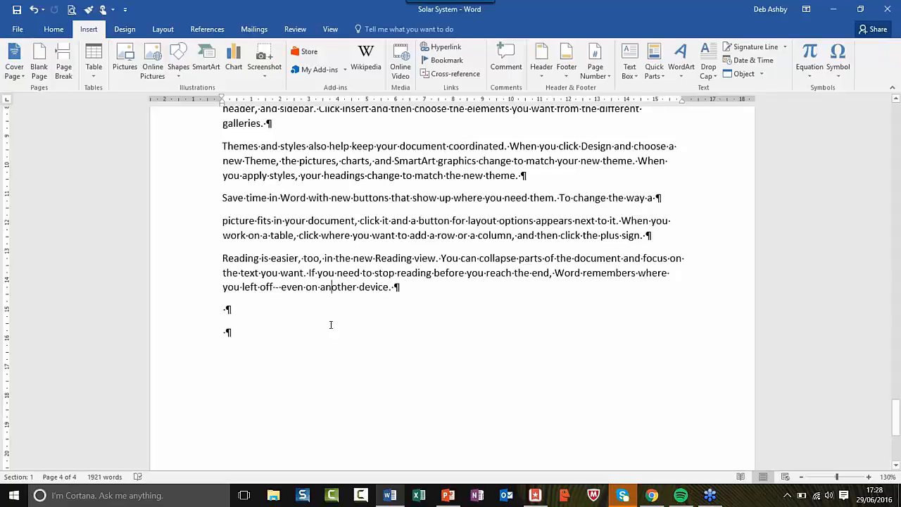
pyautogui.click(238, 333)
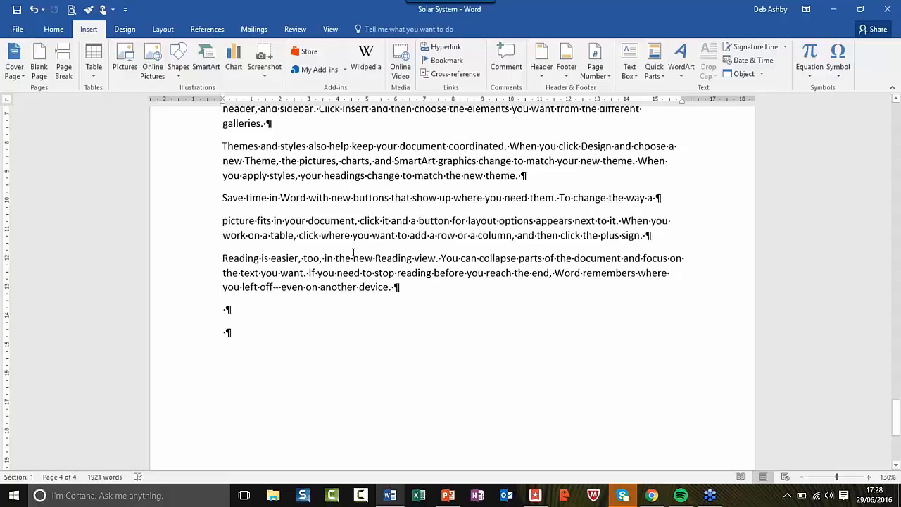
pyautogui.scroll(2, 340, 274)
pyautogui.moveTo(340, 274); pyautogui.dragTo(407, 378)
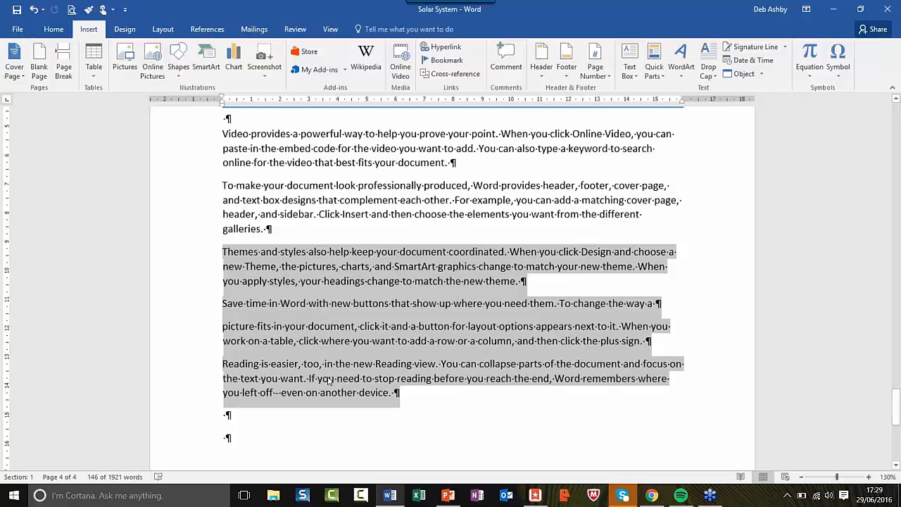
pyautogui.click(654, 74)
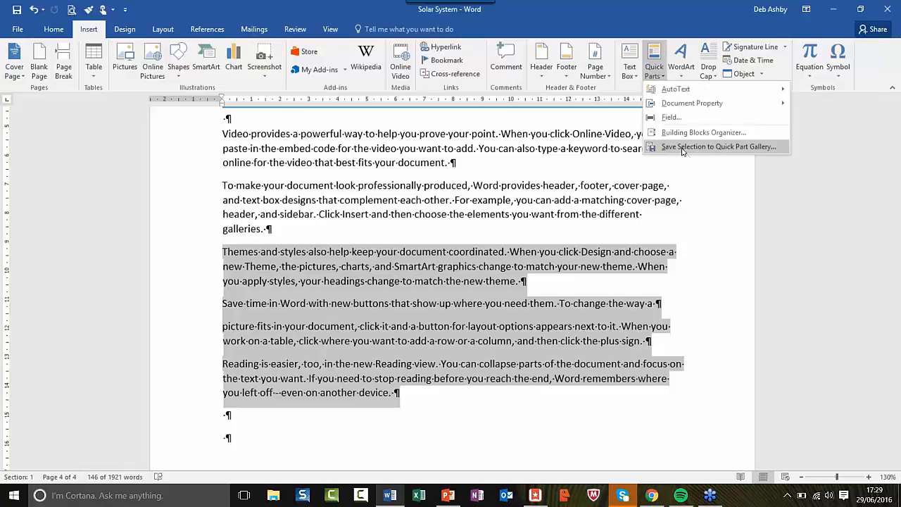
pyautogui.click(764, 146)
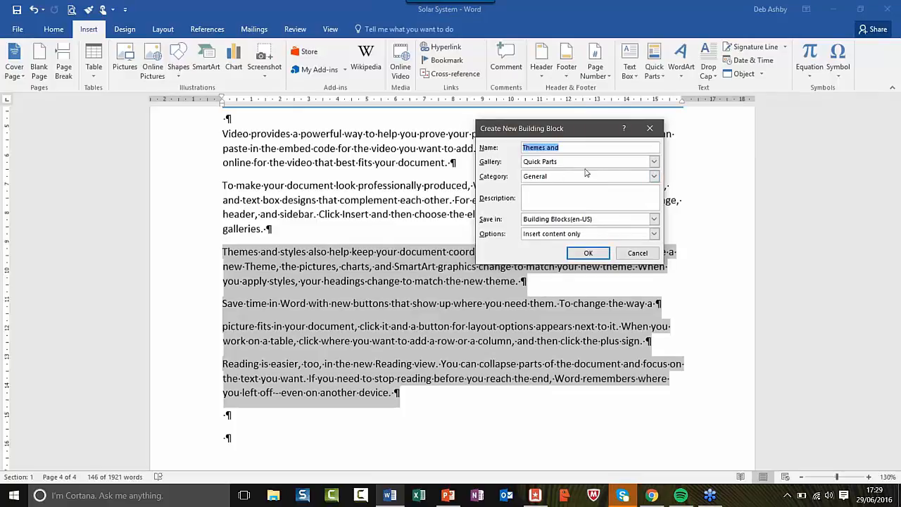
pyautogui.write('Thesme')
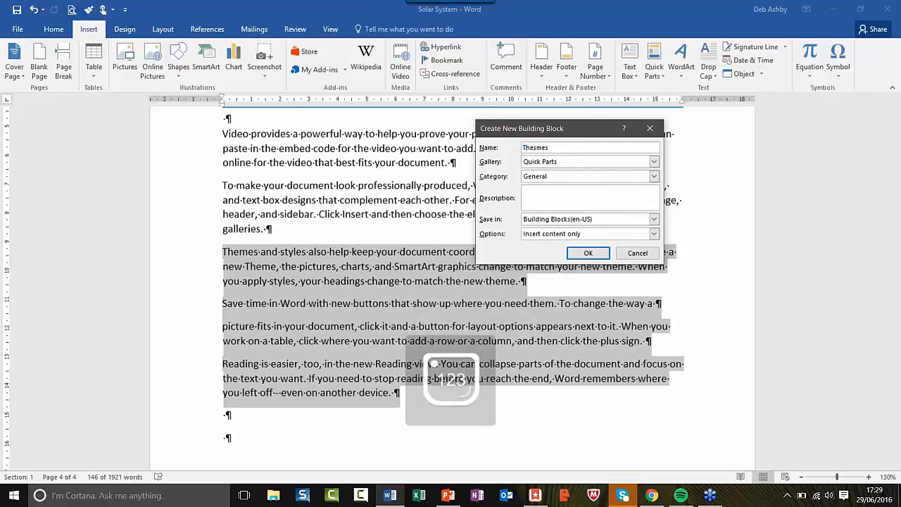
pyautogui.press('BackSpace')
pyautogui.press('BackSpace')
pyautogui.press('BackSpace')
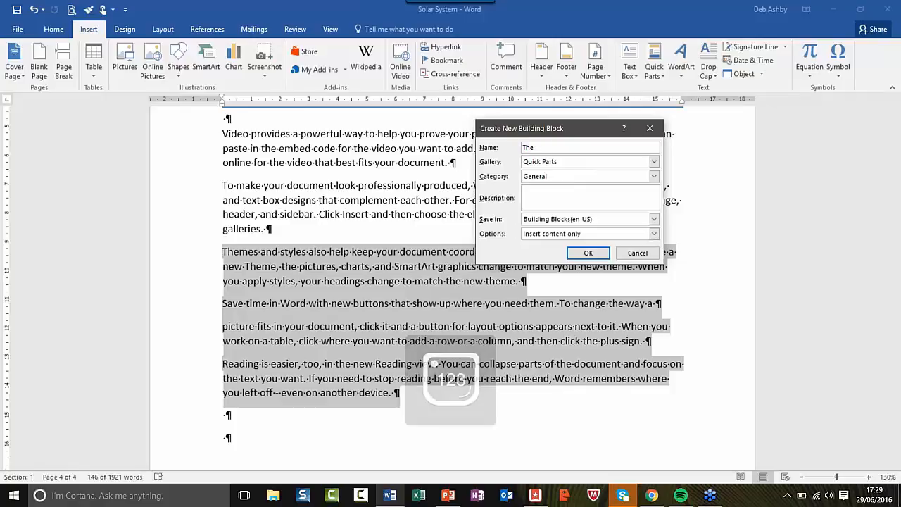
pyautogui.write('mes')
pyautogui.click(601, 256)
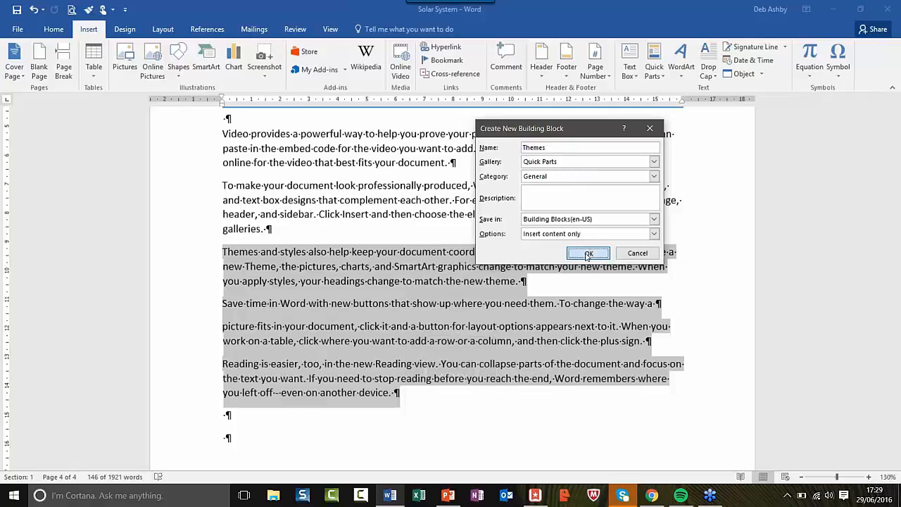
pyautogui.click(426, 358)
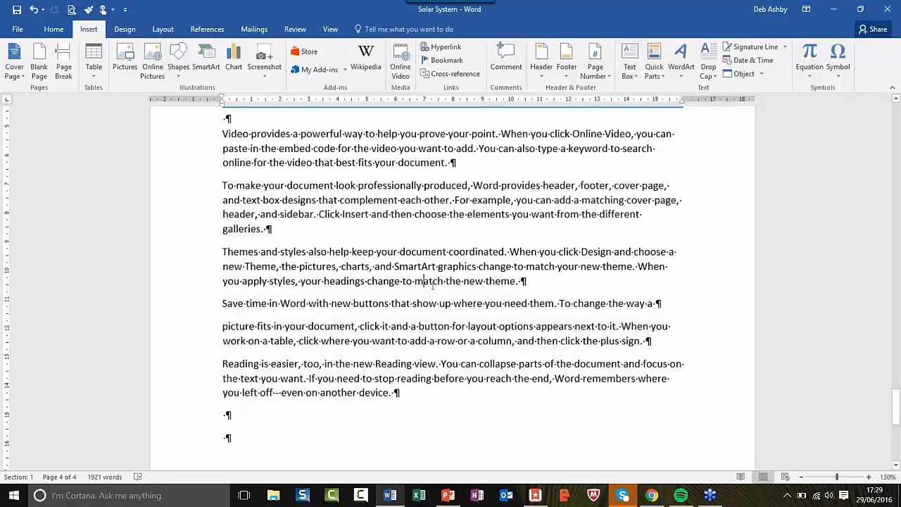
# Insert the Themes Quick Part in a new paragraph after the "Video provides a powerful way" paragraph in the lower part of page 1
pyautogui.scroll(20, 433, 285)
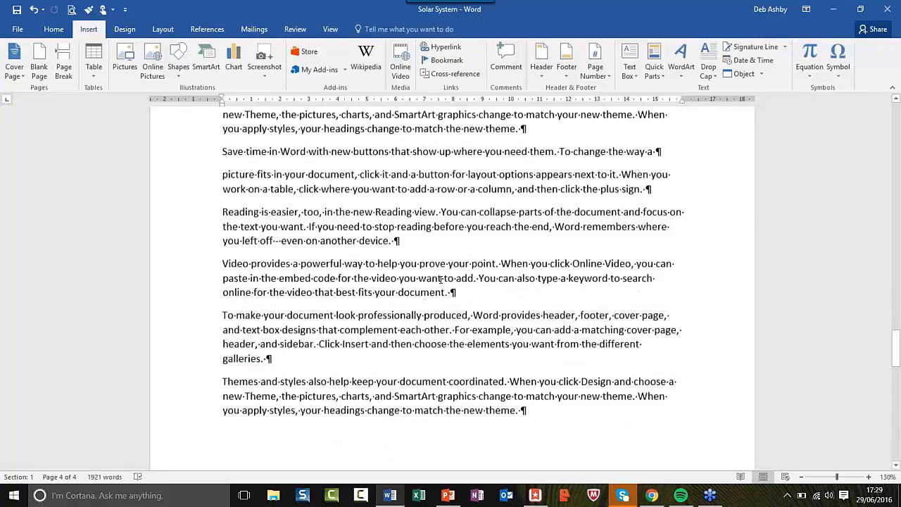
pyautogui.scroll(9, 440, 280)
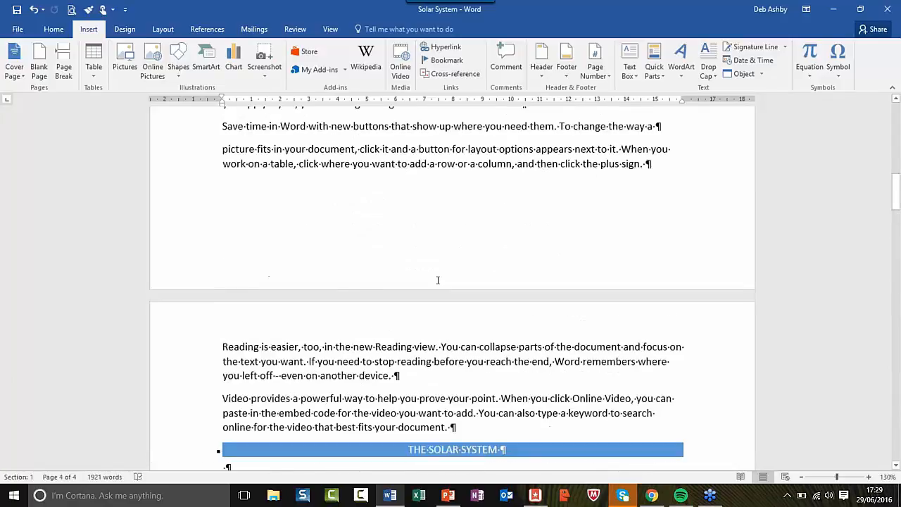
pyautogui.scroll(15, 438, 281)
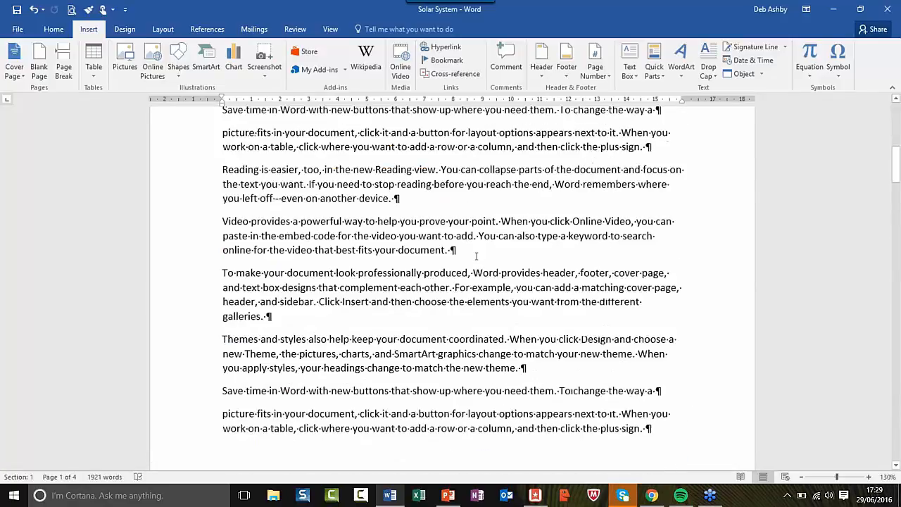
pyautogui.click(476, 256)
pyautogui.press('Return')
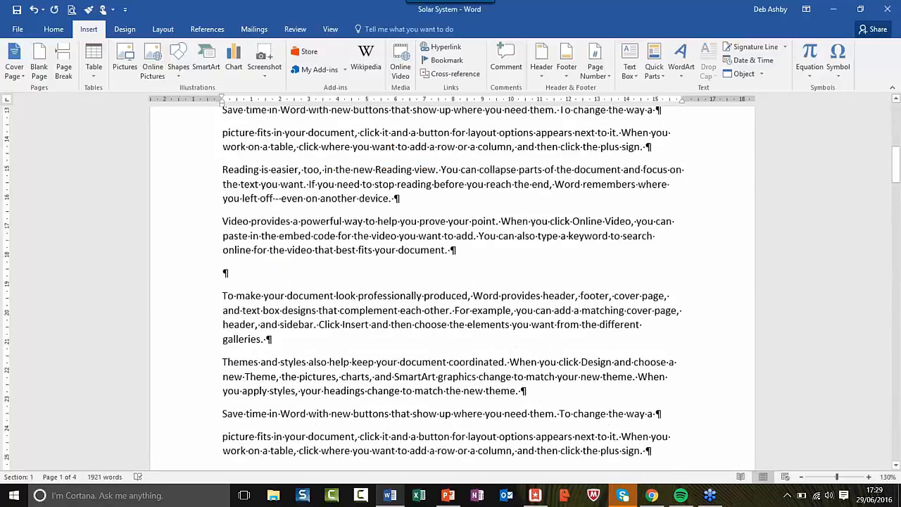
pyautogui.click(654, 67)
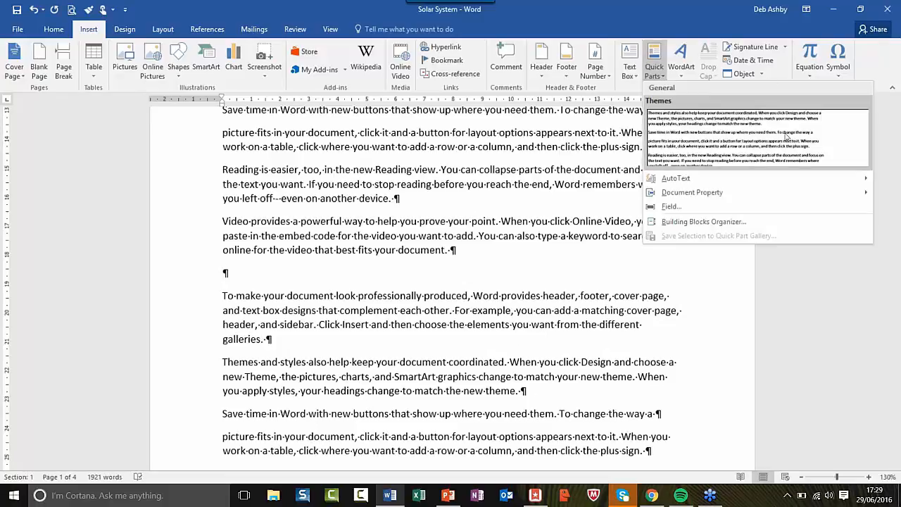
pyautogui.click(718, 134)
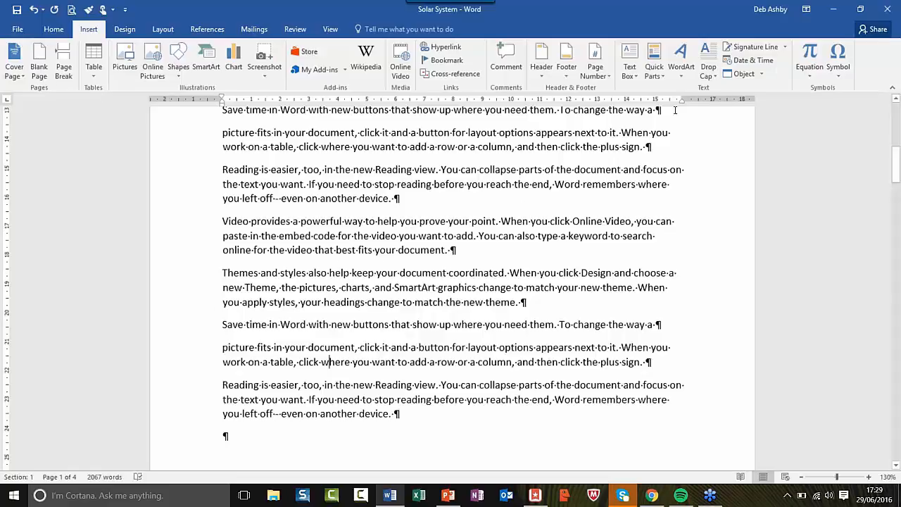
pyautogui.click(655, 70)
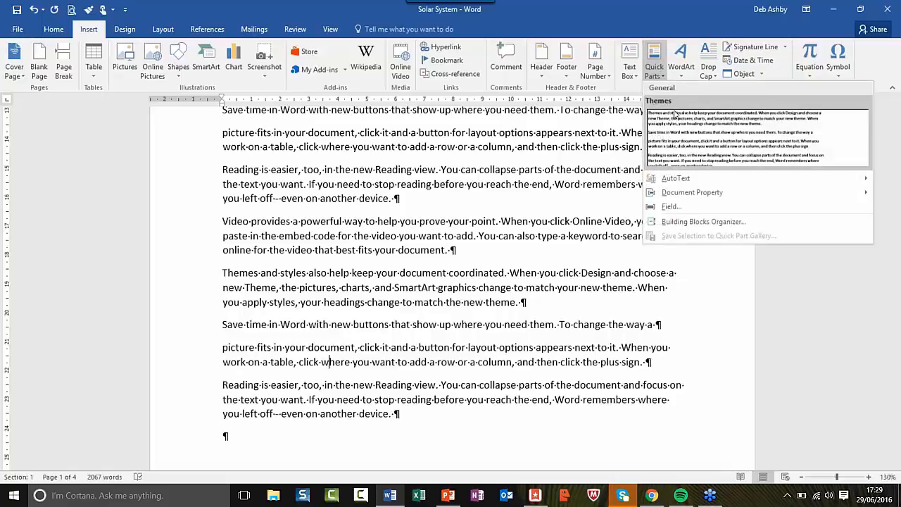
pyautogui.click(333, 213)
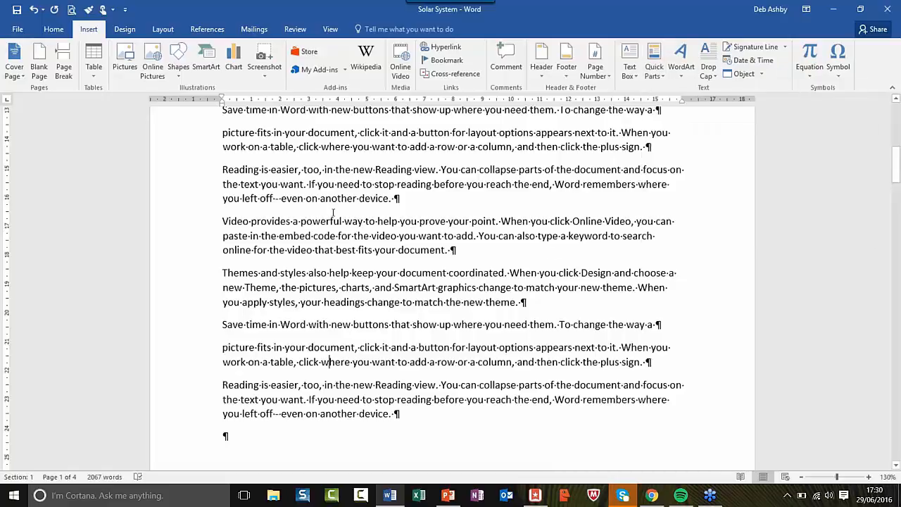
pyautogui.click(656, 71)
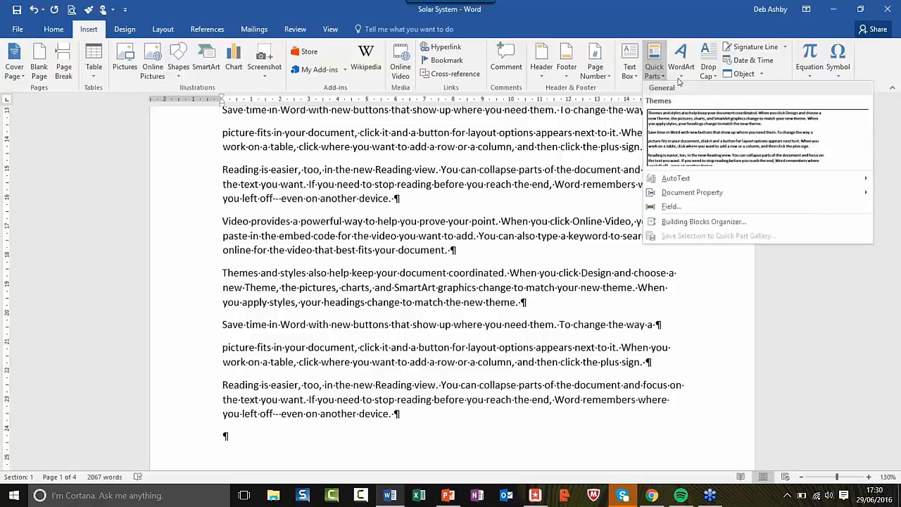
# Add a new line reading "Themes" after the "Reading is easier" paragraph that precedes the "Video provides" paragraph on page 1
pyautogui.click(424, 202)
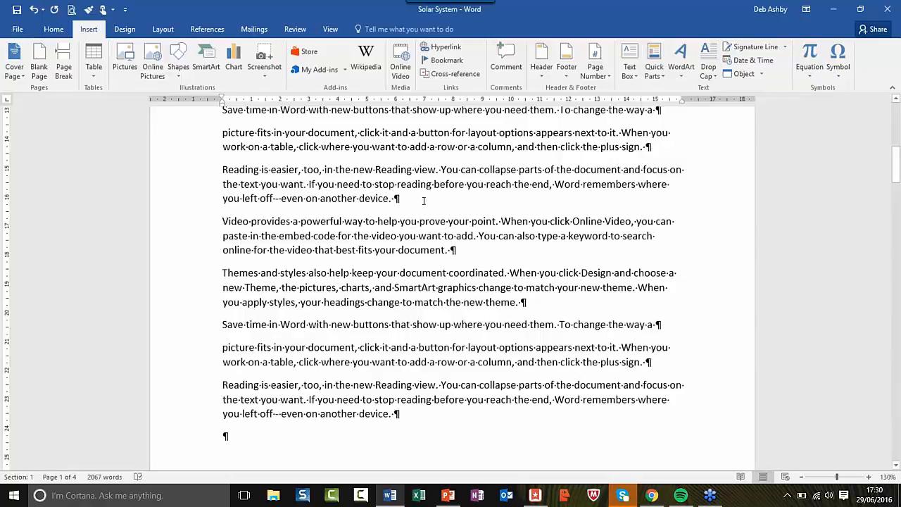
pyautogui.press('Return')
pyautogui.write('Themes¶')
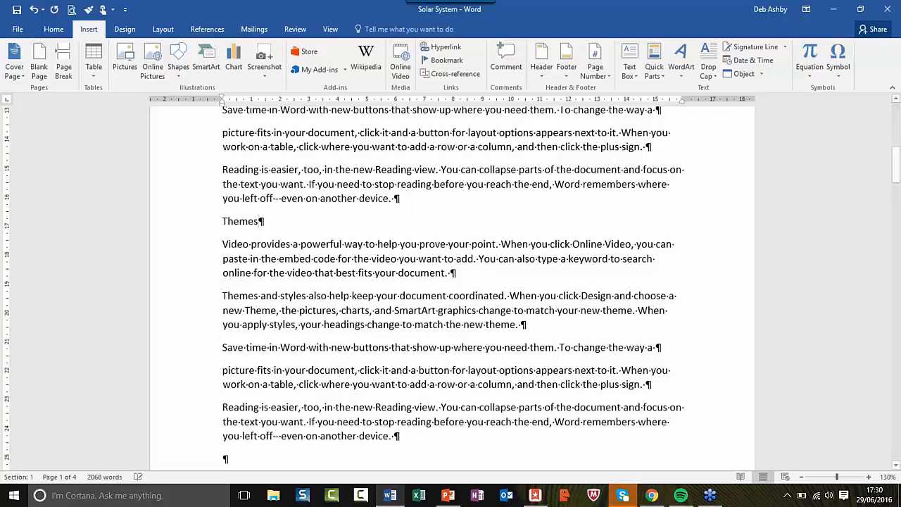
pyautogui.click(654, 65)
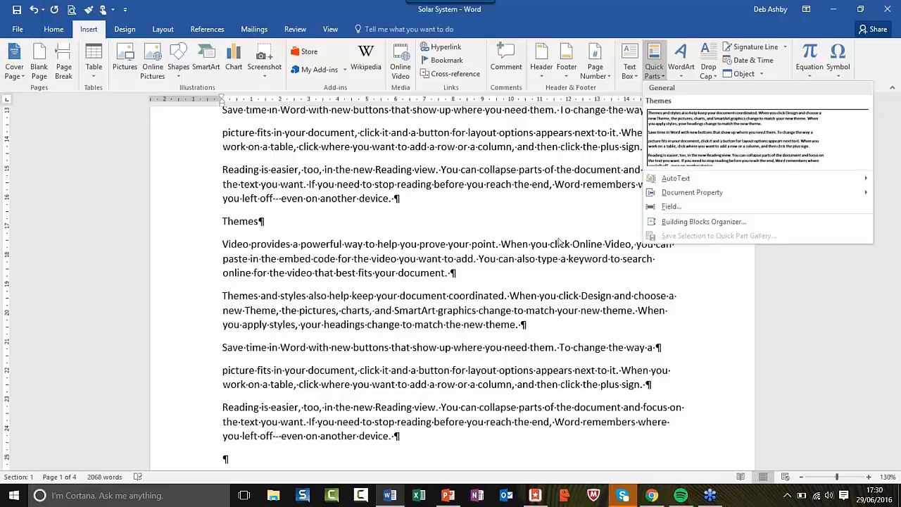
pyautogui.click(482, 201)
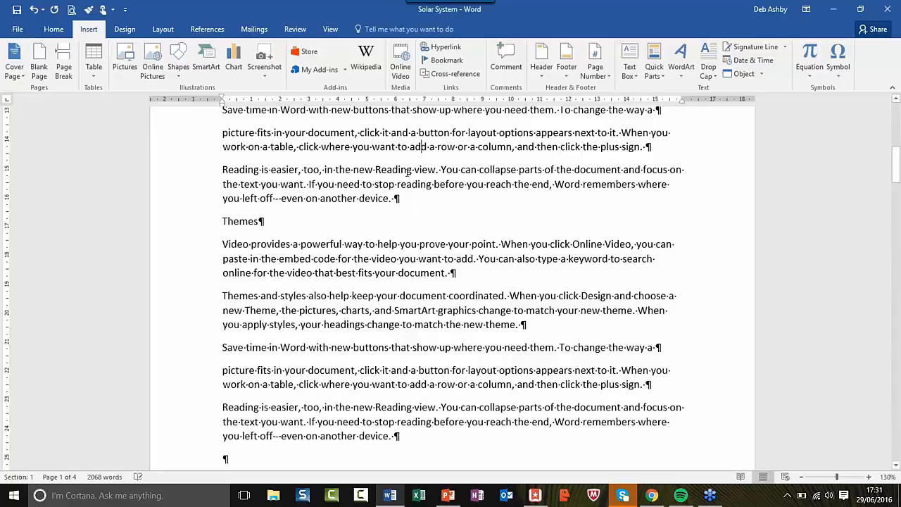
pyautogui.click(408, 198)
pyautogui.scroll(10, 385, 195)
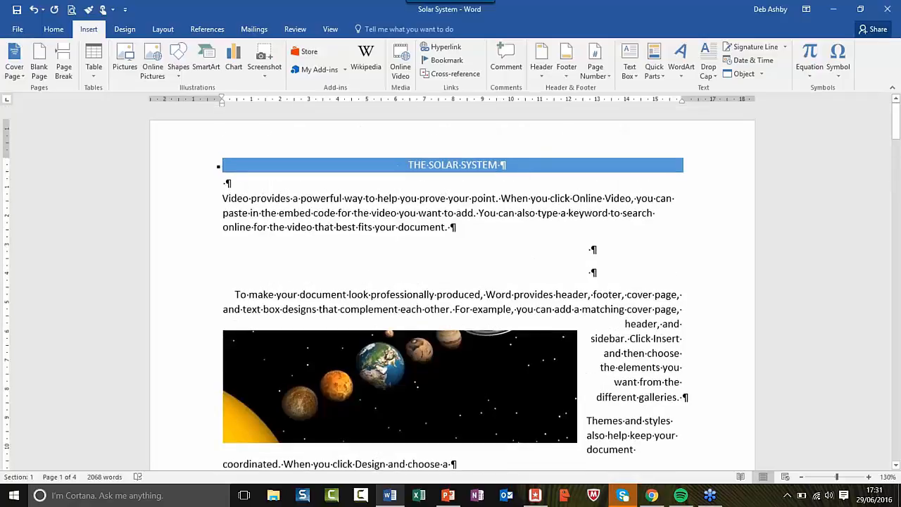
pyautogui.click(417, 199)
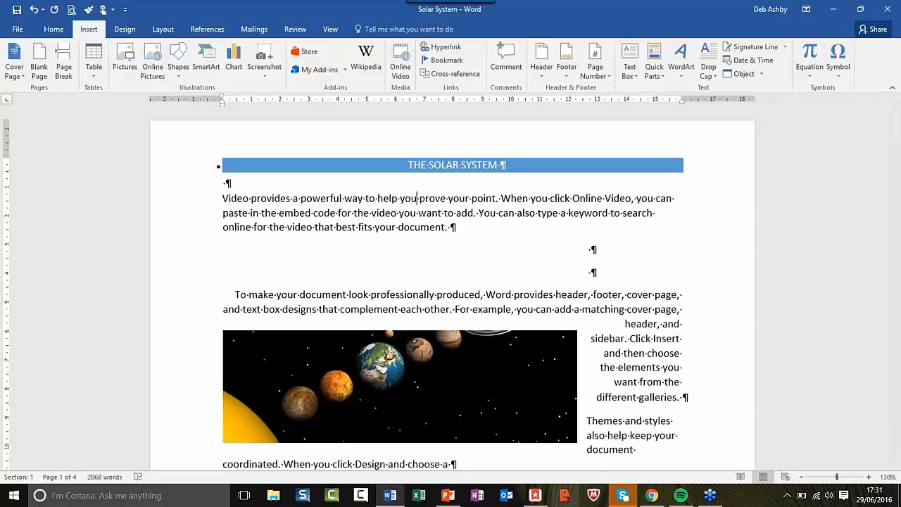
pyautogui.click(387, 497)
pyautogui.click(387, 500)
pyautogui.click(592, 249)
# Apply the Heading 2 style to the new Themes line on page 1
pyautogui.scroll(-4, 592, 250)
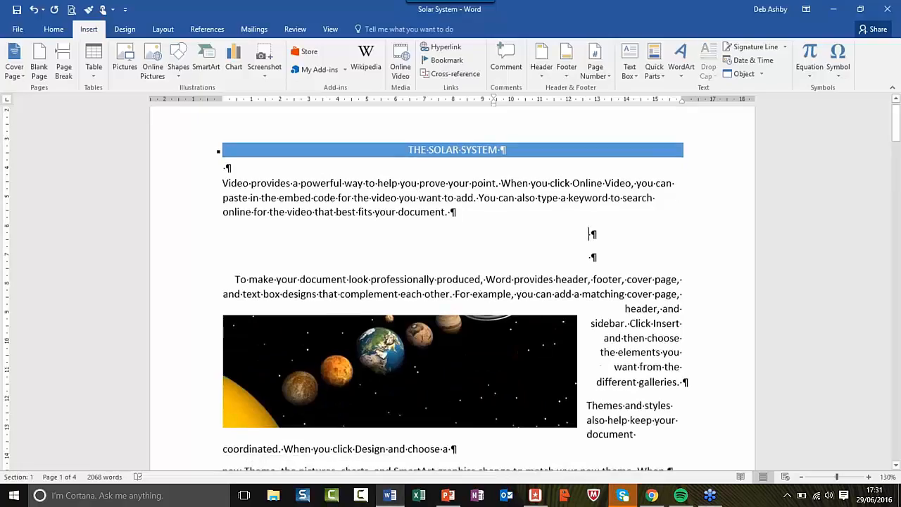
pyautogui.scroll(-1, 519, 222)
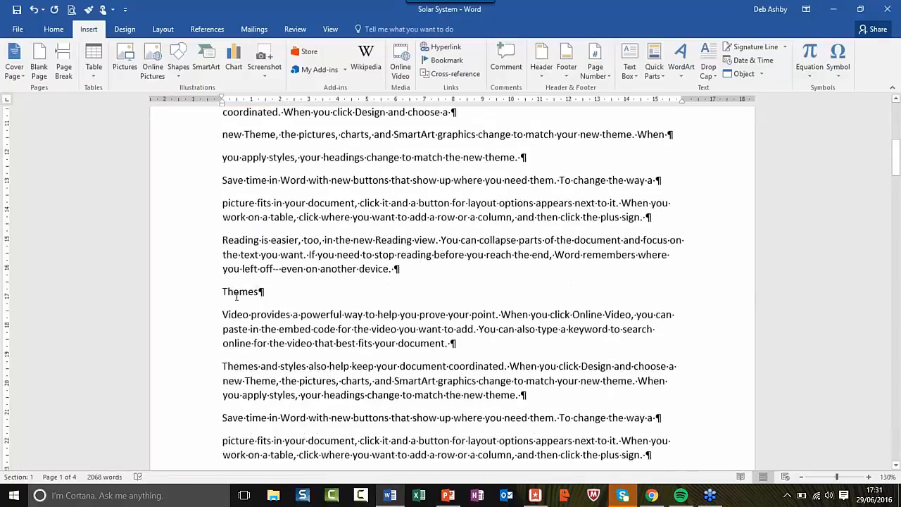
pyautogui.click(175, 291)
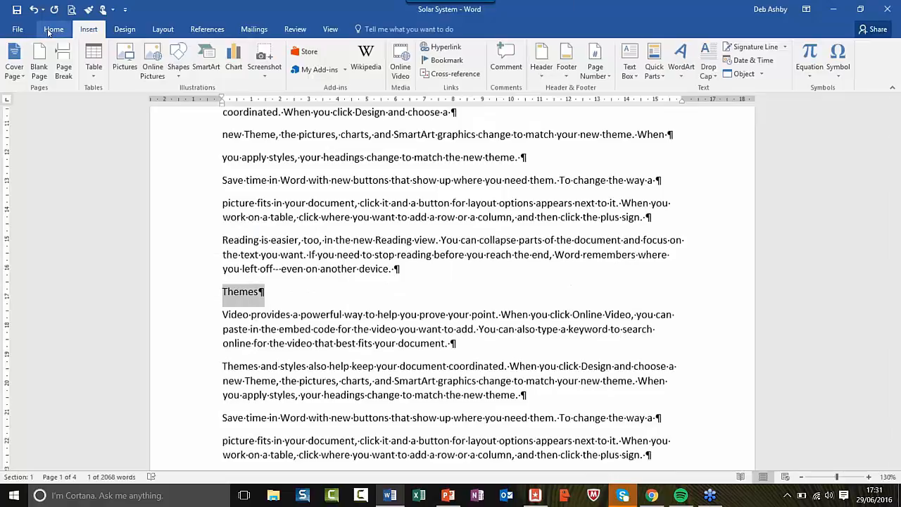
pyautogui.click(48, 32)
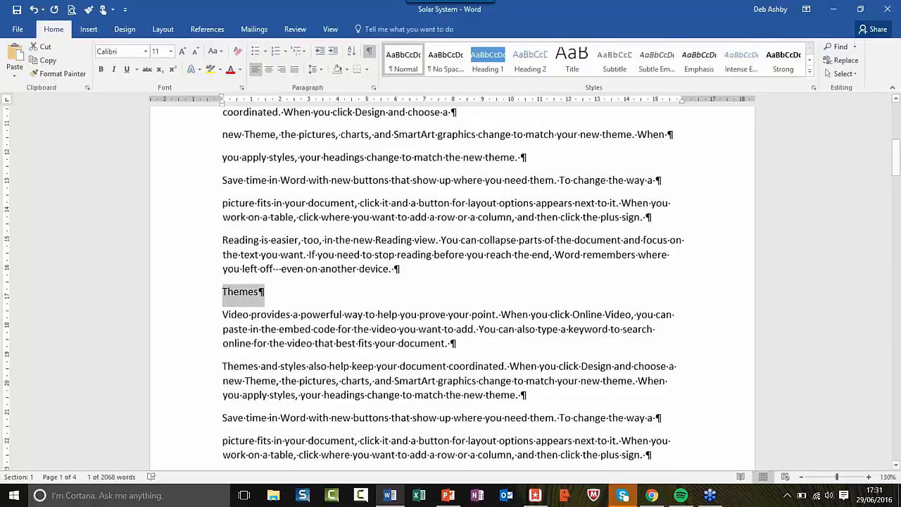
pyautogui.click(539, 71)
pyautogui.click(282, 294)
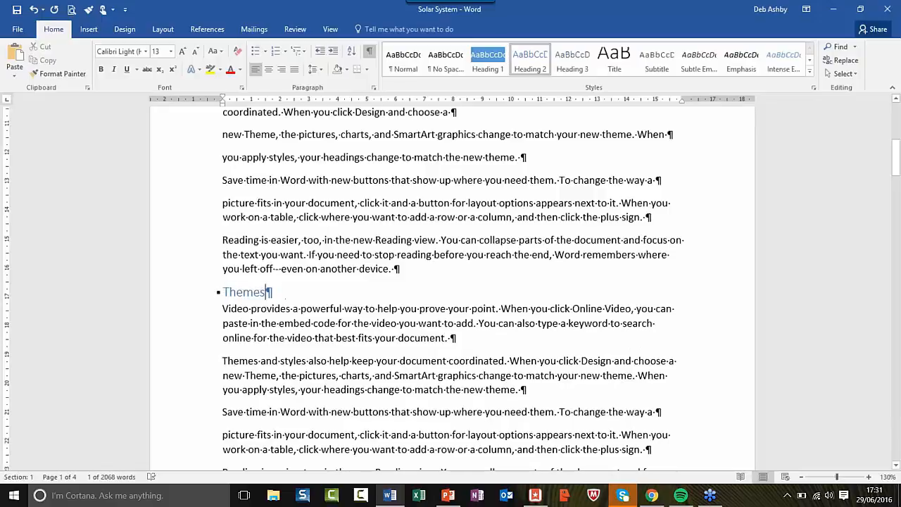
# Try making the Heading 2 style definition available to new documents based on this template, then cancel the style modification
pyautogui.click(813, 88)
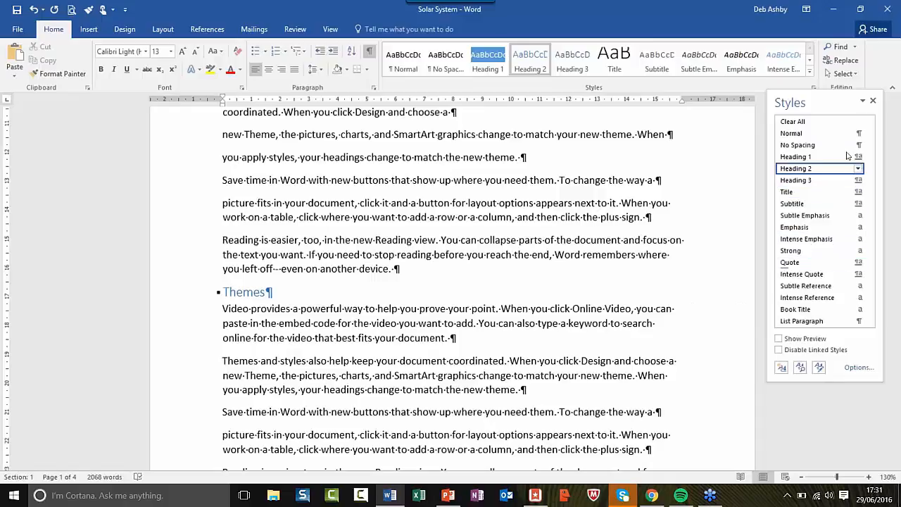
pyautogui.click(859, 169)
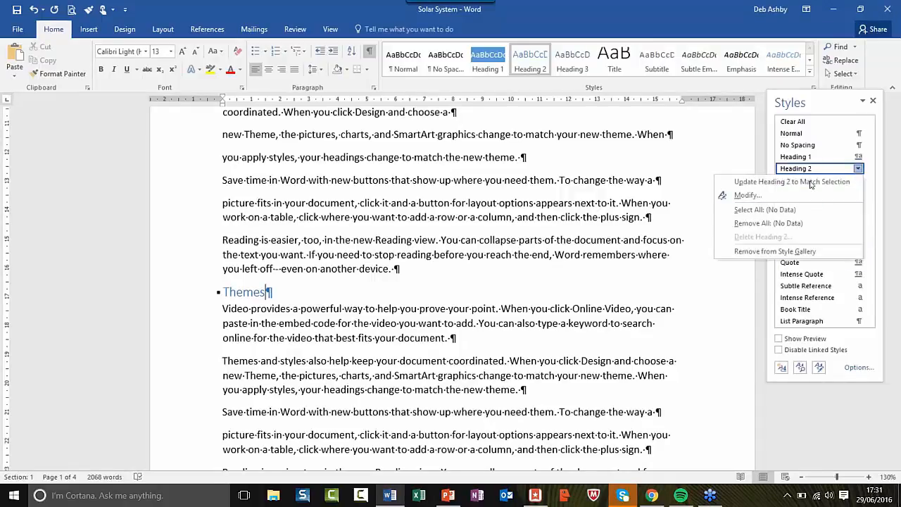
pyautogui.click(740, 197)
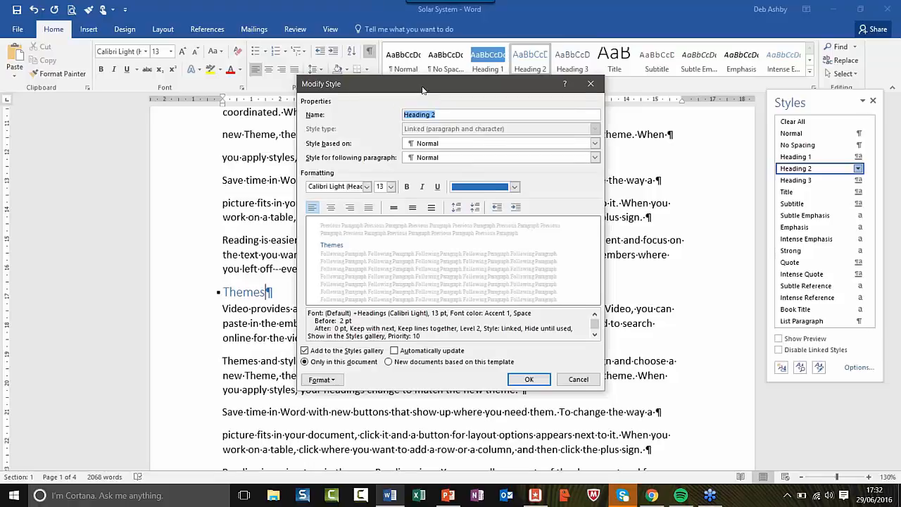
pyautogui.moveTo(422, 90); pyautogui.dragTo(404, 76)
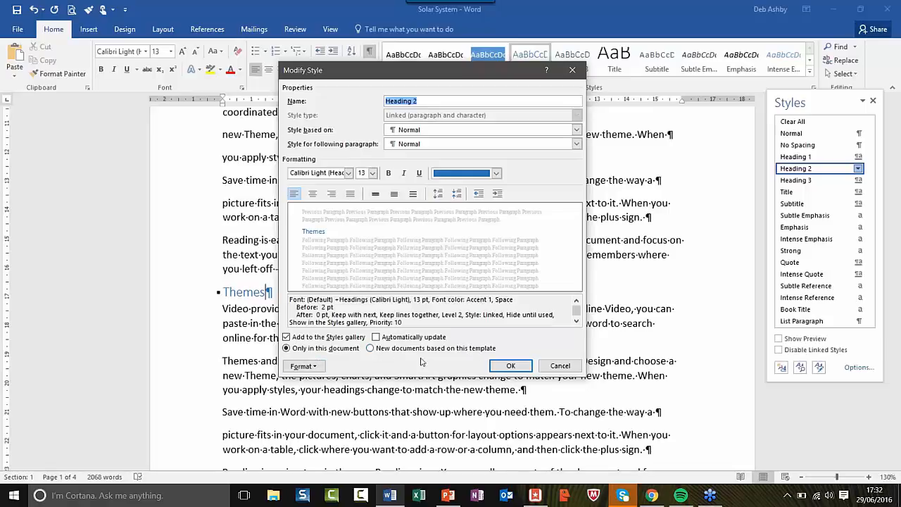
pyautogui.click(370, 348)
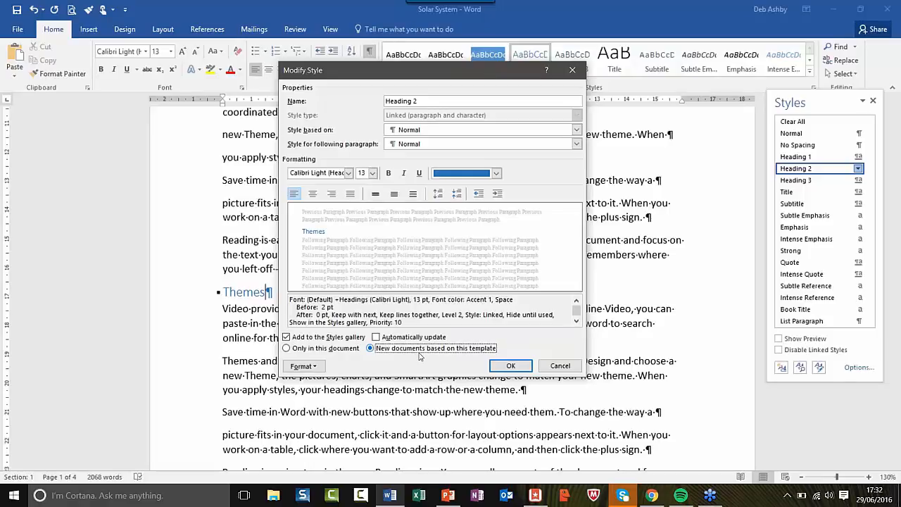
pyautogui.click(563, 371)
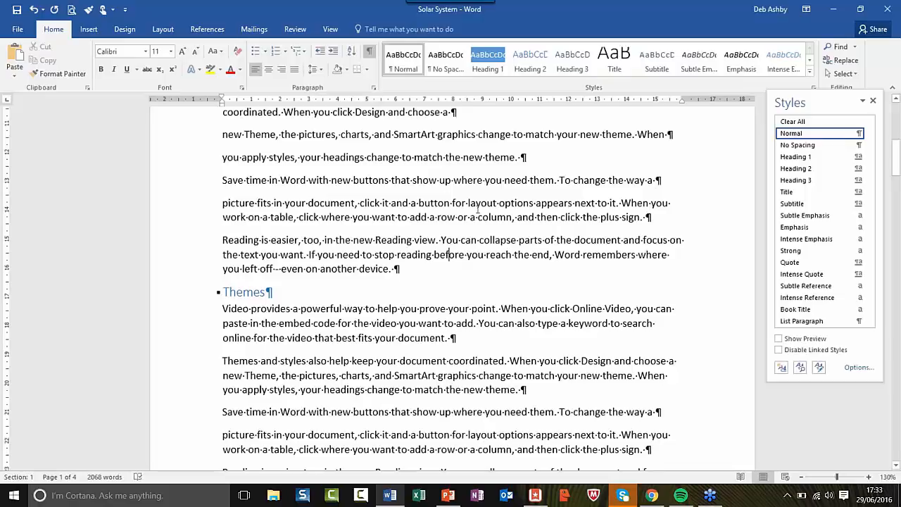
pyautogui.click(466, 141)
pyautogui.click(438, 159)
pyautogui.click(490, 132)
pyautogui.click(18, 30)
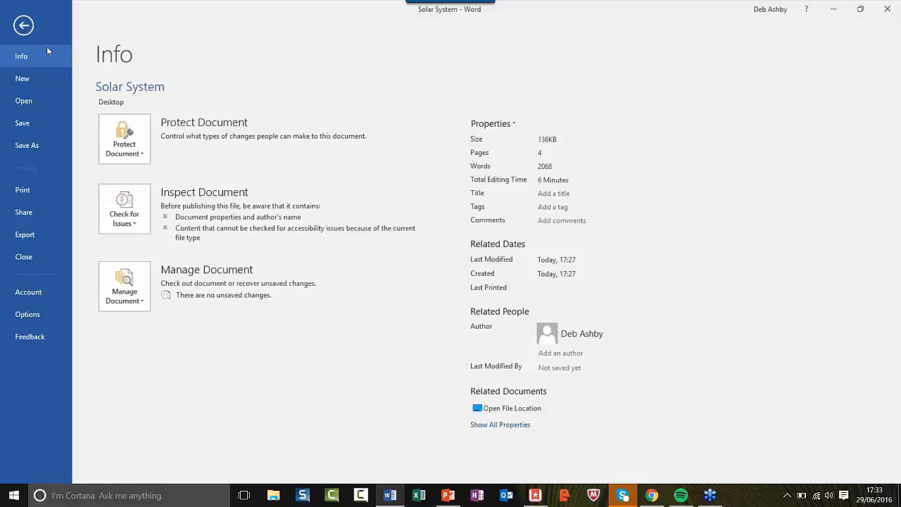
pyautogui.click(23, 25)
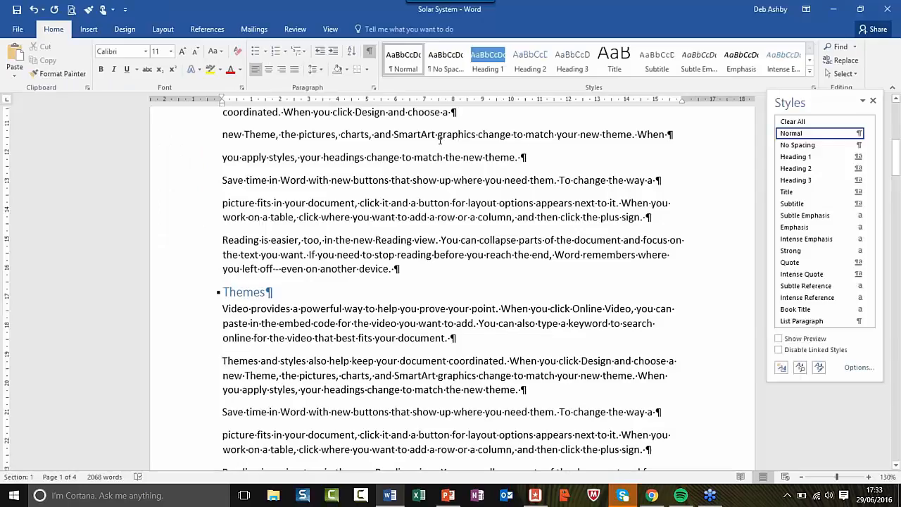